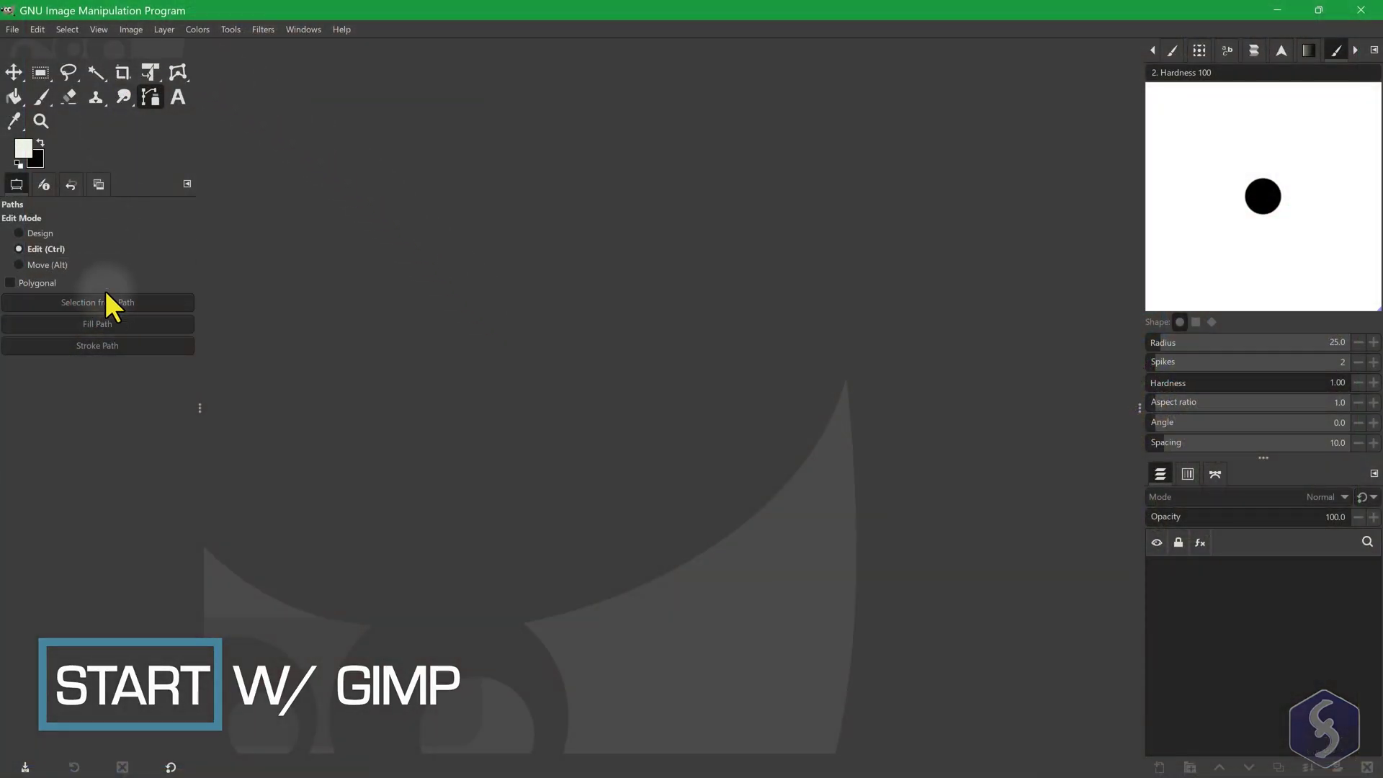
Show the brushes as a grid and add the Navigation panel to the right-hand dock
left_click(1172, 52)
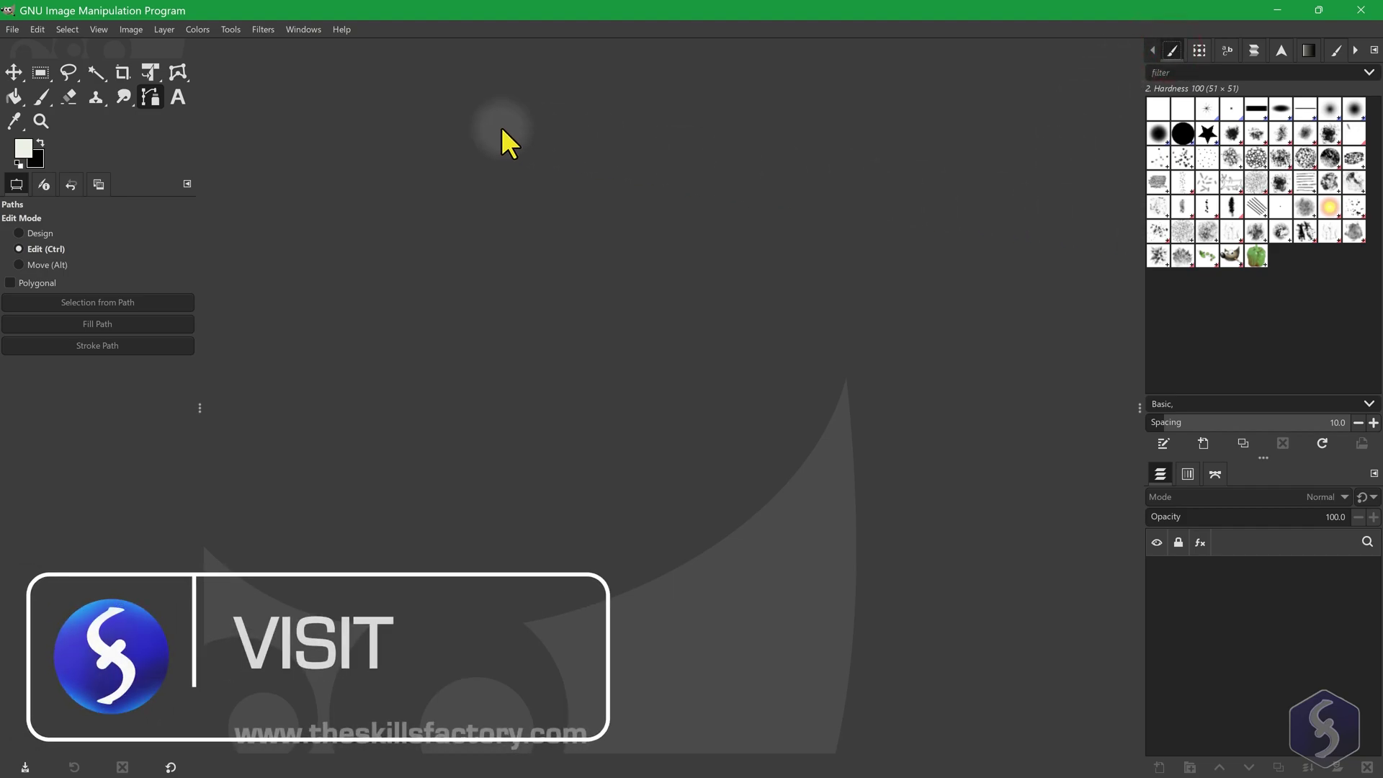
left_click(311, 29)
mouse_move(323, 42)
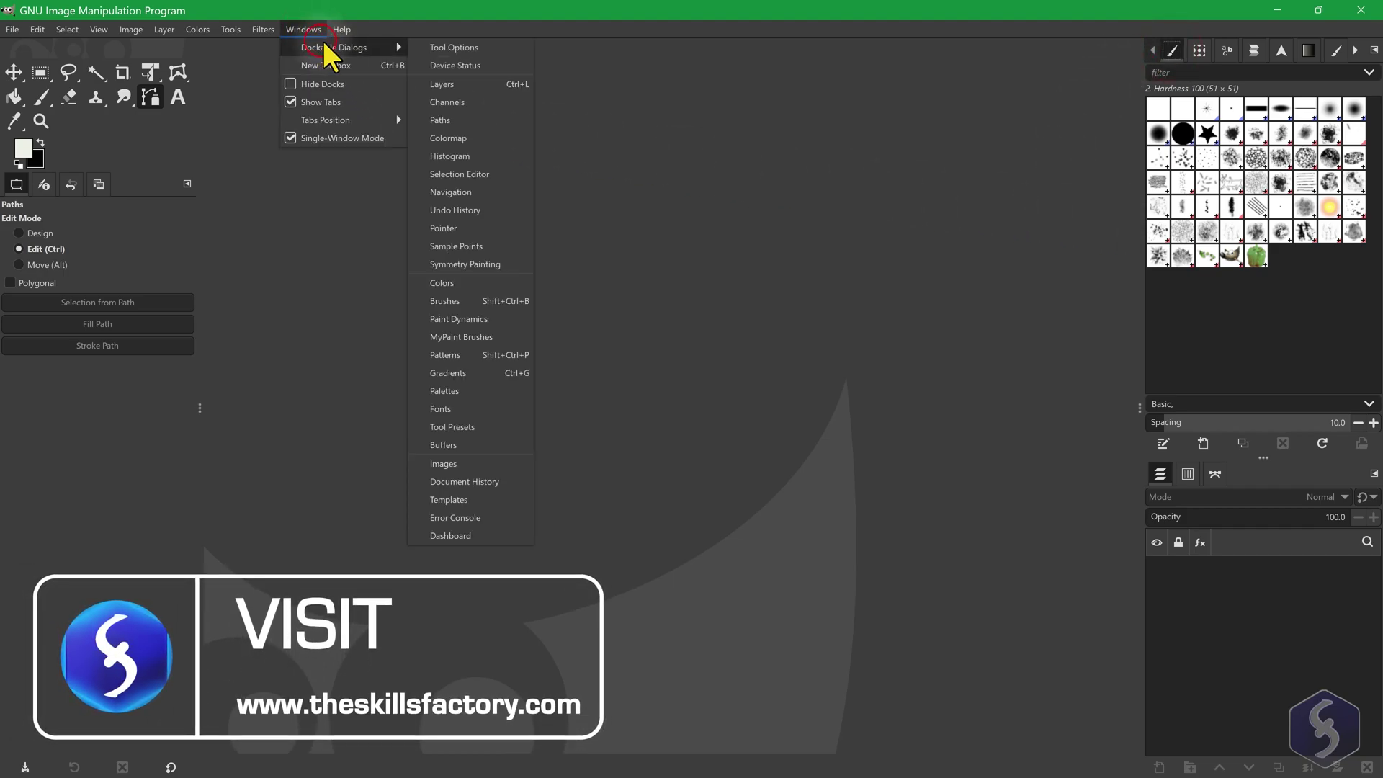
left_click(486, 191)
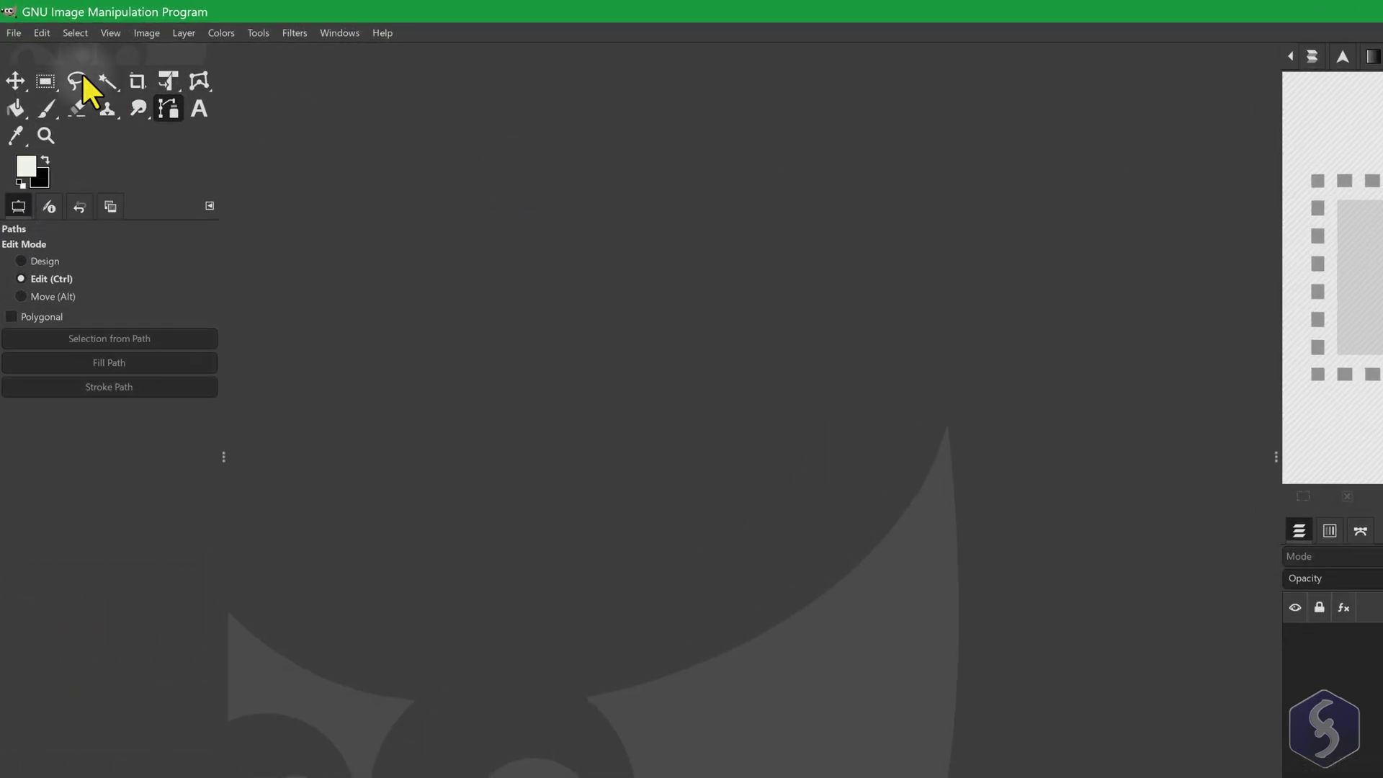
In Preferences > Theme, briefly preview Light Colors and keep the Dark Colors scheme
left_click(62, 41)
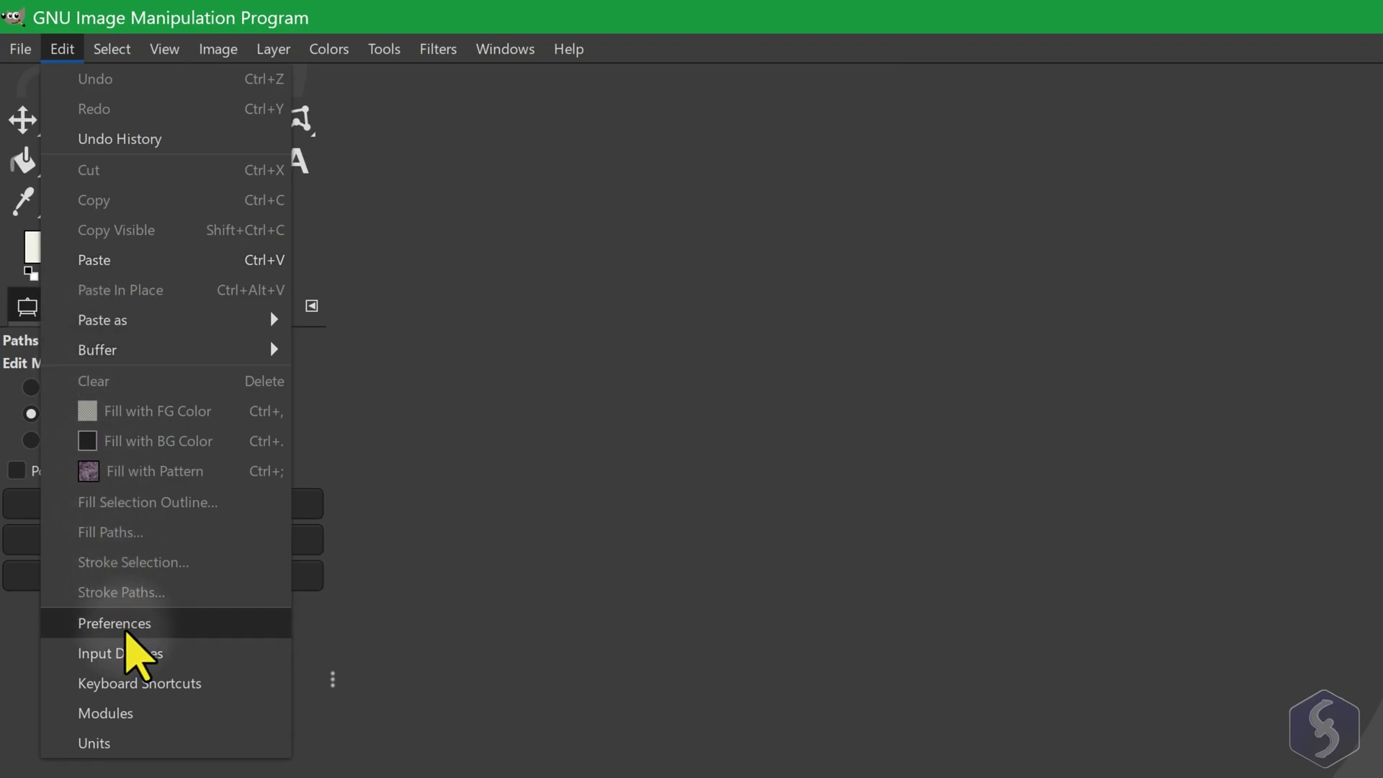
left_click(149, 623)
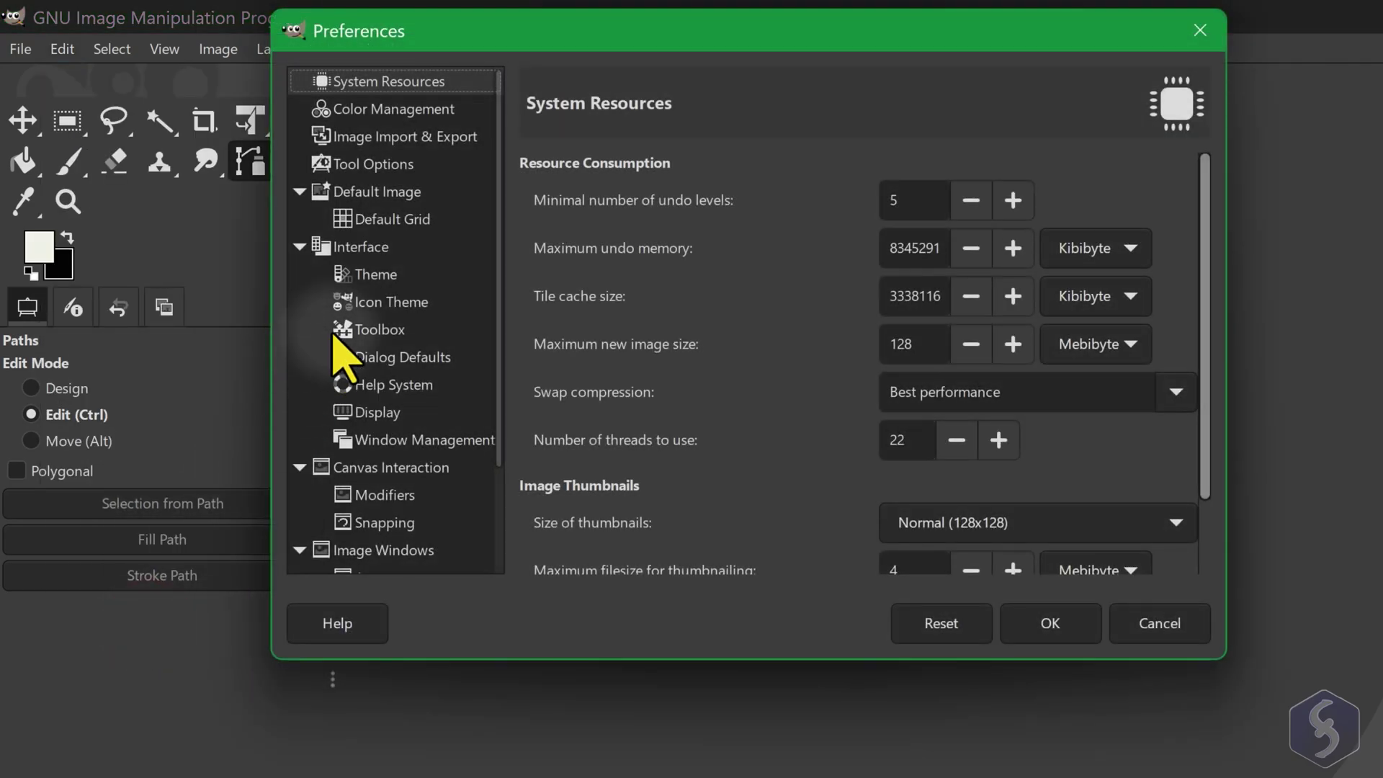
left_click(371, 274)
left_click(982, 303)
left_click(975, 239)
left_click(951, 301)
left_click(886, 374)
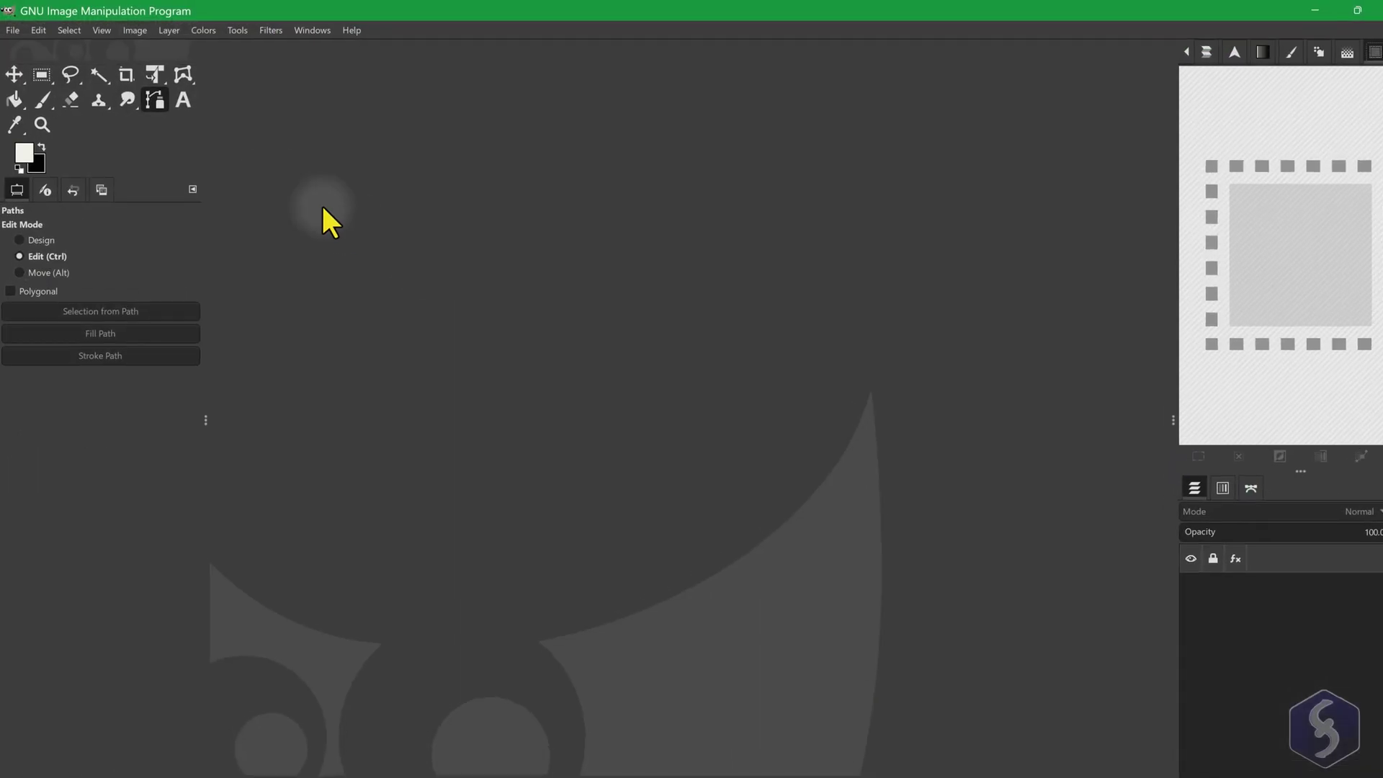
Close Preferences and open the photo IMG_20240912_165229.jpg
left_click(21, 48)
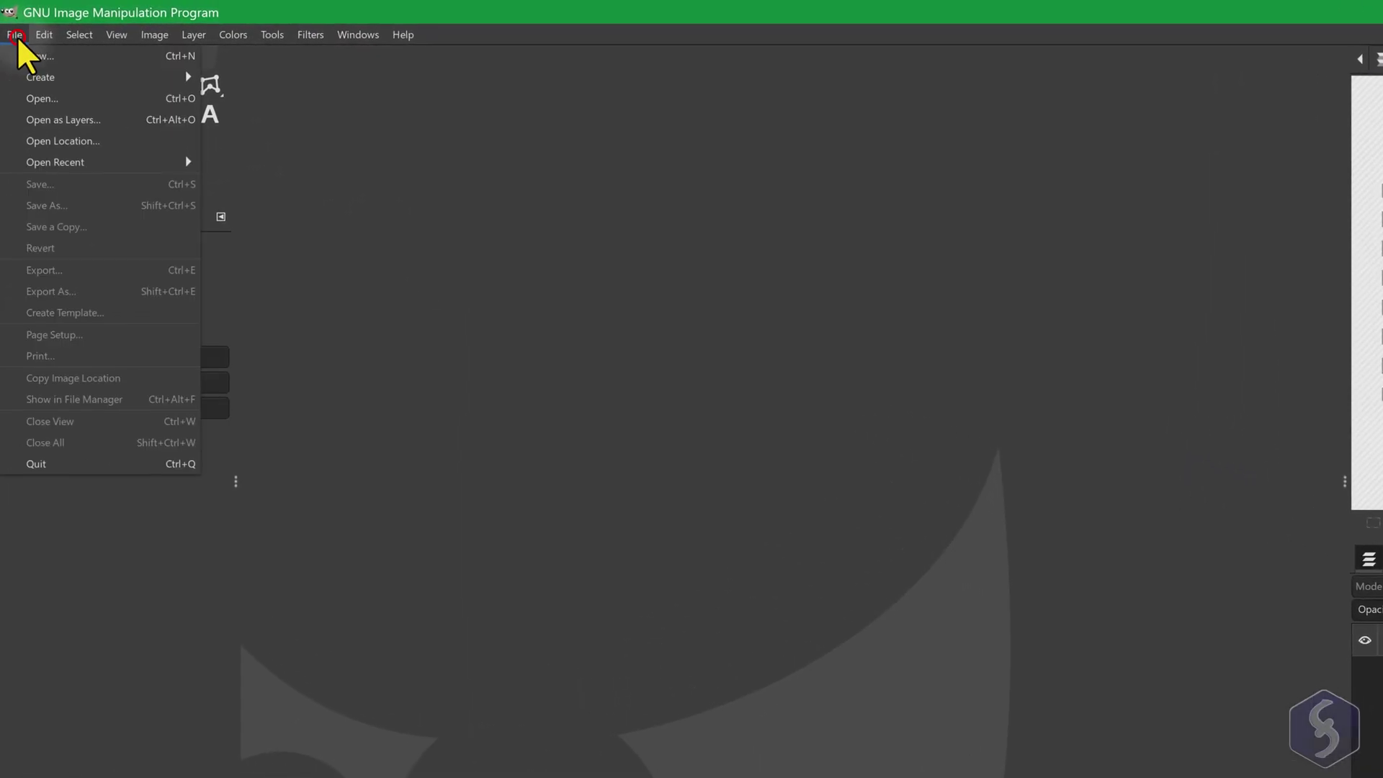
left_click(49, 100)
left_click(326, 179)
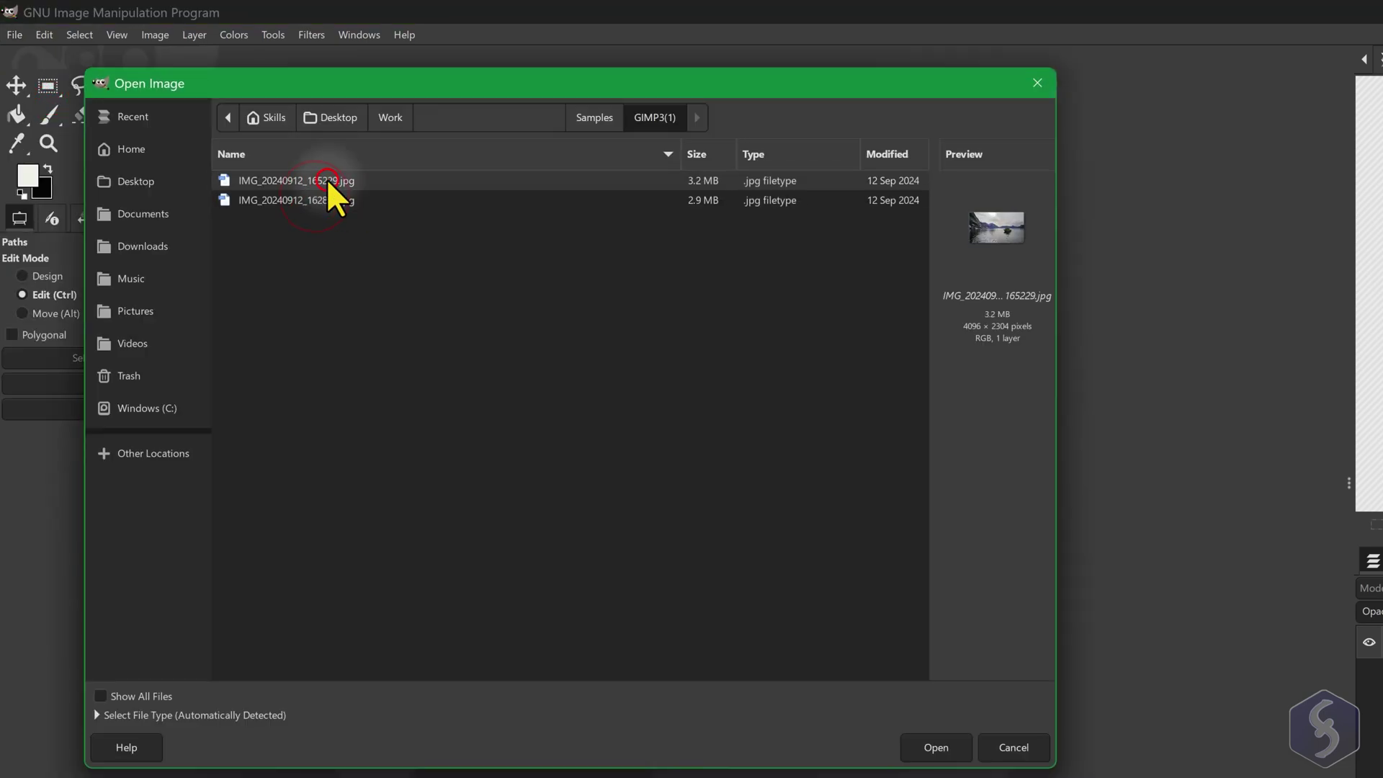
left_click(961, 746)
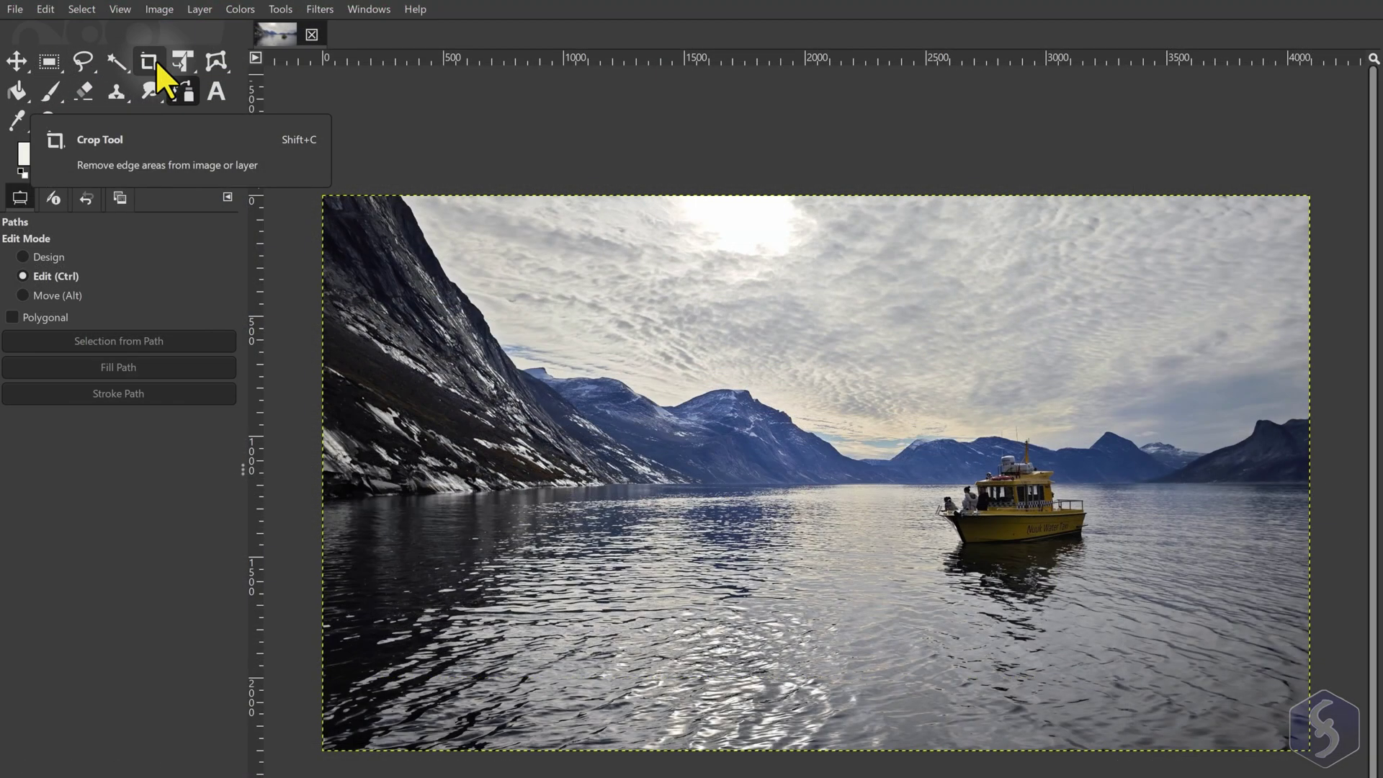
Crop the photo to a 2302 × 1357 rectangle framing the yellow boat and mountains
left_click(123, 72)
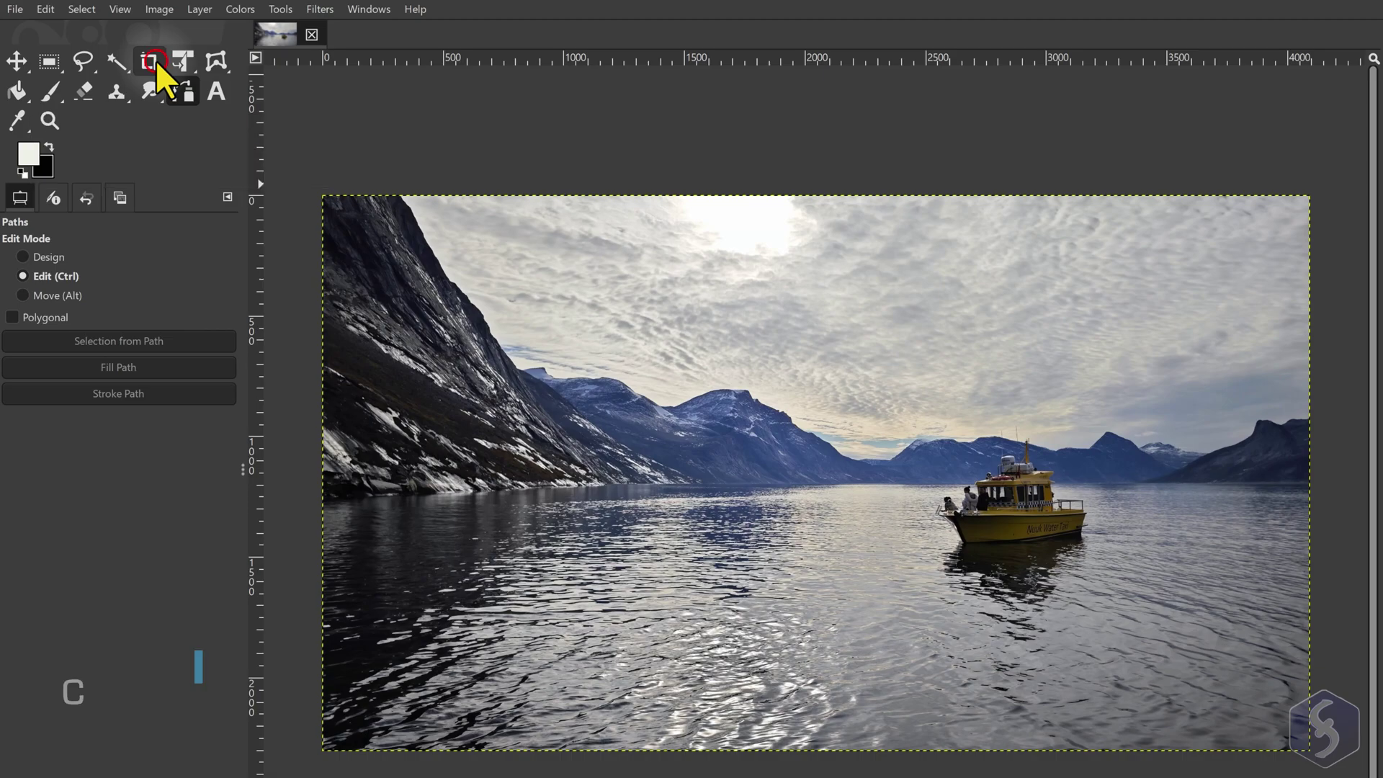
left_click_drag(589, 317, 1158, 636)
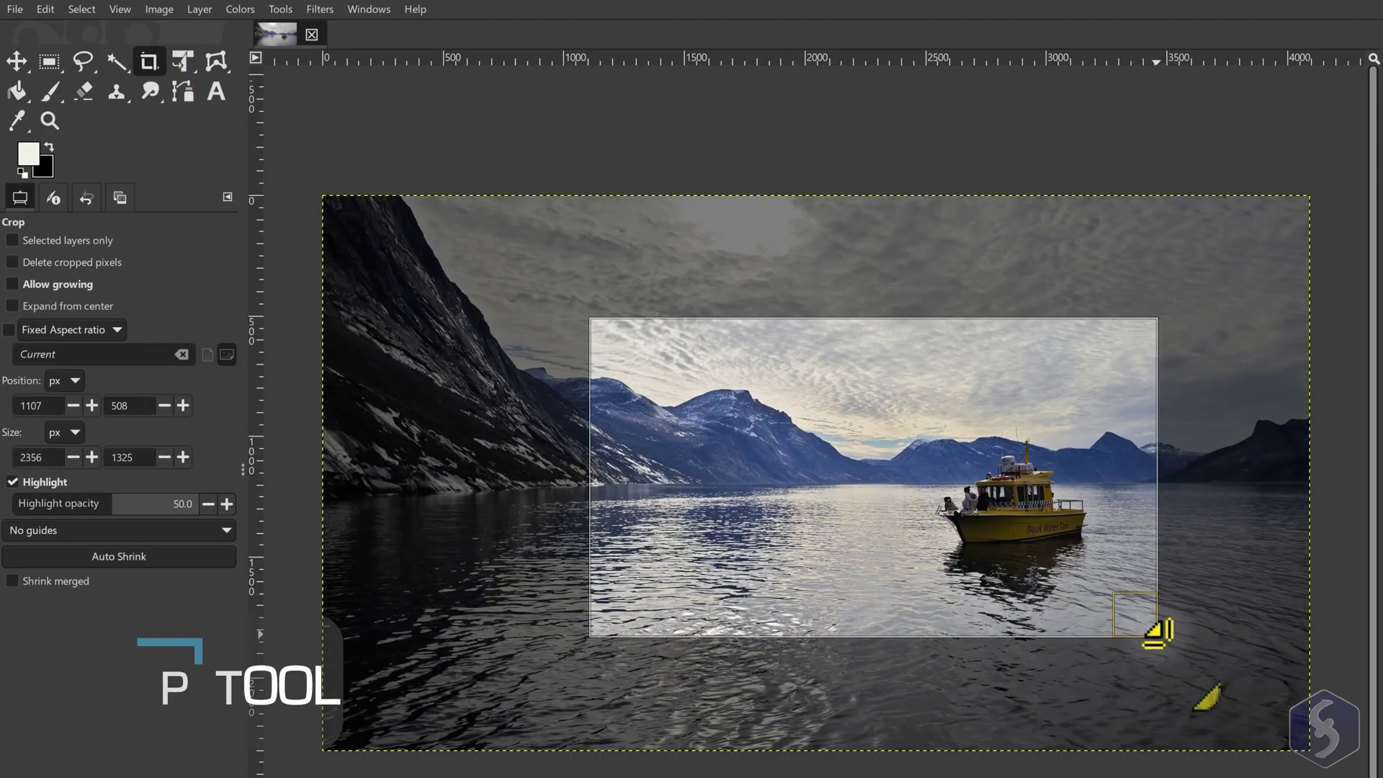
mouse_move(634, 378)
left_mouse_down()
mouse_move(728, 371)
mouse_move(591, 289)
mouse_move(647, 369)
left_mouse_up()
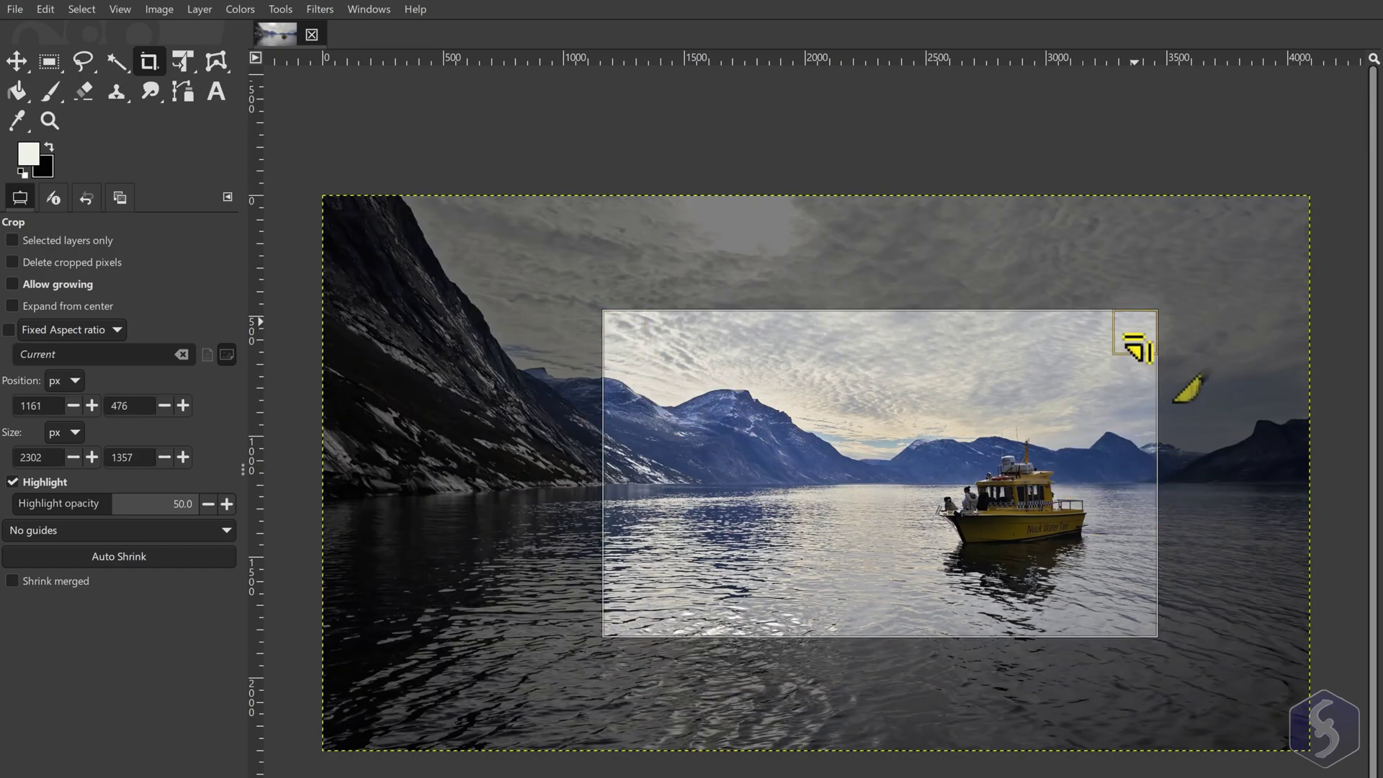
double_click(1135, 322)
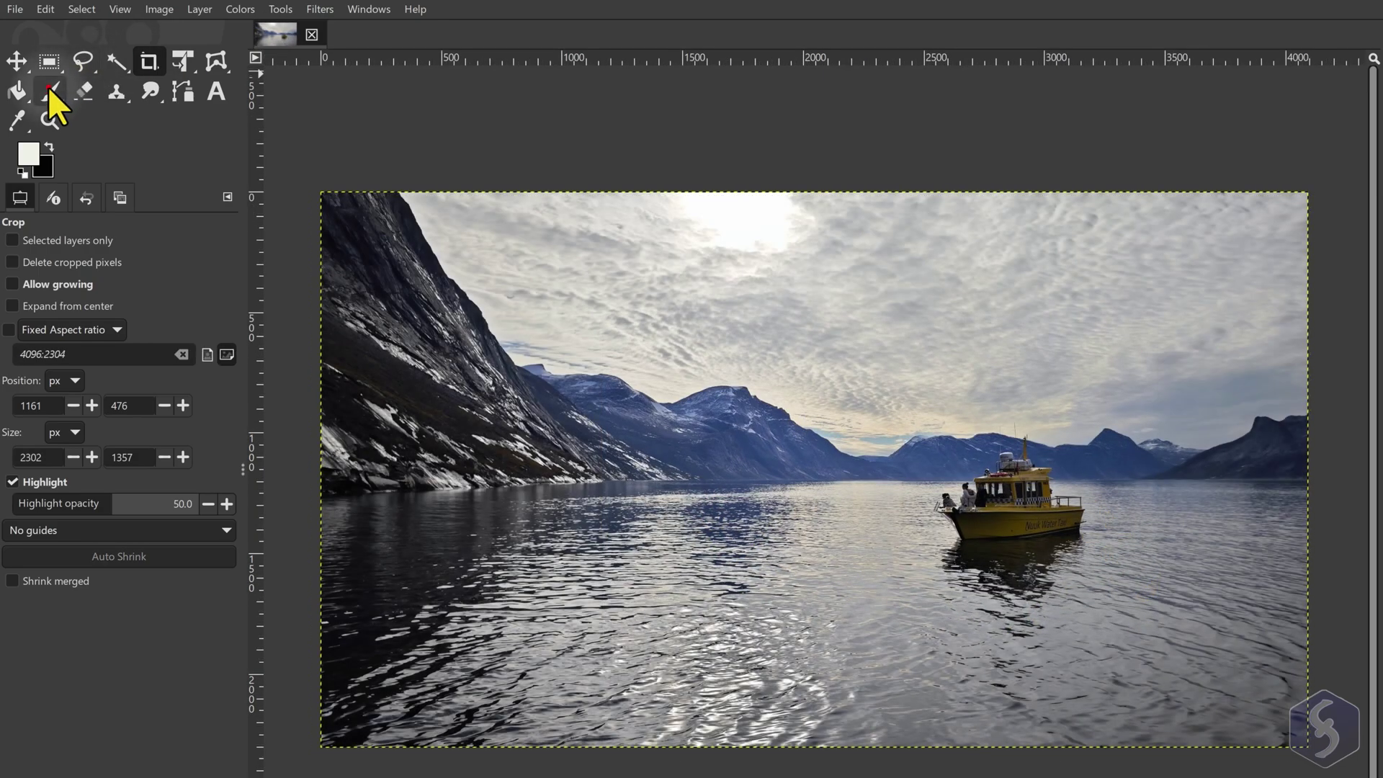
Paint a first white Paintbrush stroke, then browse the clone and smudge tool groups
left_click(48, 89)
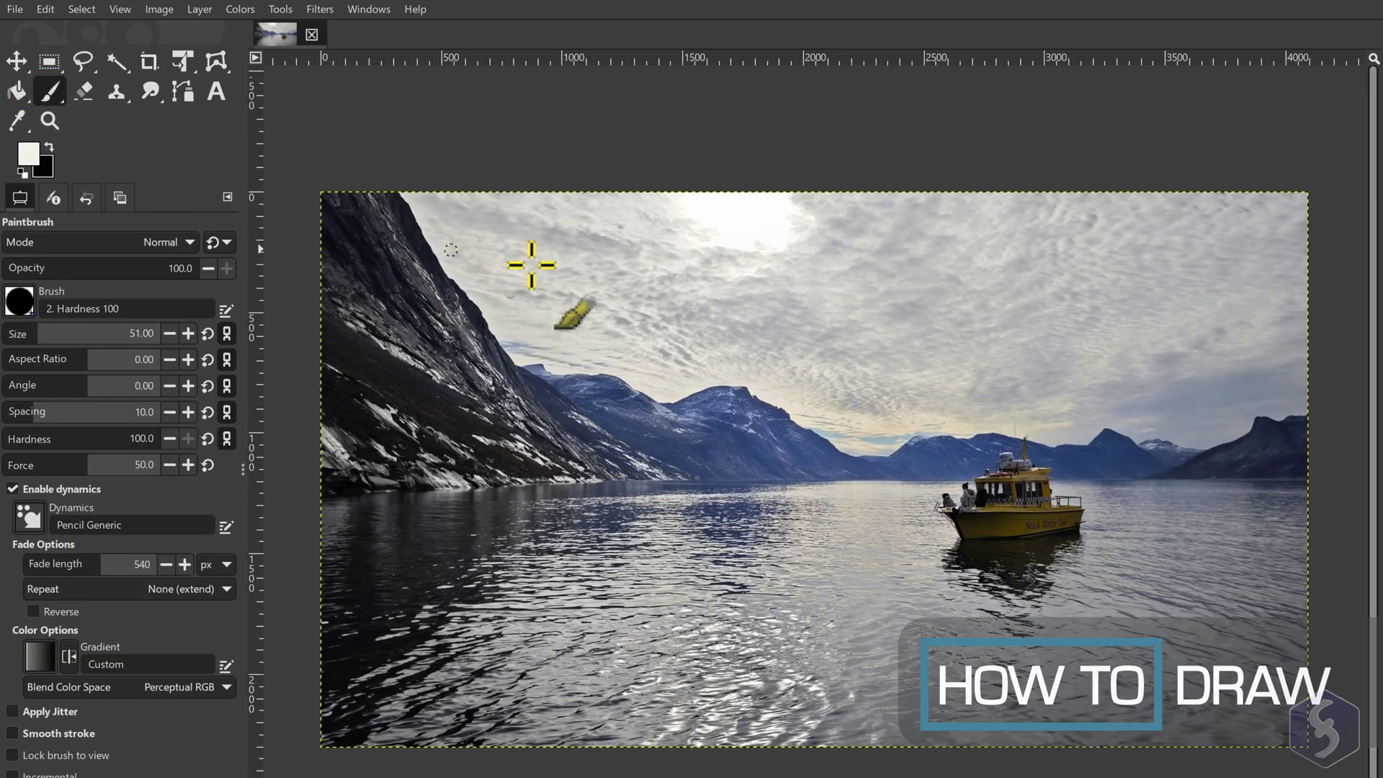
mouse_move(688, 301)
left_mouse_down()
mouse_move(703, 392)
mouse_move(685, 517)
left_mouse_up()
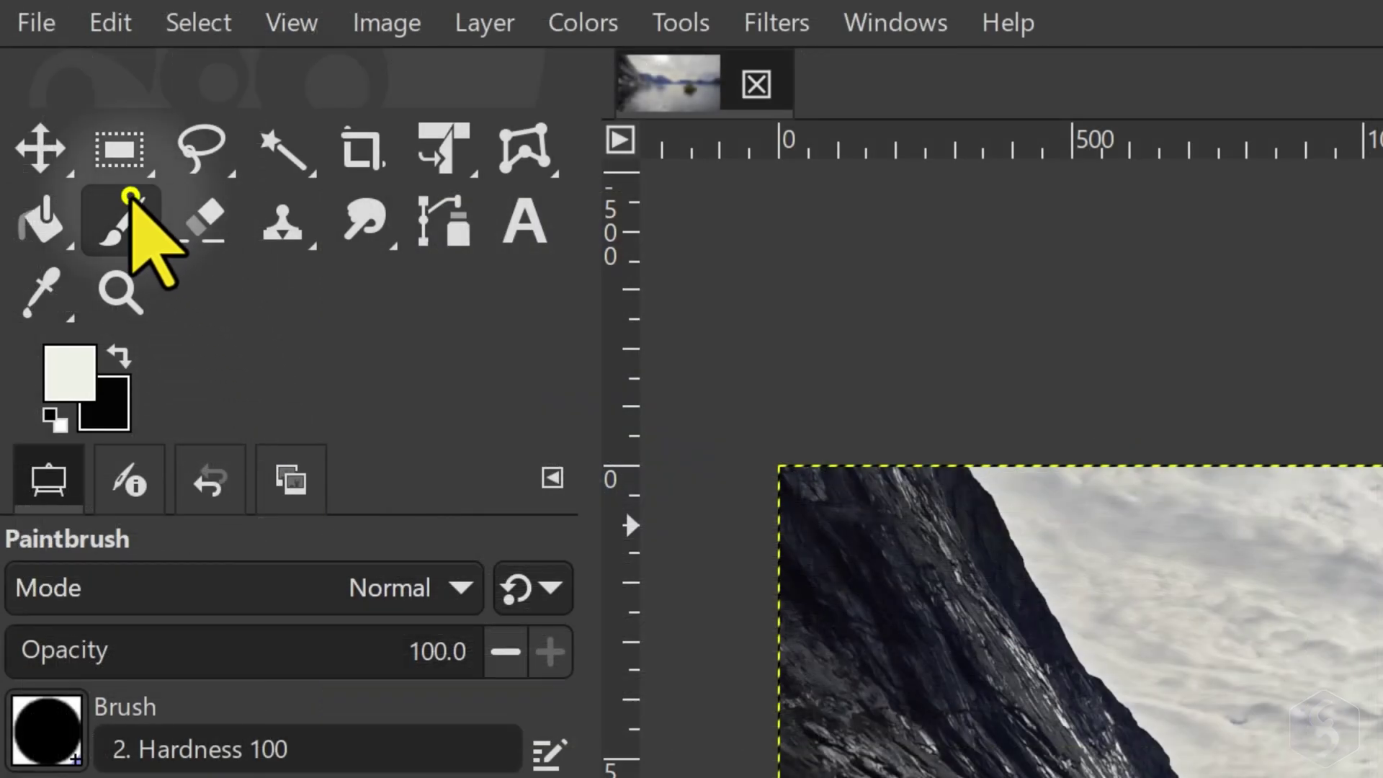
left_click(47, 89)
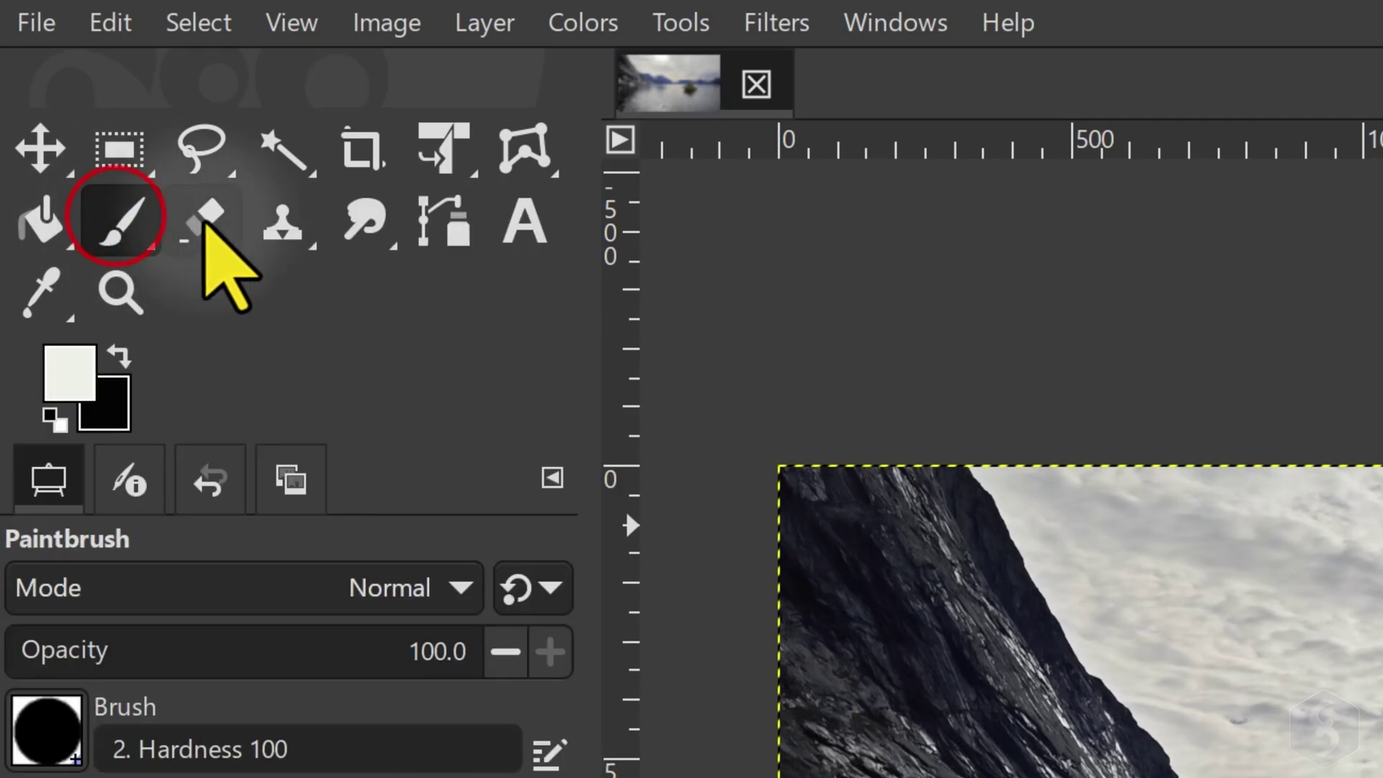
left_click(295, 227)
left_click(282, 228)
left_click(369, 228)
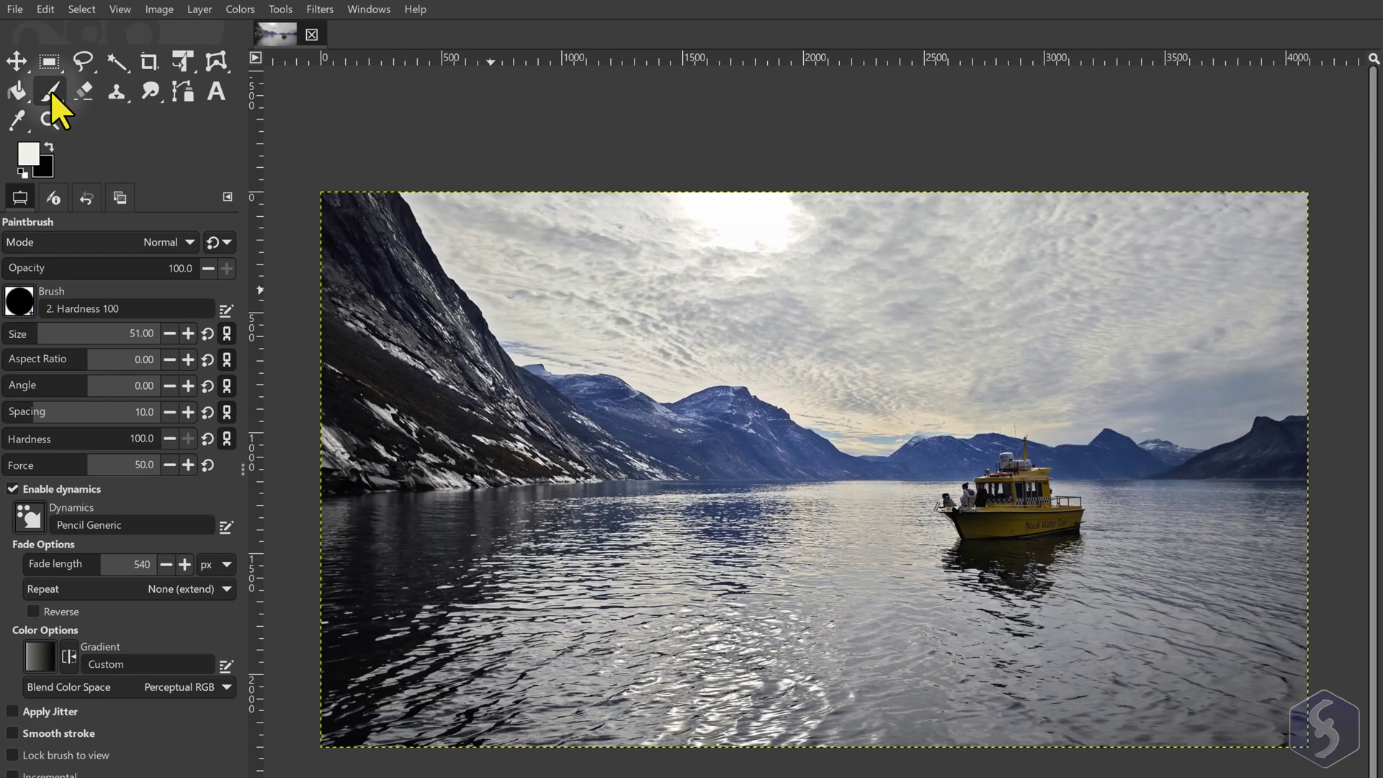
Draw white test strokes across the cliff with the Pencil and then the Airbrush
left_click(52, 94)
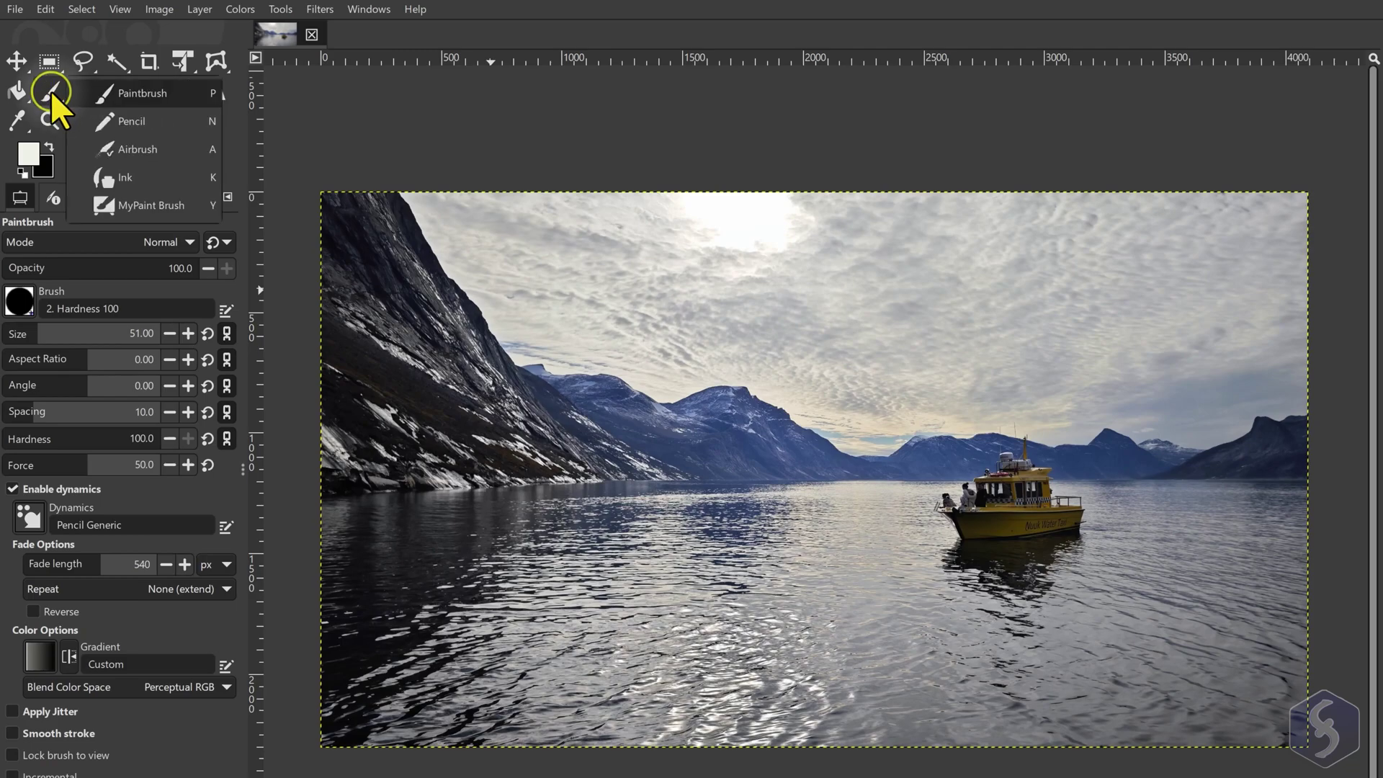
left_click(125, 127)
scroll(314, 367, "up", 2)
mouse_move(479, 292)
left_mouse_down()
mouse_move(456, 346)
mouse_move(607, 410)
left_mouse_up()
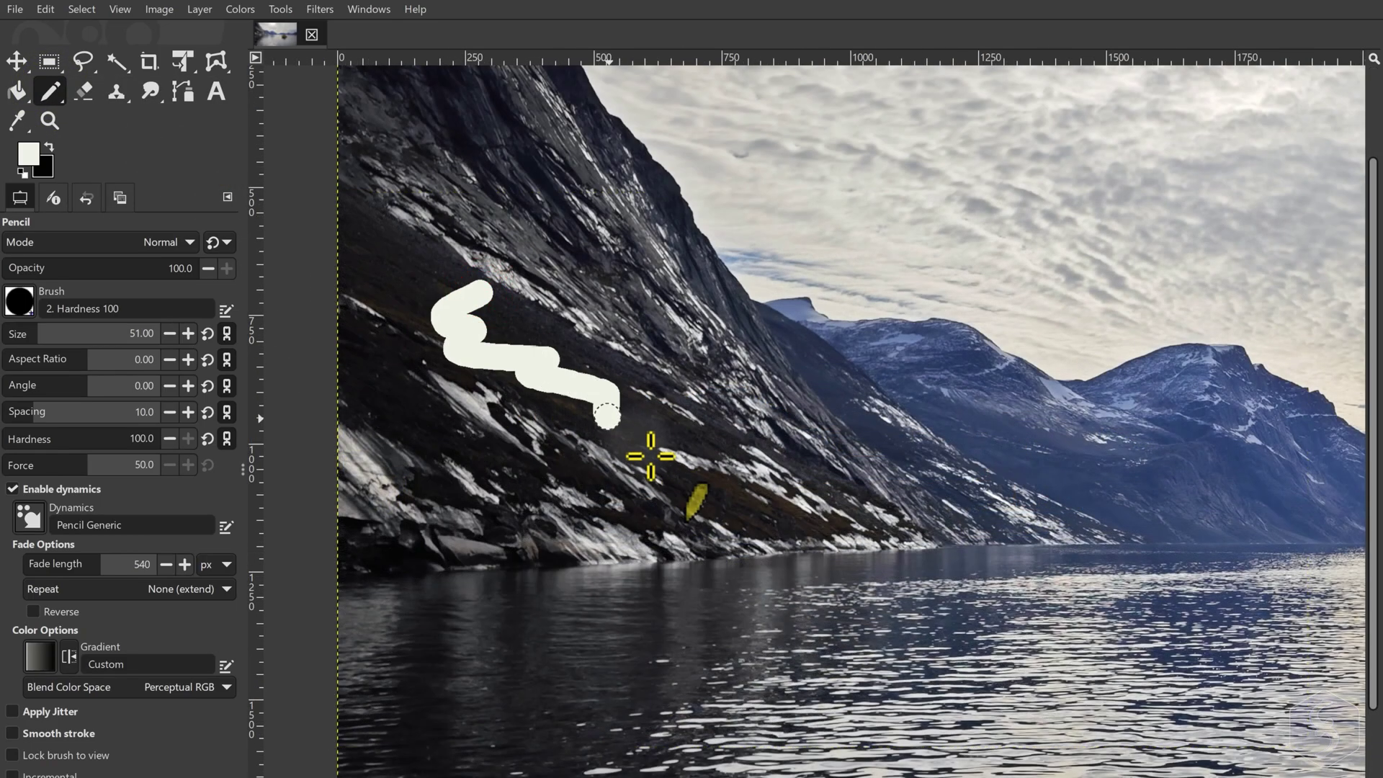
left_click(49, 90)
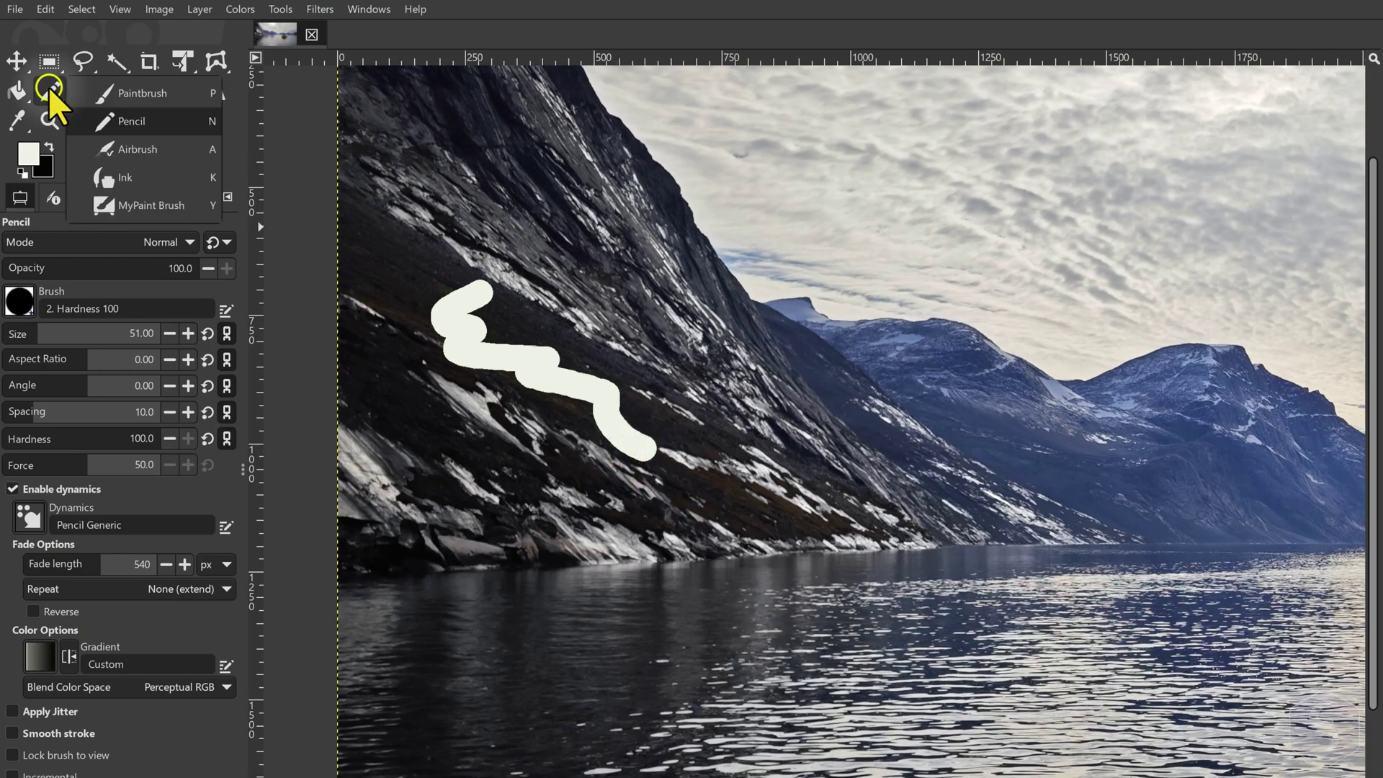
left_click(155, 154)
mouse_move(371, 401)
left_mouse_down()
mouse_move(534, 458)
mouse_move(696, 565)
left_mouse_up()
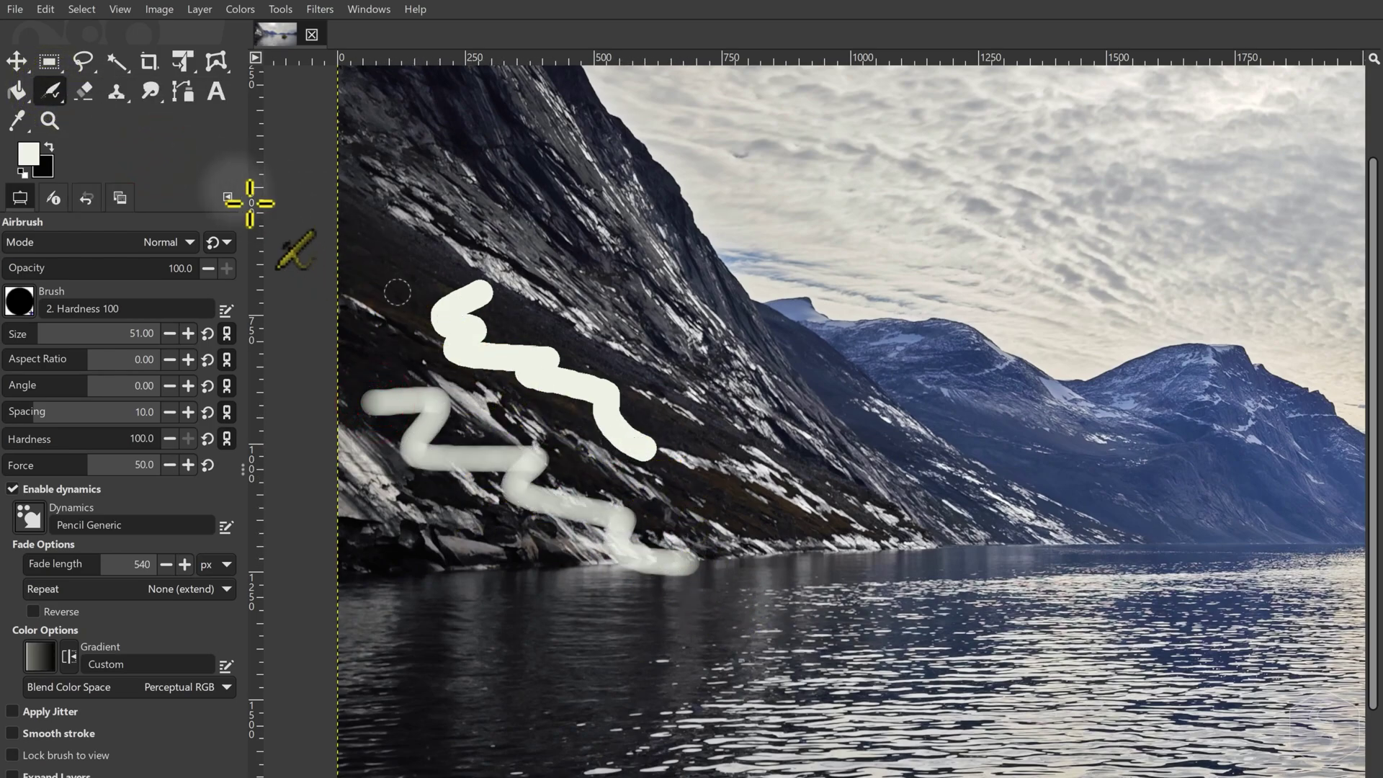
With the Paintbrush, paint a curved white stroke and extend it with three straight zigzag segments
left_click(46, 88)
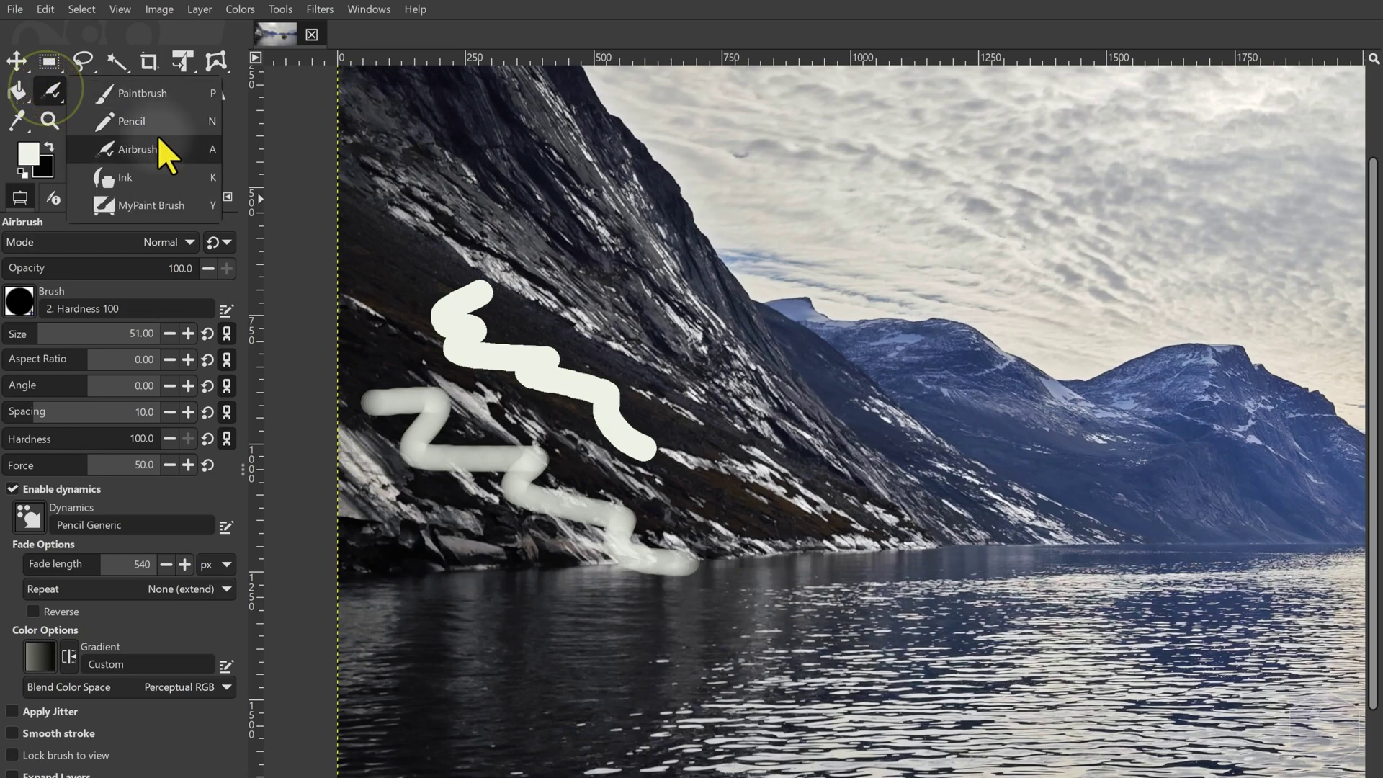
left_click(148, 94)
mouse_move(358, 508)
left_mouse_down()
mouse_move(437, 568)
mouse_move(747, 681)
left_mouse_up()
key("ctrl+z")
key("ctrl+z")
key("ctrl+z")
mouse_move(425, 276)
left_mouse_down()
mouse_move(457, 271)
mouse_move(604, 339)
left_mouse_up()
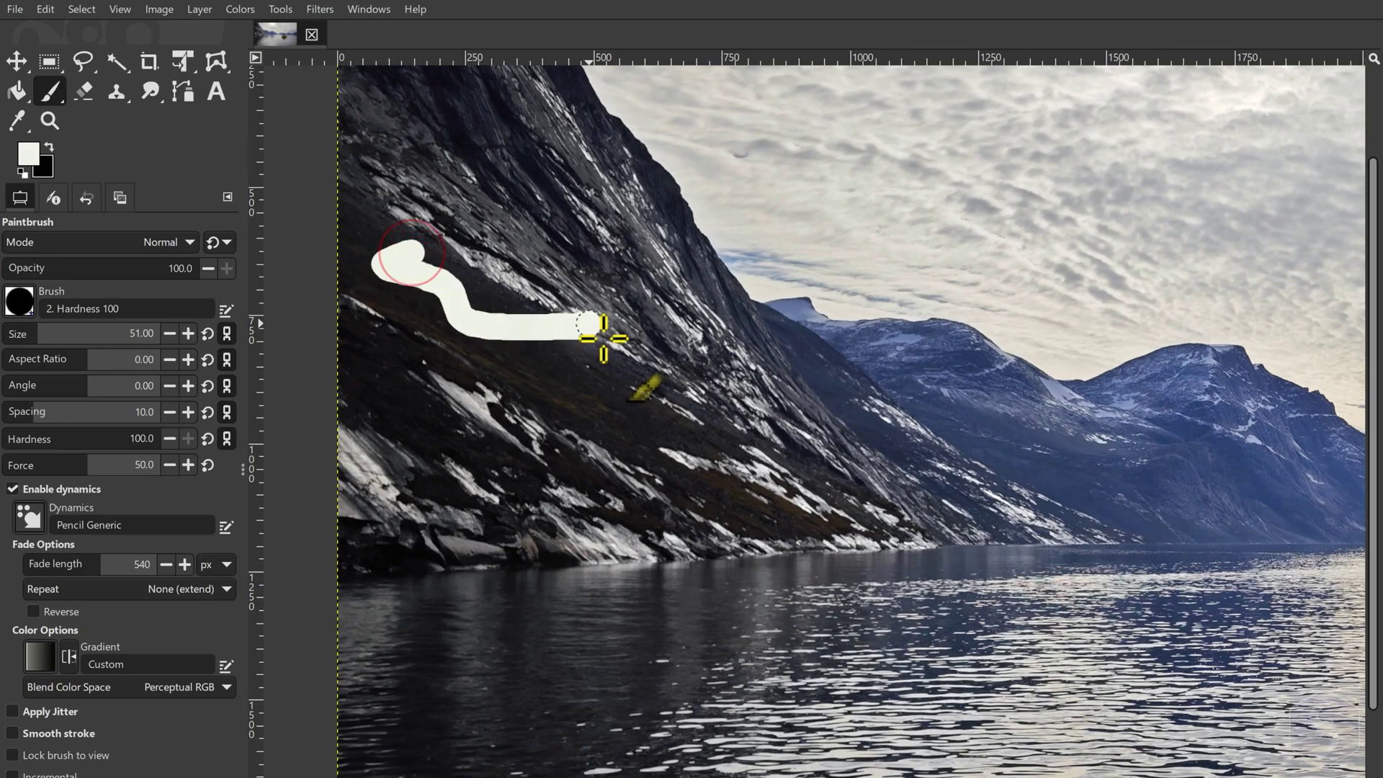
left_click(393, 406, "shift")
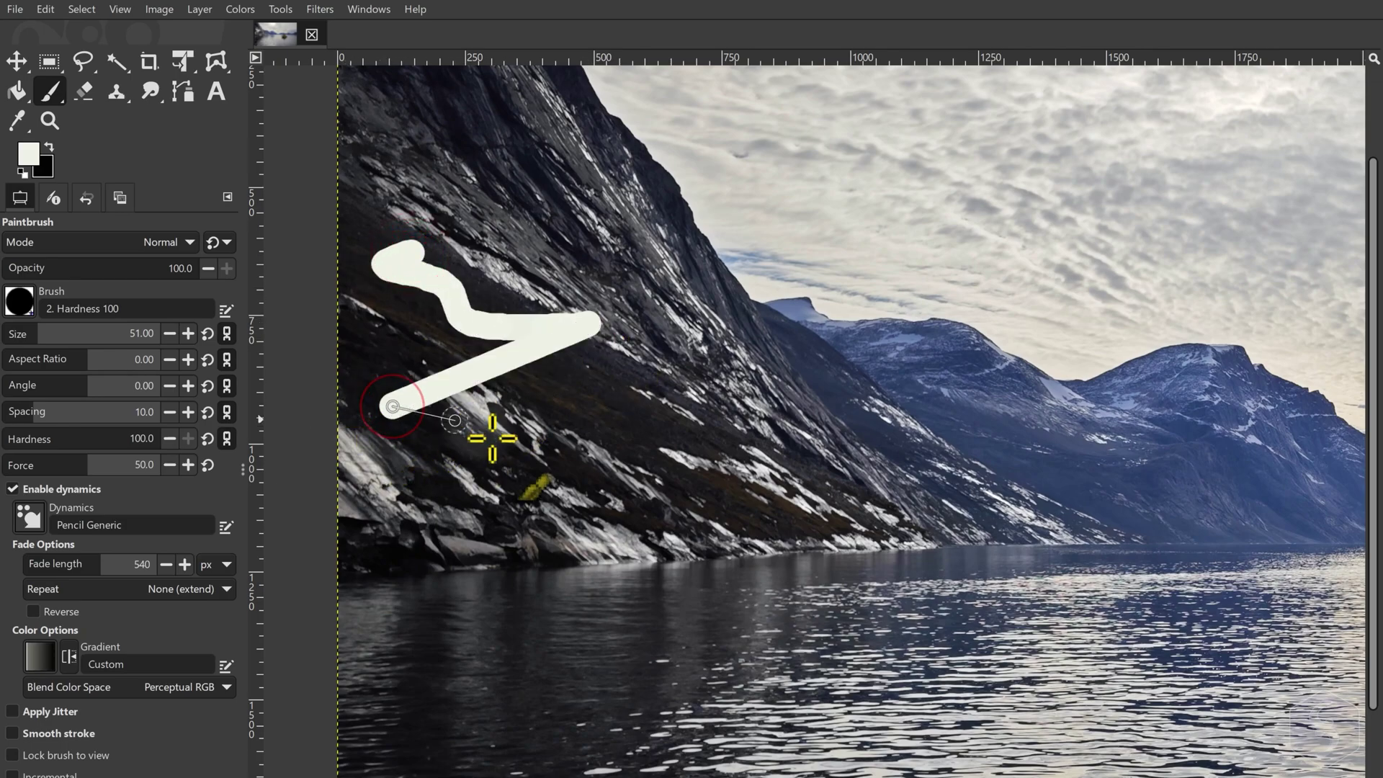
left_click(711, 430, "shift")
left_click(408, 513, "shift")
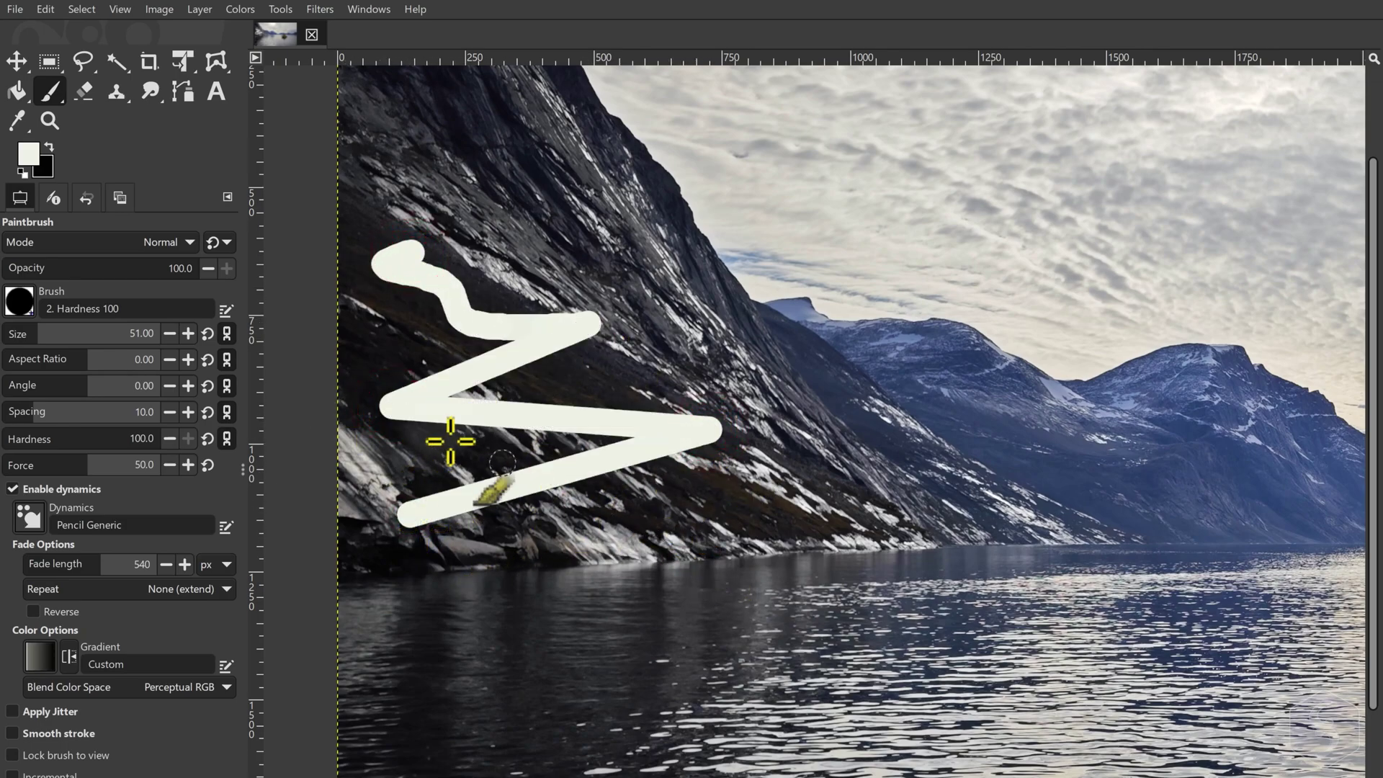
Switch the paintbrush to Color Erase mode and test it along the shoreline and water
left_click(165, 243)
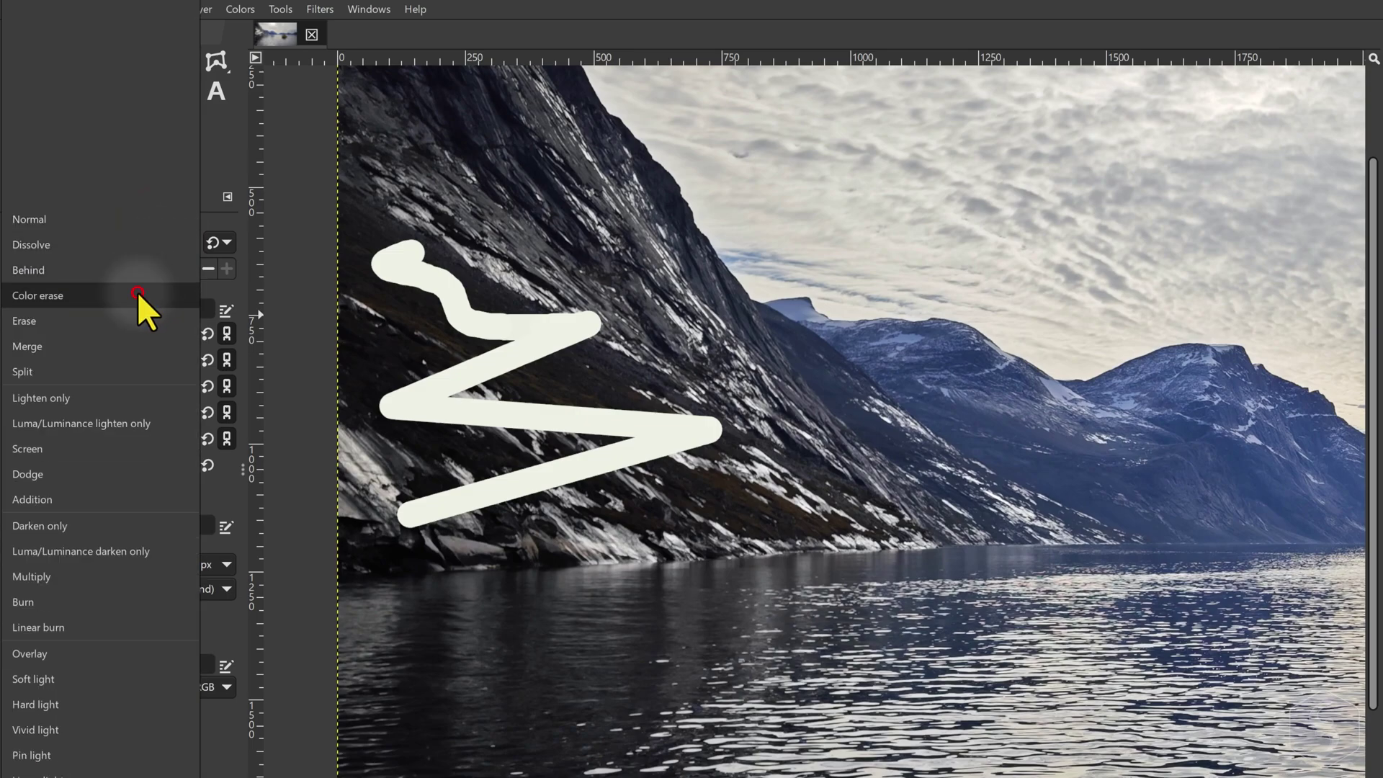
left_click(144, 321)
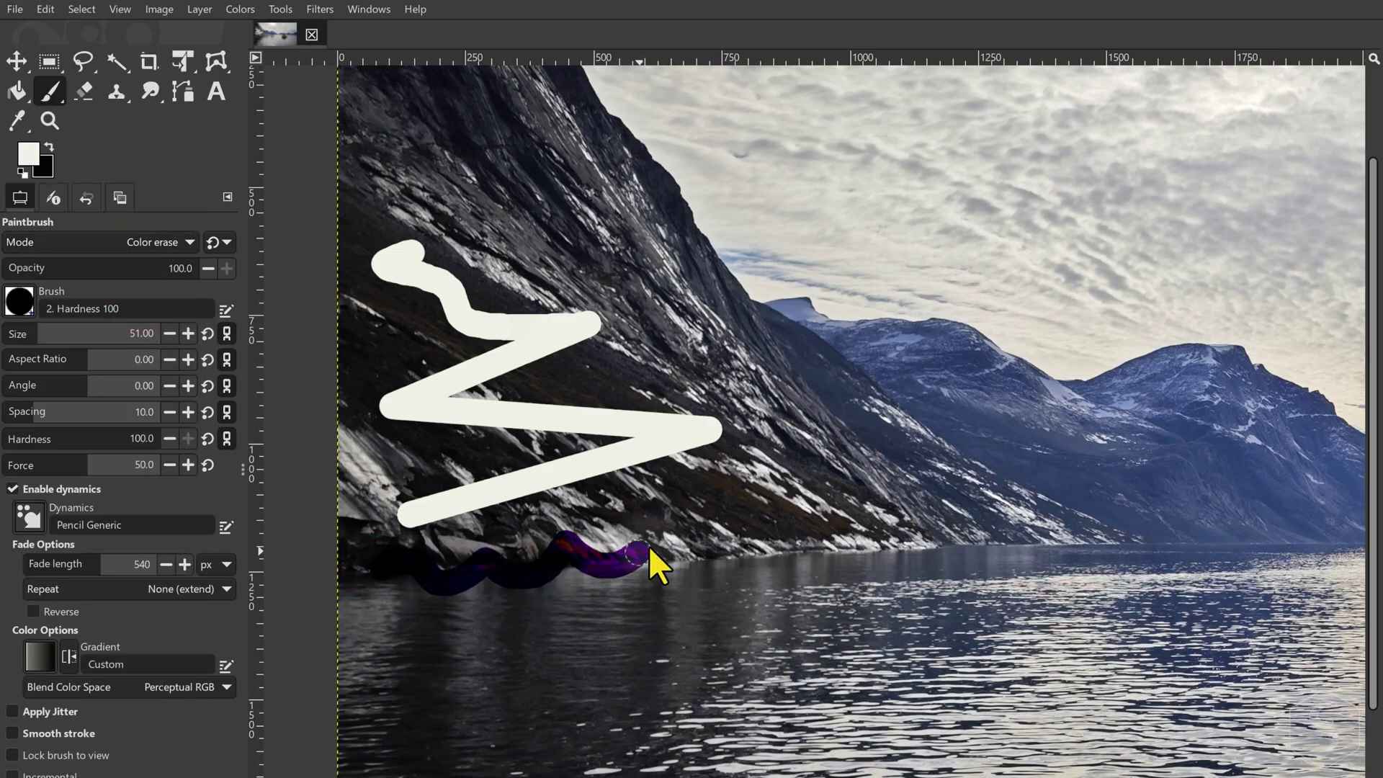
left_click_drag(141, 270, 72, 278)
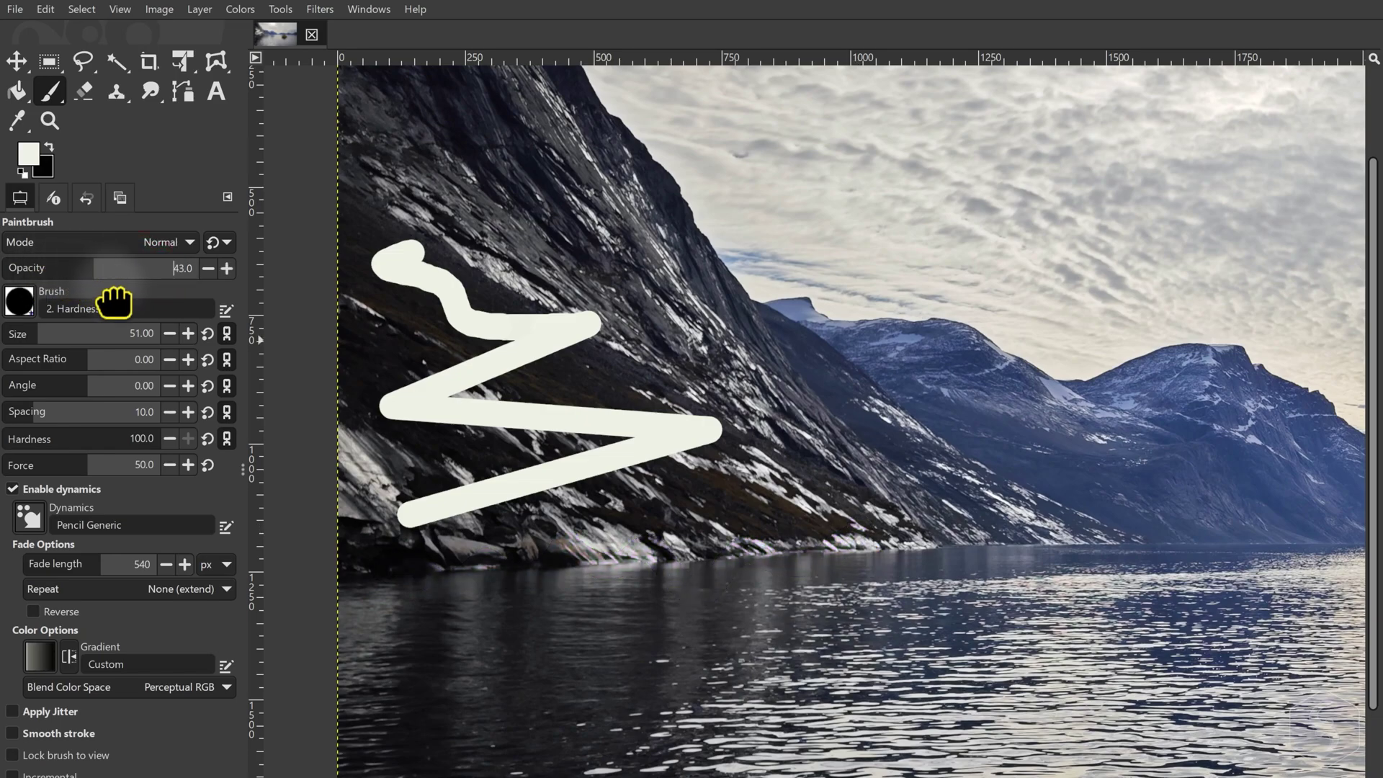
left_click_drag(585, 557, 680, 537)
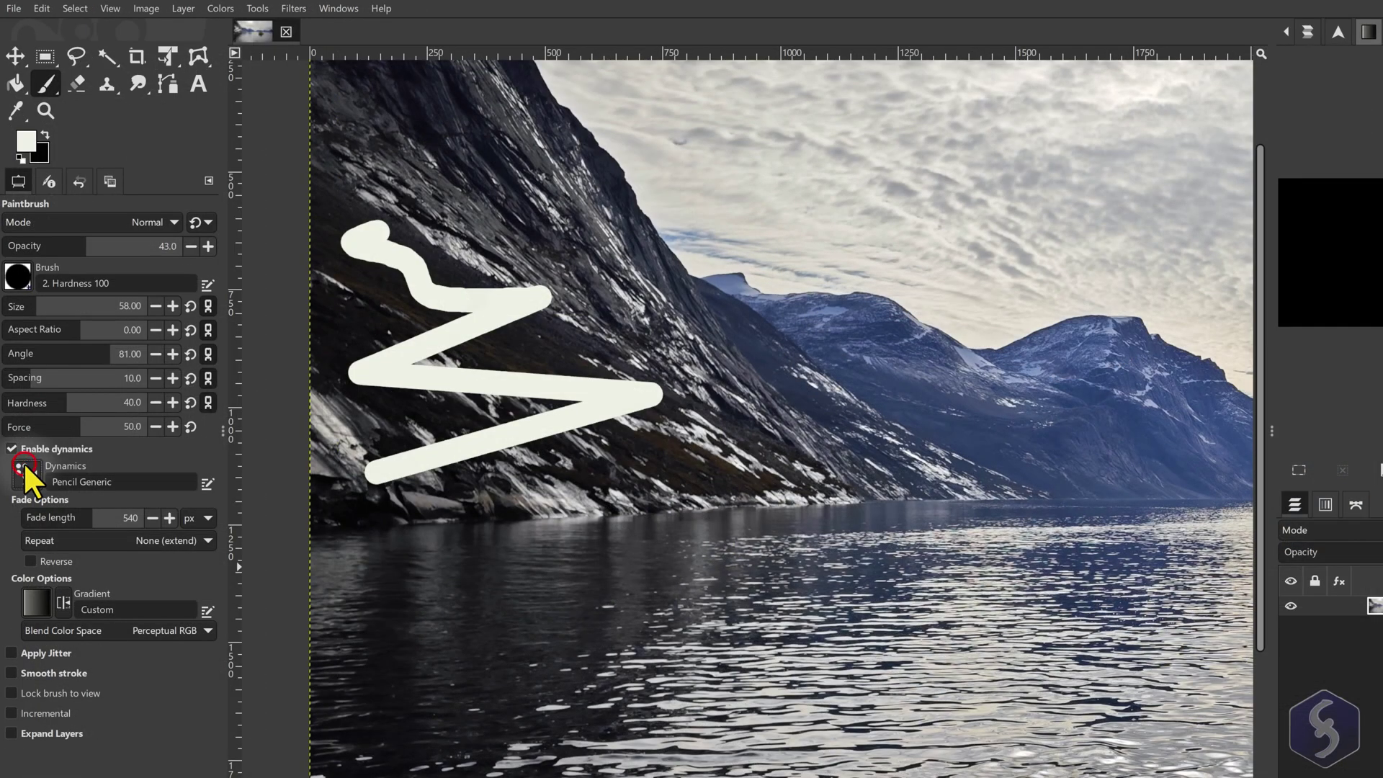
Try Pencil Generic dynamics, then settle on Pencil Shader, testing strokes on the water
left_click(28, 516)
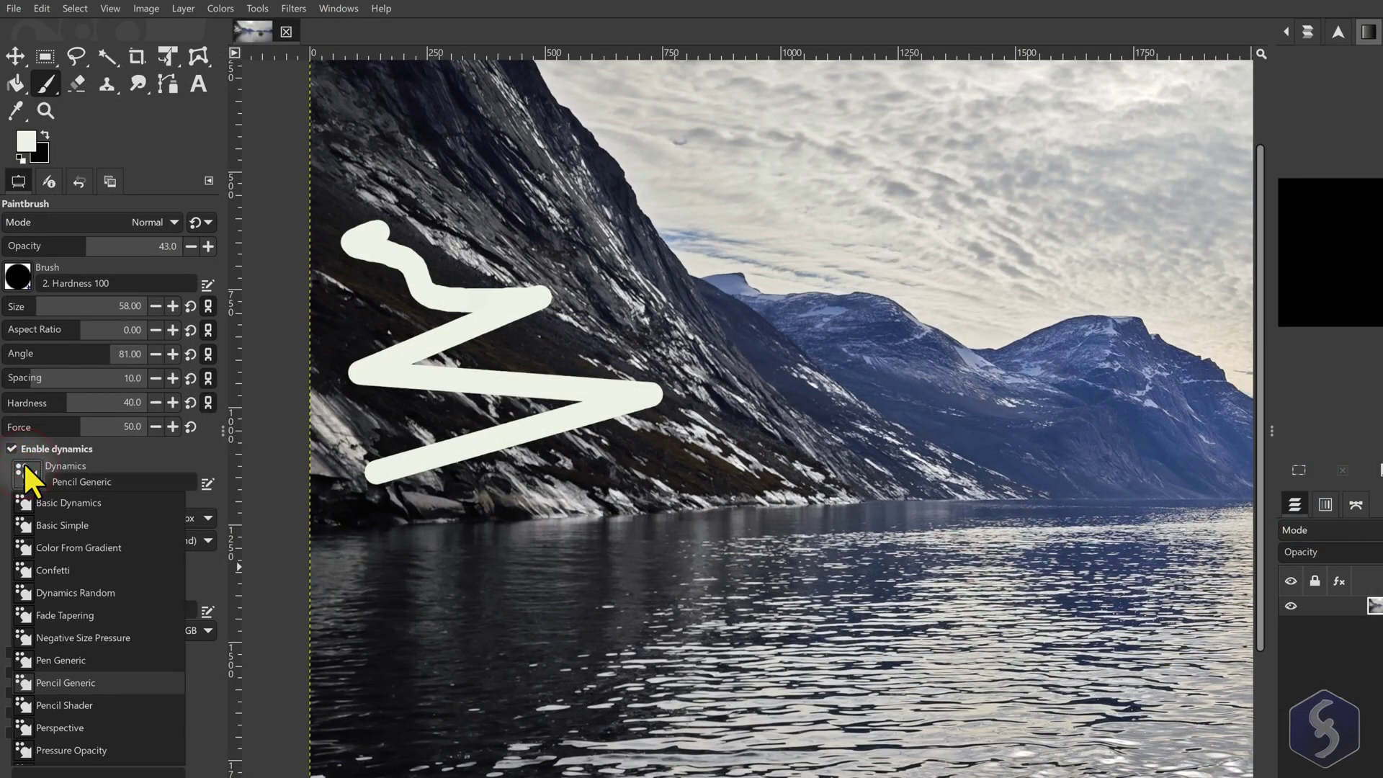
left_click(86, 680)
mouse_move(371, 560)
left_mouse_down()
mouse_move(617, 565)
mouse_move(994, 485)
mouse_move(1043, 501)
left_mouse_up()
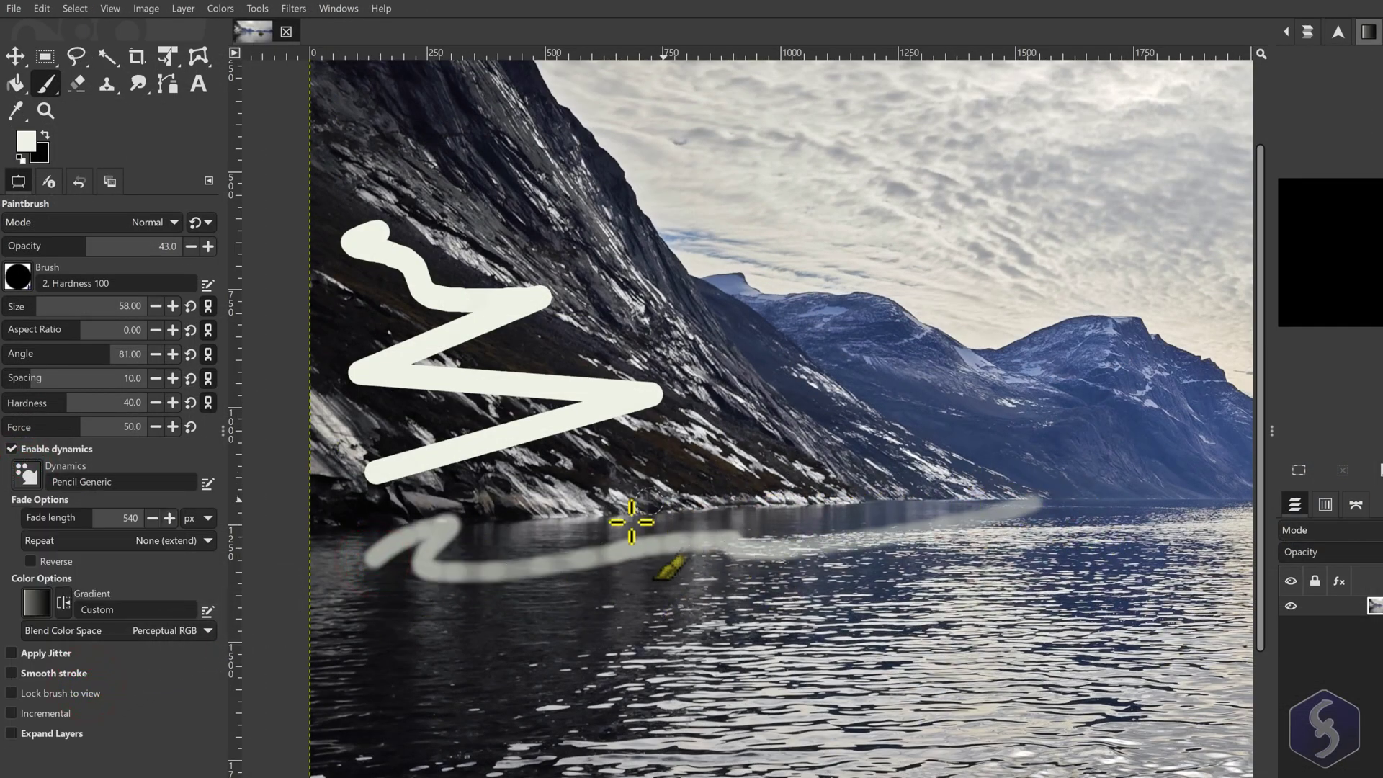
left_click(28, 476)
left_click(104, 705)
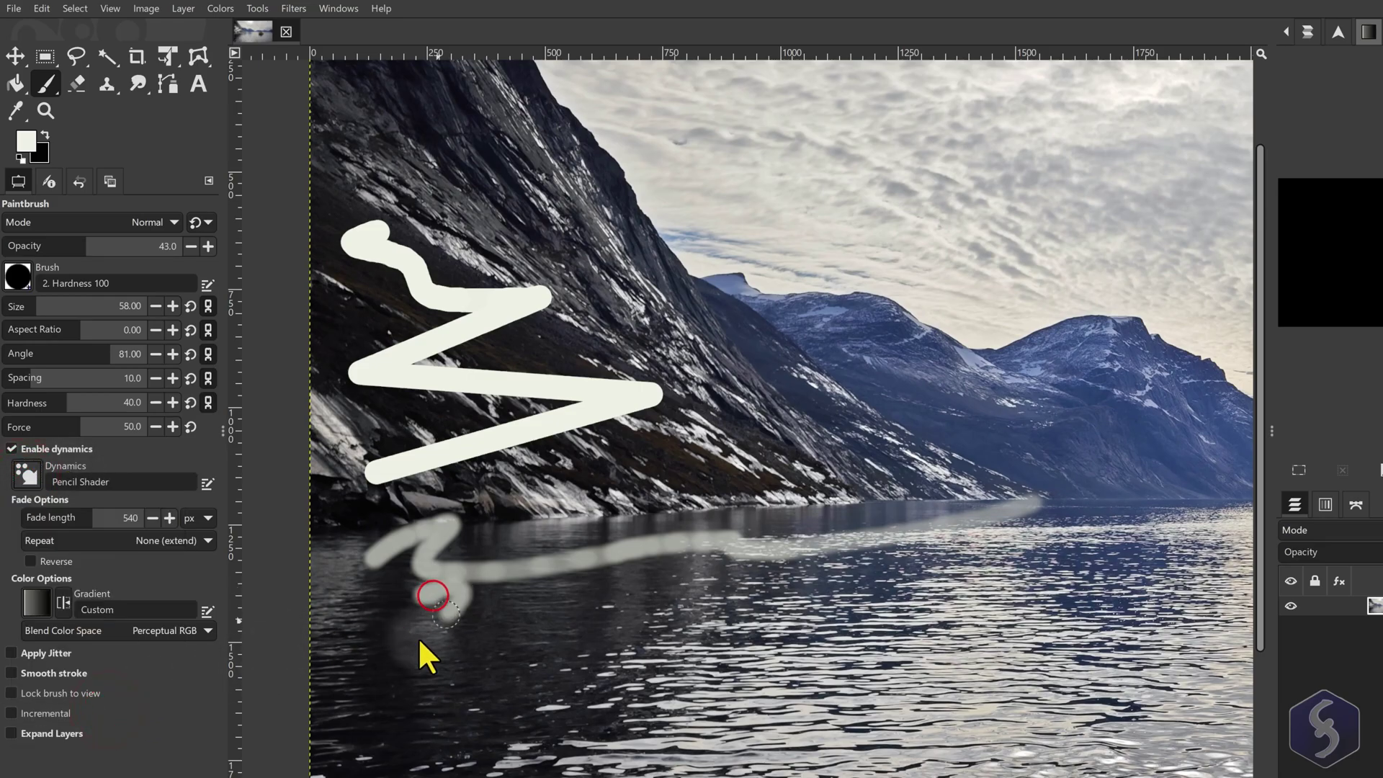
left_click_drag(432, 595, 533, 720)
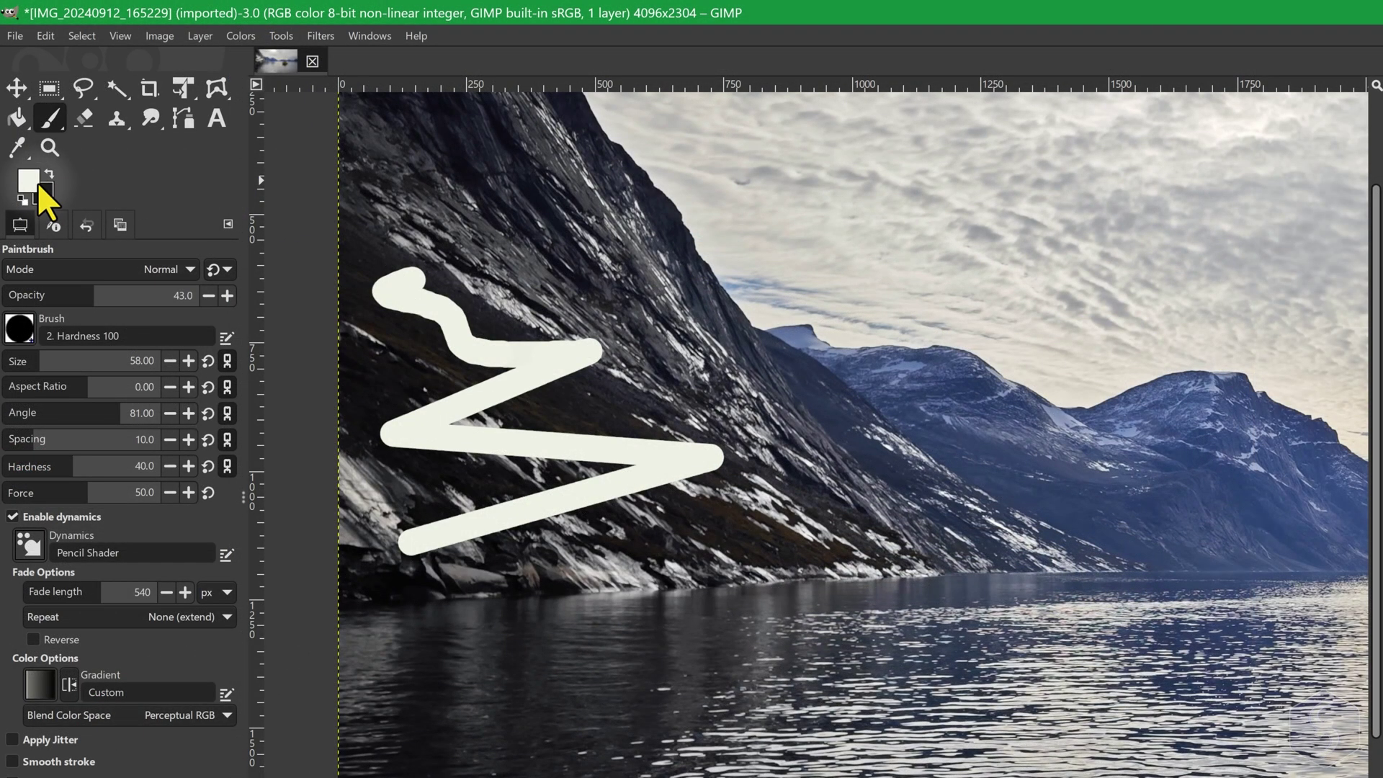
Pick a pink foreground colour, test a stroke on the cliff, and undo it
left_click(29, 179)
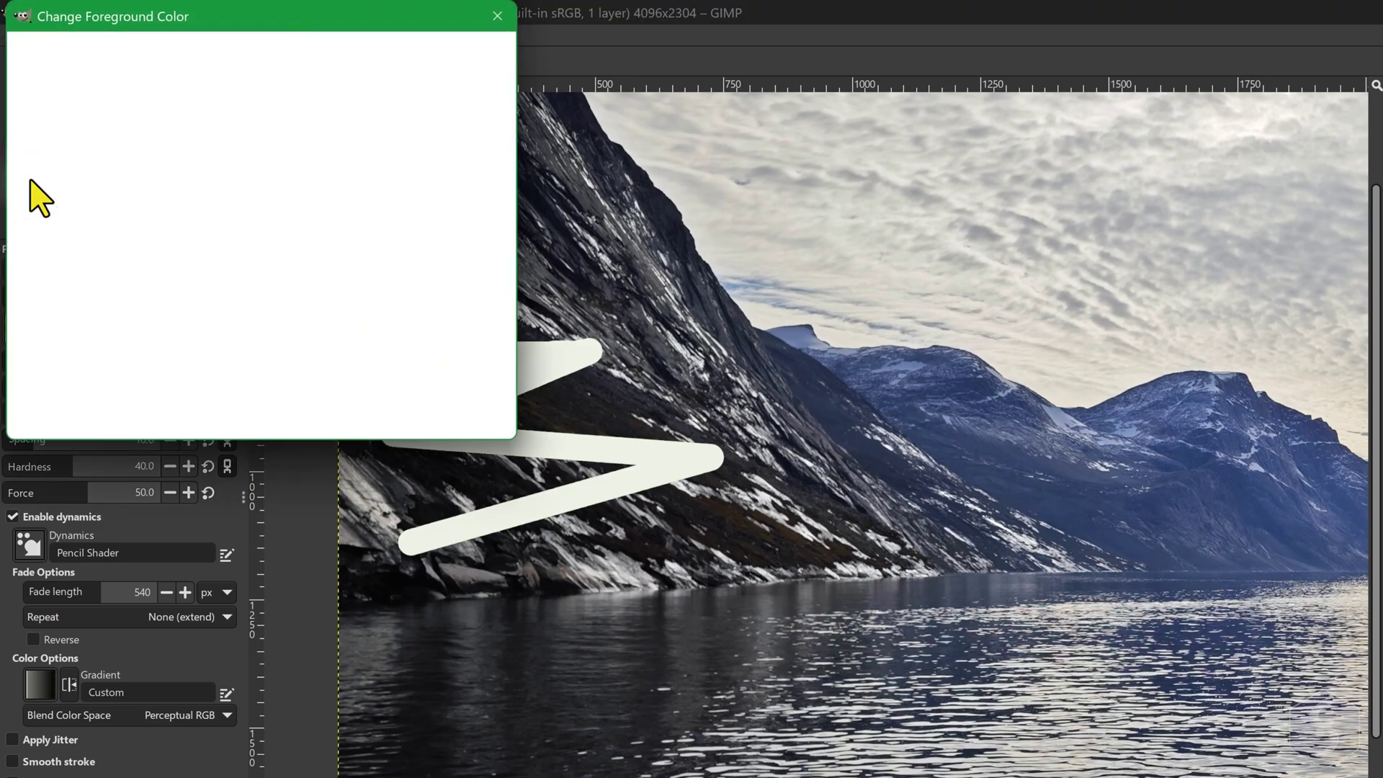
left_click_drag(209, 89, 209, 80)
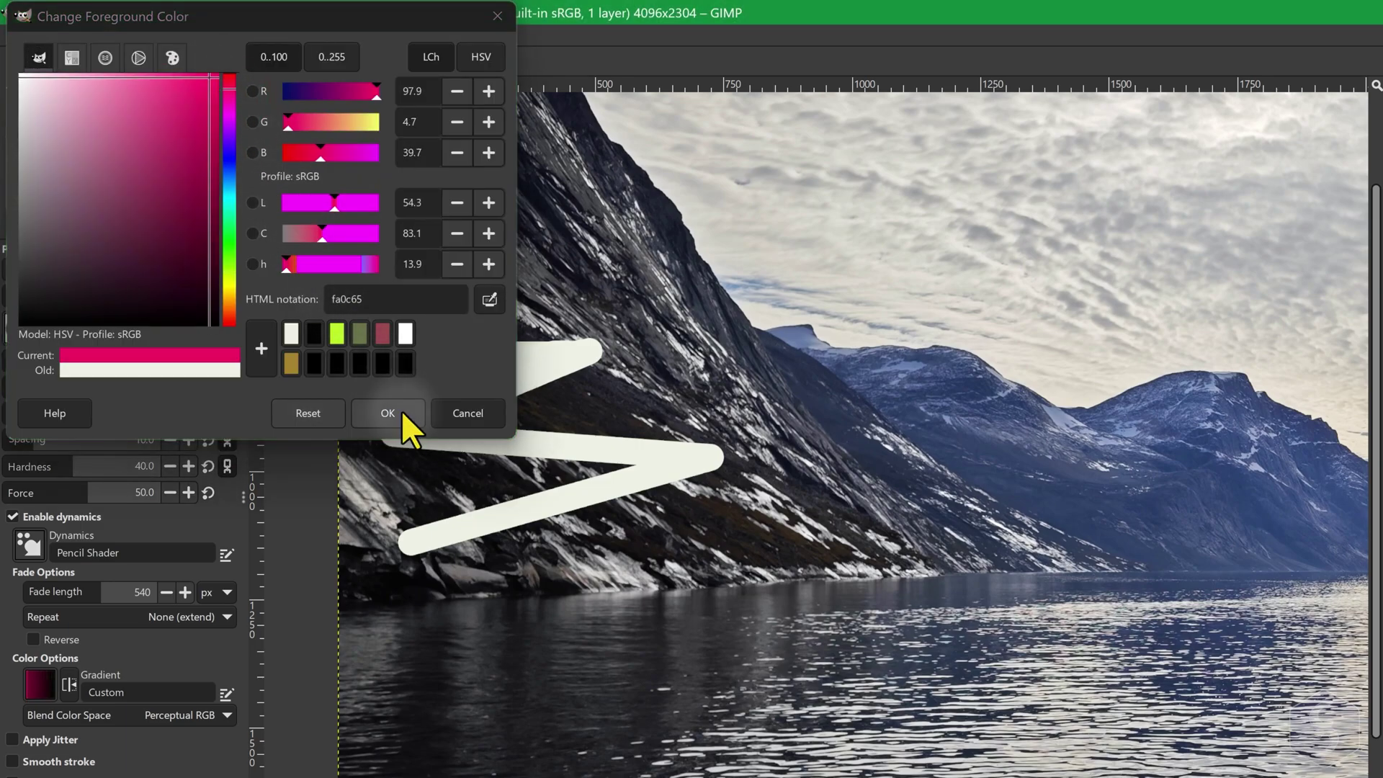
left_click(400, 415)
left_click_drag(423, 209, 490, 251)
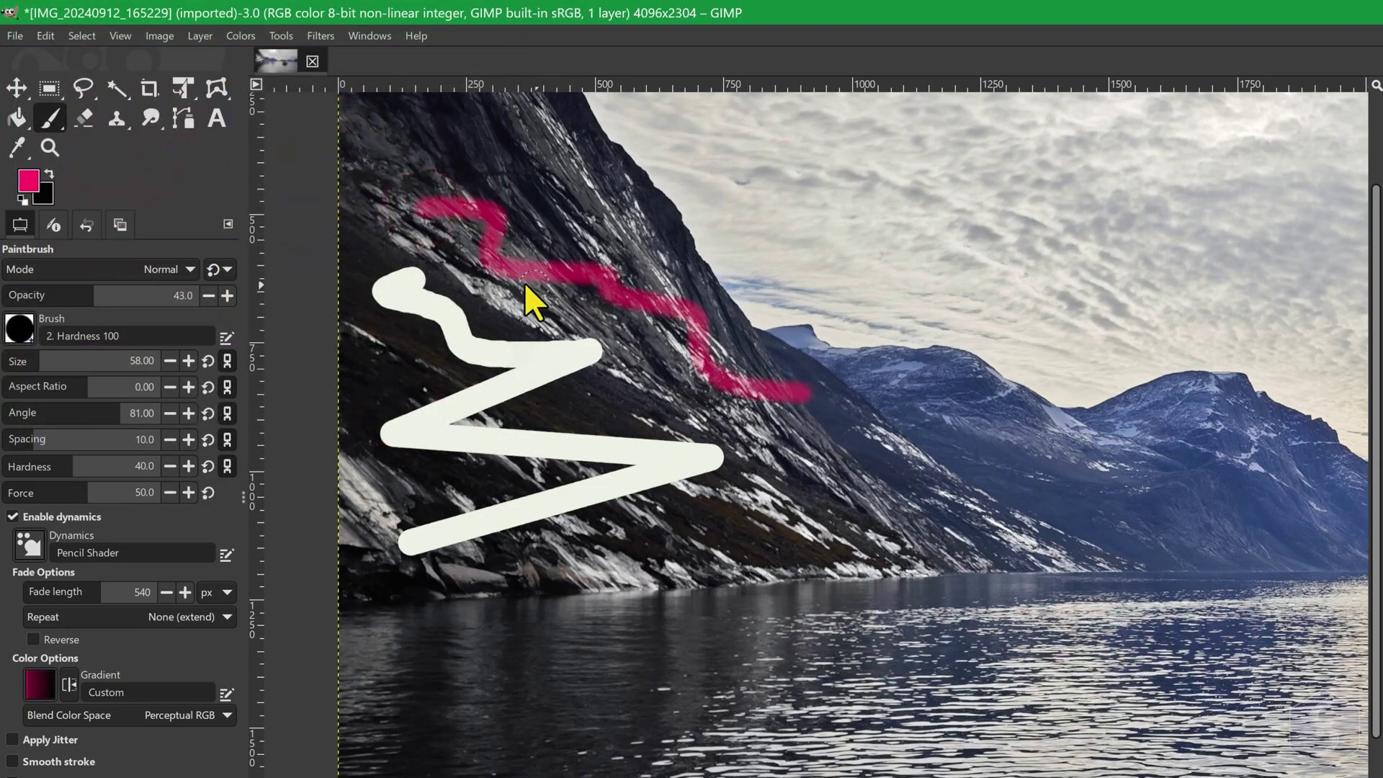
key("ctrl+z")
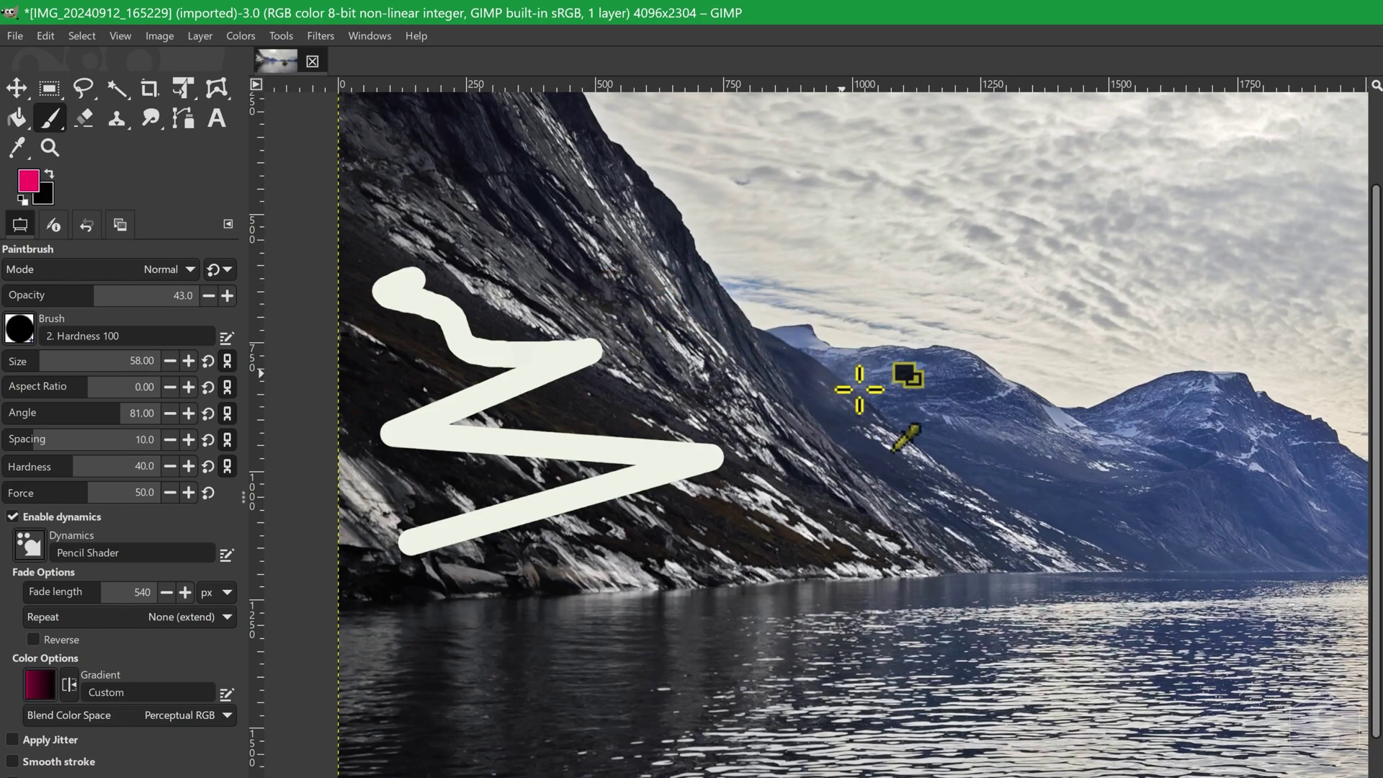
Paint and undo a blue zigzag, then test a stroke with the star brush
mouse_move(450, 219)
left_mouse_down()
mouse_move(519, 226)
mouse_move(735, 402)
left_mouse_up()
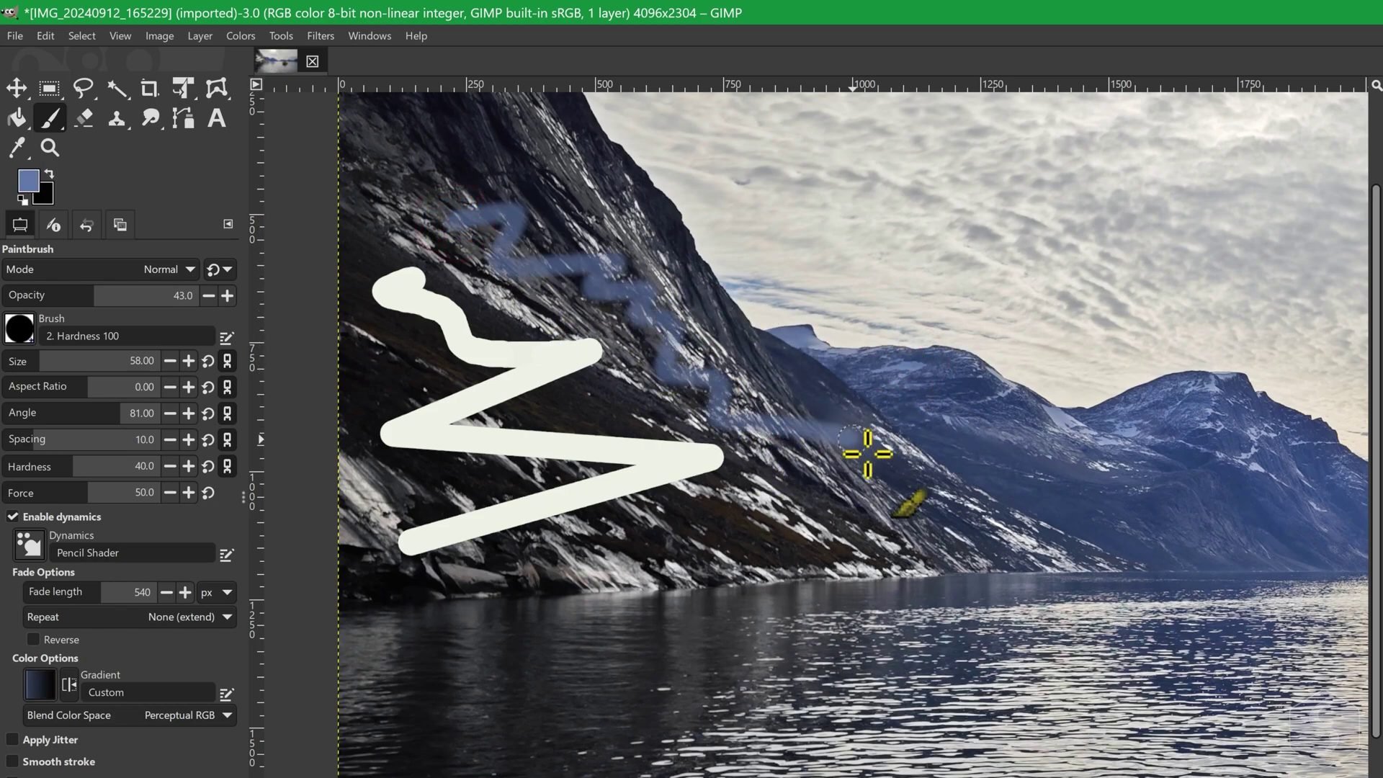
key("ctrl+z")
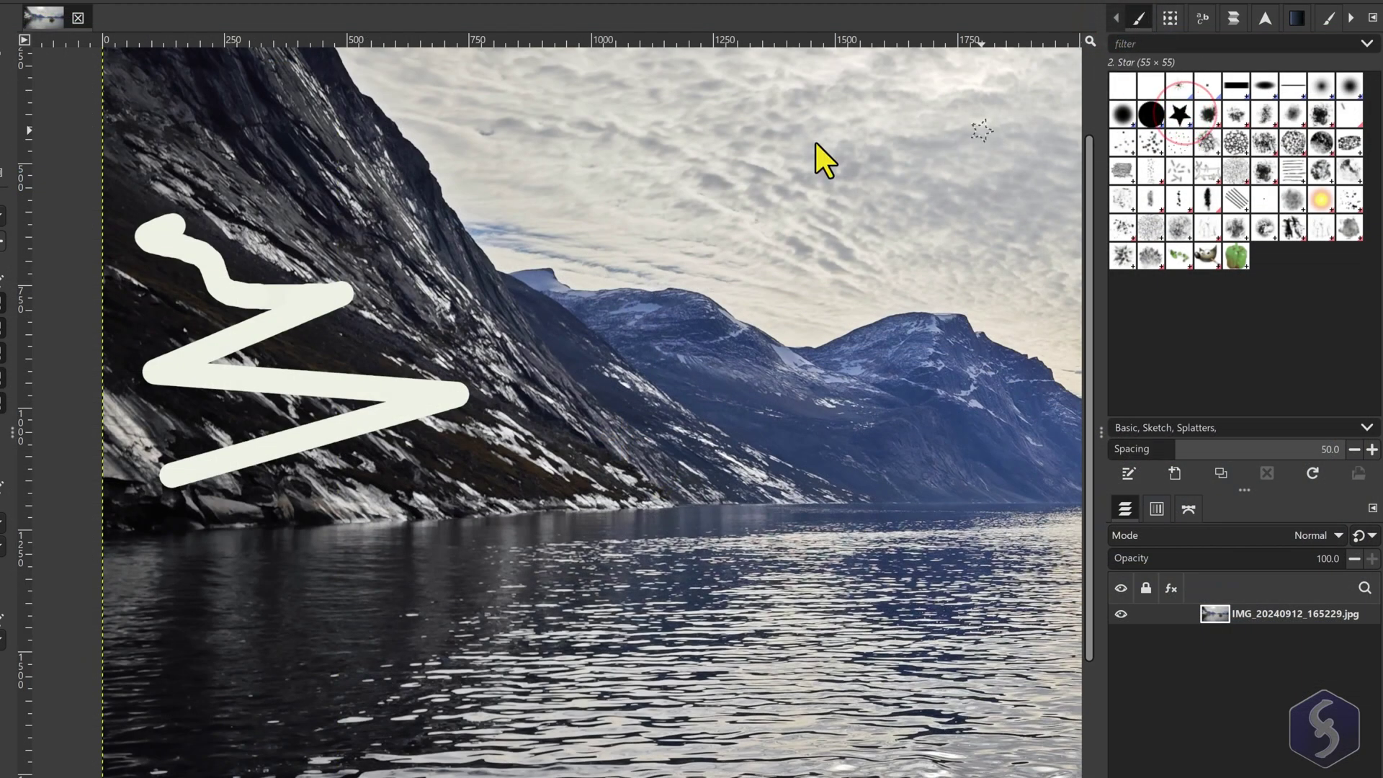
scroll(279, 271, "up", 3)
mouse_move(376, 215)
left_mouse_down()
mouse_move(556, 236)
mouse_move(652, 294)
mouse_move(598, 368)
mouse_move(610, 448)
mouse_move(716, 510)
left_mouse_up()
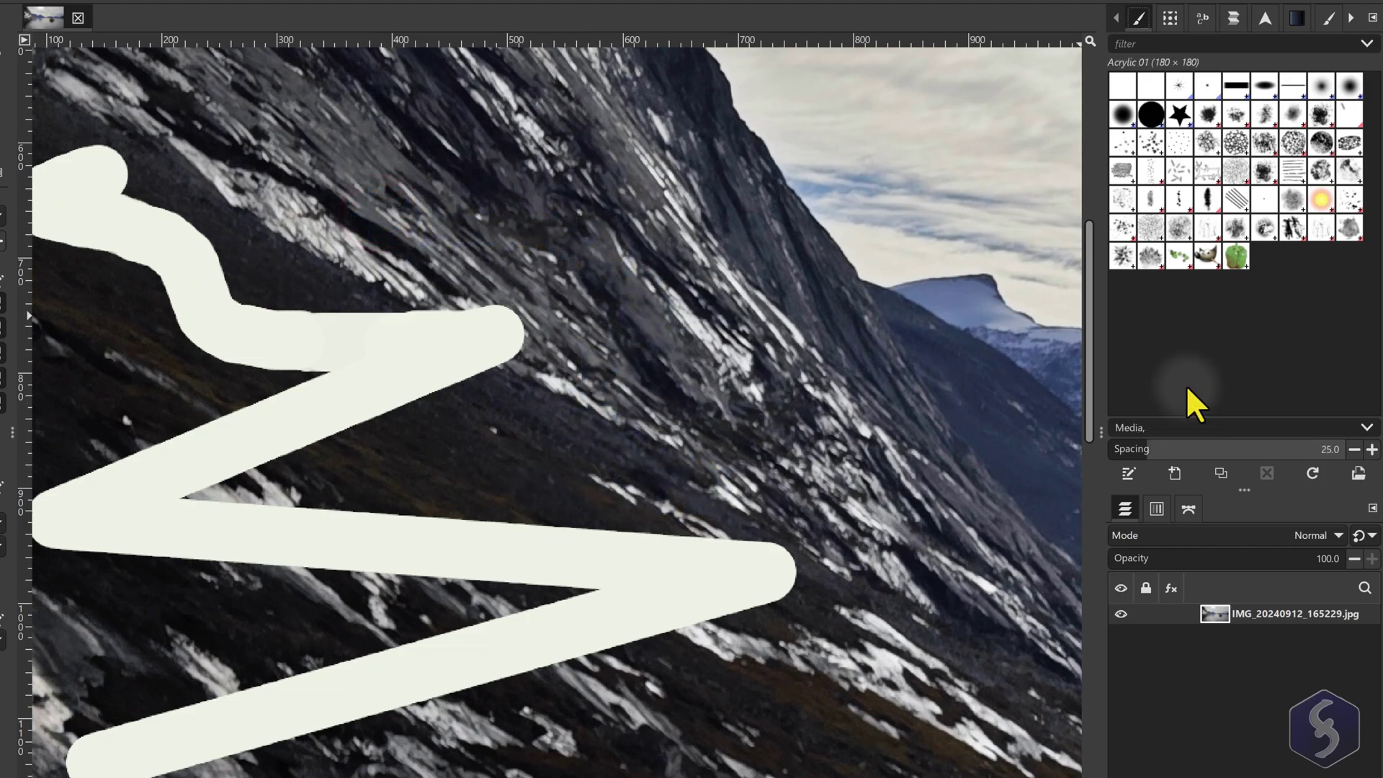
Create a new Untitled brush shaped as a 5-spike star with hardness 0.90 and angle 67.1
left_click(1177, 472)
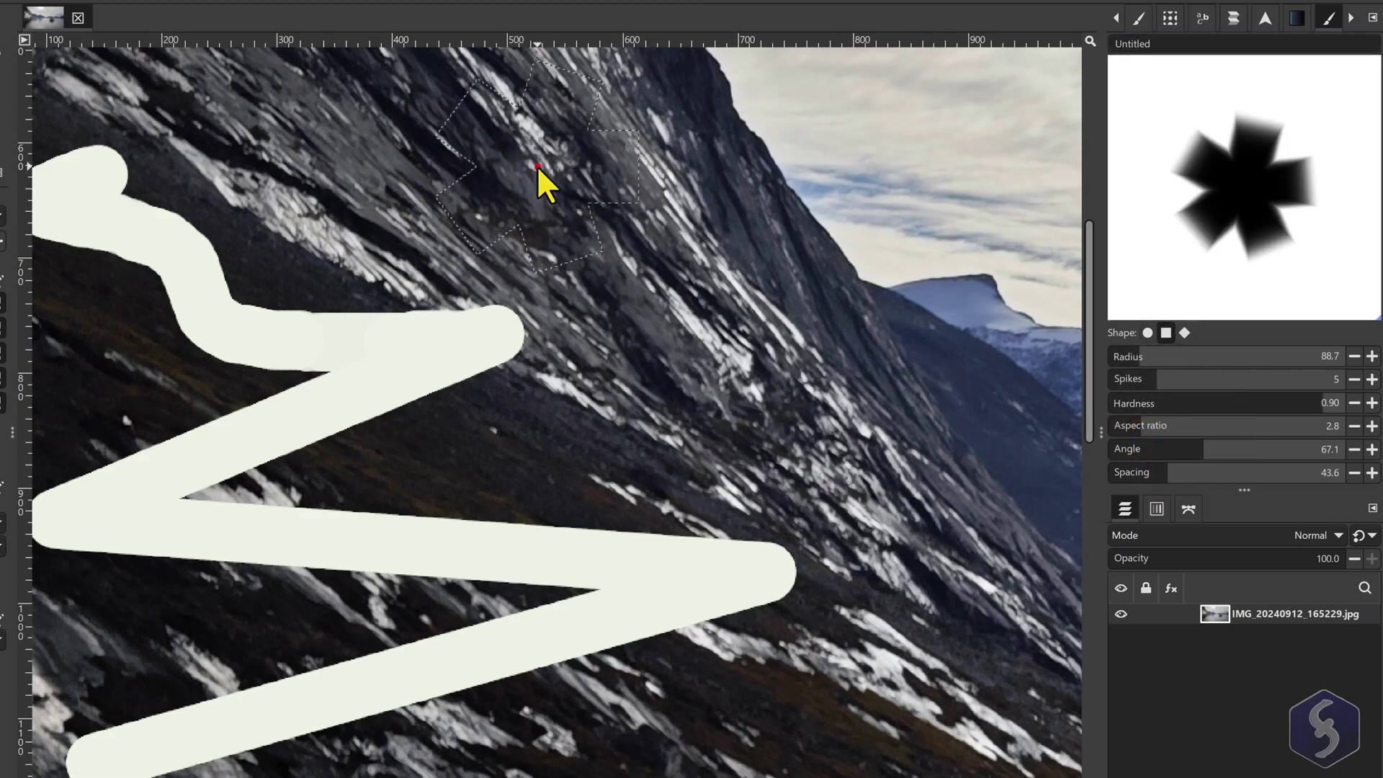
mouse_move(537, 166)
left_mouse_down()
mouse_move(722, 270)
mouse_move(736, 383)
mouse_move(591, 427)
mouse_move(603, 530)
mouse_move(868, 629)
left_mouse_up()
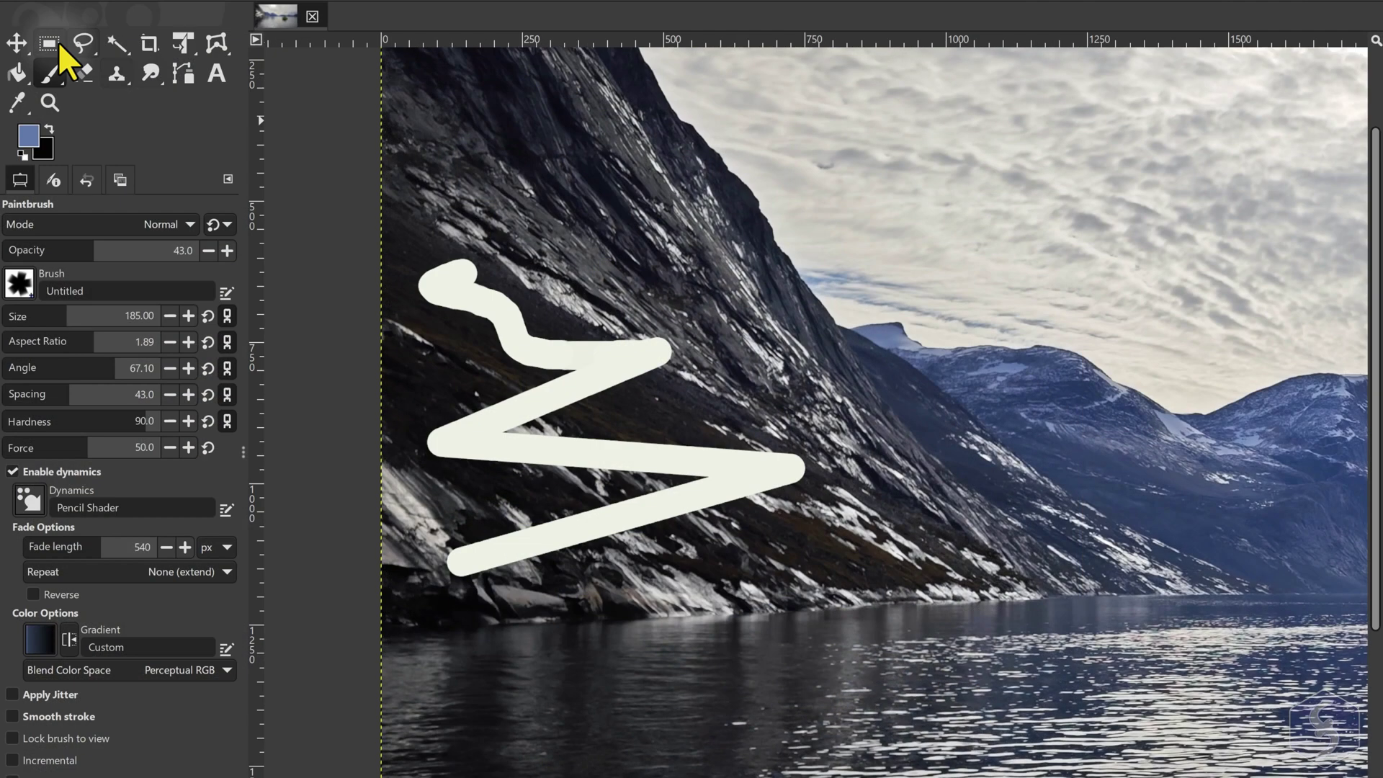
Paint and undo a thin Beamlight line with the MyPaint Brush tool
mouse_move(63, 68)
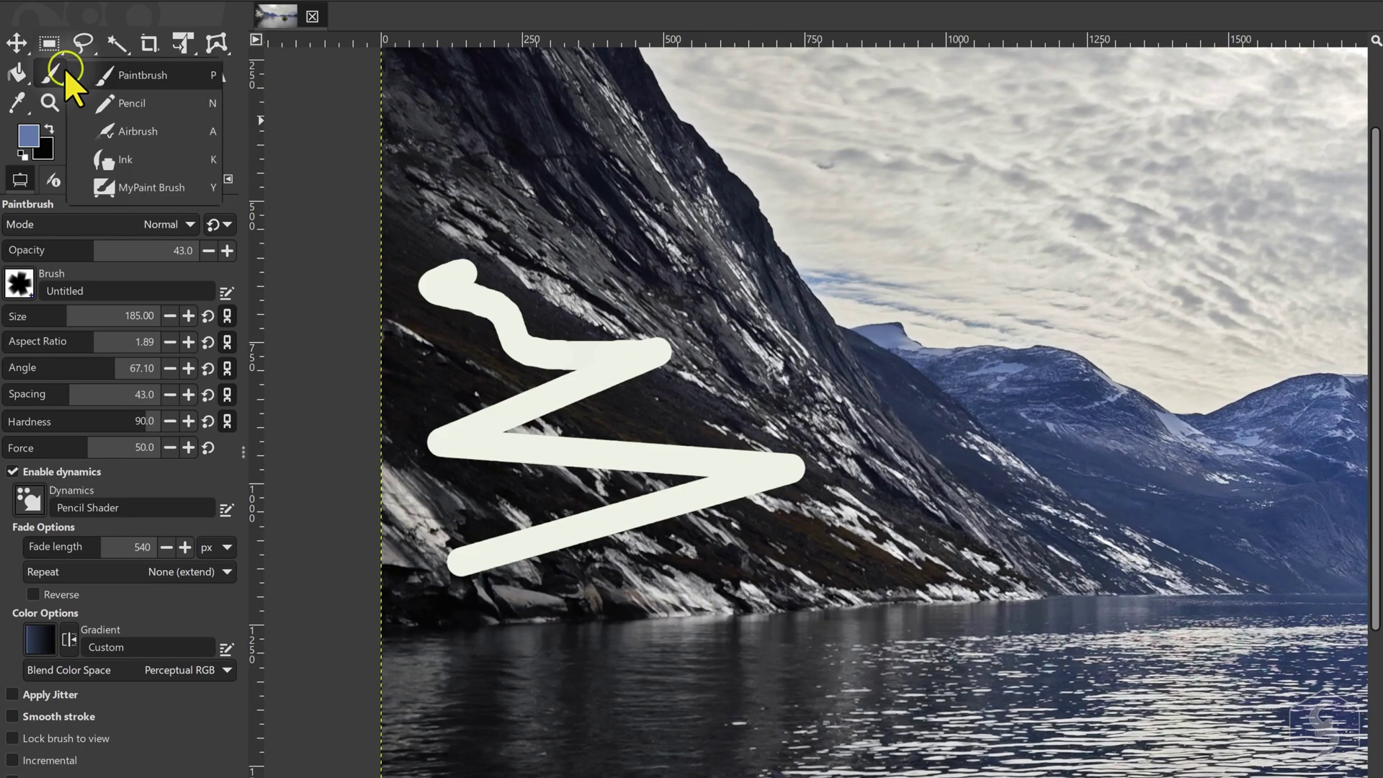
left_click(157, 185)
left_click(20, 315)
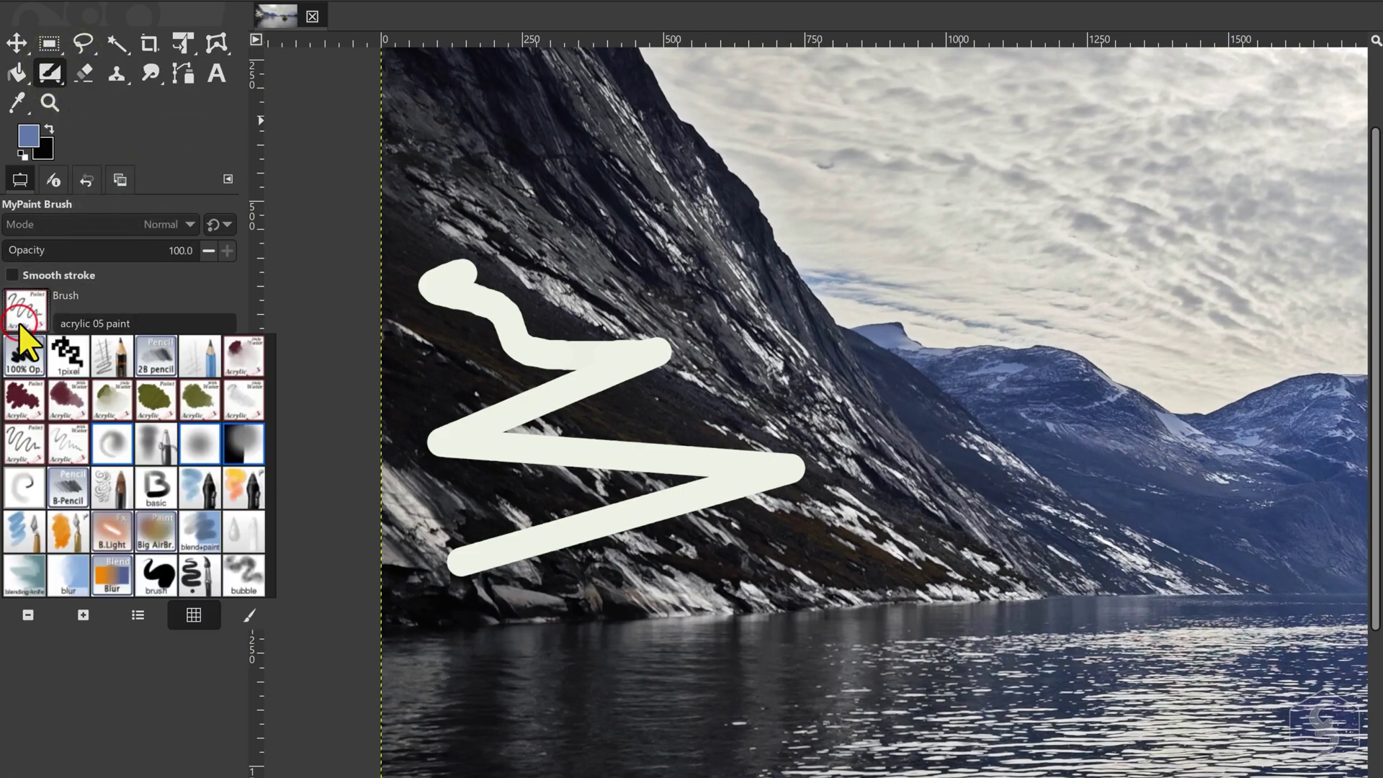
left_click(109, 526)
mouse_move(495, 113)
left_mouse_down()
mouse_move(563, 203)
mouse_move(786, 355)
mouse_move(573, 239)
mouse_move(649, 265)
mouse_move(712, 340)
mouse_move(818, 345)
mouse_move(890, 443)
left_mouse_up()
scroll(634, 317, "up", 4)
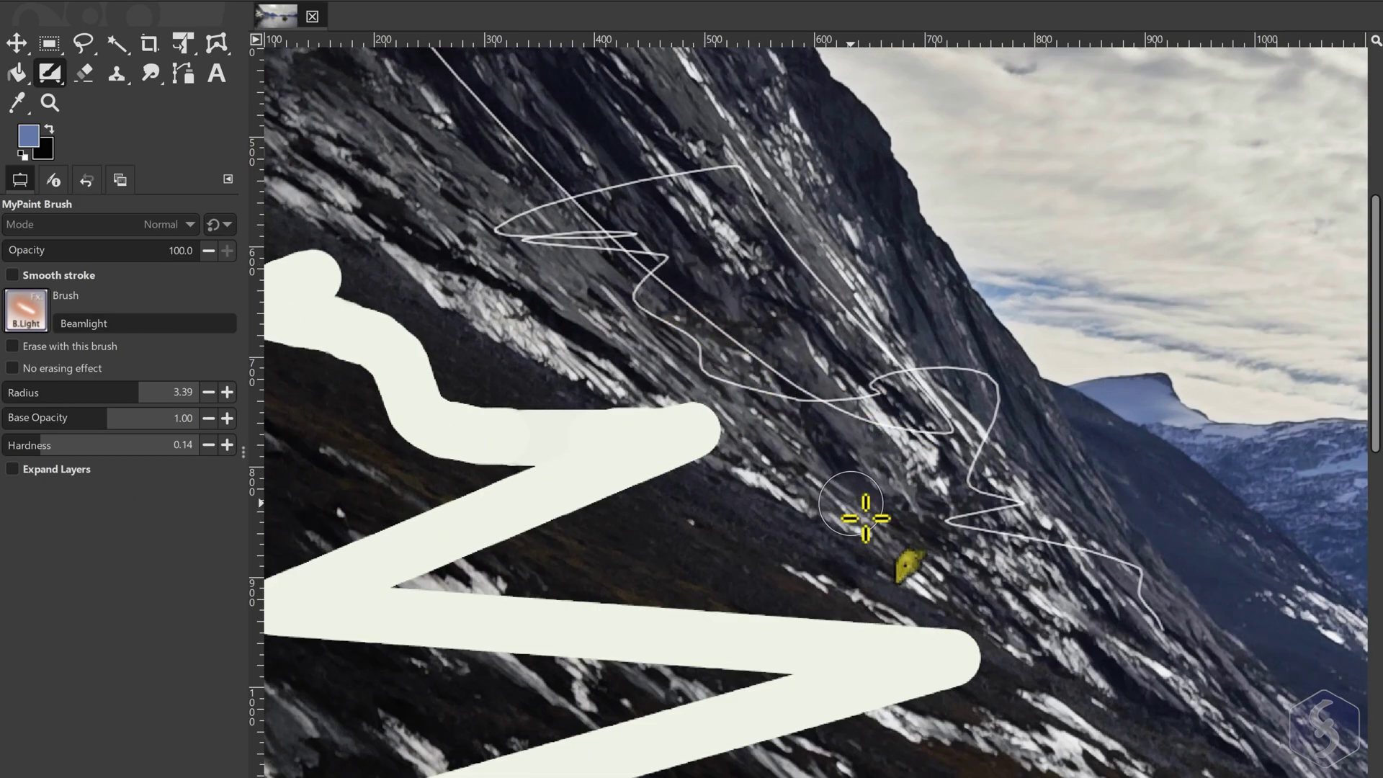
key("ctrl+z")
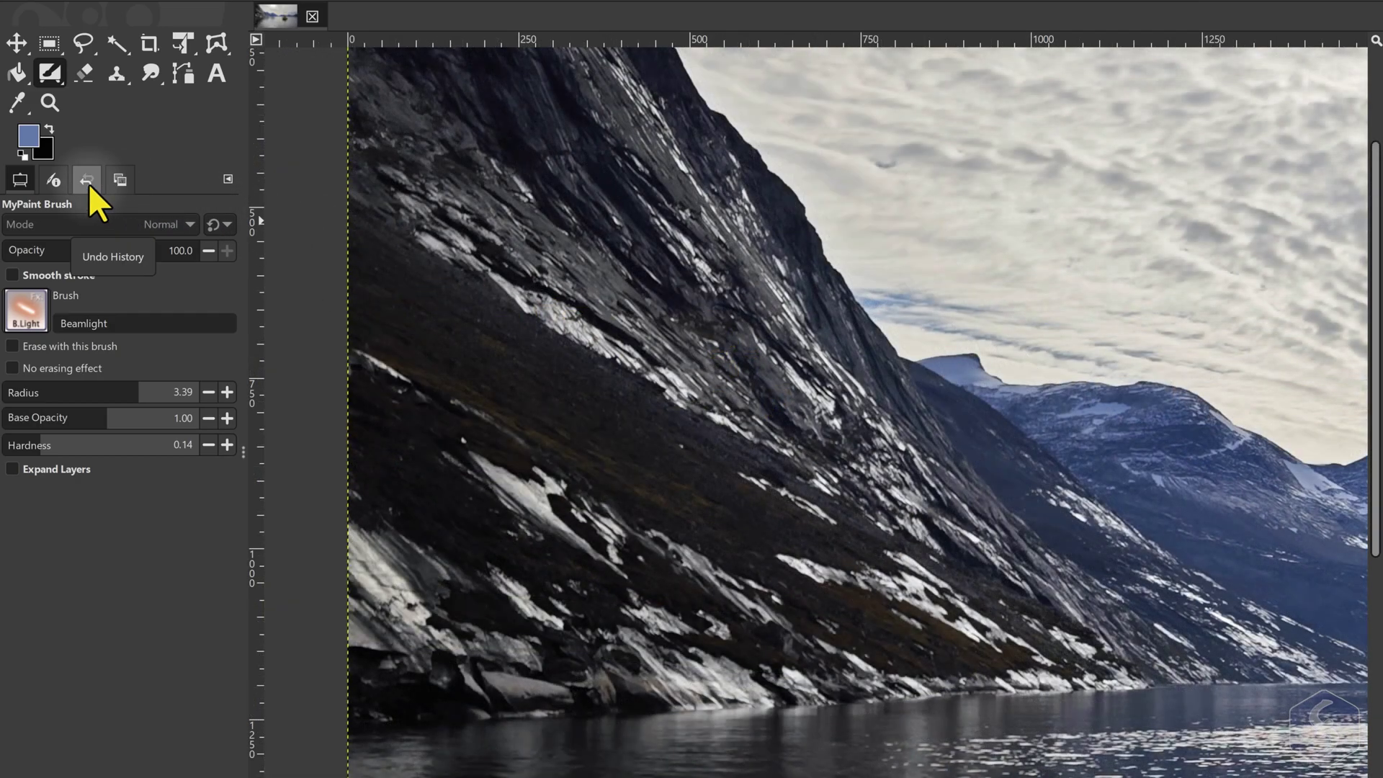
Step through the Undo History and revert the photo to Base Image
left_click(88, 183)
left_click(110, 268)
left_click(110, 302)
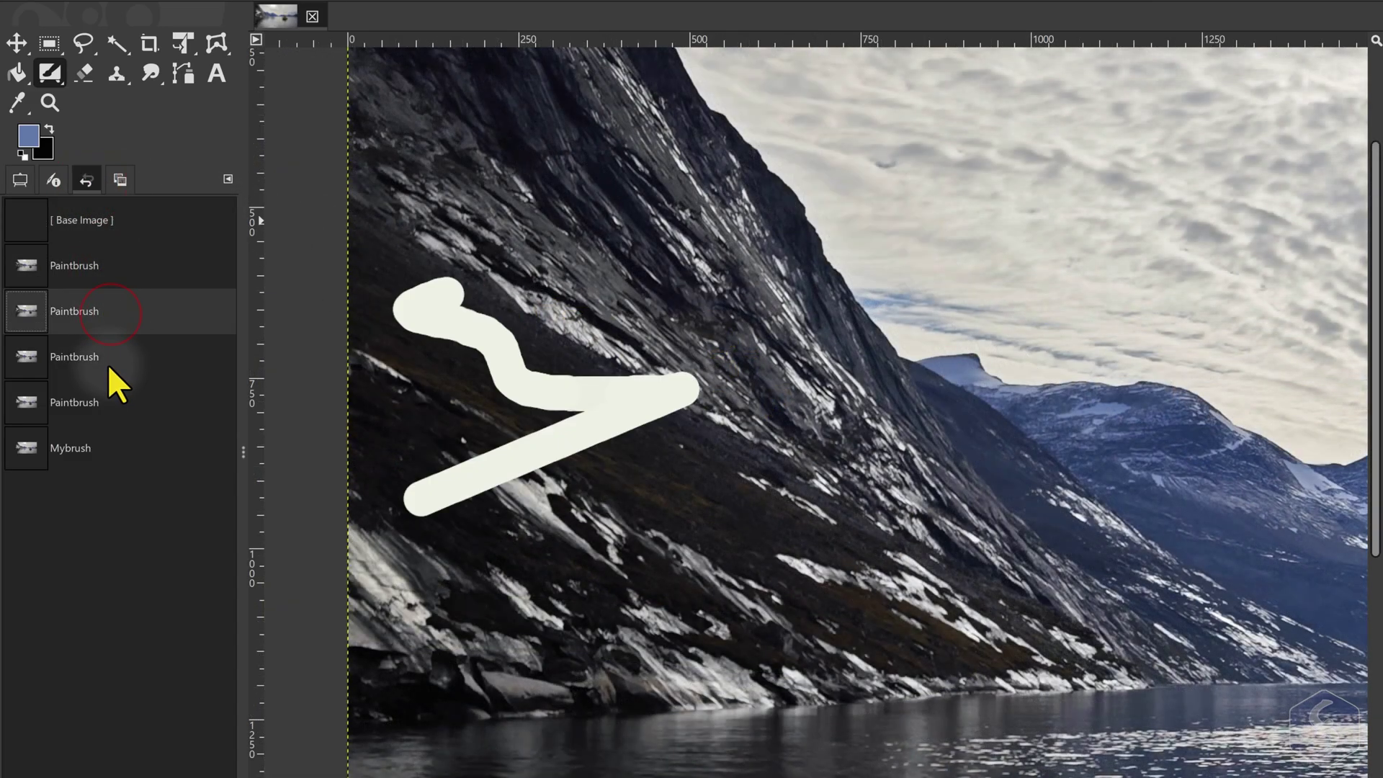
left_click(108, 360)
left_click(126, 433)
left_click(122, 220)
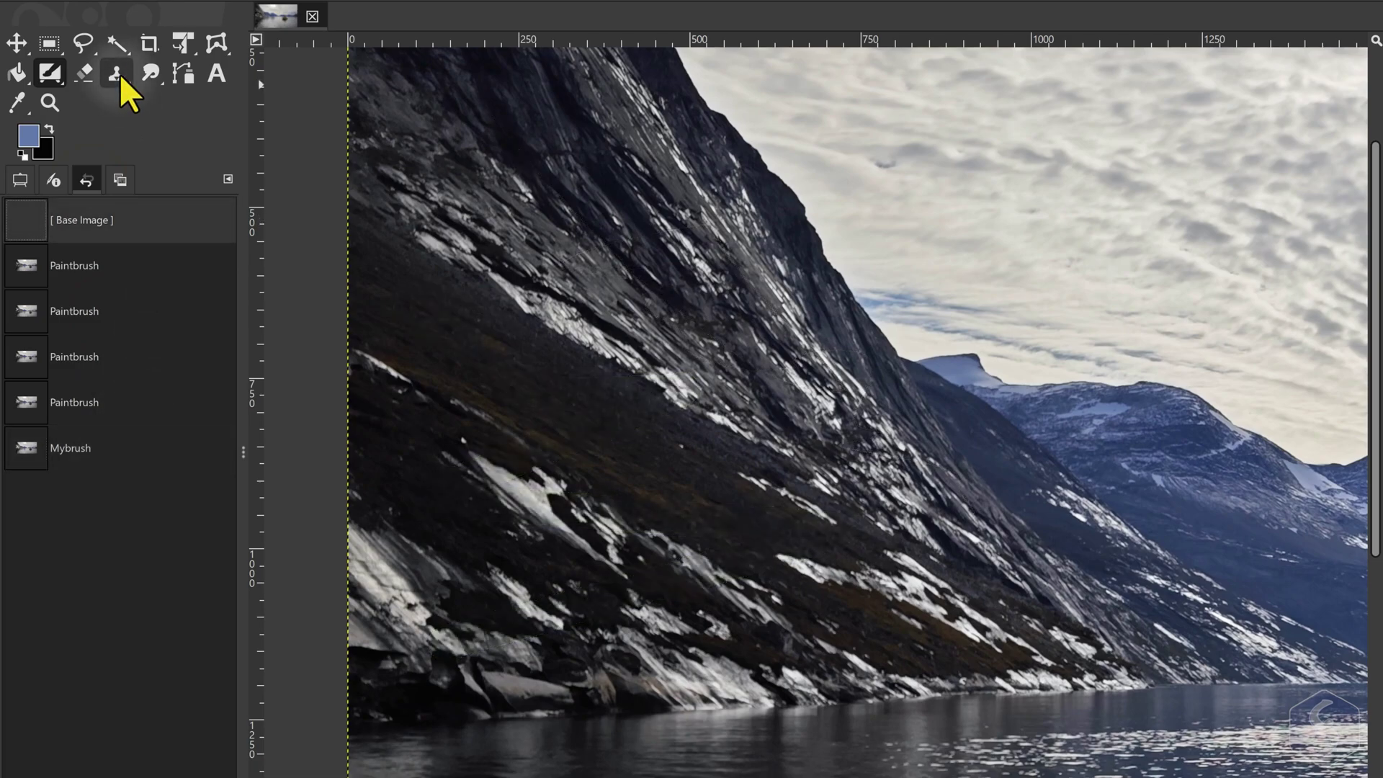
With the Clone tool, set a source on the ridge and stamp cloud texture over the bright sky
mouse_move(119, 73)
left_mouse_down()
mouse_move(198, 125)
mouse_move(94, 109)
mouse_move(137, 91)
mouse_move(226, 85)
mouse_move(262, 116)
mouse_move(136, 121)
left_mouse_up()
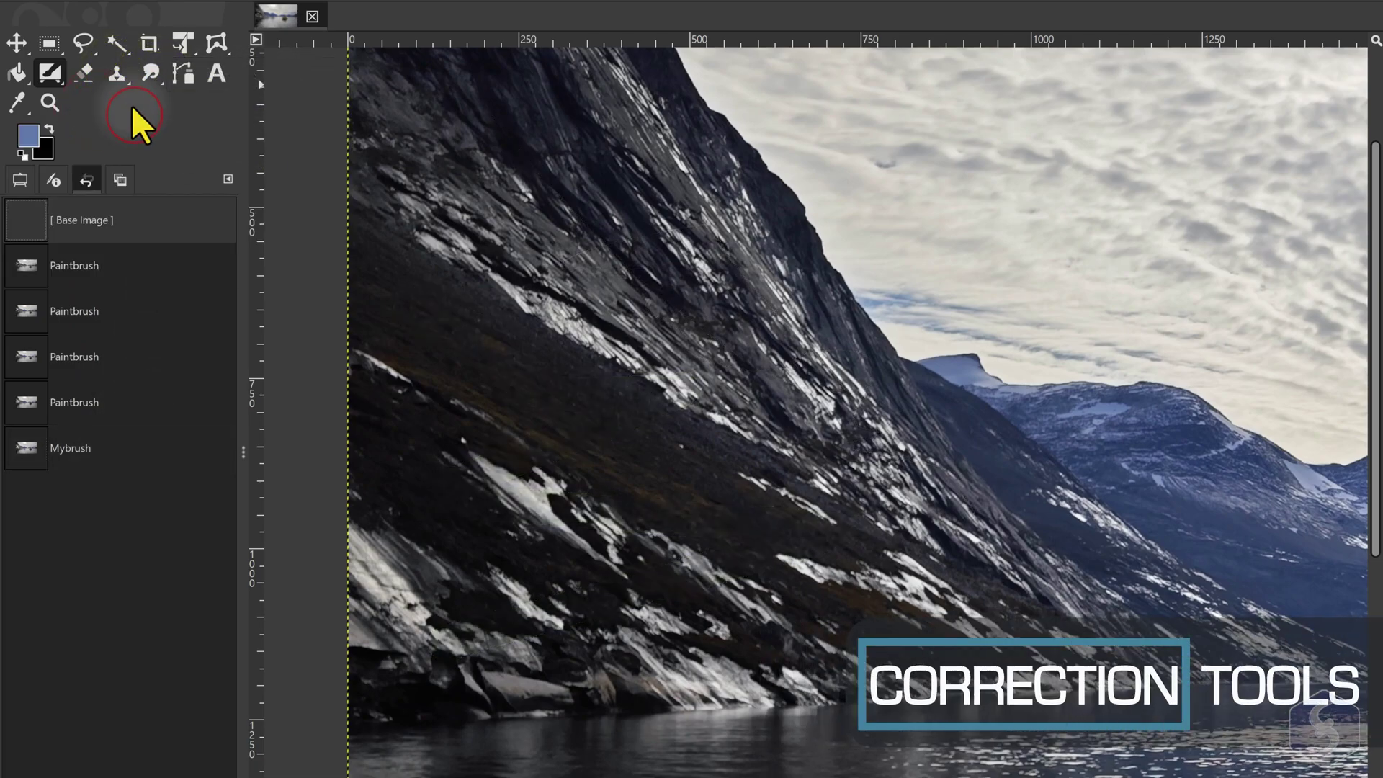
left_click(117, 74)
left_click(974, 387, "ctrl")
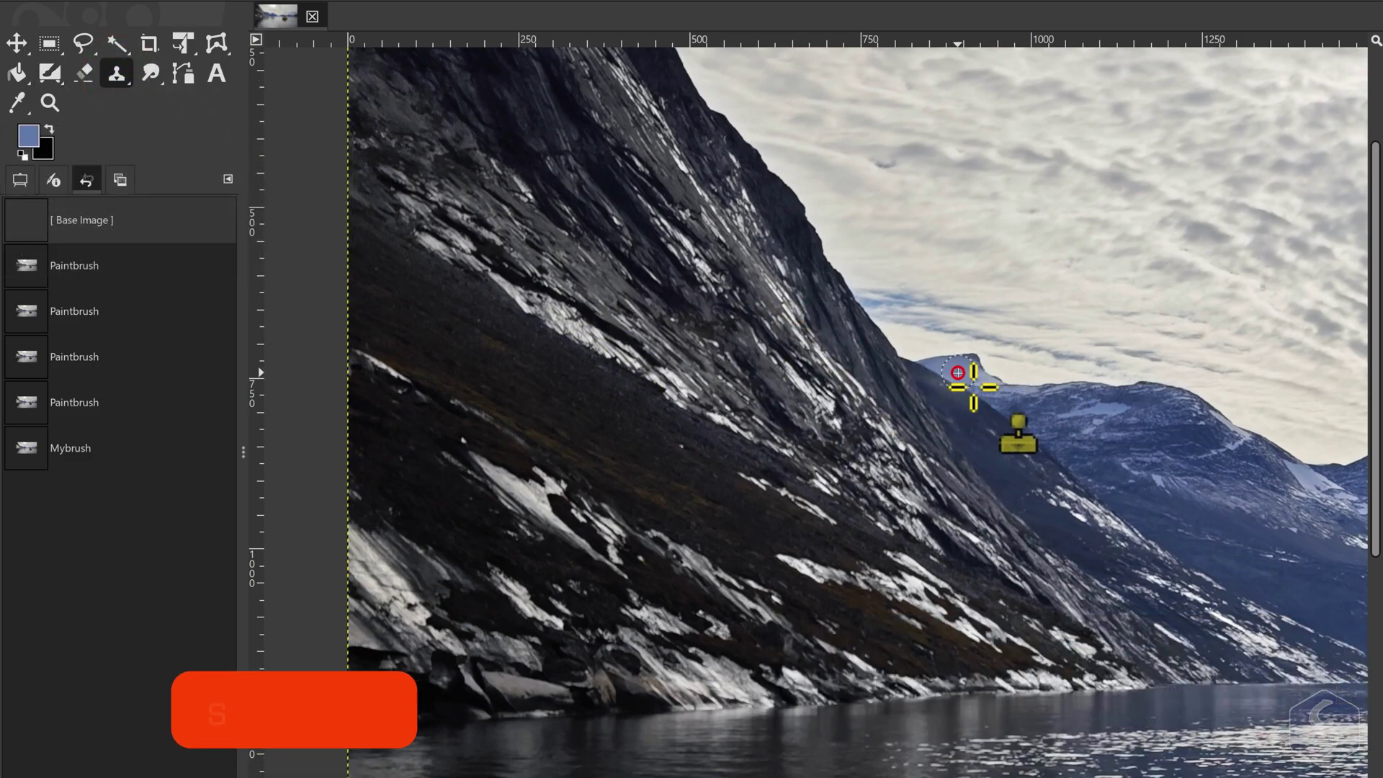
mouse_move(1071, 389)
left_mouse_down()
mouse_move(1090, 356)
mouse_move(1036, 395)
left_mouse_up()
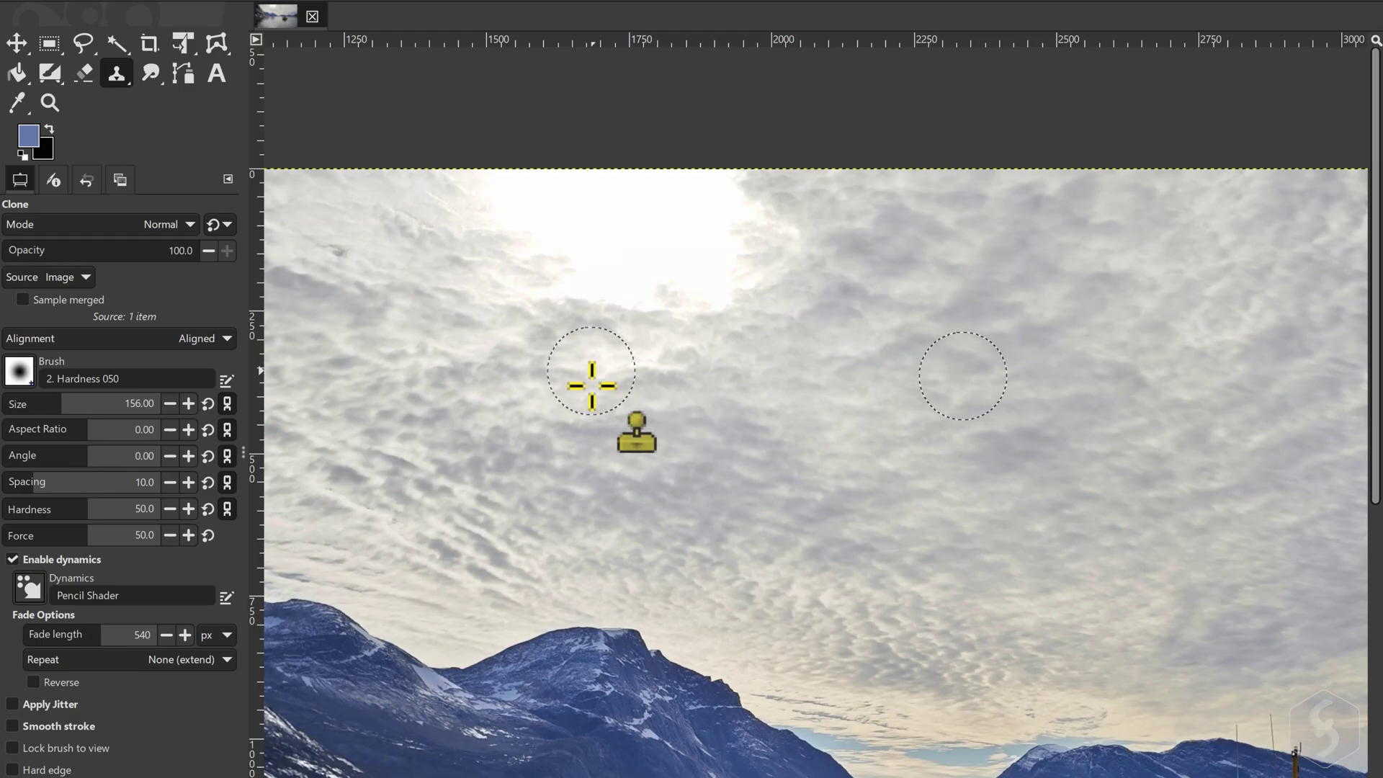
mouse_move(571, 388)
left_mouse_down()
mouse_move(637, 382)
mouse_move(499, 374)
mouse_move(722, 316)
mouse_move(548, 299)
mouse_move(773, 274)
mouse_move(634, 347)
left_mouse_up()
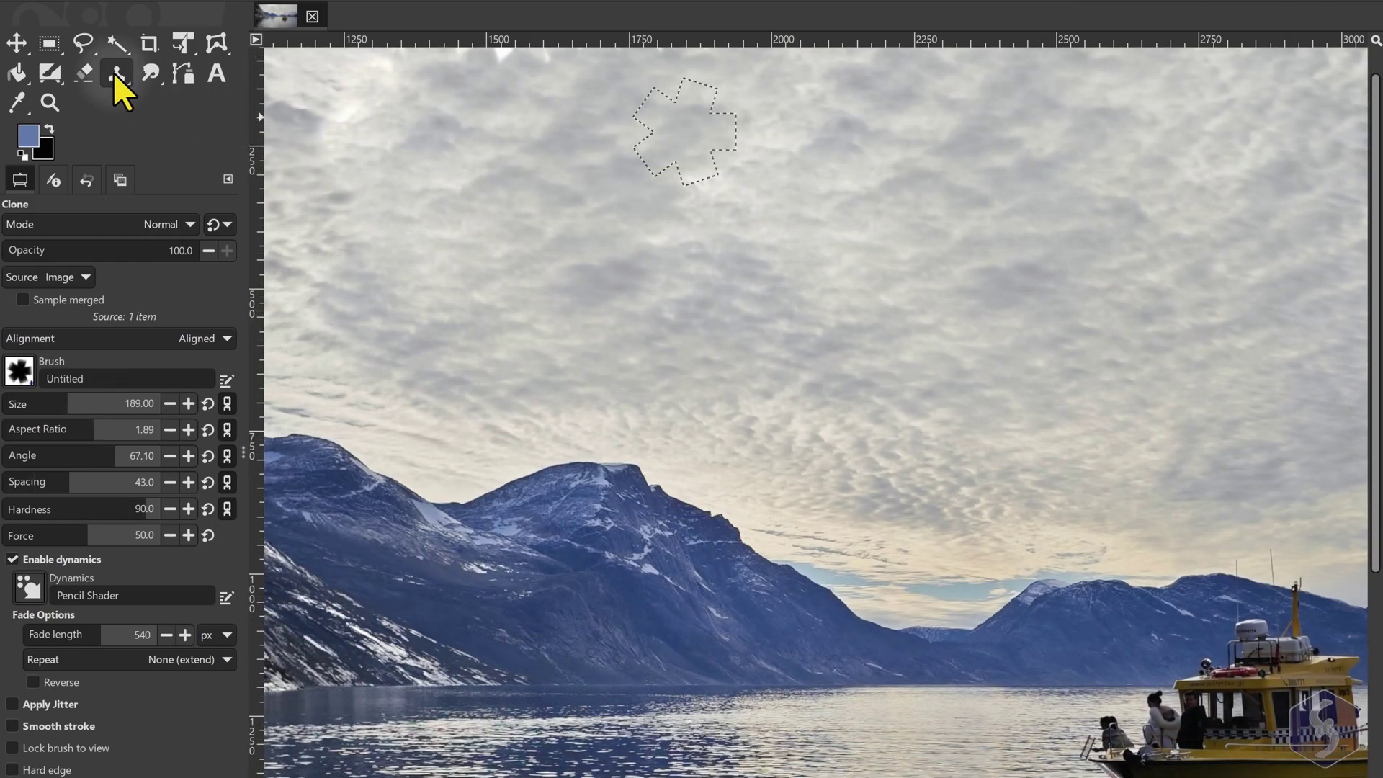
Try the Healing tool on the mountain slope, then bring up the smudge tool group
left_click(115, 72)
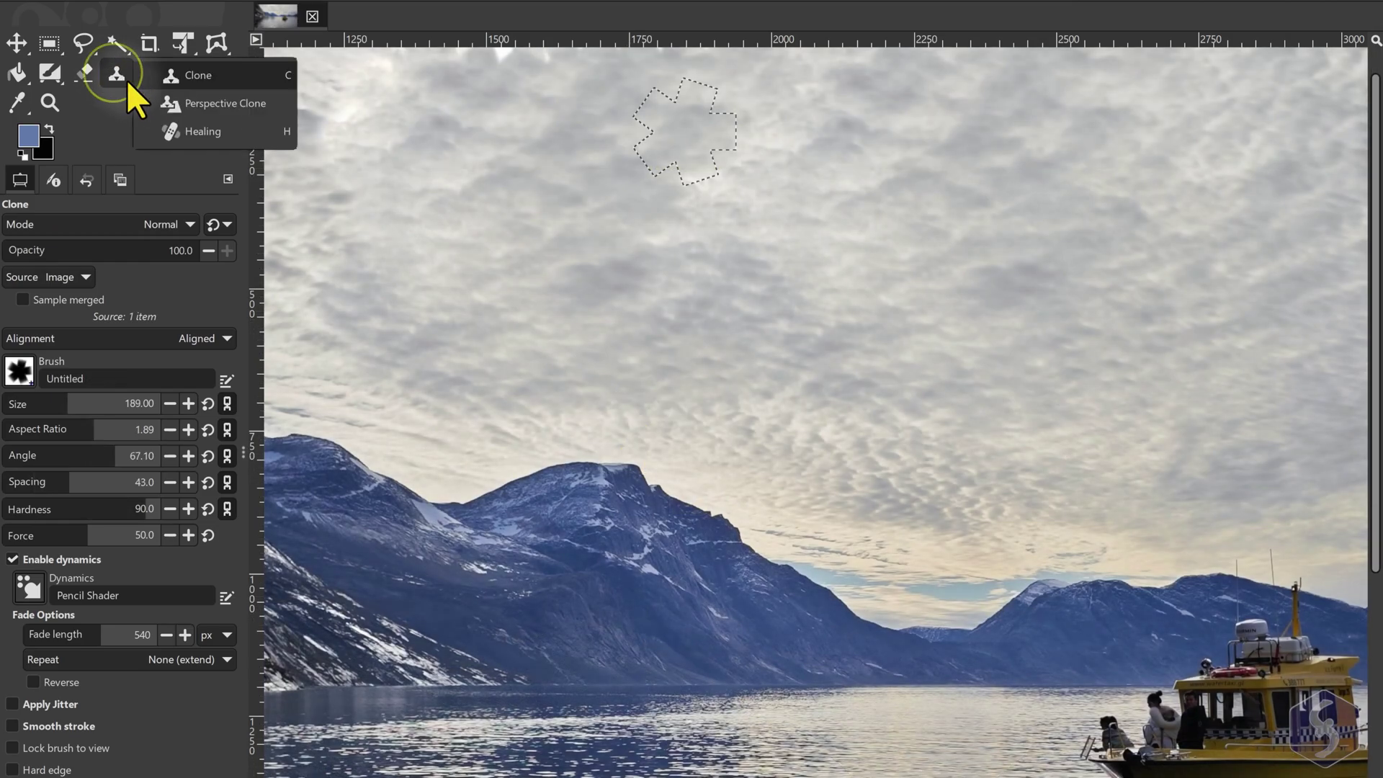
left_click(225, 133)
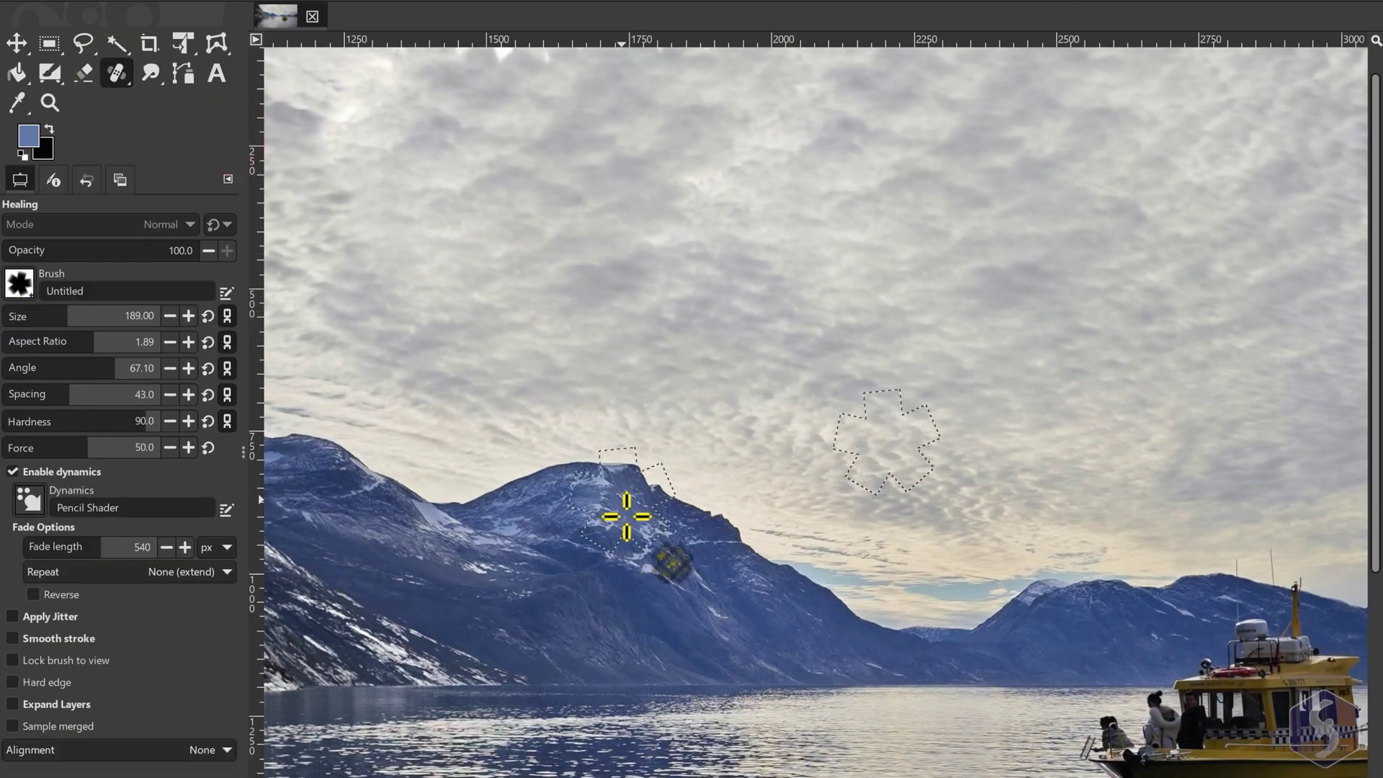
mouse_move(473, 528)
left_mouse_down()
mouse_move(591, 526)
mouse_move(650, 562)
mouse_move(727, 582)
mouse_move(514, 601)
mouse_move(539, 629)
mouse_move(790, 639)
mouse_move(525, 610)
mouse_move(401, 555)
left_mouse_up()
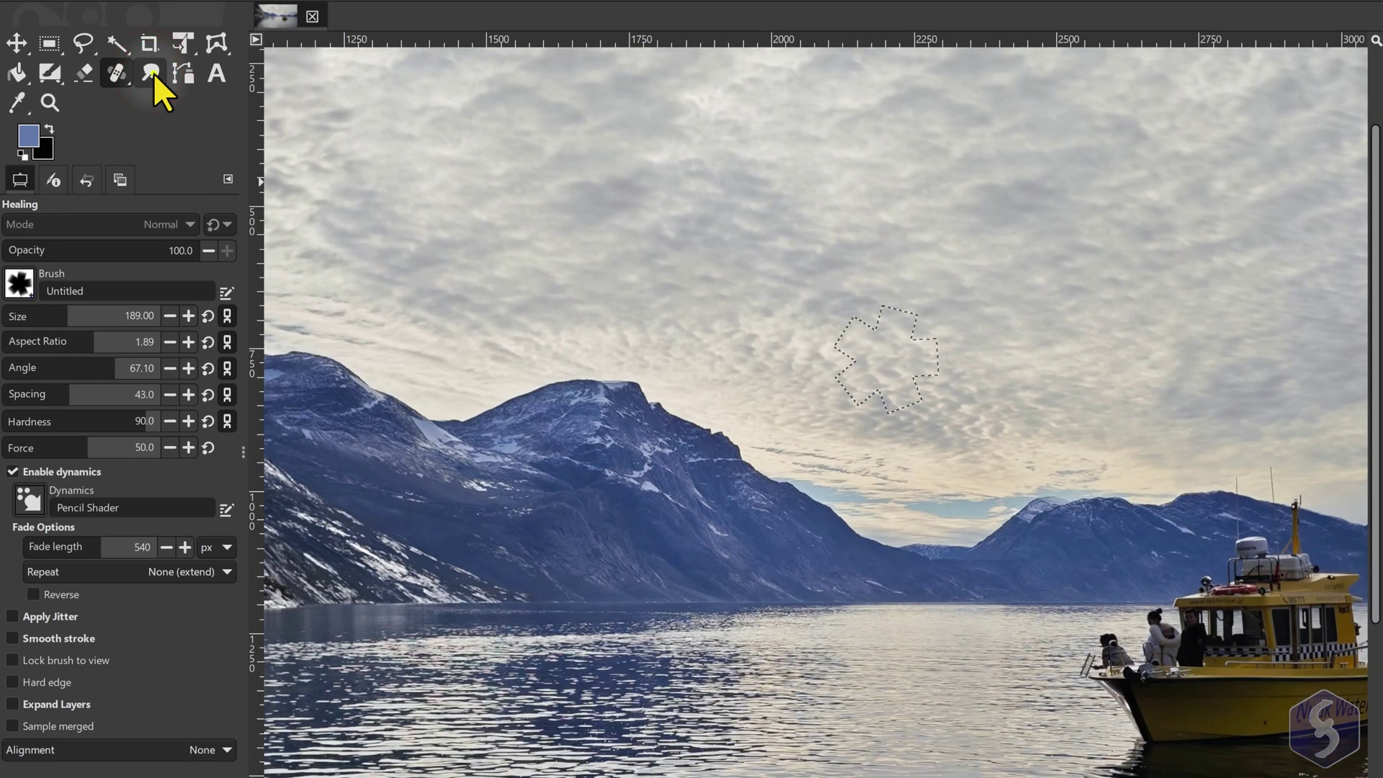
left_click(153, 72)
Smudge the mountain ridge up into the sky with the Smudge tool
left_click(238, 76)
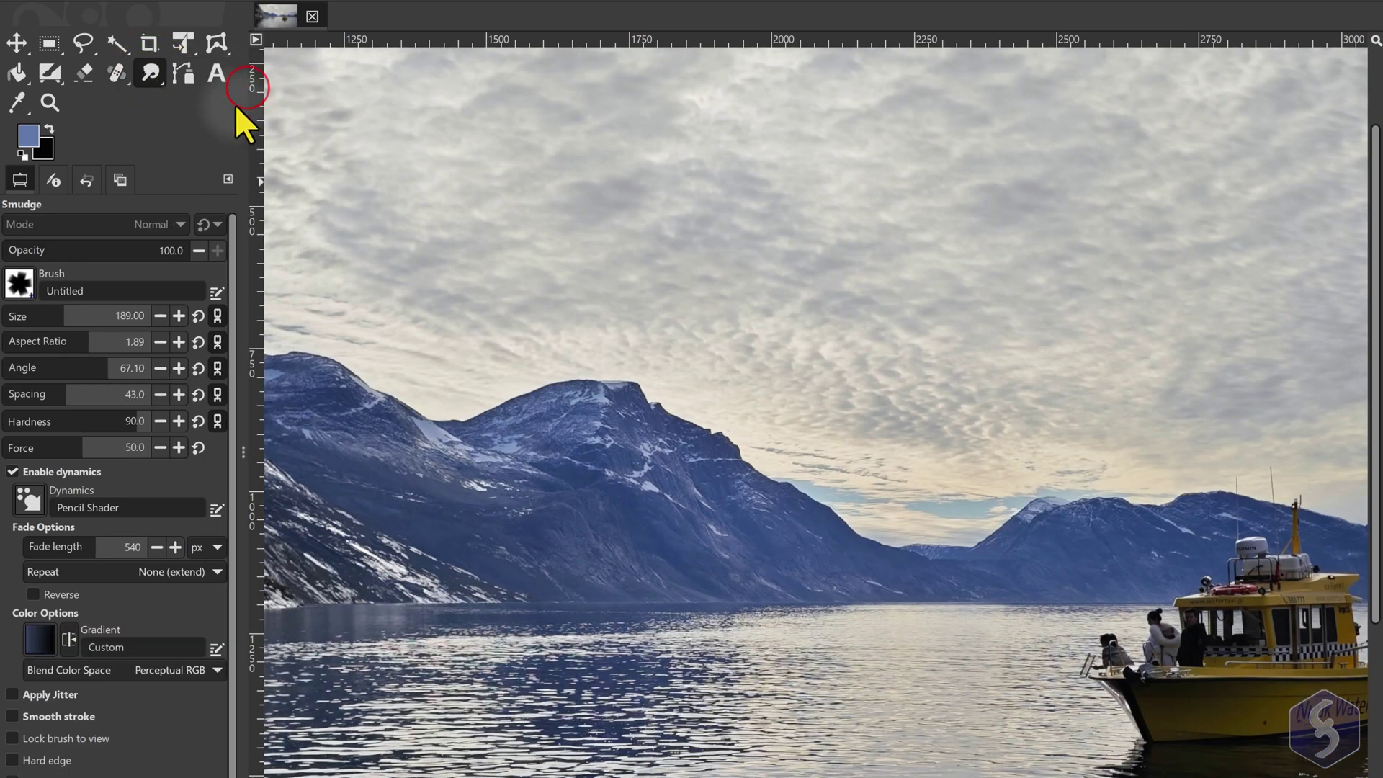
scroll(718, 430, "up", 3)
scroll(718, 430, "up", 2)
mouse_move(640, 465)
left_mouse_down()
mouse_move(676, 469)
mouse_move(749, 422)
left_mouse_up()
mouse_move(631, 465)
left_mouse_down()
mouse_move(695, 430)
mouse_move(665, 448)
mouse_move(667, 410)
mouse_move(639, 452)
mouse_move(660, 391)
mouse_move(618, 420)
left_mouse_up()
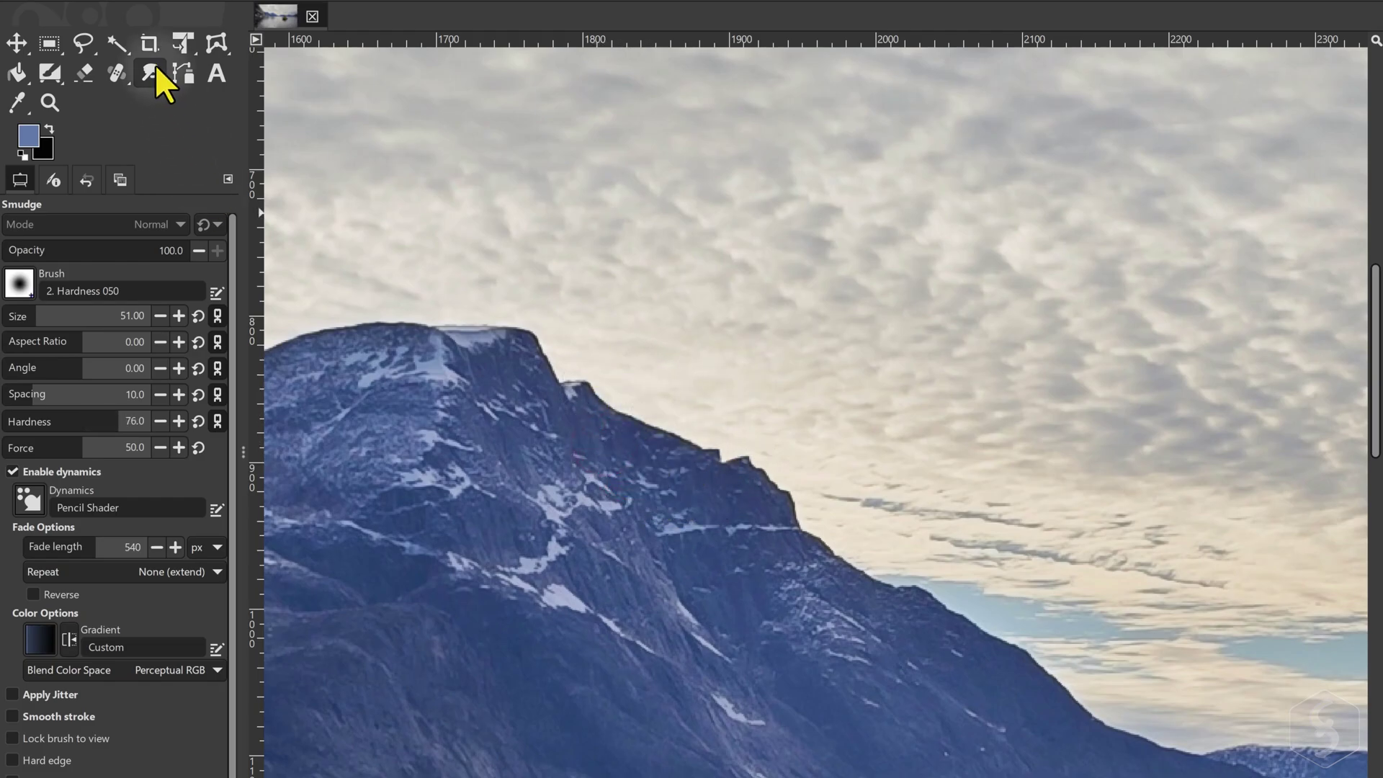
Soften the mountain ridge with Blur/Sharpen, then undo the dark artifacts
left_click(153, 70)
left_click(239, 102)
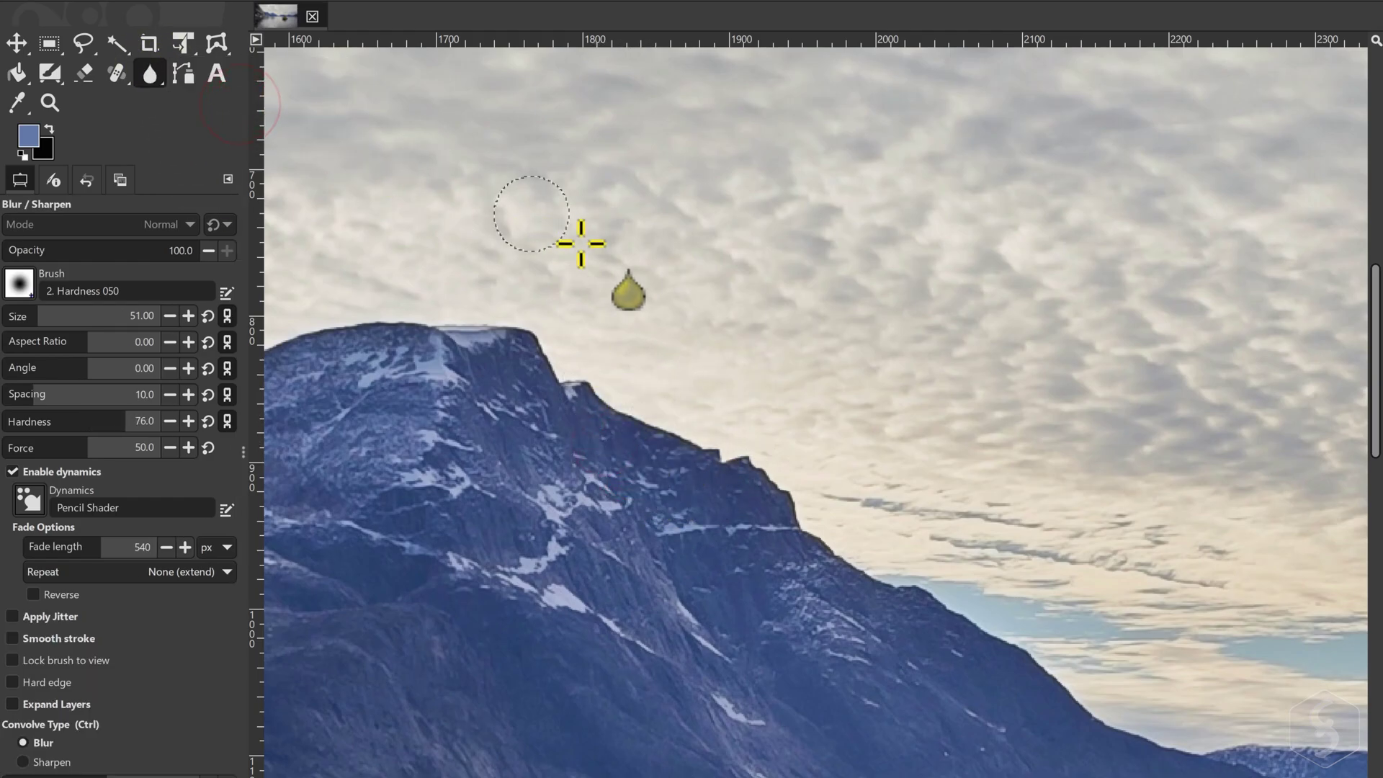
scroll(526, 324, "up", 1)
mouse_move(470, 398)
left_mouse_down()
mouse_move(521, 423)
mouse_move(583, 389)
mouse_move(478, 500)
mouse_move(524, 560)
mouse_move(768, 545)
mouse_move(741, 518)
mouse_move(469, 423)
mouse_move(593, 396)
mouse_move(506, 471)
left_mouse_up()
key("ctrl+z")
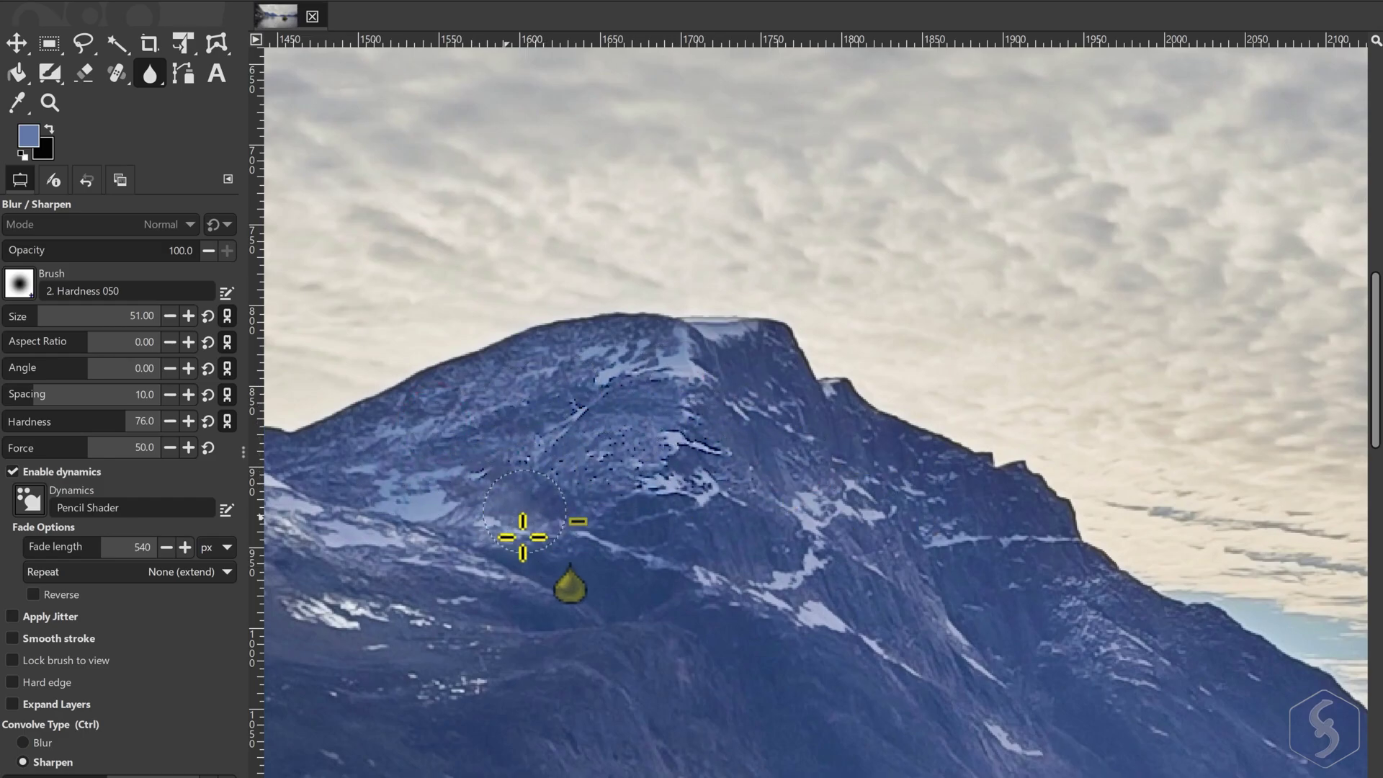
Use Dodge/Burn on the upper peak and rock face below it
left_click(144, 72)
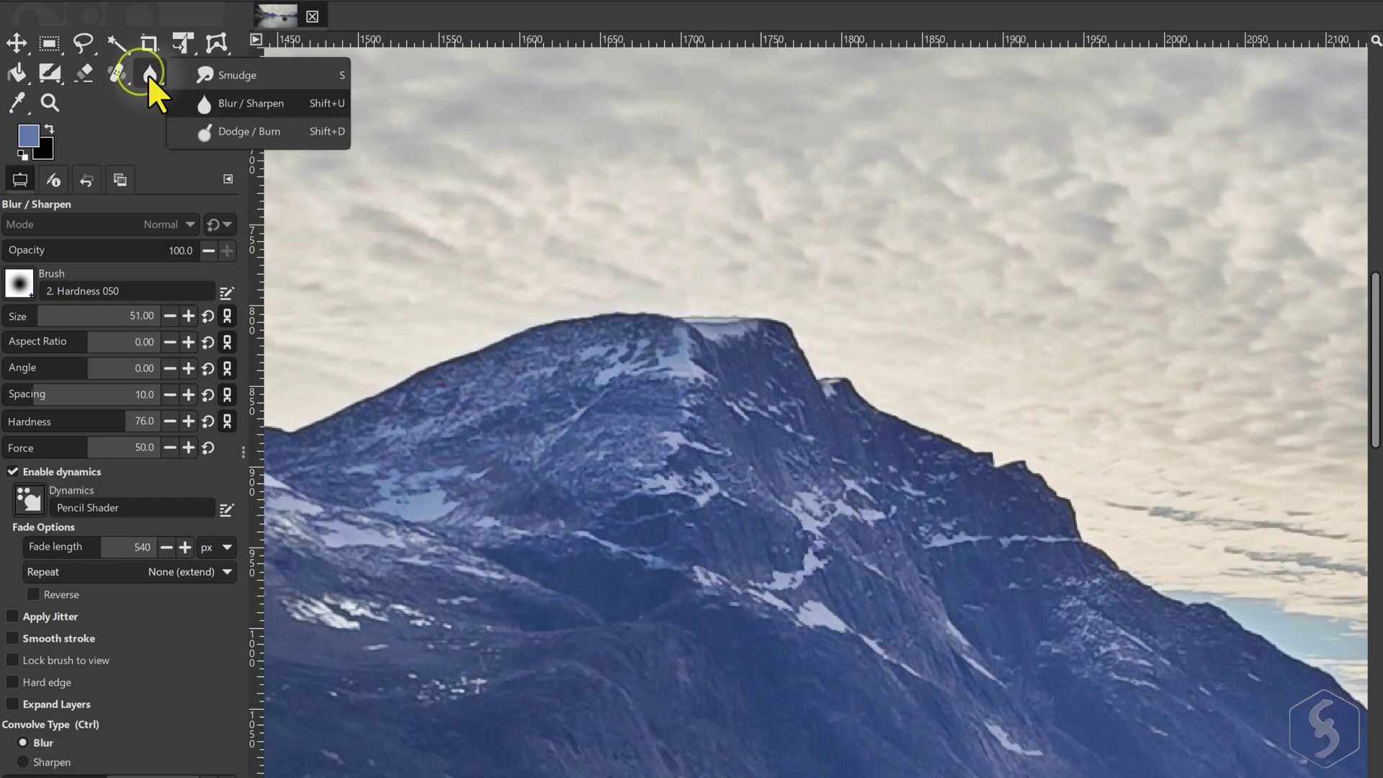
left_click(256, 133)
mouse_move(453, 310)
left_mouse_down()
mouse_move(571, 355)
mouse_move(519, 405)
mouse_move(478, 509)
mouse_move(586, 599)
mouse_move(920, 703)
left_mouse_up()
Undo the dodge stroke and burn a darker swath of rock near the peak
key("ctrl+z")
mouse_move(685, 455)
left_mouse_down()
mouse_move(600, 394)
mouse_move(646, 401)
mouse_move(499, 531)
mouse_move(542, 567)
mouse_move(937, 618)
mouse_move(707, 703)
mouse_move(769, 735)
left_mouse_up()
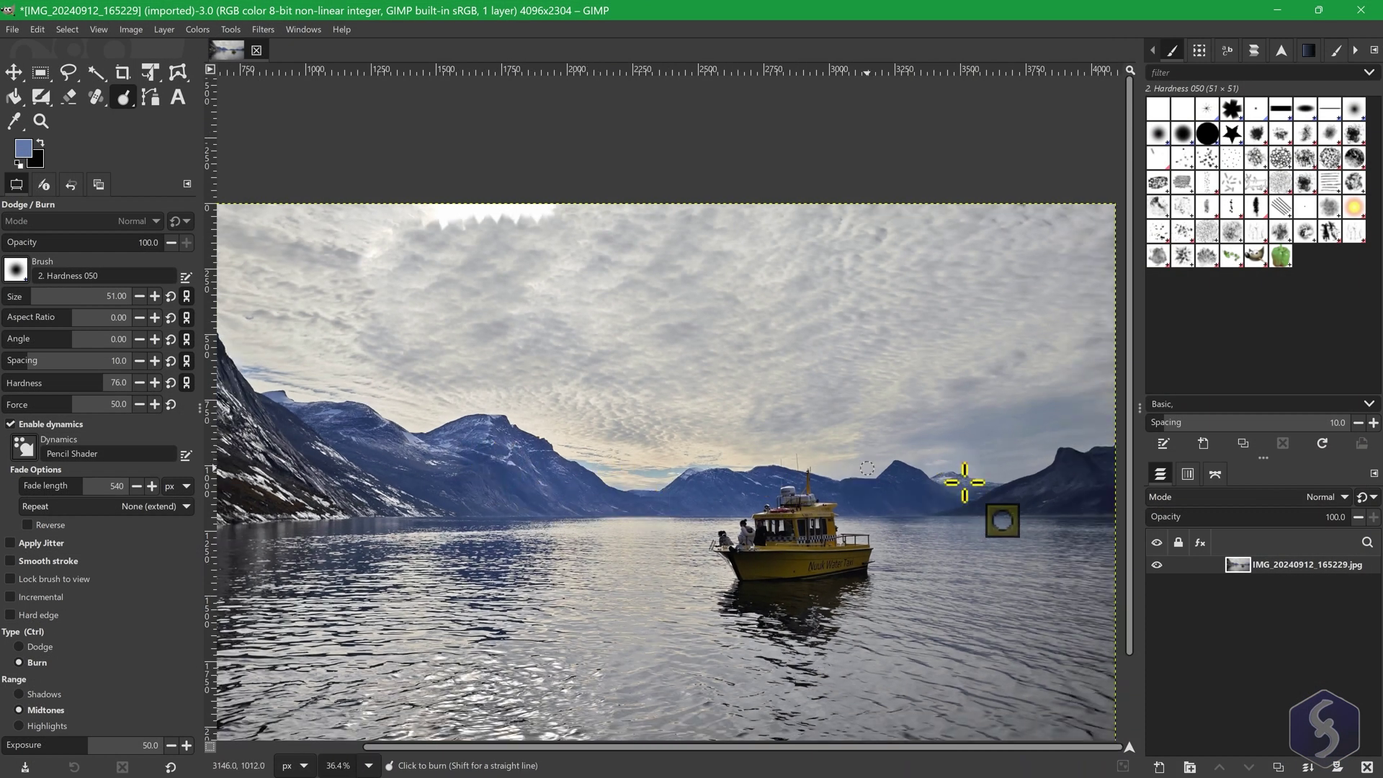
scroll(965, 482, "up", 5)
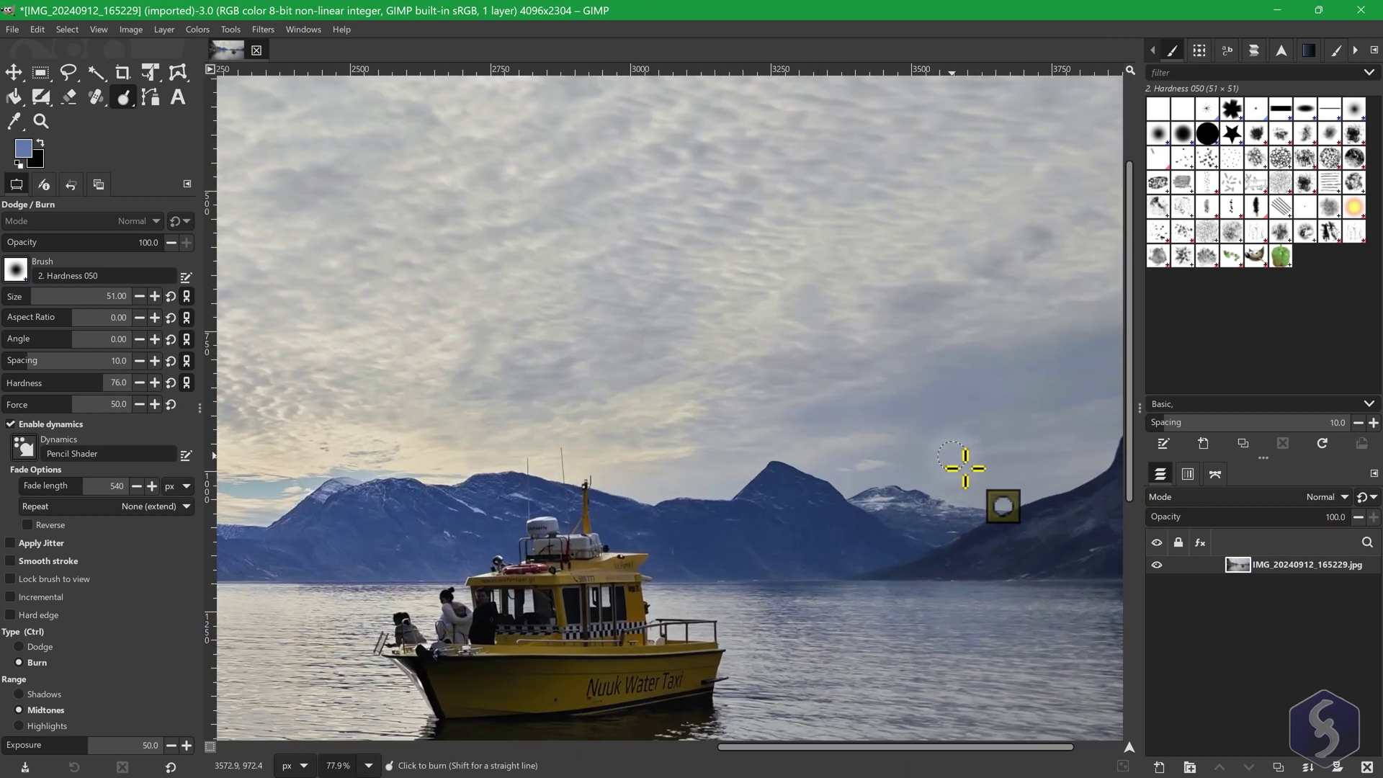
scroll(965, 468, "up", 2)
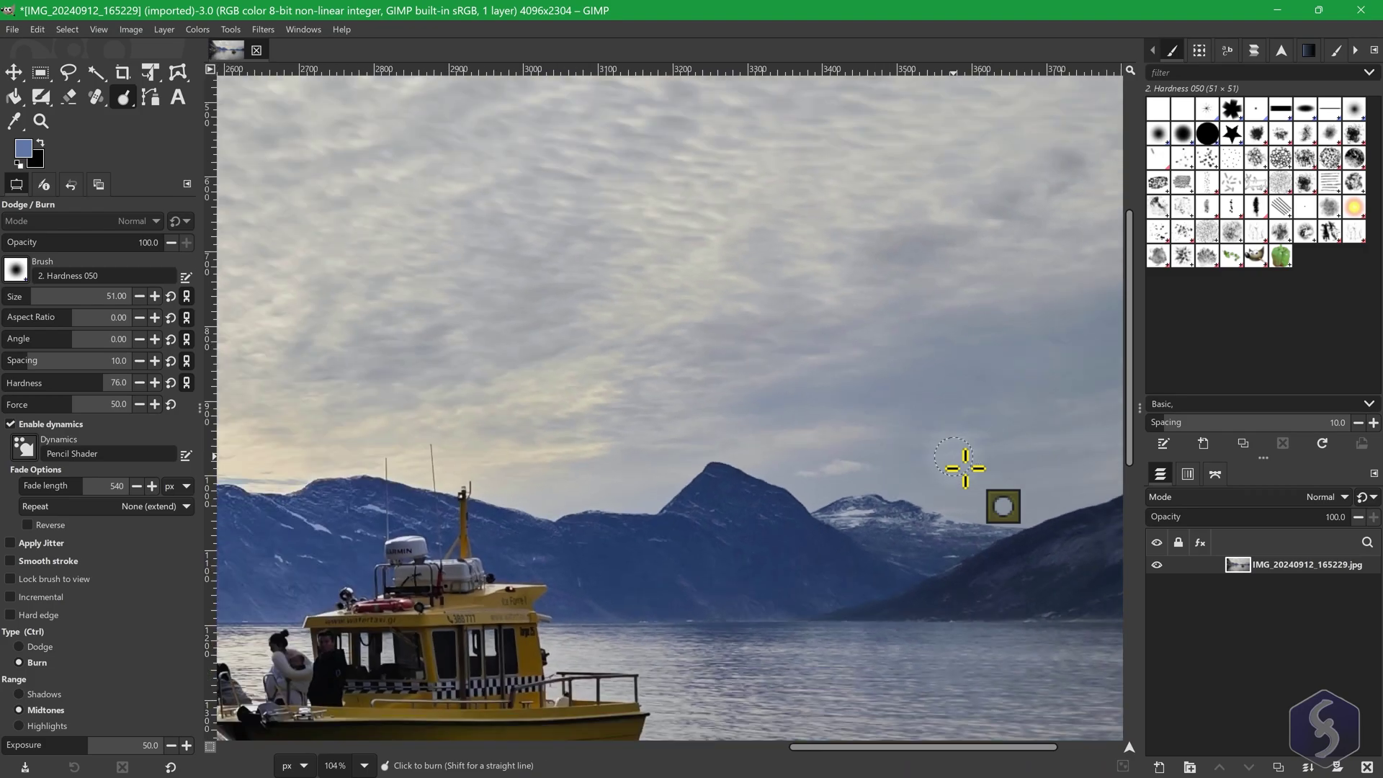
scroll(964, 466, "down", 2)
Zoom into the sky above the far peaks, switch to Burn with Ctrl, and toggle the docks
scroll(865, 435, "up", 2)
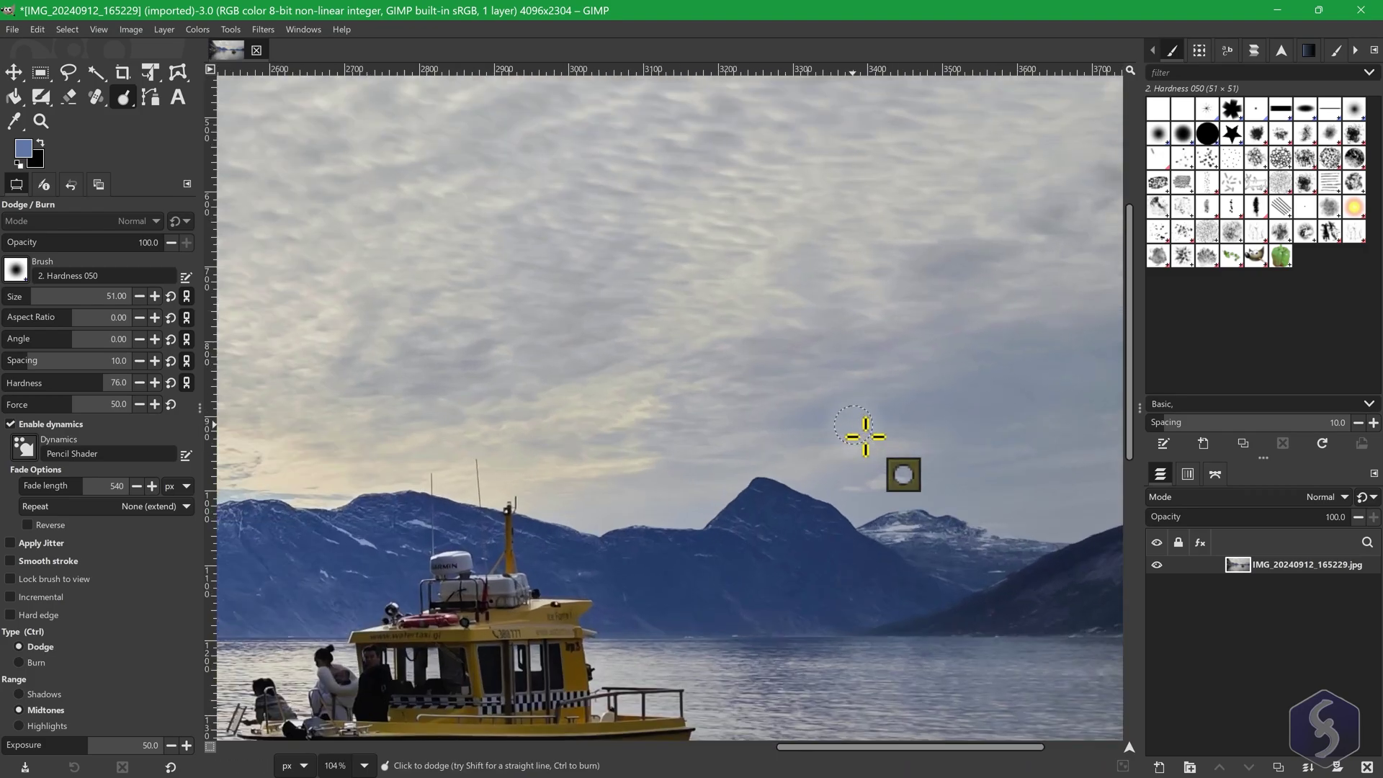
mouse_move(865, 436)
left_mouse_down()
mouse_move(930, 253)
mouse_move(732, 317)
mouse_move(977, 519)
mouse_move(1019, 466)
mouse_move(960, 247)
mouse_move(833, 355)
mouse_move(744, 333)
mouse_move(806, 292)
left_mouse_up()
key("ctrl")
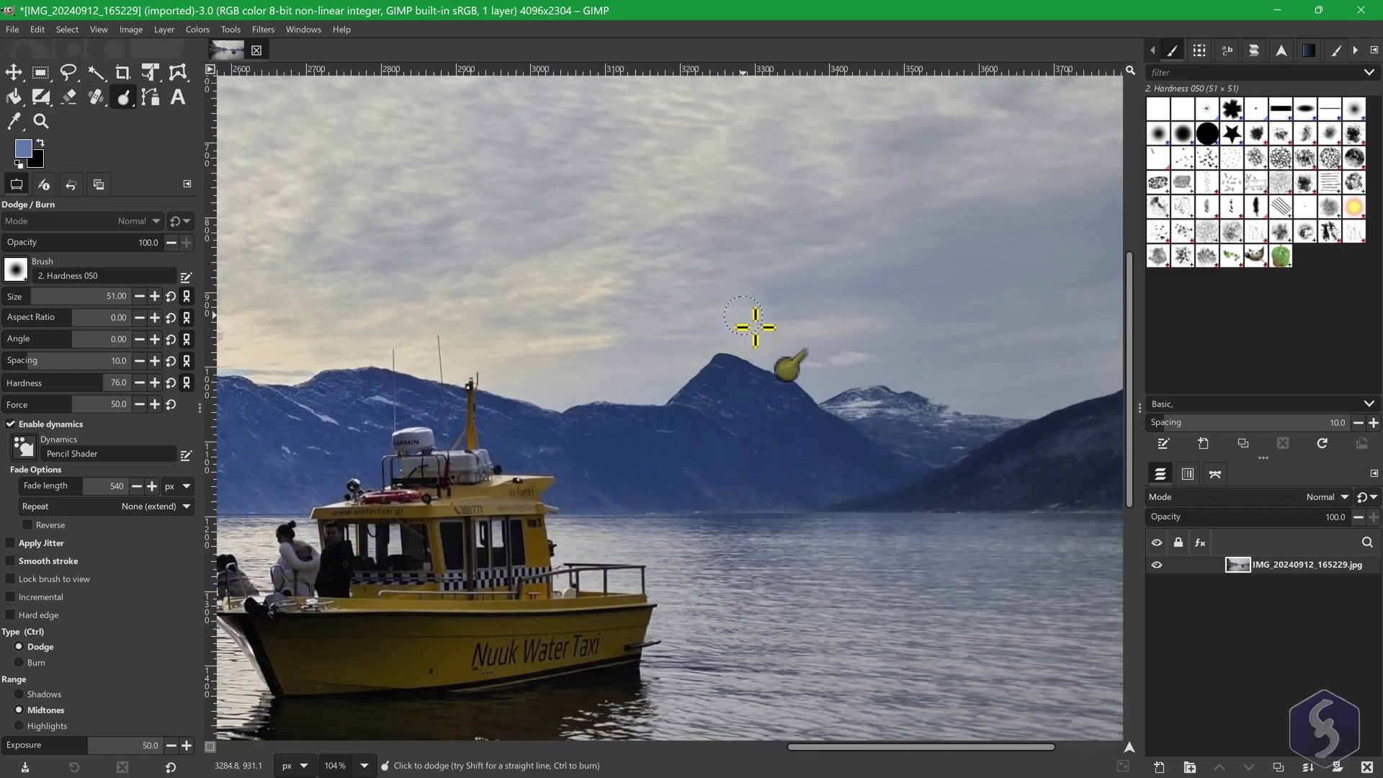
key("Tab")
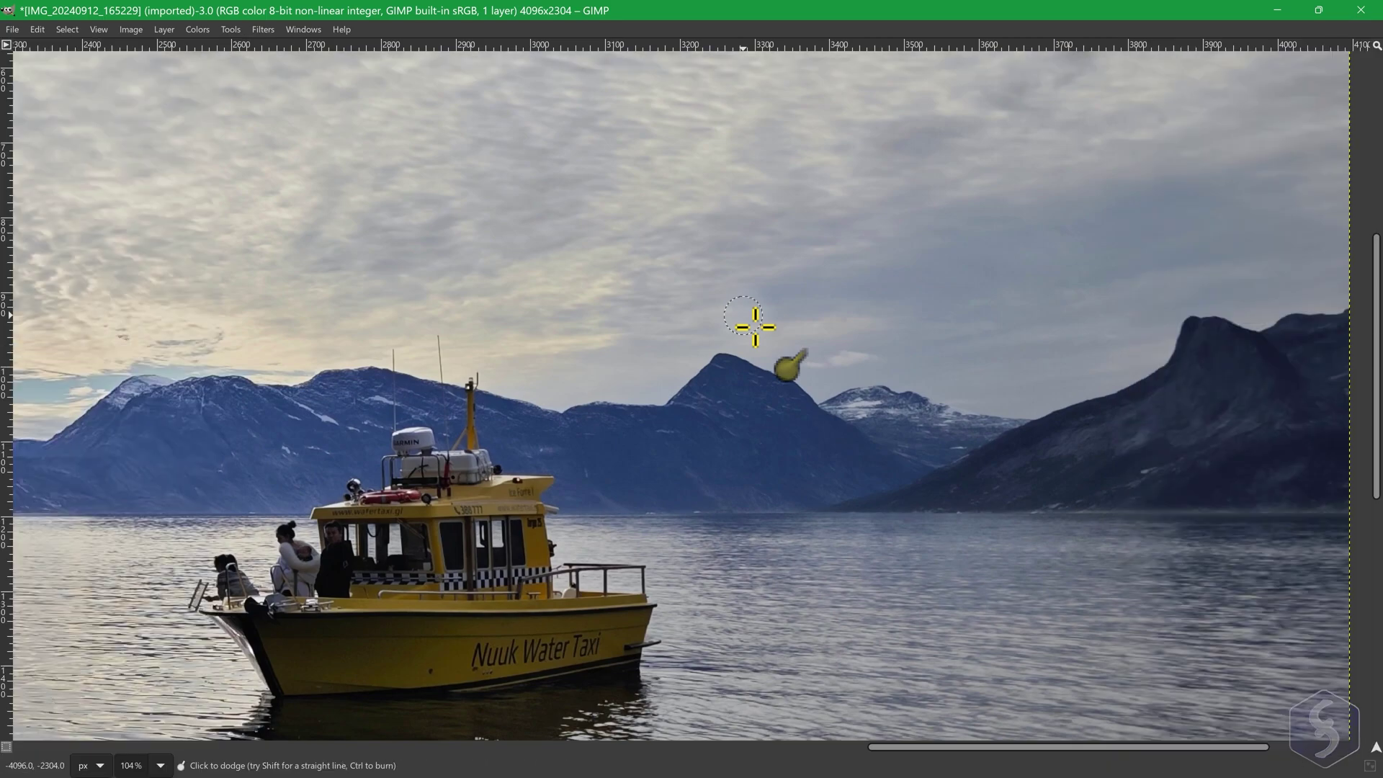
key("Tab")
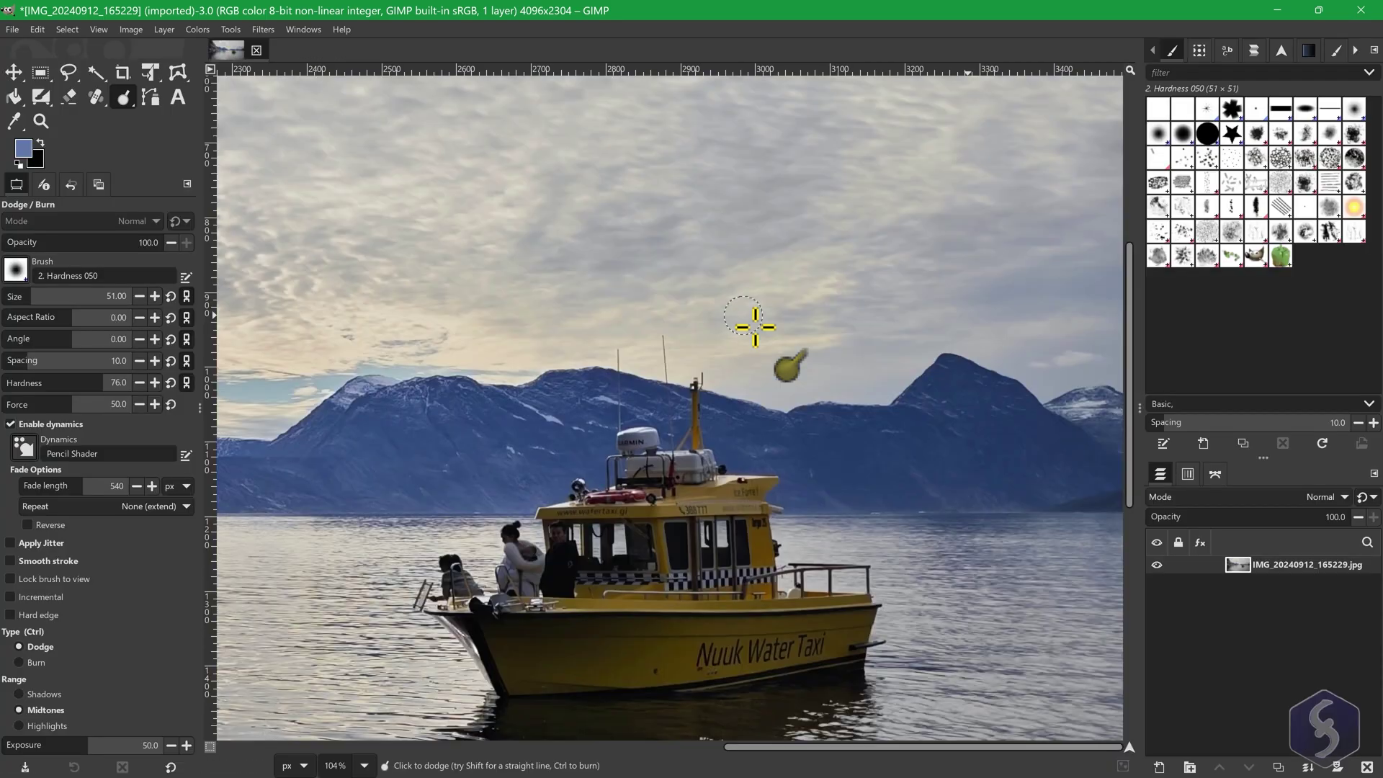
key("Tab")
key("Tab")
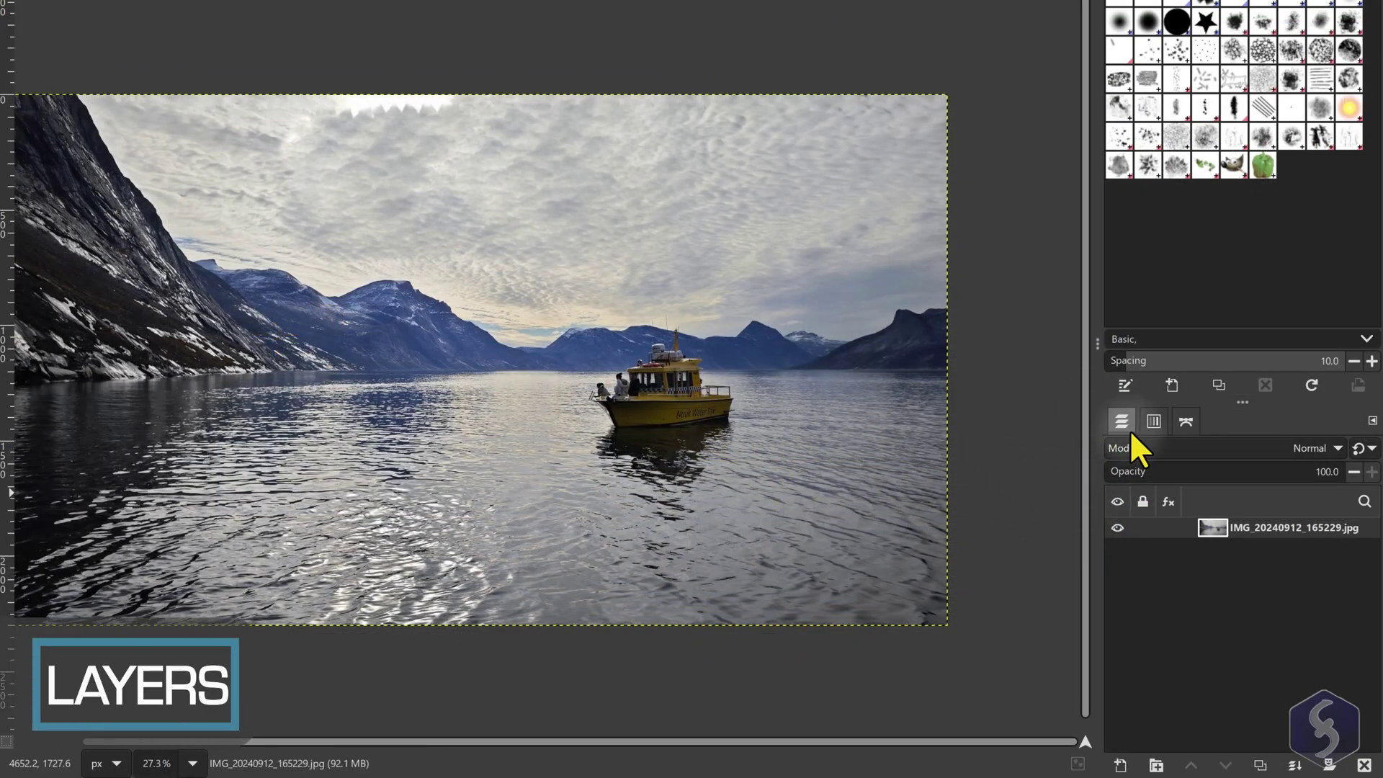
Paint a pink zigzag across the mountains directly on the photo layer
left_click(1117, 527)
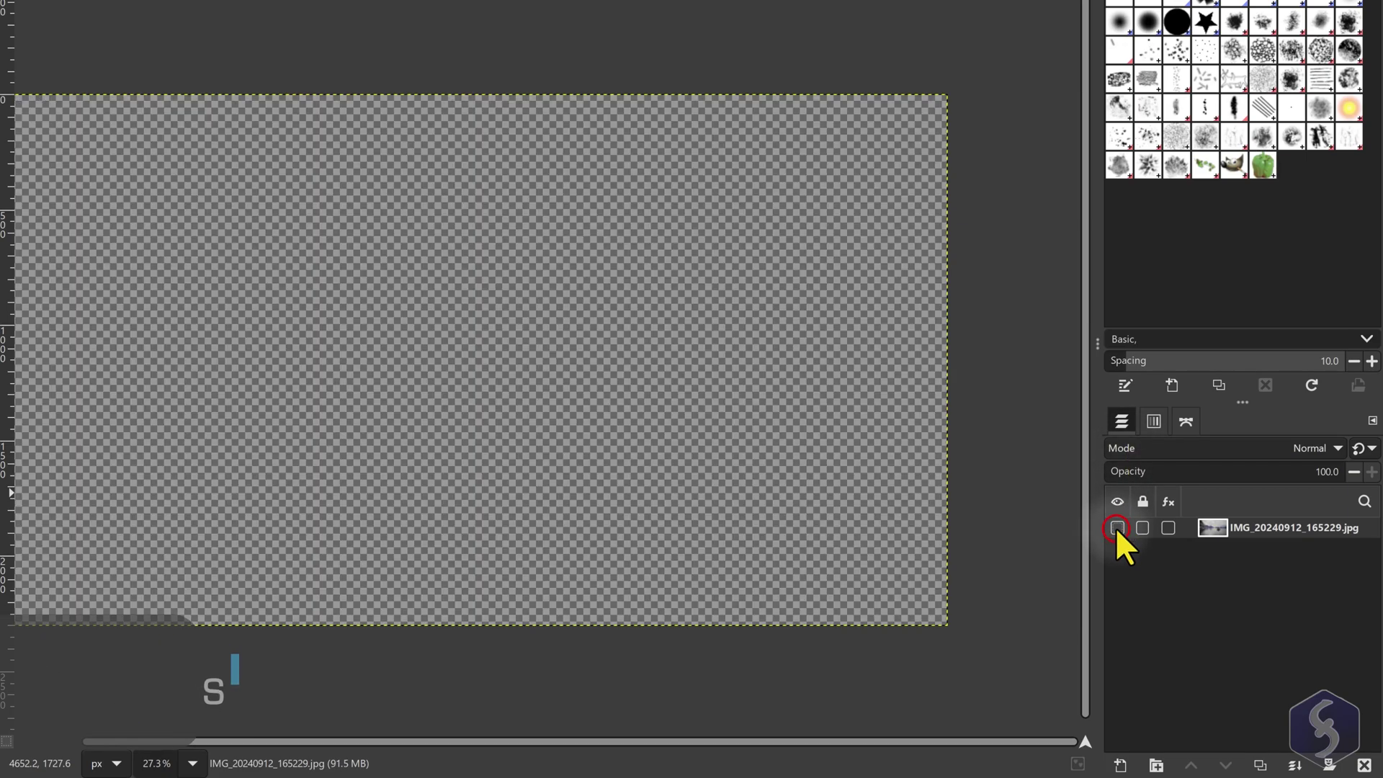
left_click(1116, 527)
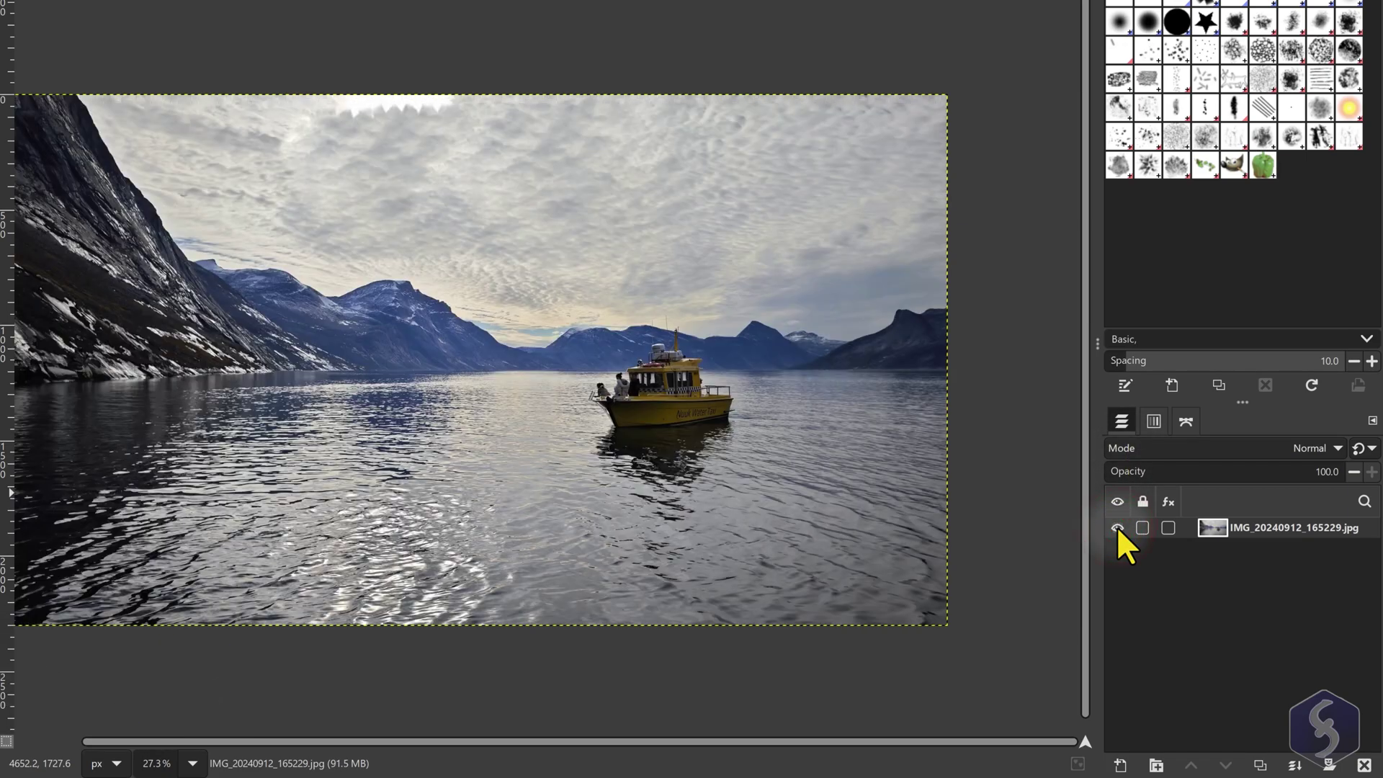
mouse_move(348, 189)
left_mouse_down()
mouse_move(194, 239)
mouse_move(281, 276)
mouse_move(244, 337)
mouse_move(317, 395)
left_mouse_up()
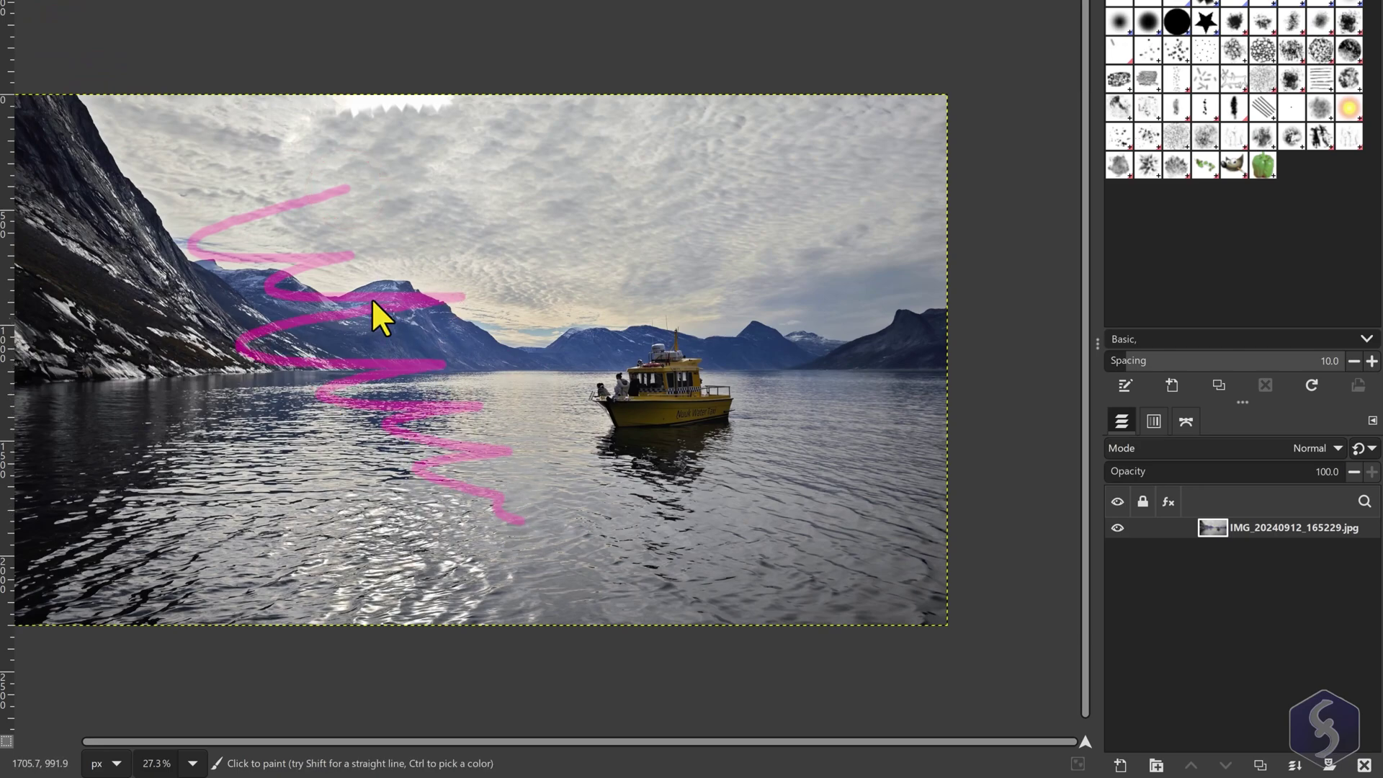
Check the pink scribble against the hidden photo, undo it, and start a new layer
left_click(1117, 528)
left_click(1117, 528)
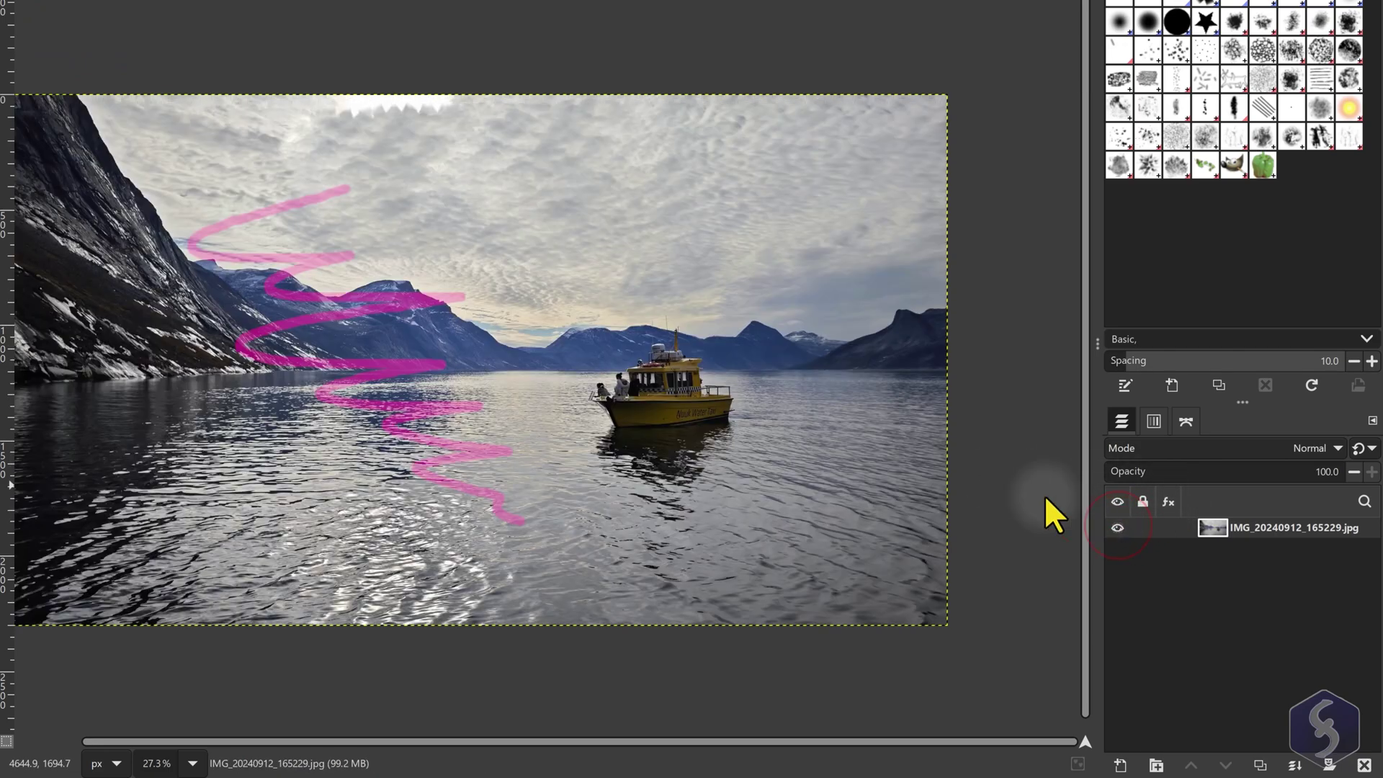
key("ctrl+z")
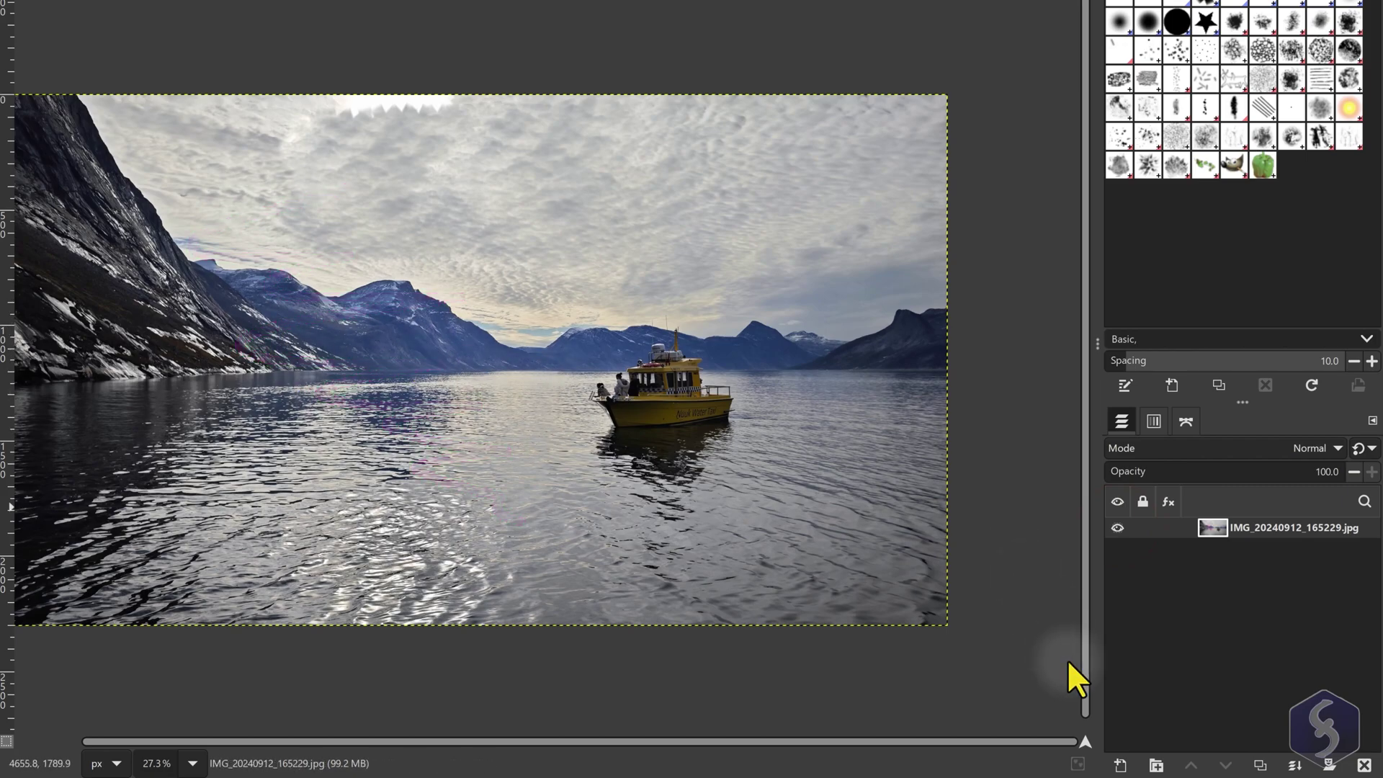
left_click(1120, 766)
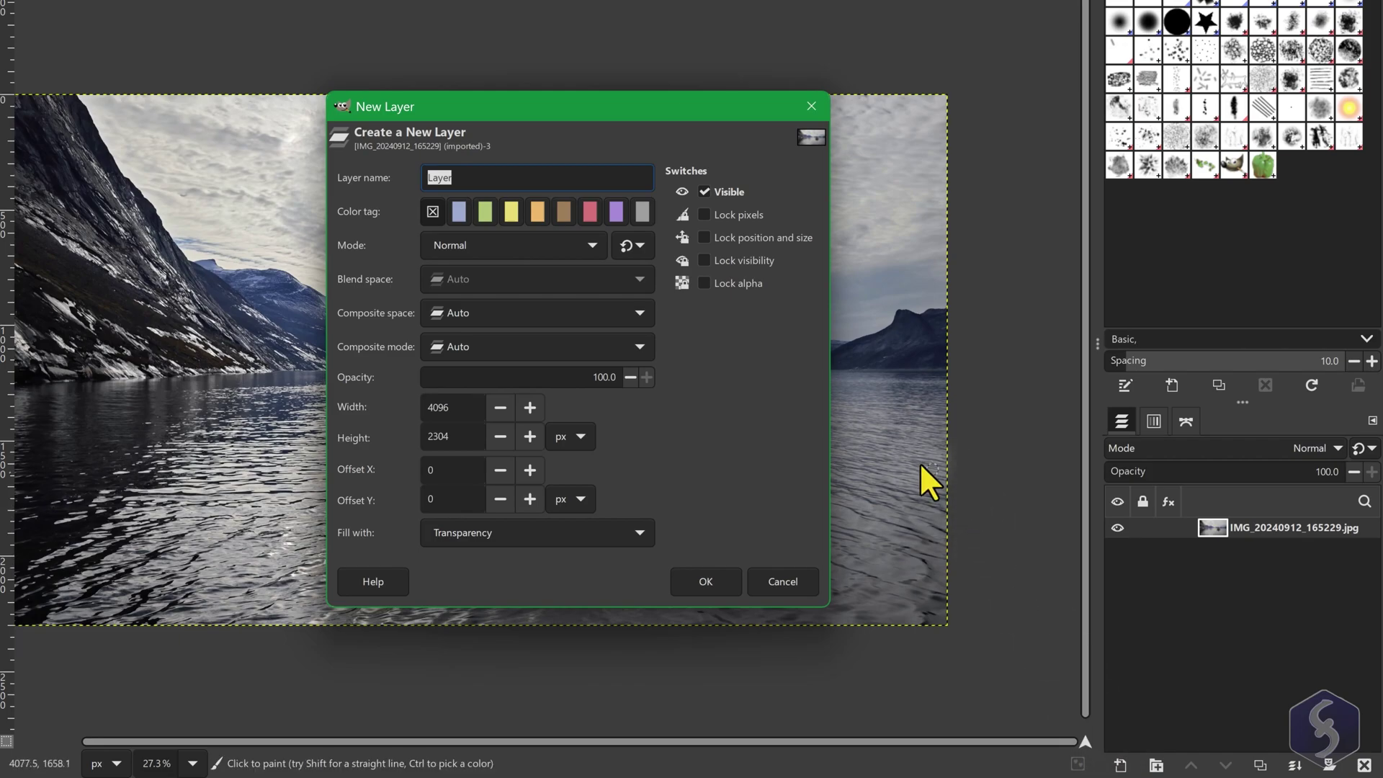
Paint a pink zigzag on a new transparent layer, comparing it with the photo's visibility toggled
left_click(708, 582)
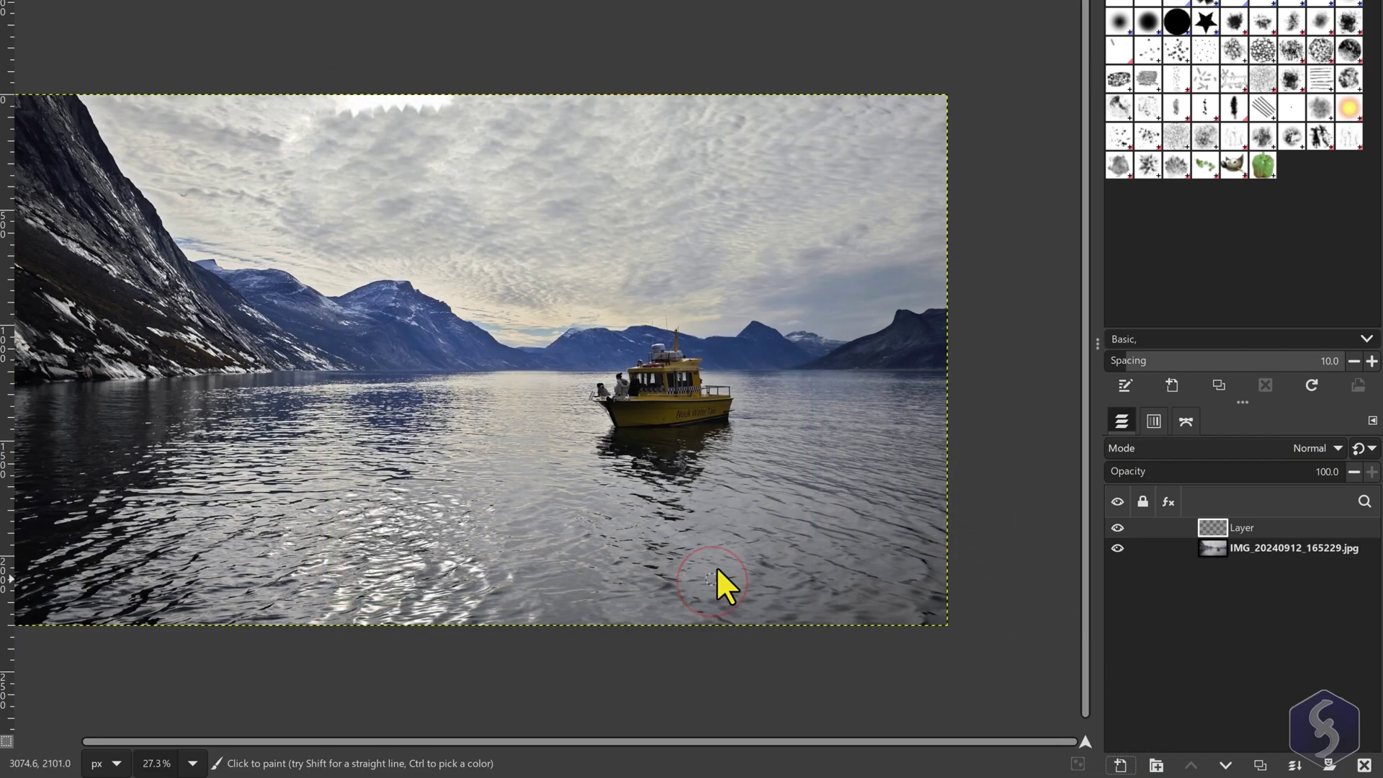
mouse_move(330, 179)
left_mouse_down()
mouse_move(364, 317)
mouse_move(418, 371)
mouse_move(425, 432)
mouse_move(474, 499)
left_mouse_up()
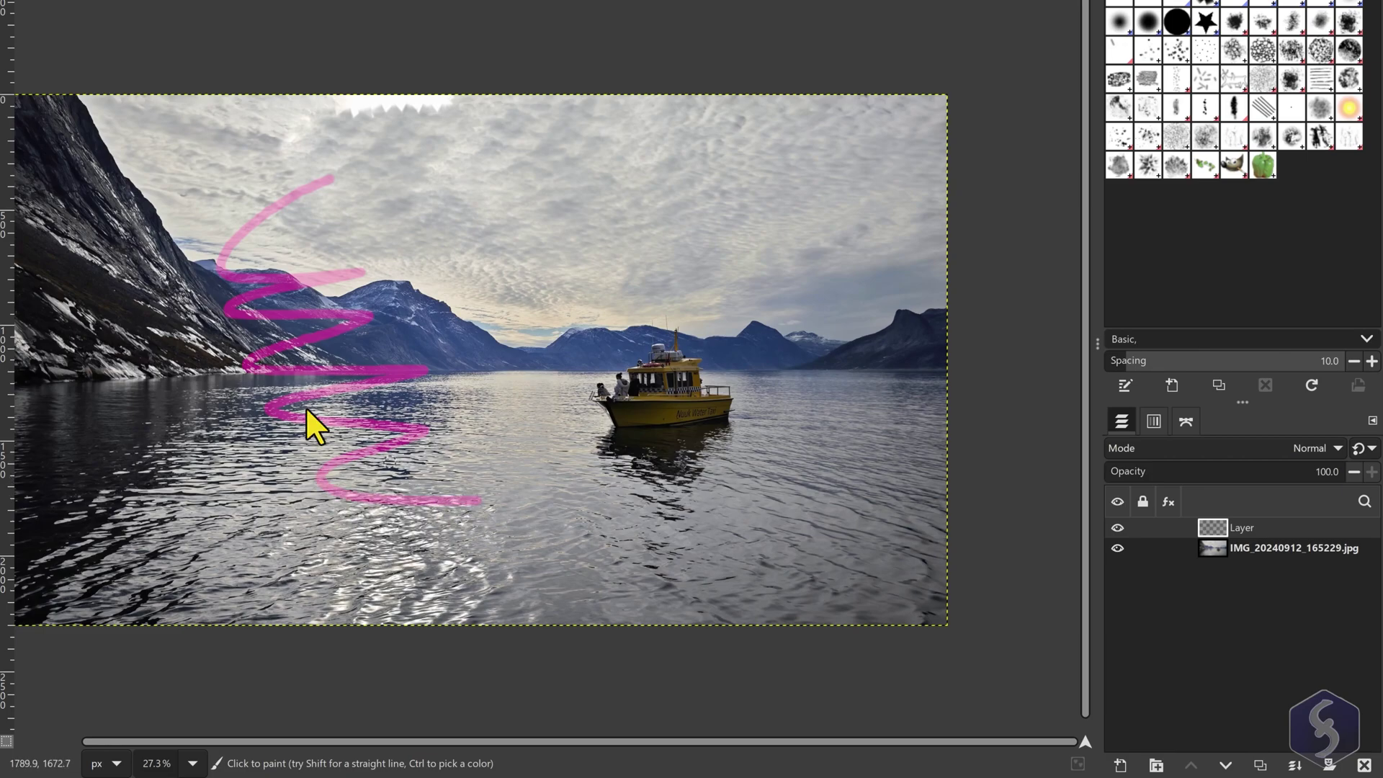
left_click(1118, 528)
left_click(1118, 545)
left_click(1116, 542)
left_click(1115, 527)
left_click(1116, 528)
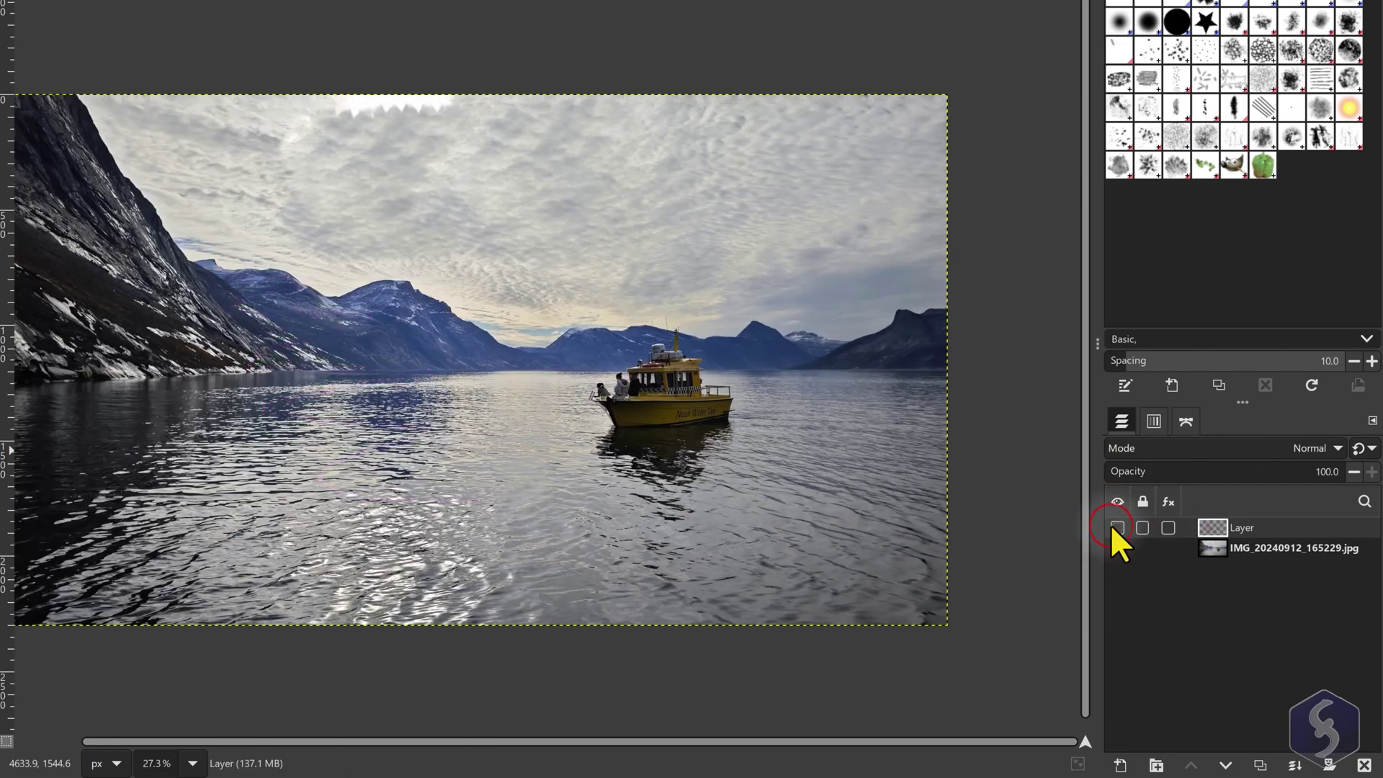
left_click(1116, 527)
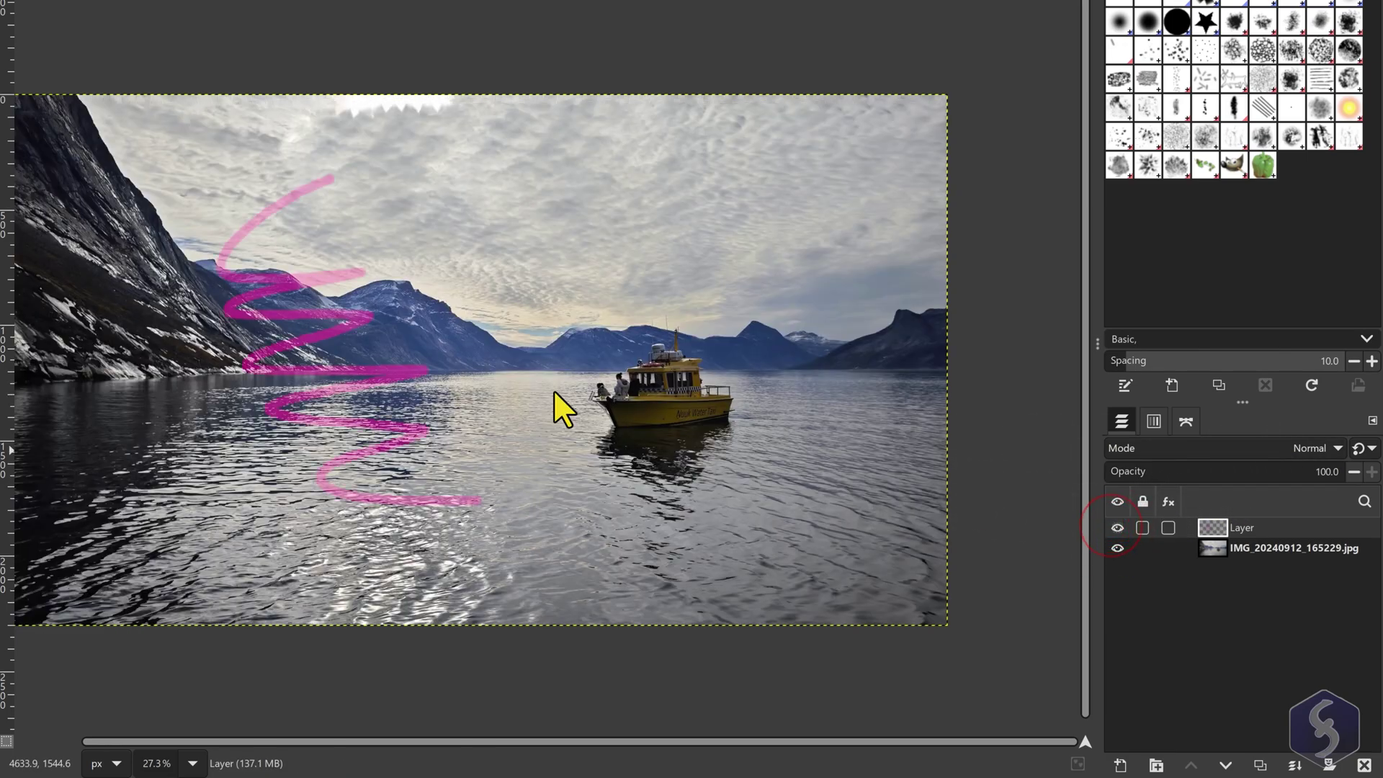
left_click(1117, 528)
left_click(1116, 528)
left_click(1117, 543)
left_click(1117, 542)
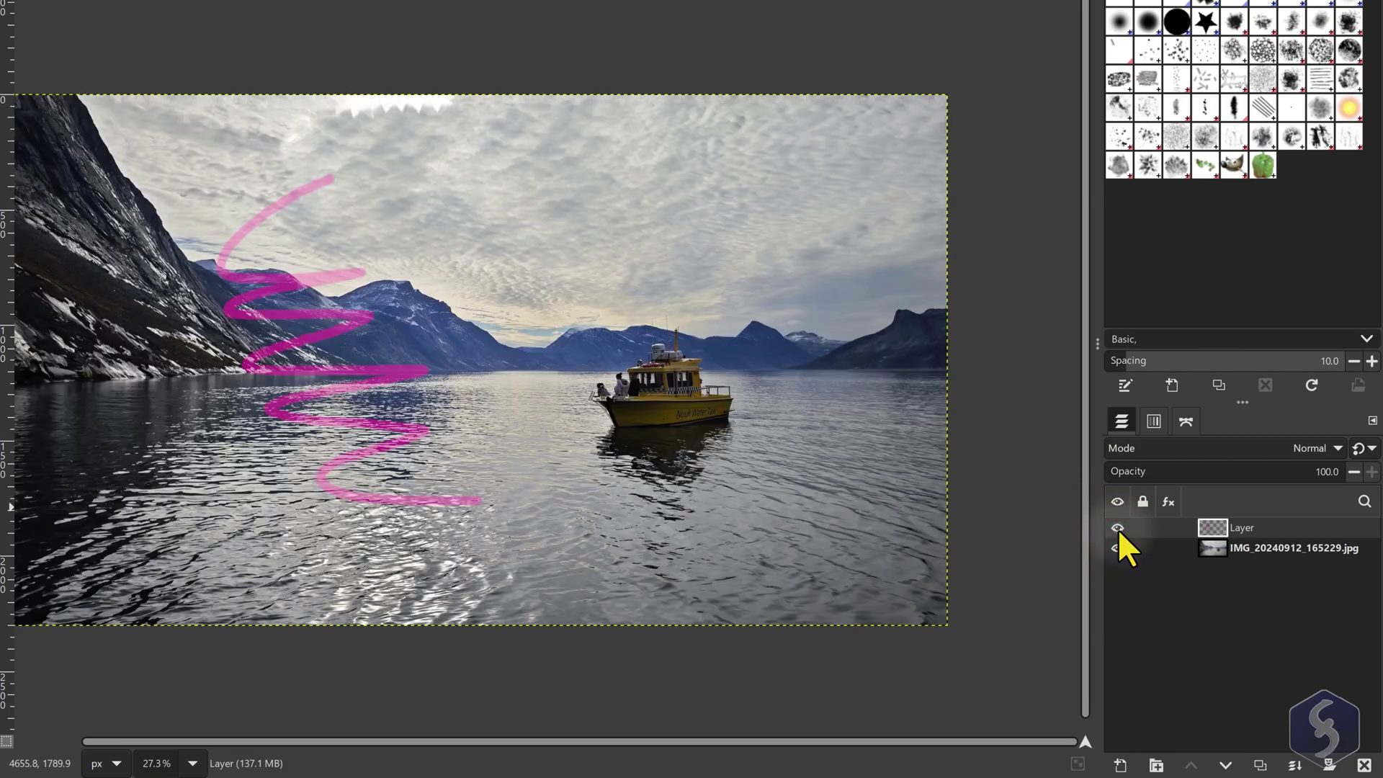
Lock the pixels of Layer, test painting on it, and move it above Layer #1
left_click(1143, 528)
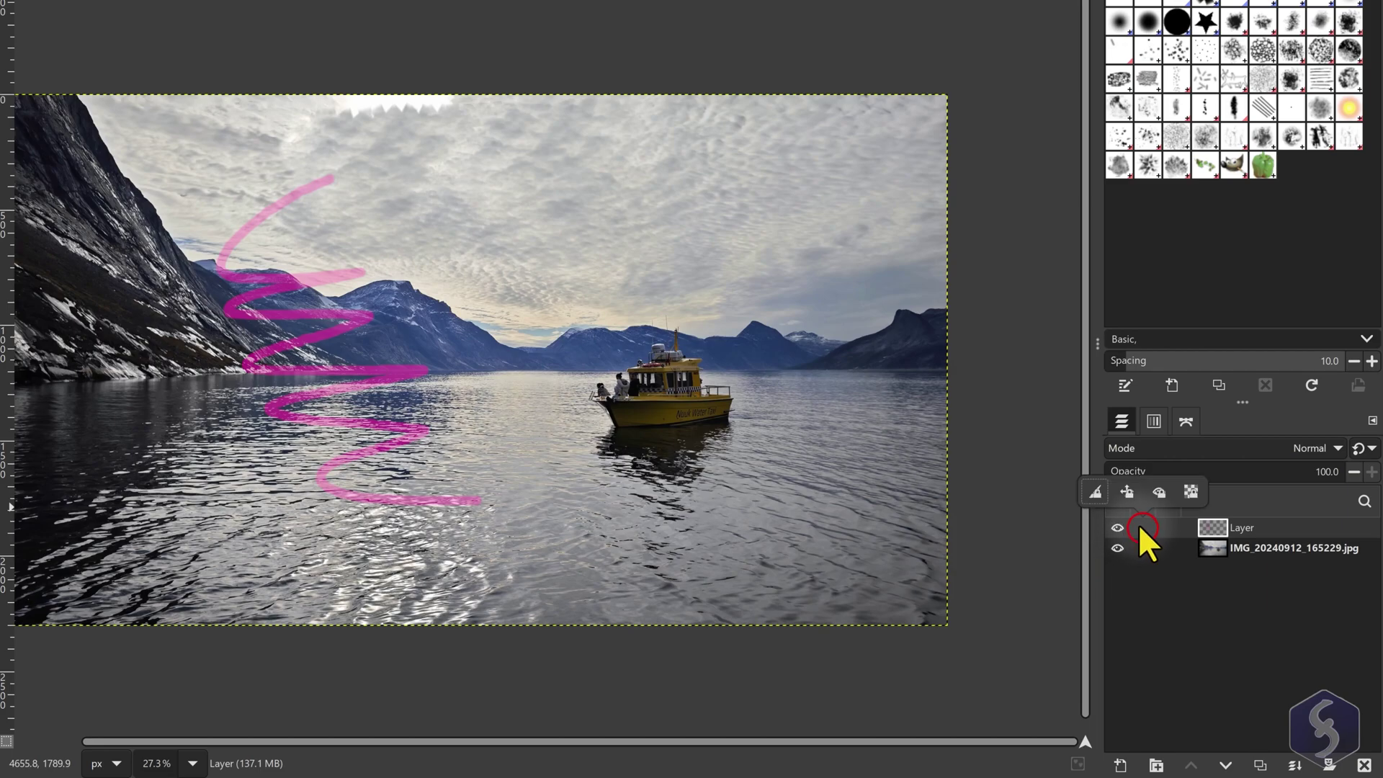
left_click(1093, 491)
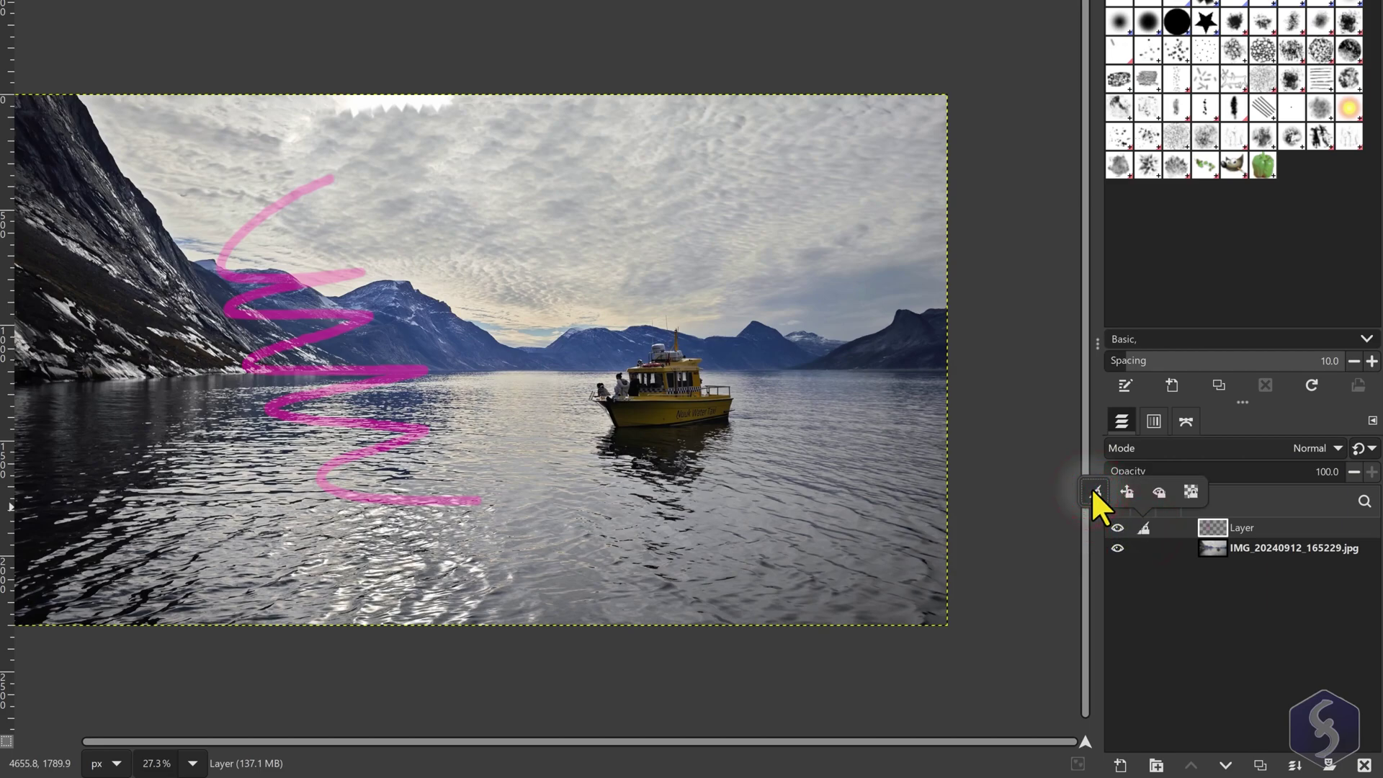
left_click(510, 280)
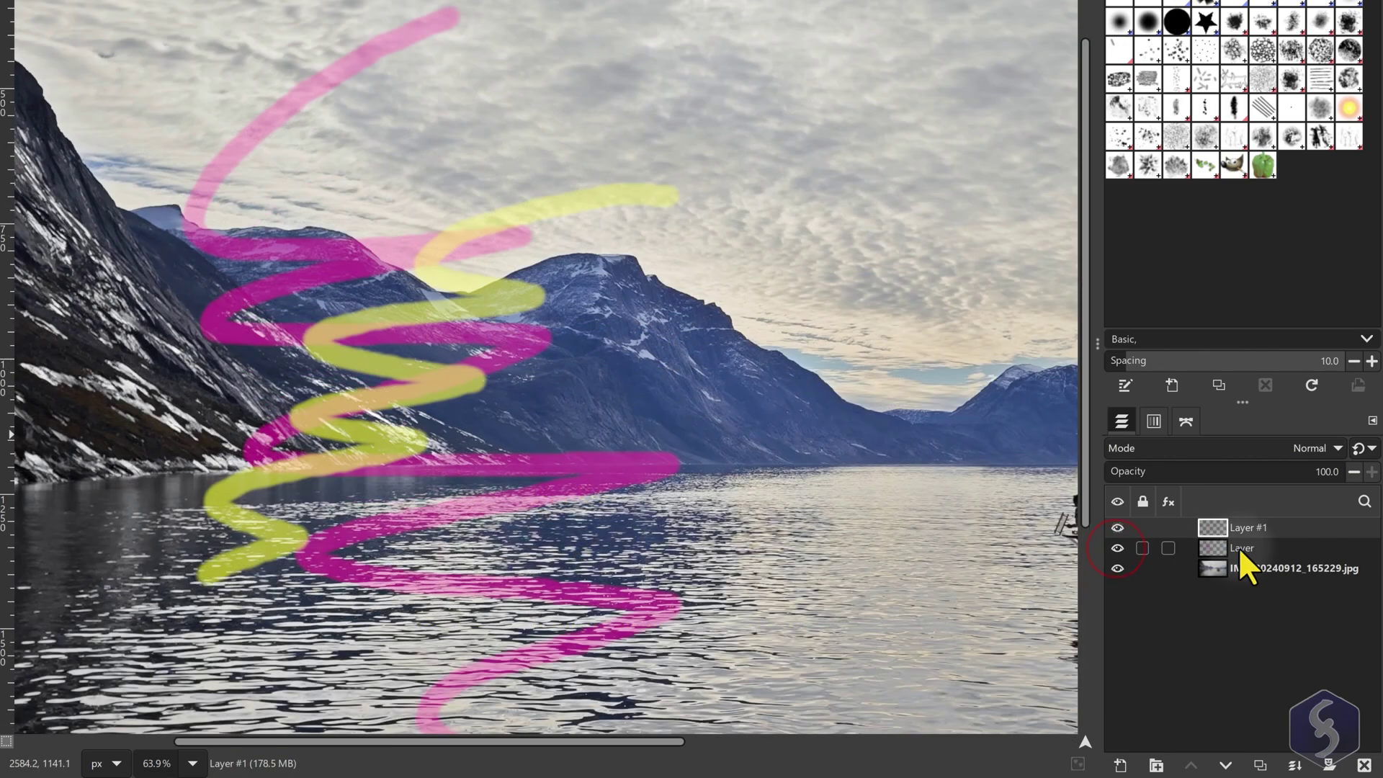
left_click(1255, 548)
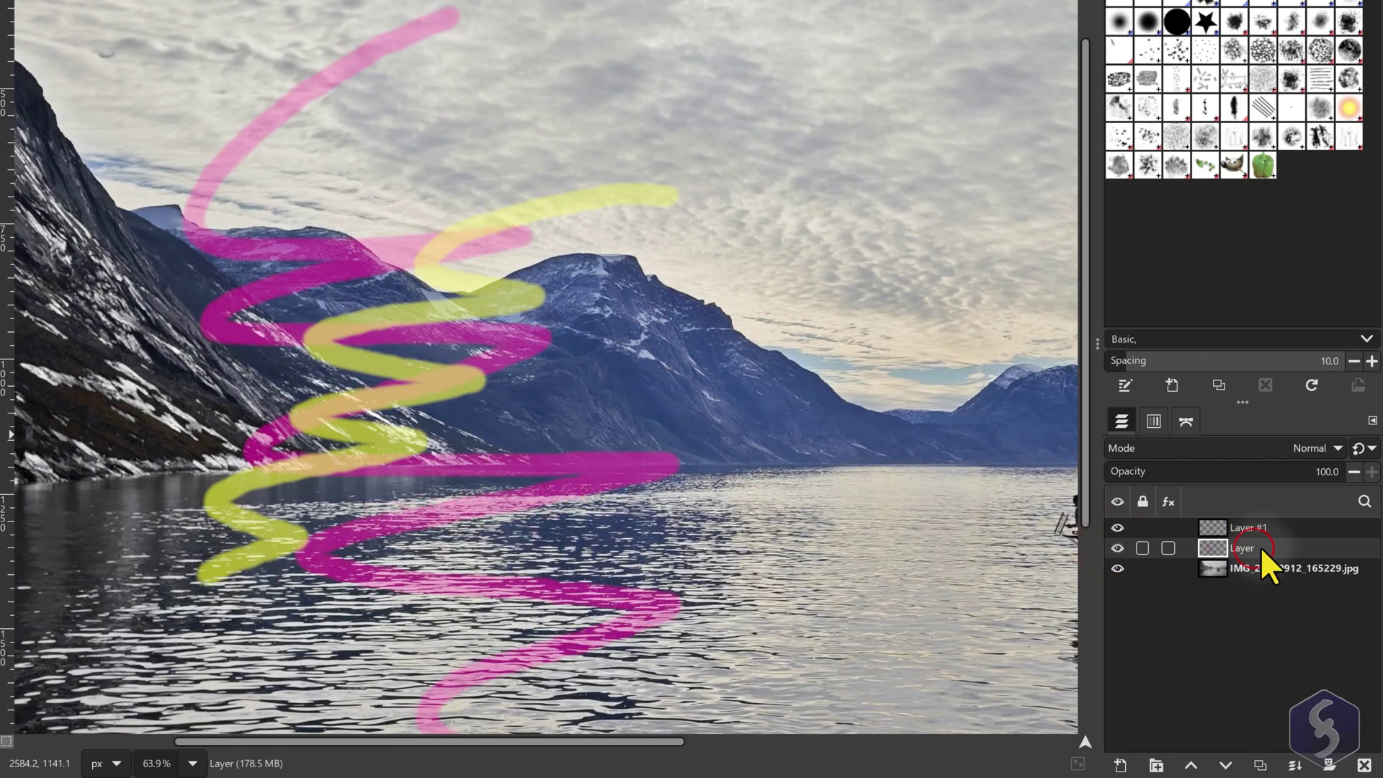
mouse_move(1266, 546)
left_mouse_down()
mouse_move(1274, 521)
mouse_move(1251, 555)
left_mouse_up()
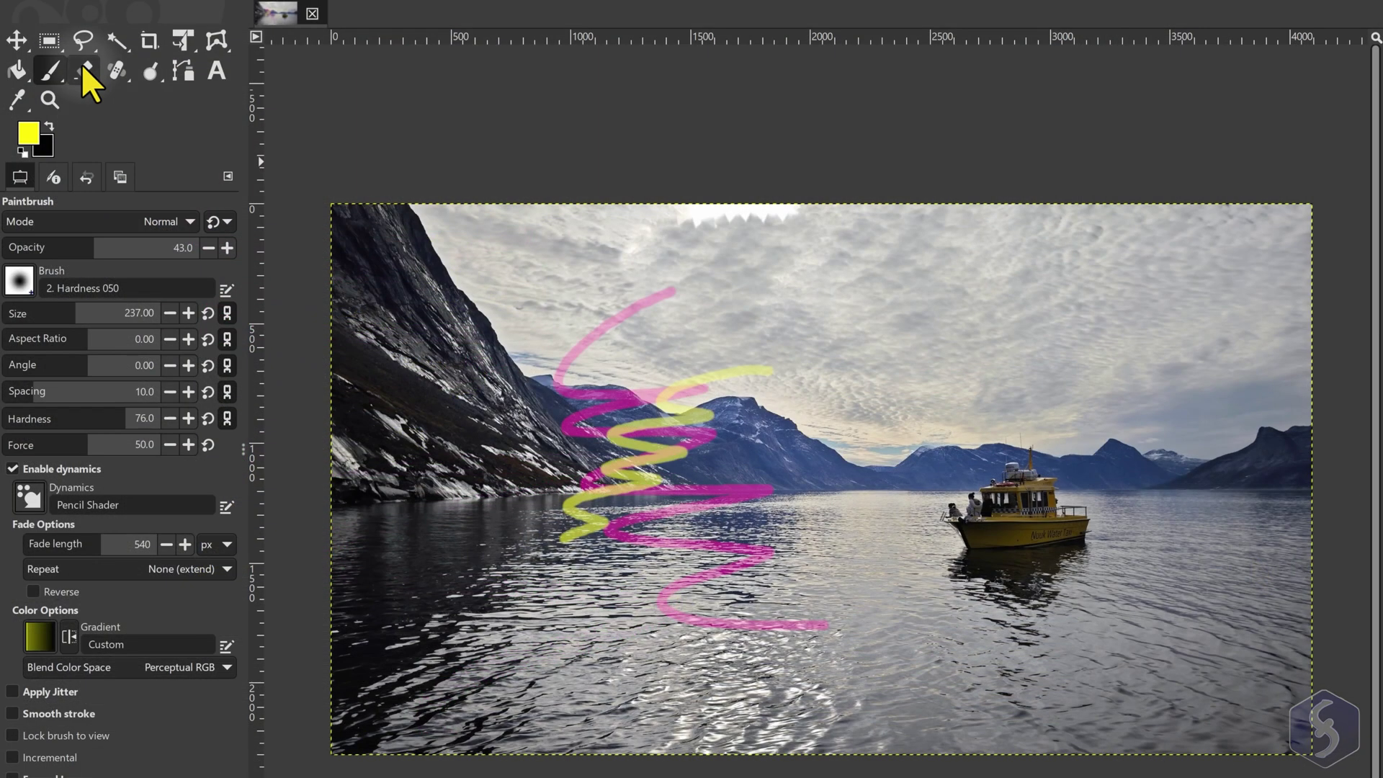
Erase the upper and middle parts of the pink zigzag with the Eraser
left_click(82, 68)
scroll(562, 371, "up", 2)
mouse_move(568, 380)
left_mouse_down()
mouse_move(623, 426)
mouse_move(712, 303)
mouse_move(765, 278)
left_mouse_up()
mouse_move(642, 401)
left_mouse_down()
mouse_move(688, 438)
mouse_move(643, 475)
mouse_move(866, 530)
mouse_move(870, 559)
mouse_move(773, 583)
mouse_move(722, 618)
mouse_move(800, 618)
left_mouse_up()
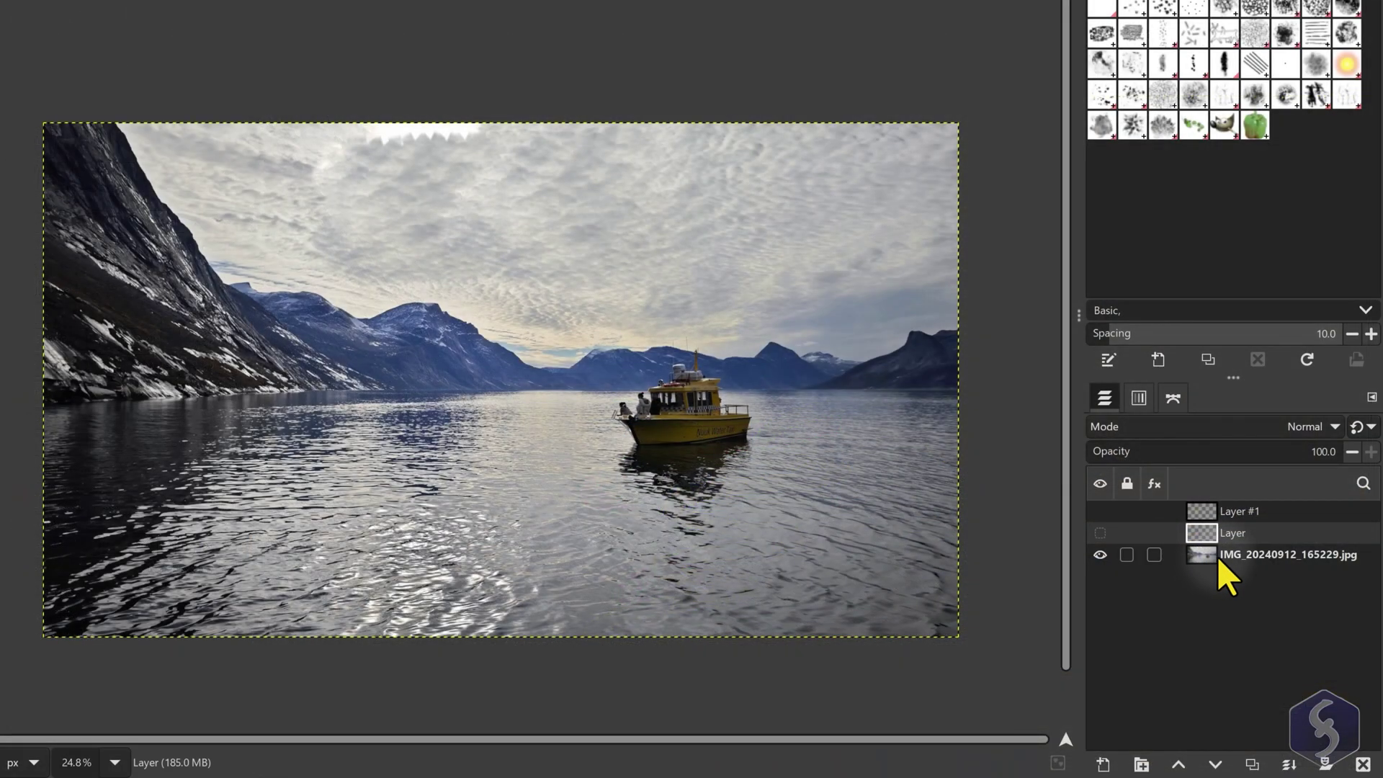
Add an alpha channel to the photo layer and erase a transparent stroke through sky and mountains
left_click(1216, 555)
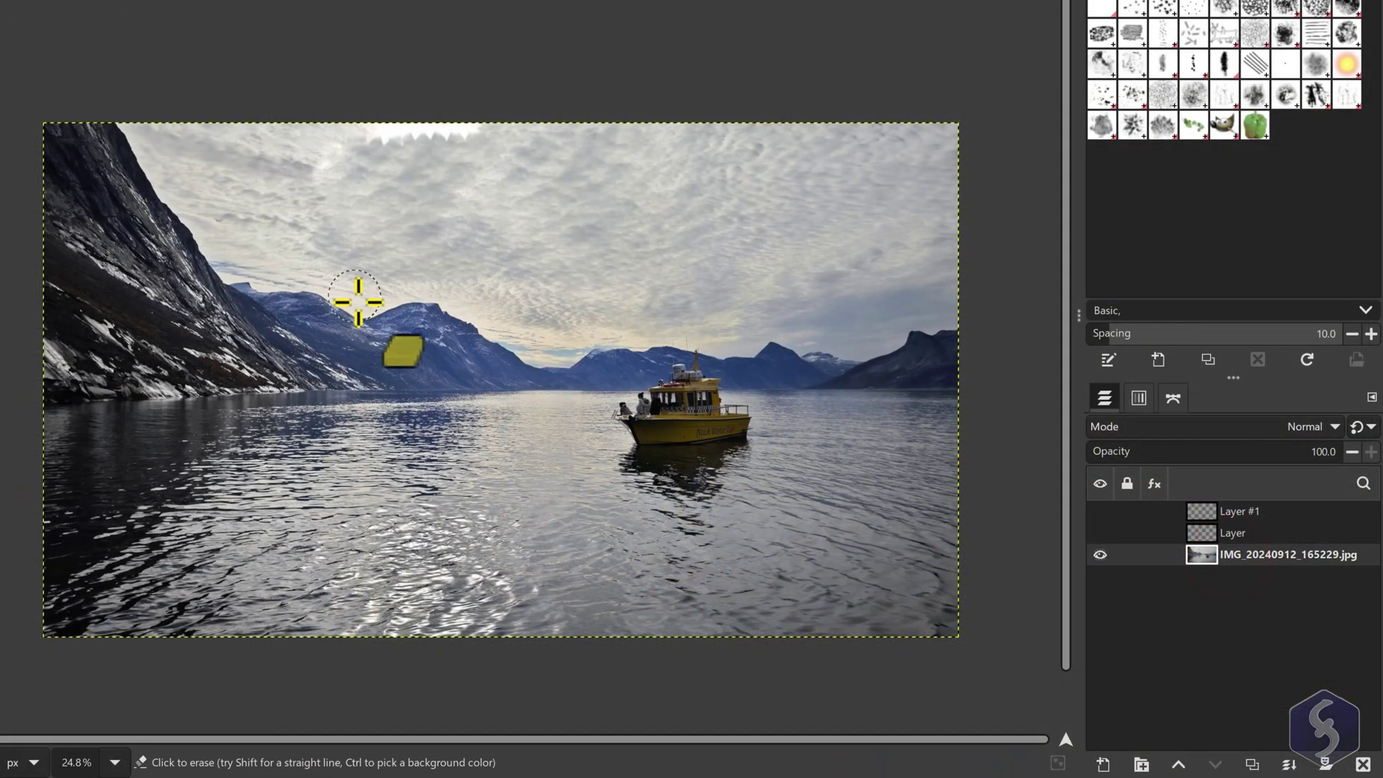
mouse_move(403, 198)
left_mouse_down()
mouse_move(317, 315)
mouse_move(364, 358)
mouse_move(352, 442)
mouse_move(544, 574)
left_mouse_up()
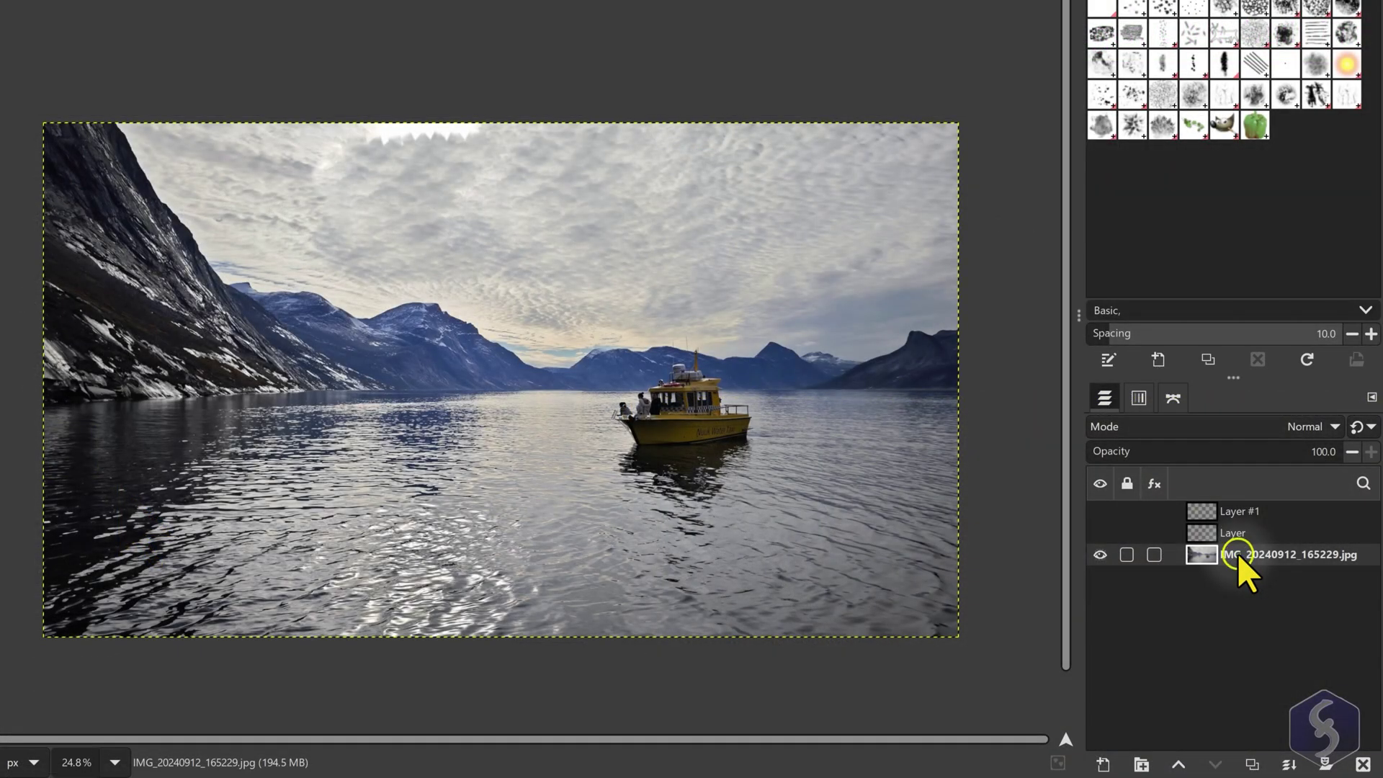
right_click(1238, 555)
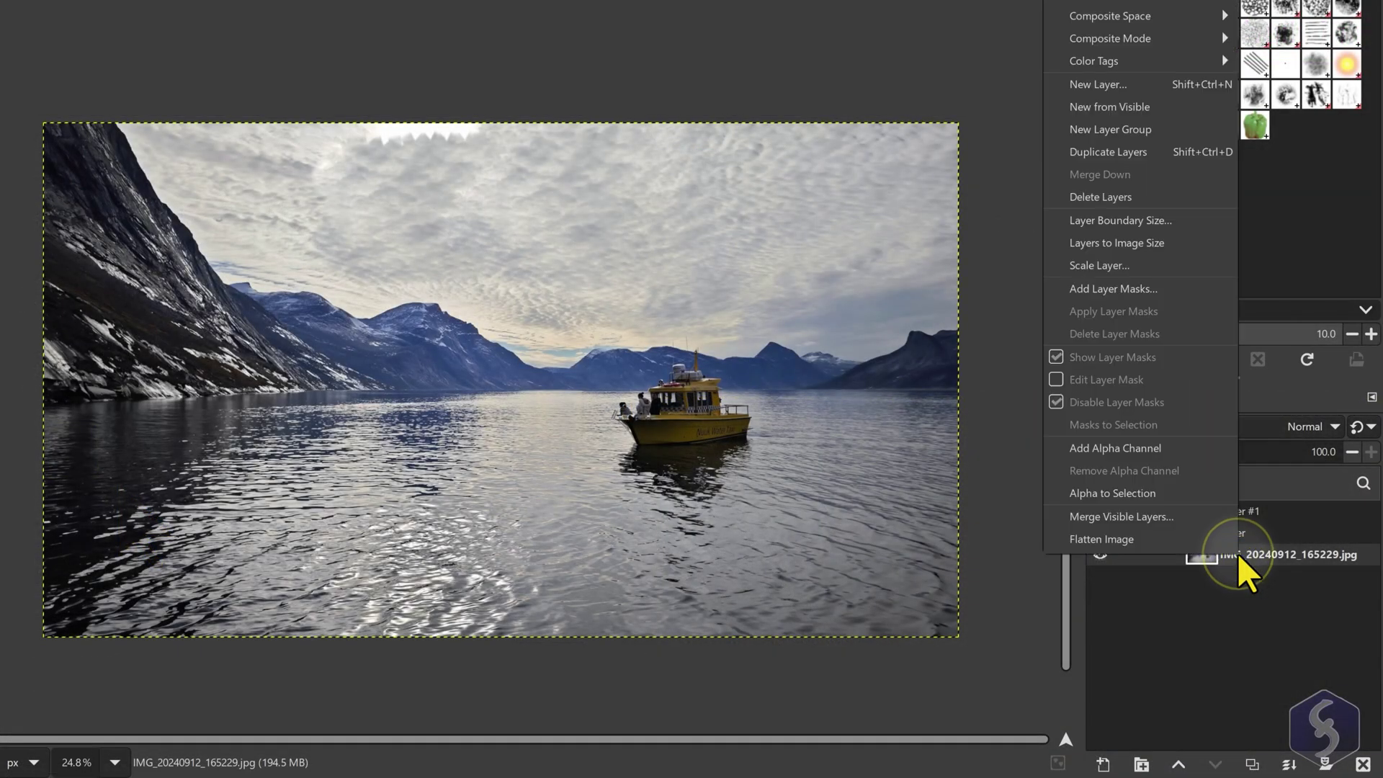
left_click(1173, 448)
mouse_move(417, 223)
left_mouse_down()
mouse_move(330, 261)
mouse_move(431, 327)
mouse_move(407, 390)
mouse_move(538, 469)
mouse_move(609, 548)
left_mouse_up()
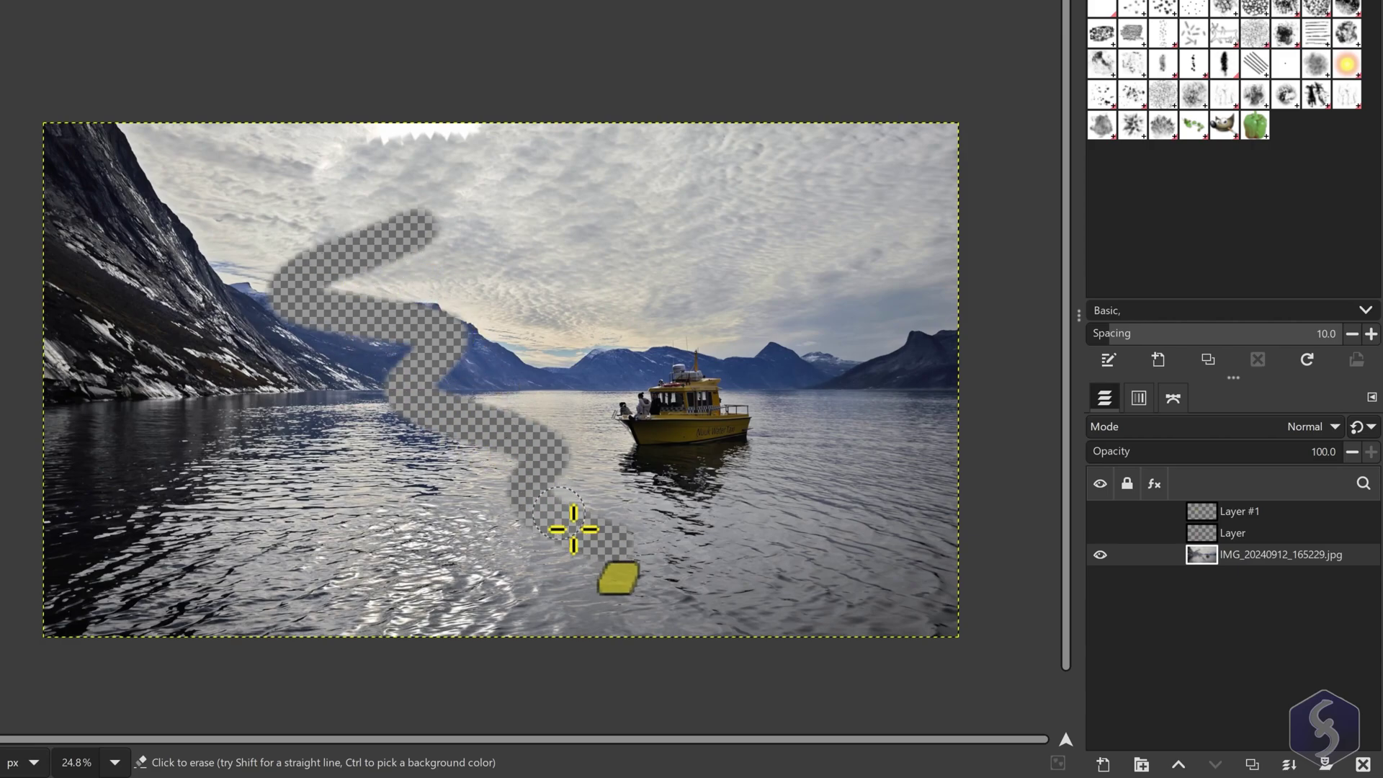
Toggle the Alpha channel's visibility in the Channels tab to compare the erased area
left_click(1132, 400)
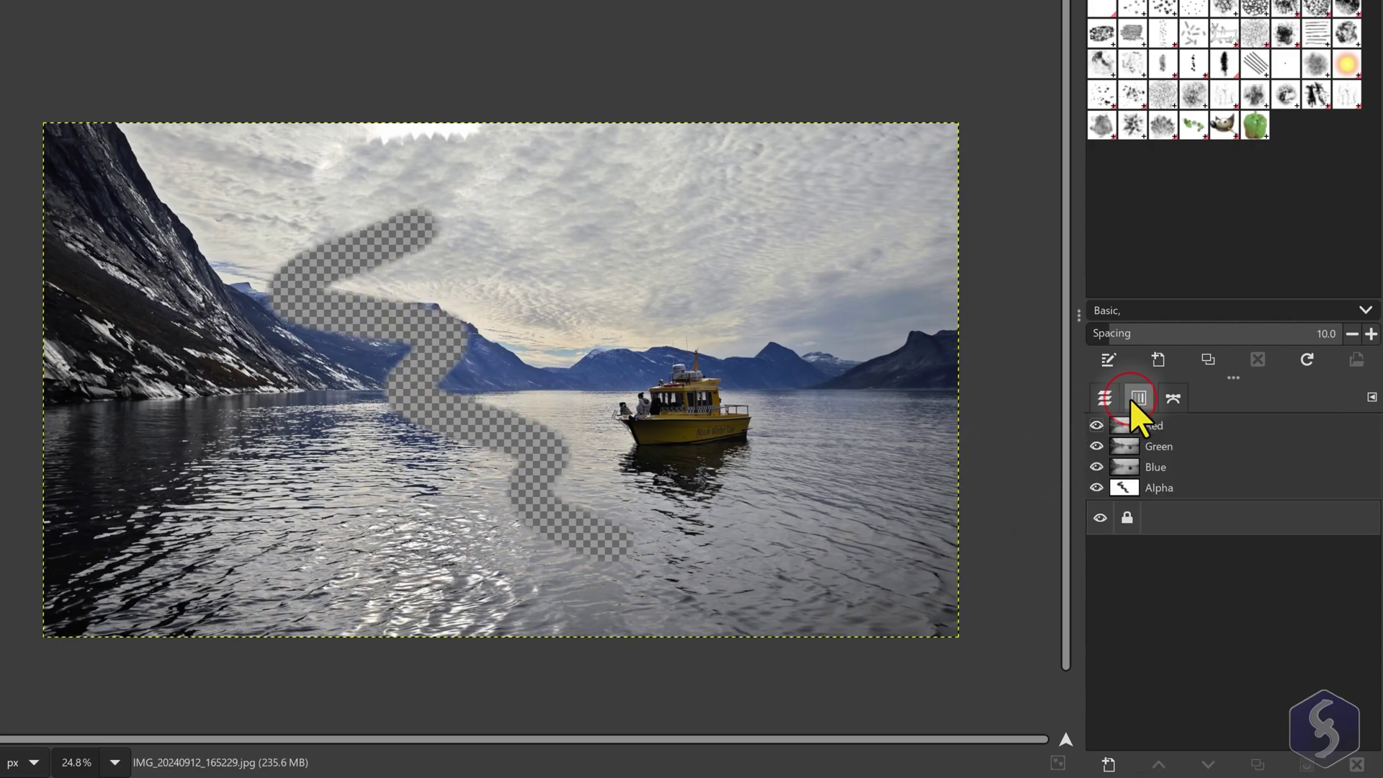
left_click(1096, 488)
left_click(1095, 487)
left_click(1095, 486)
left_click(1095, 486)
left_click(1095, 486)
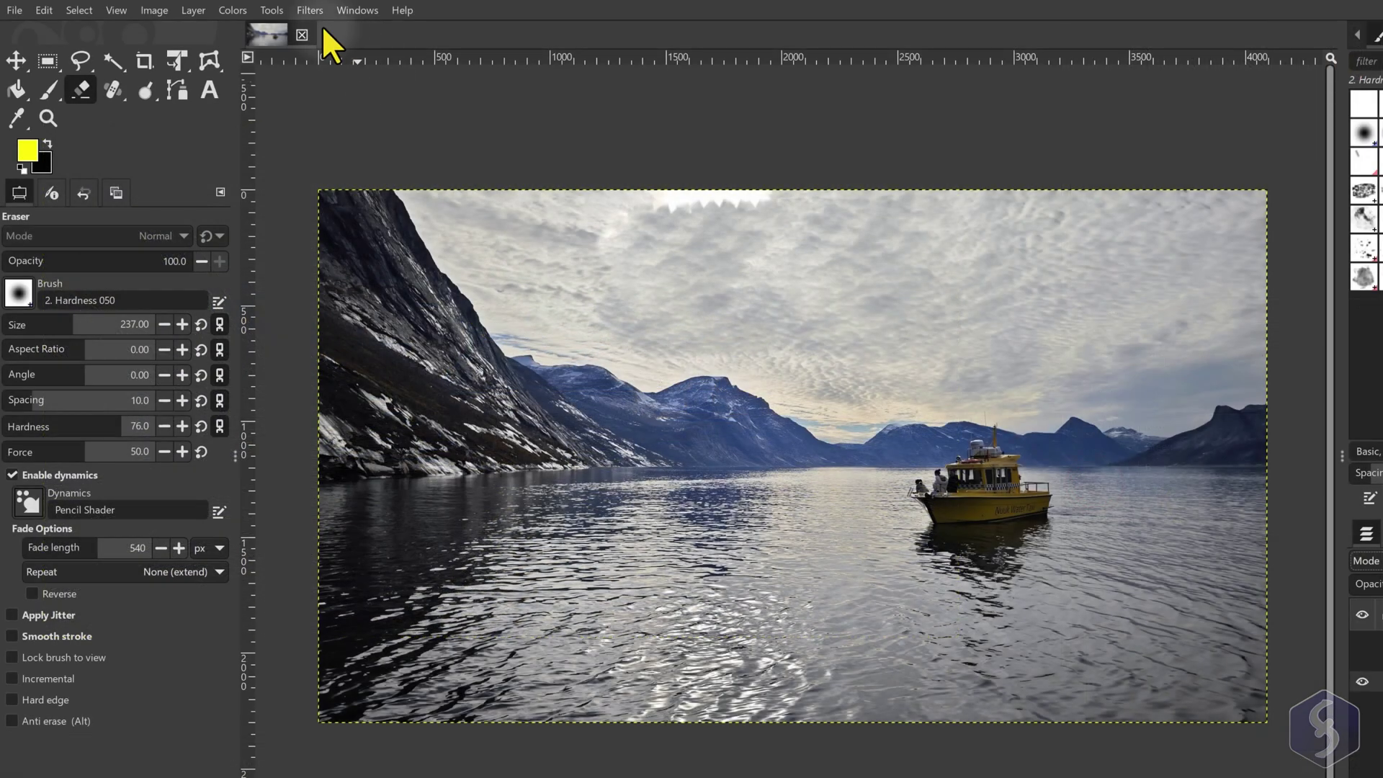
left_click(229, 8)
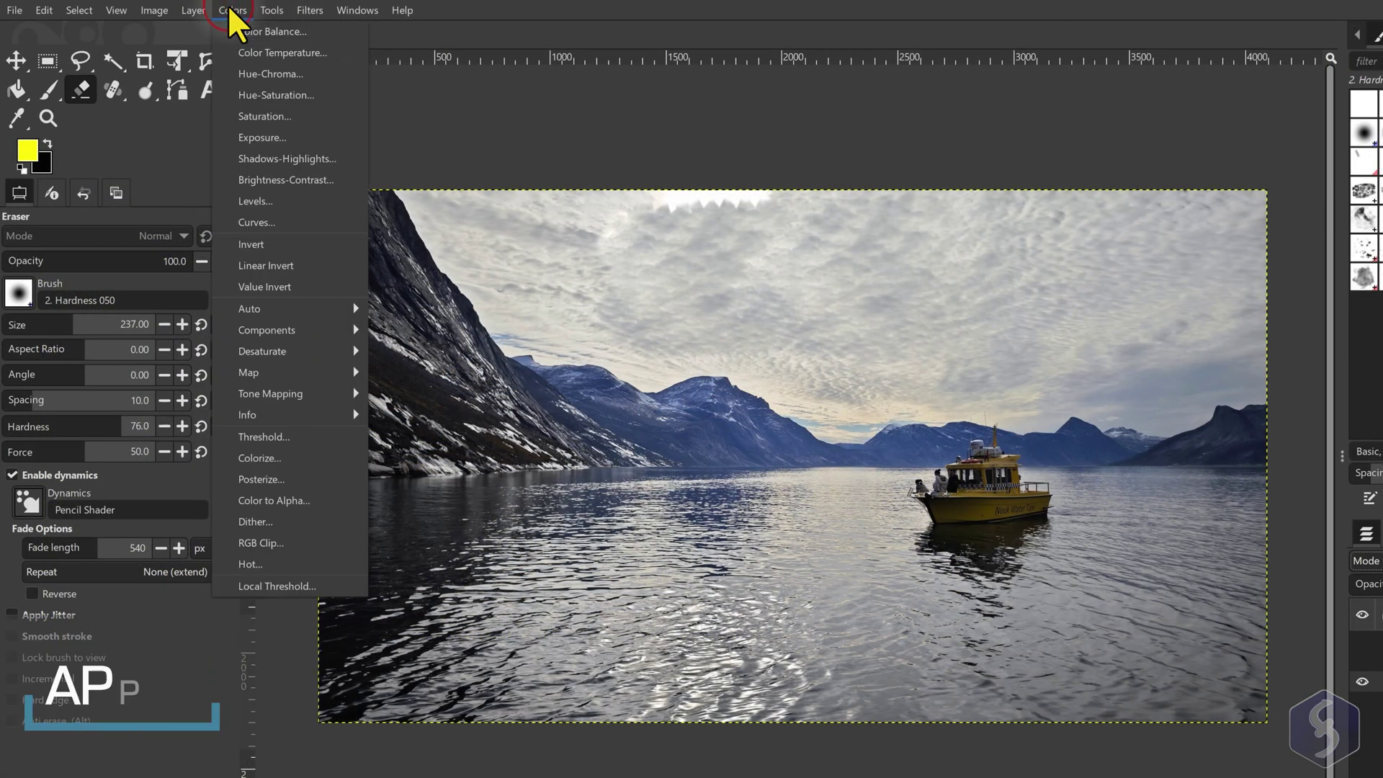
Try Hue-Saturation (lightness -9.3, saturation 62.6), then brighten the photo to brightness 26
left_click(298, 92)
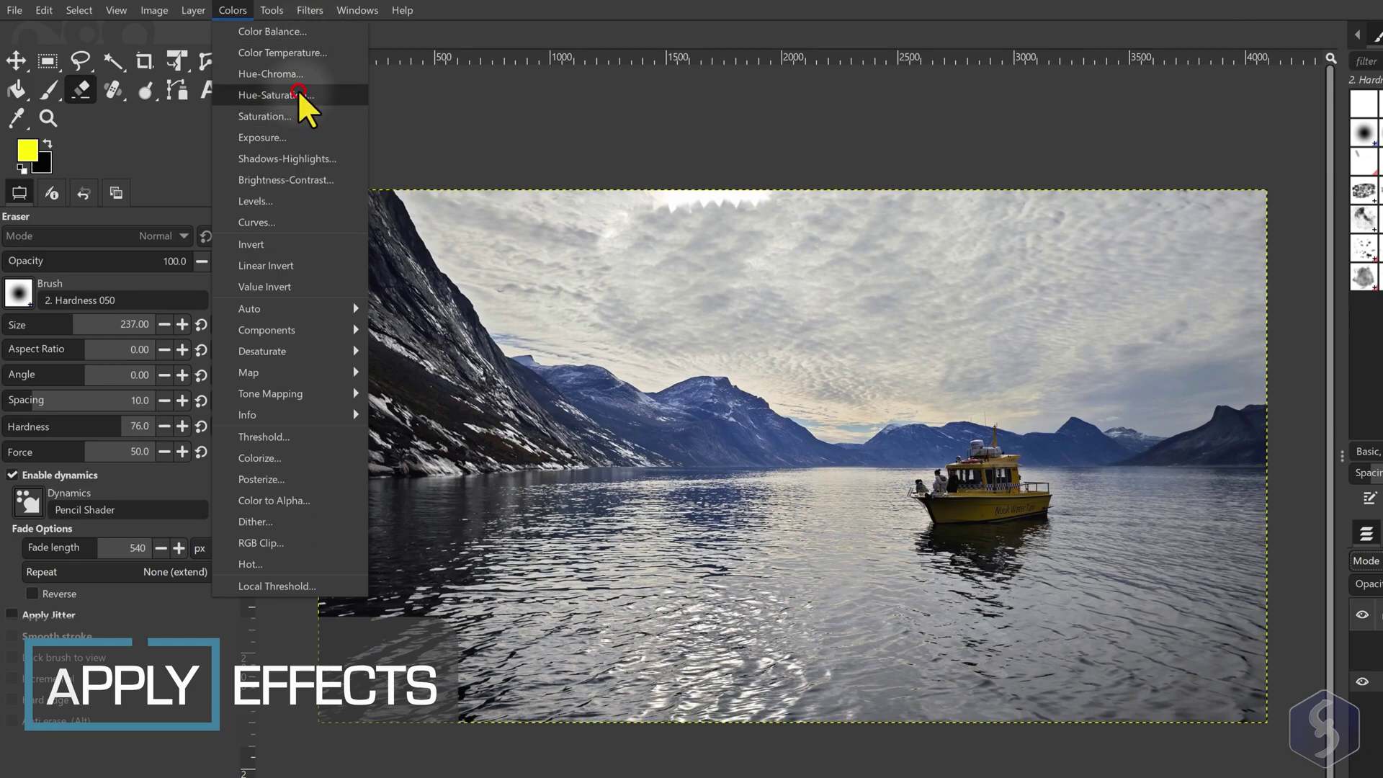
left_click_drag(574, 402, 562, 402)
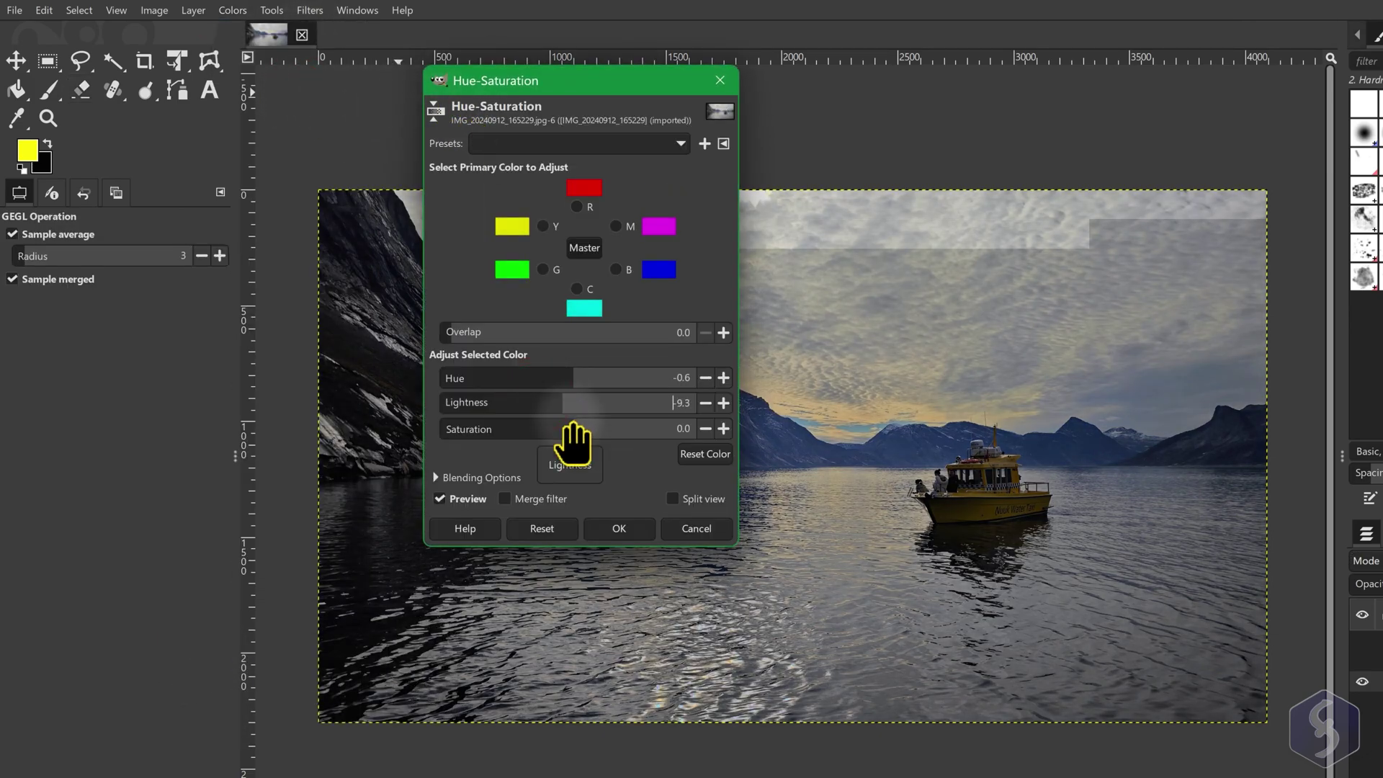
left_click(570, 428)
left_click_drag(569, 428, 647, 431)
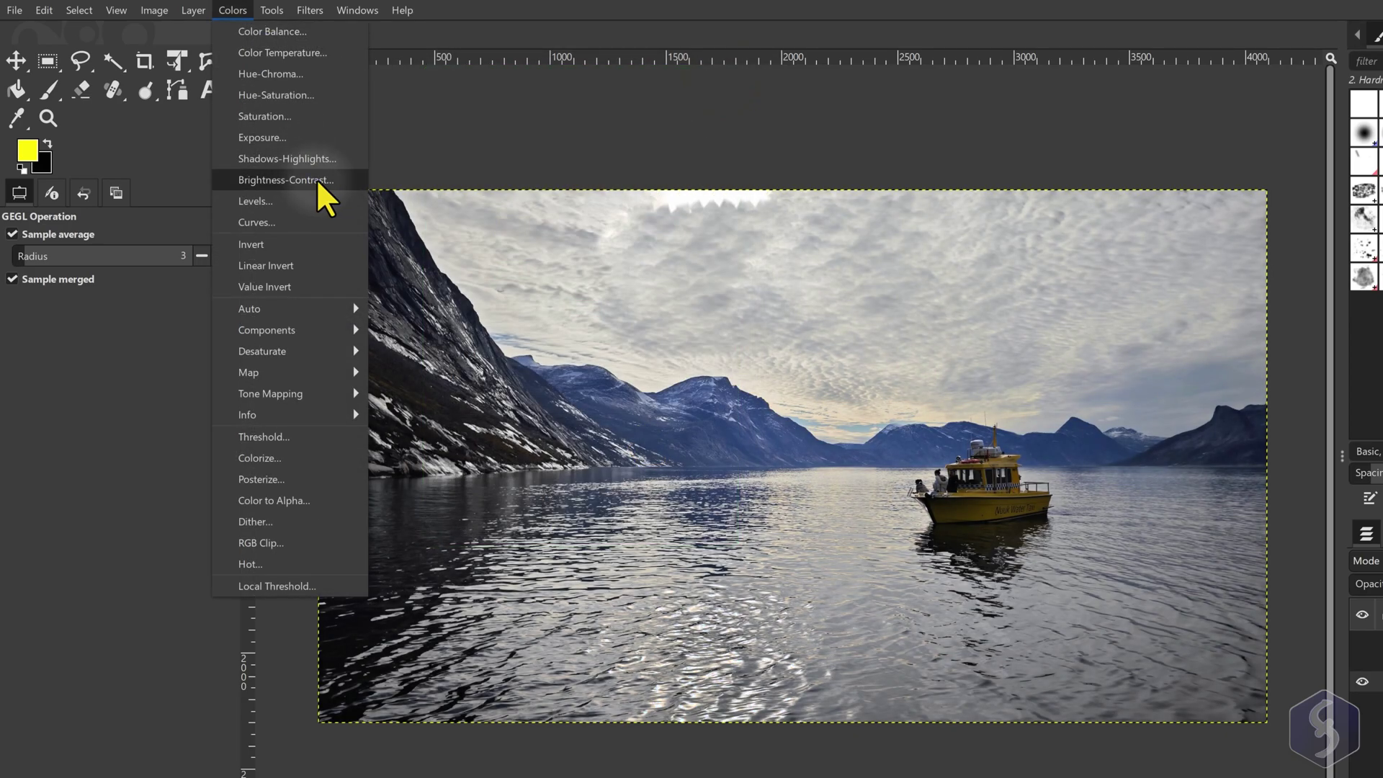
left_click(317, 178)
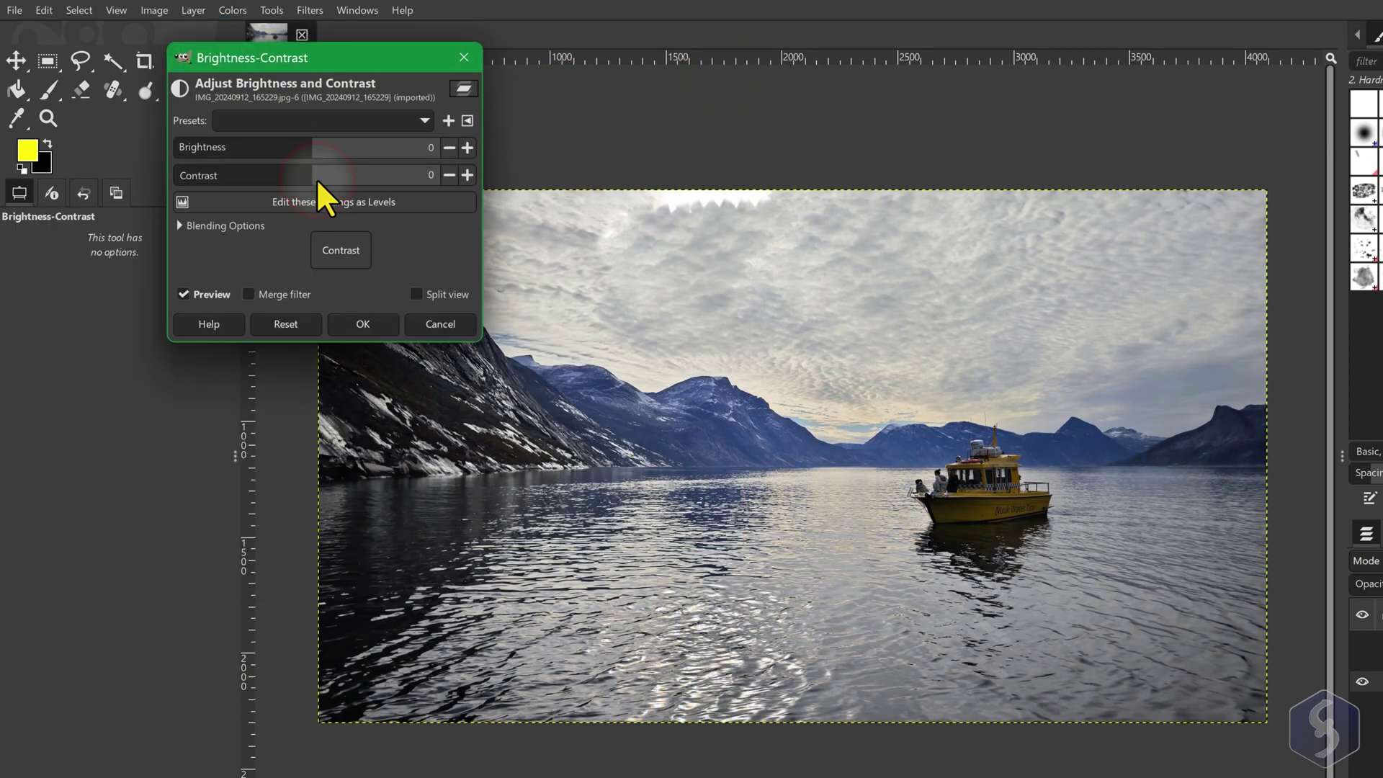
left_click_drag(308, 143, 272, 160)
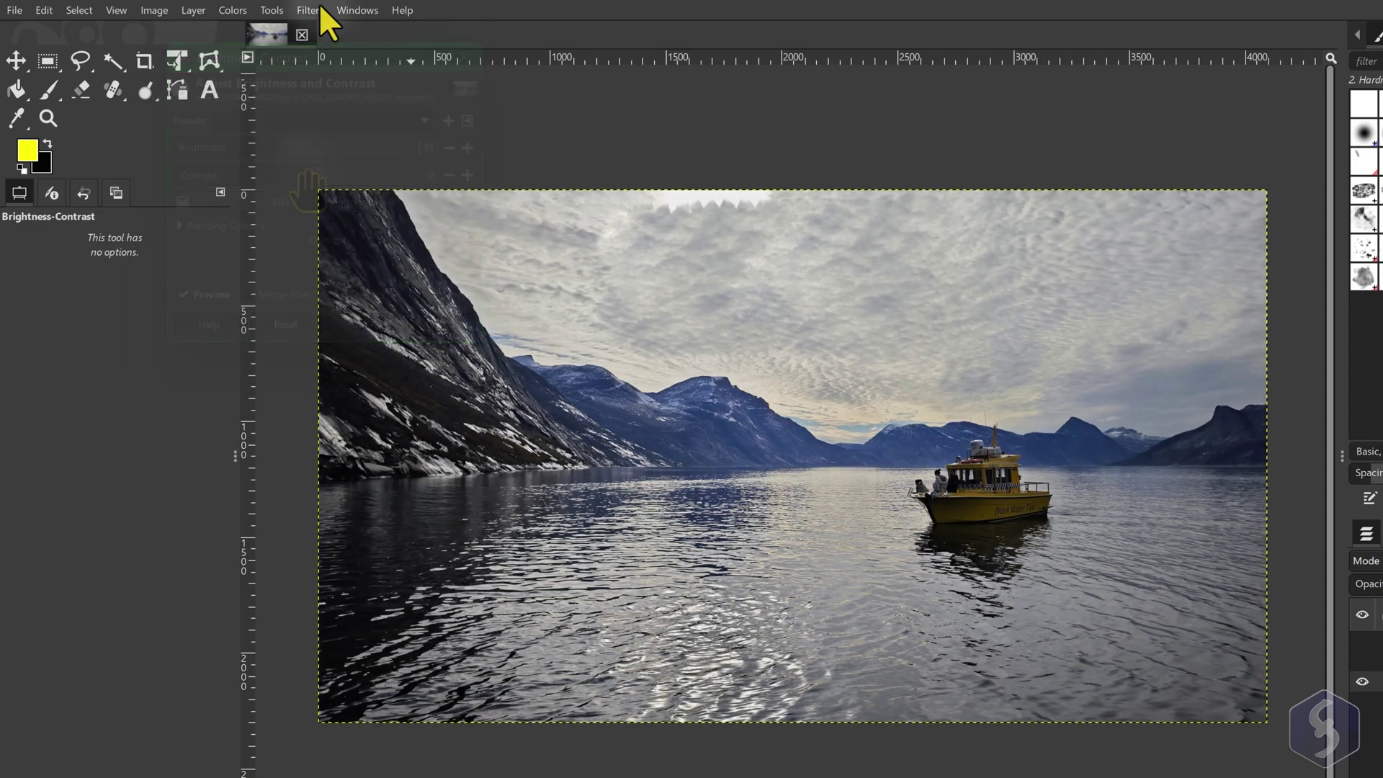
Apply a Gaussian Blur filter to the photo and adjust its blur size
left_click(318, 10)
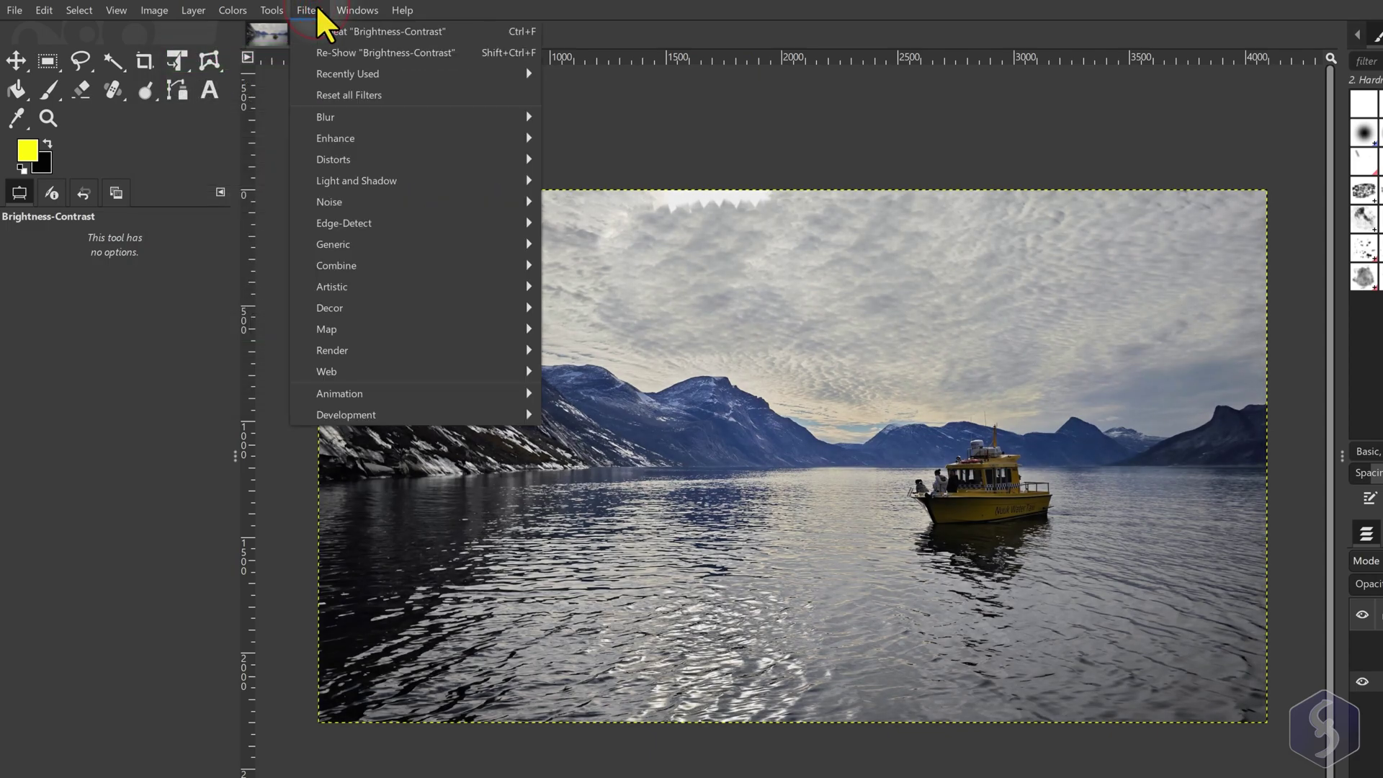
mouse_move(429, 119)
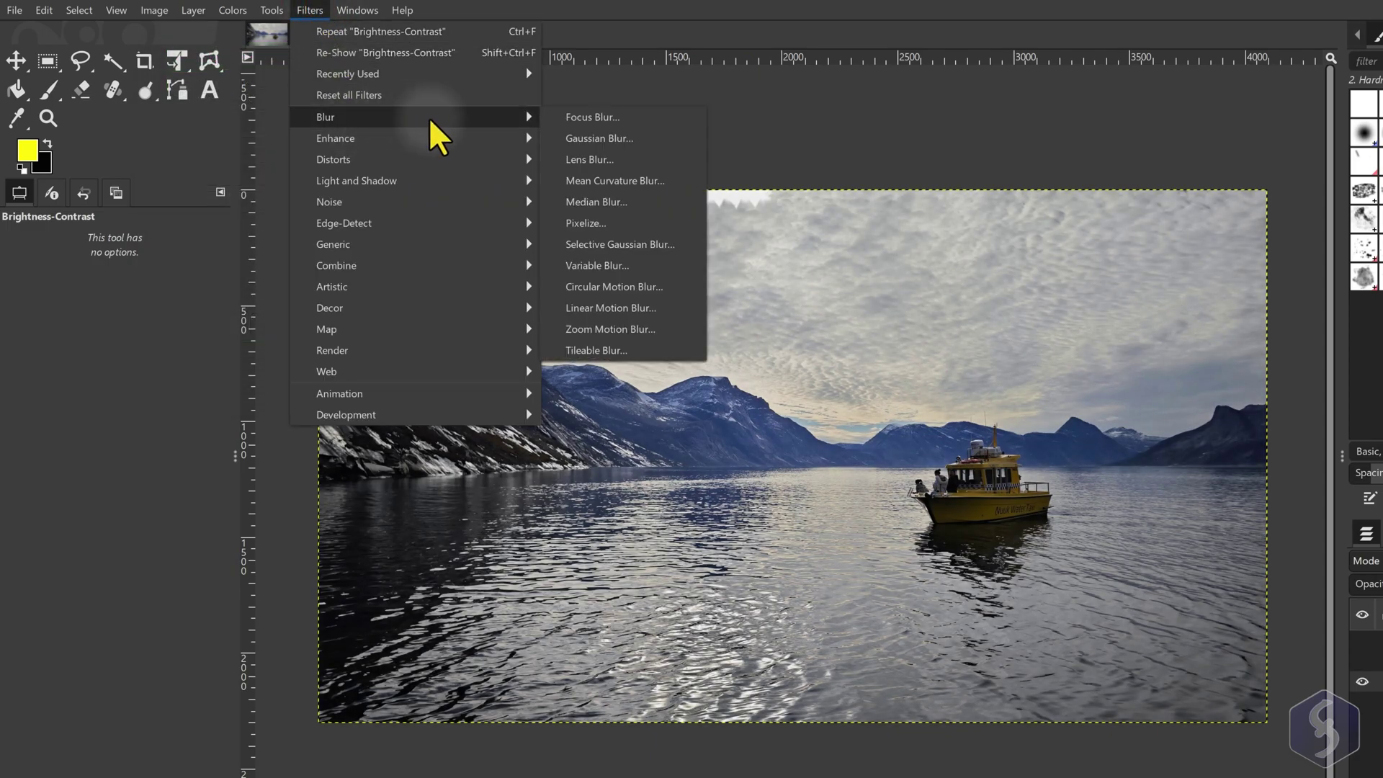
left_click(624, 139)
left_click_drag(488, 176, 447, 170)
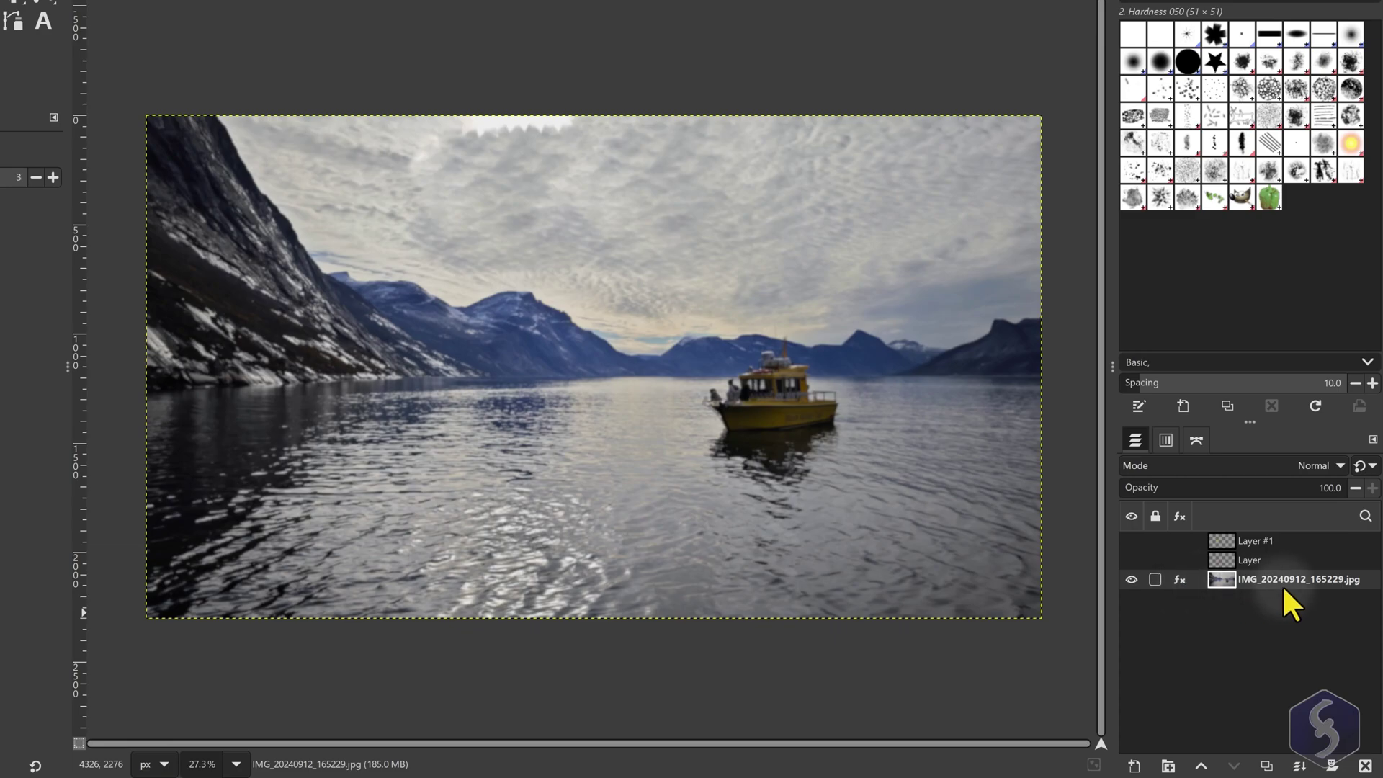
Toggle the photo layer's Gaussian Blur and Brightness-Contrast effects off and on to compare
left_click(1178, 577)
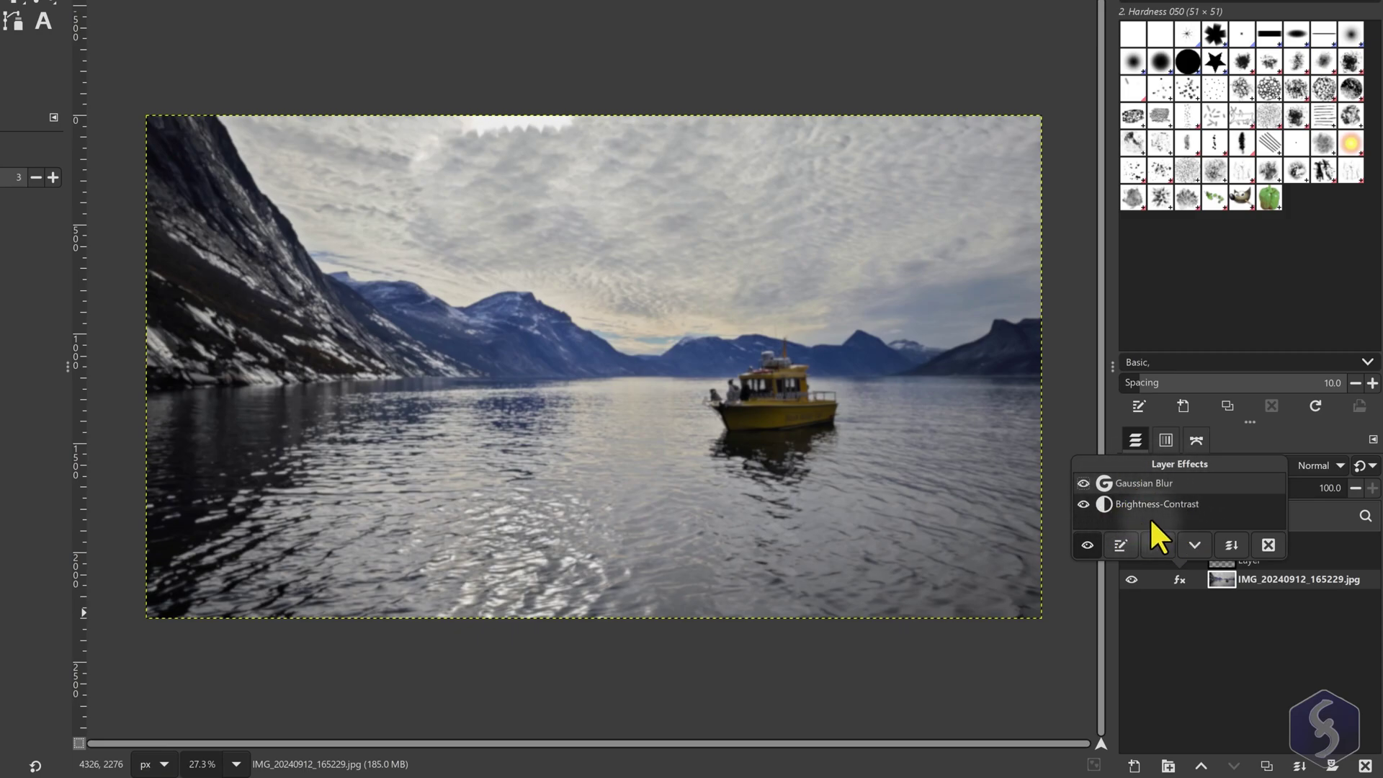
left_click(1084, 483)
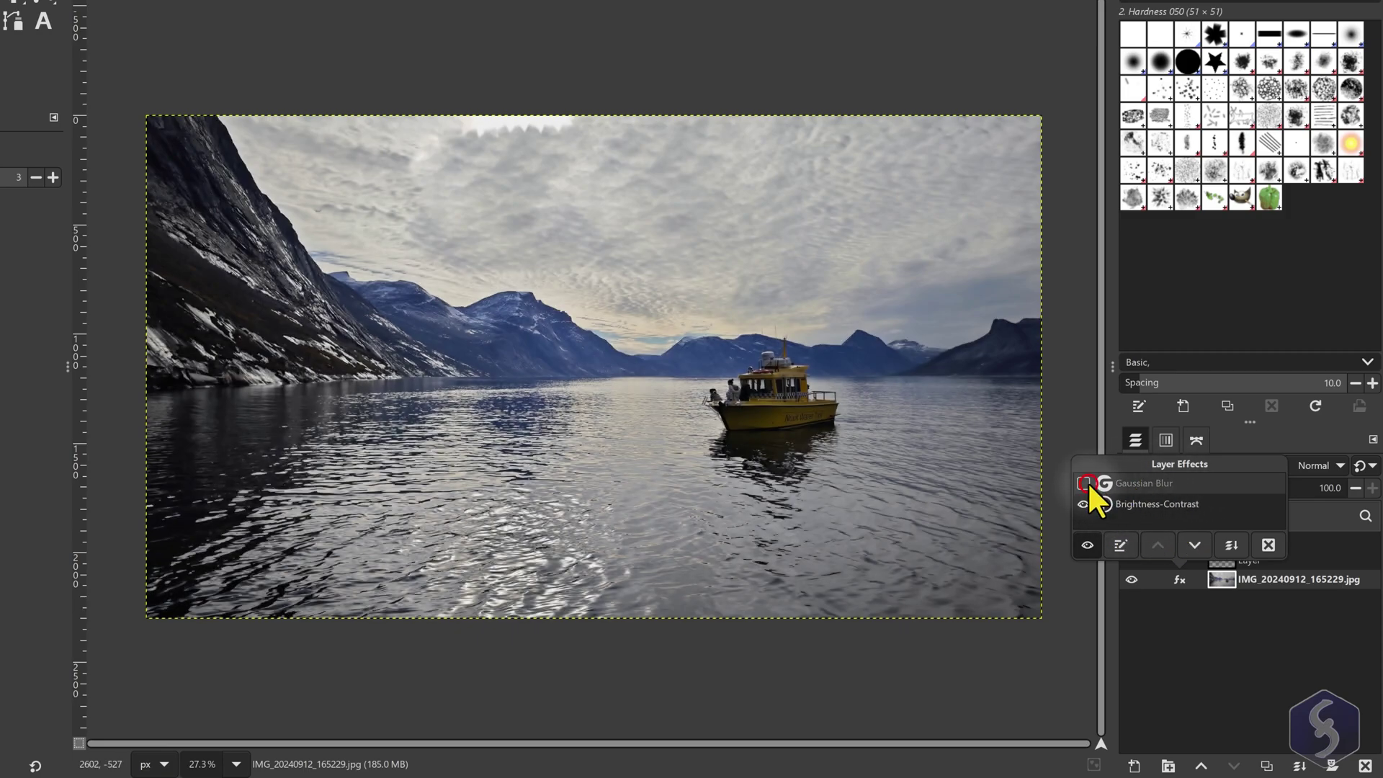
left_click(1084, 484)
left_click(1084, 504)
left_click(1084, 504)
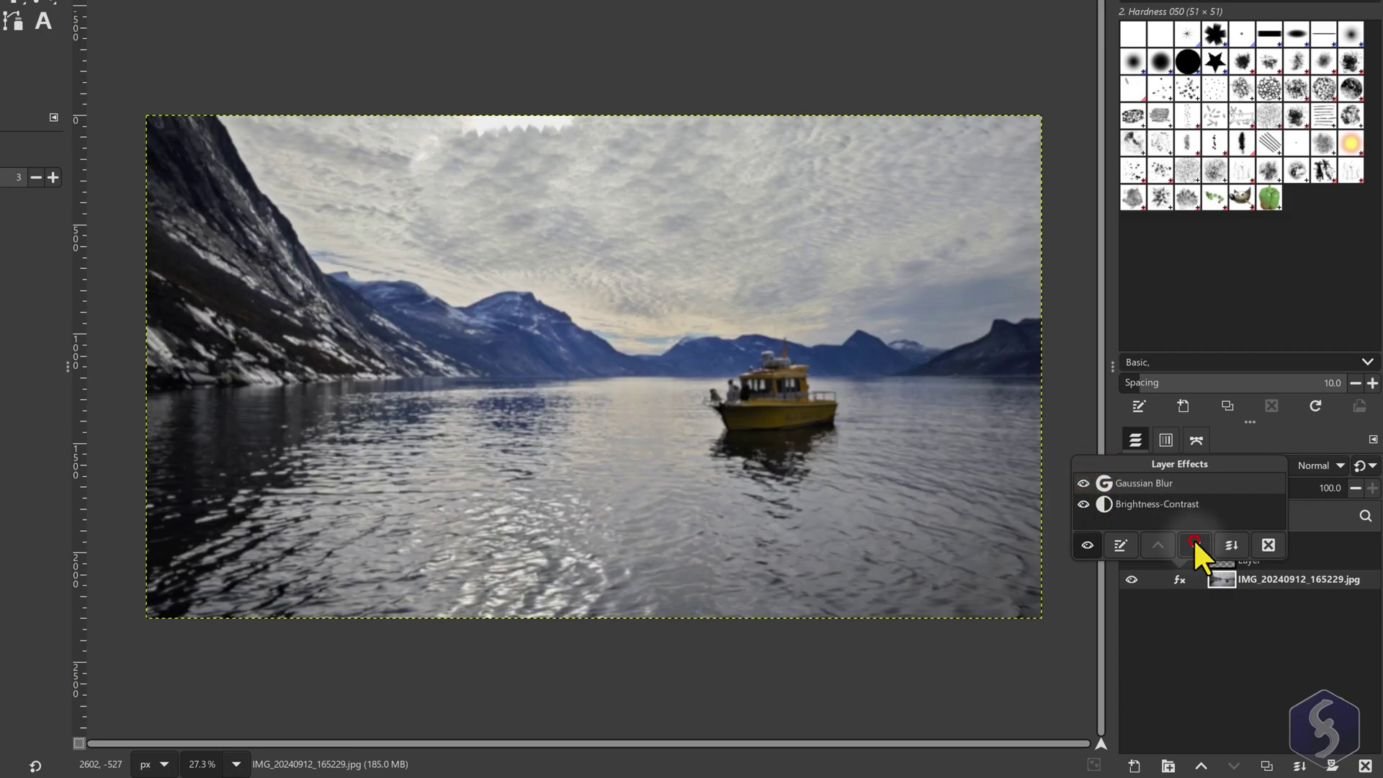
Move Gaussian Blur down and back to the top, then raise its size to 17.29
left_click(1193, 545)
left_click(1158, 546)
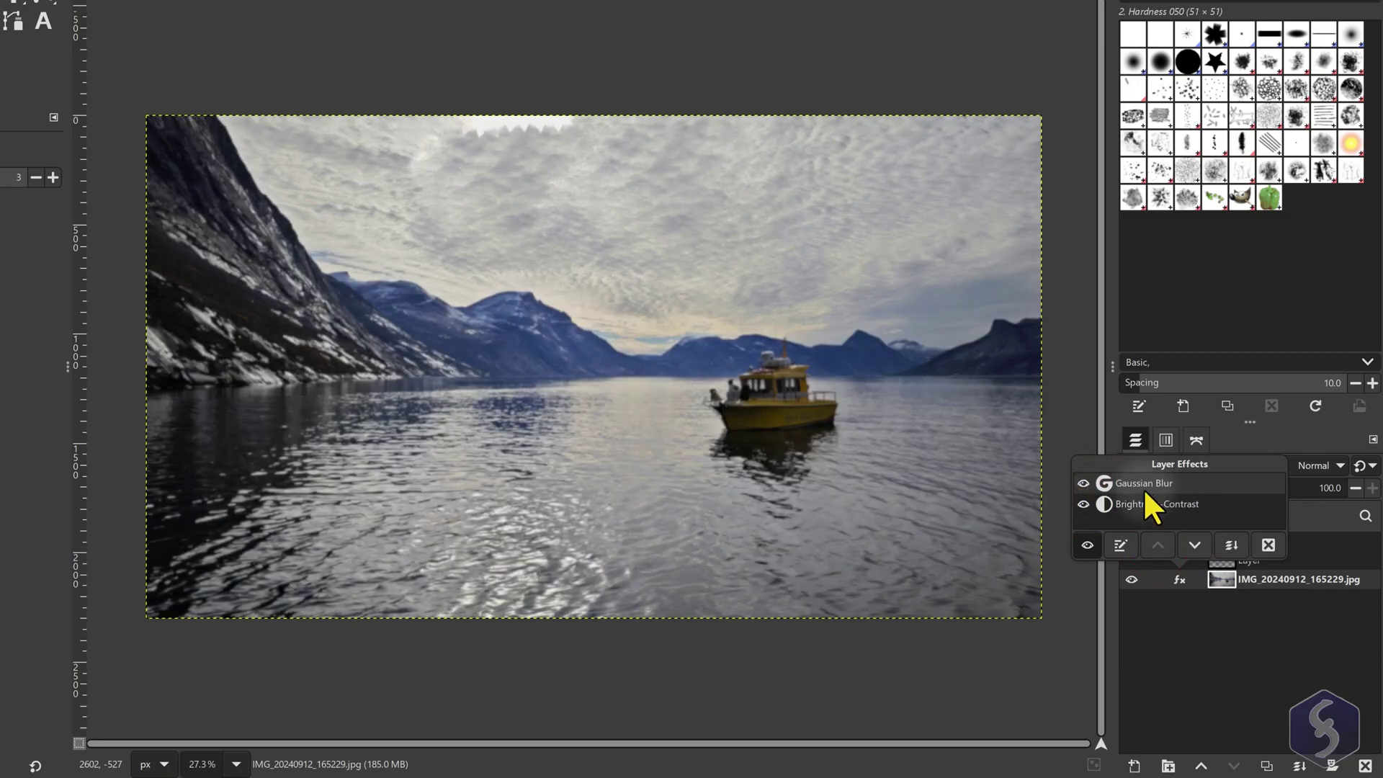
left_click(1117, 545)
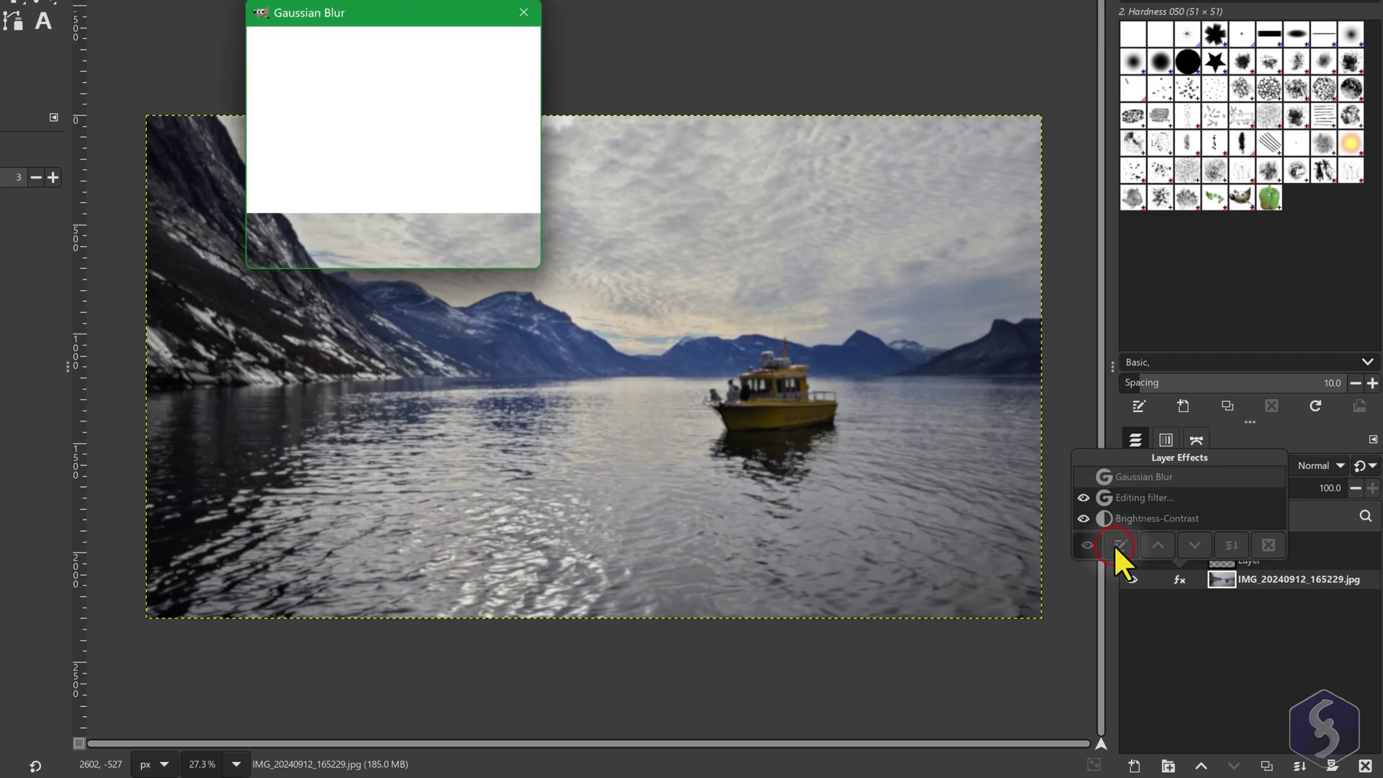
left_click(306, 95)
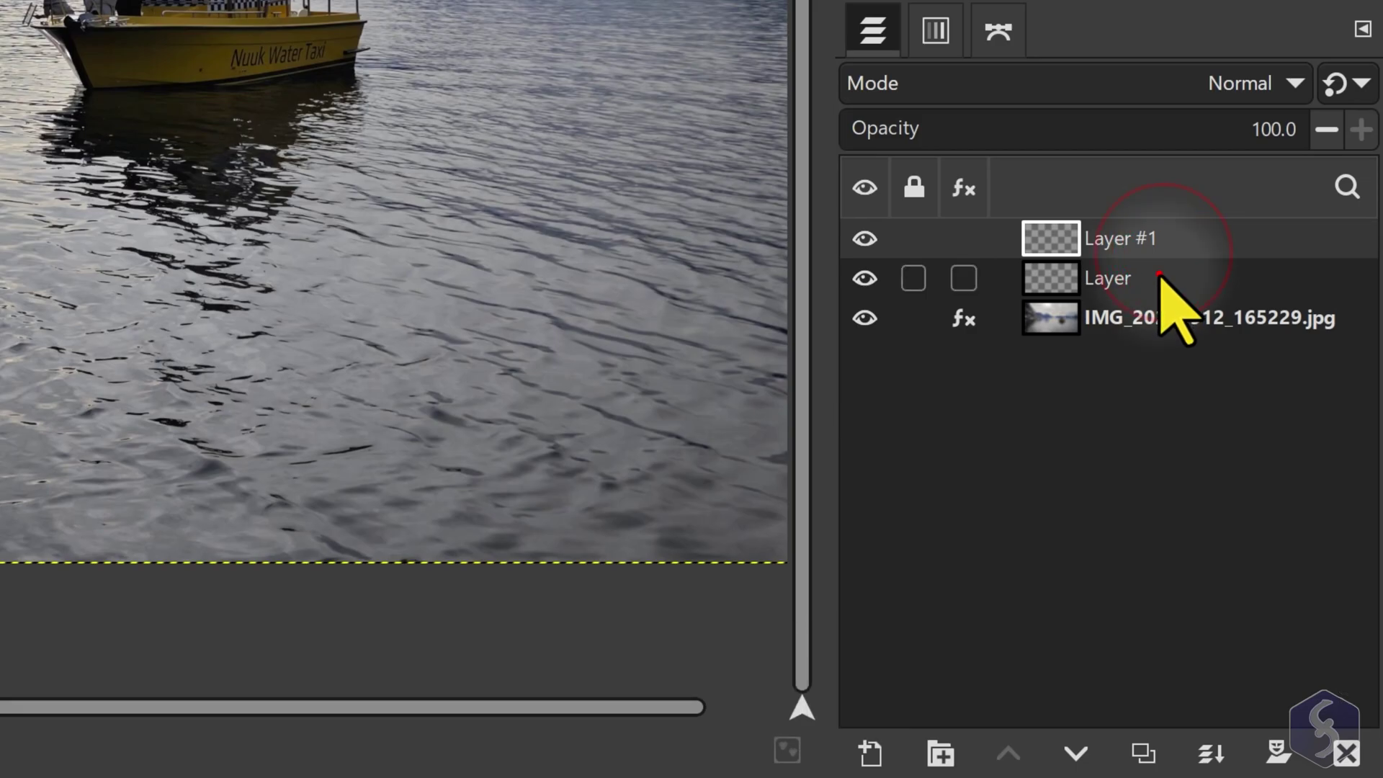
Select the photo layer and shift and resize it with the Unified Transform tool
left_click(1156, 281)
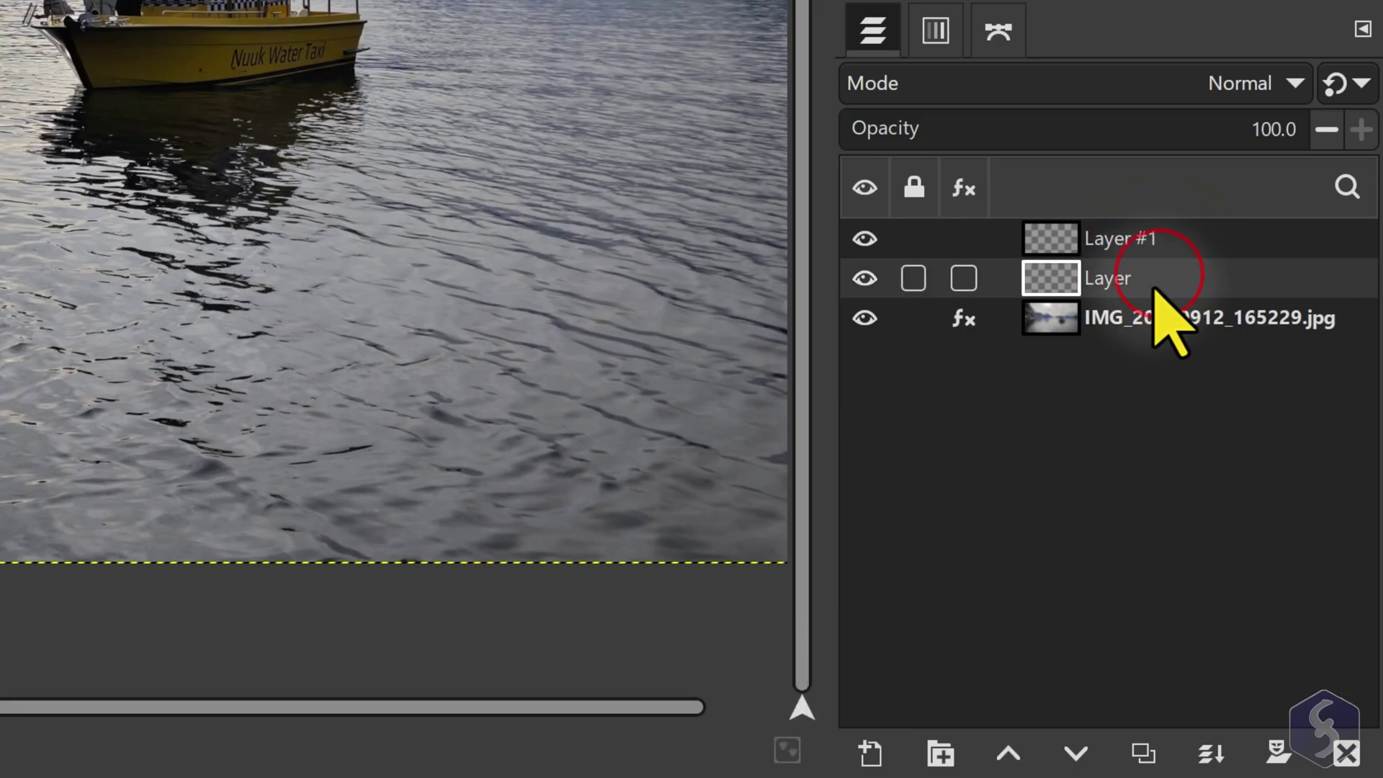
left_click(1137, 321)
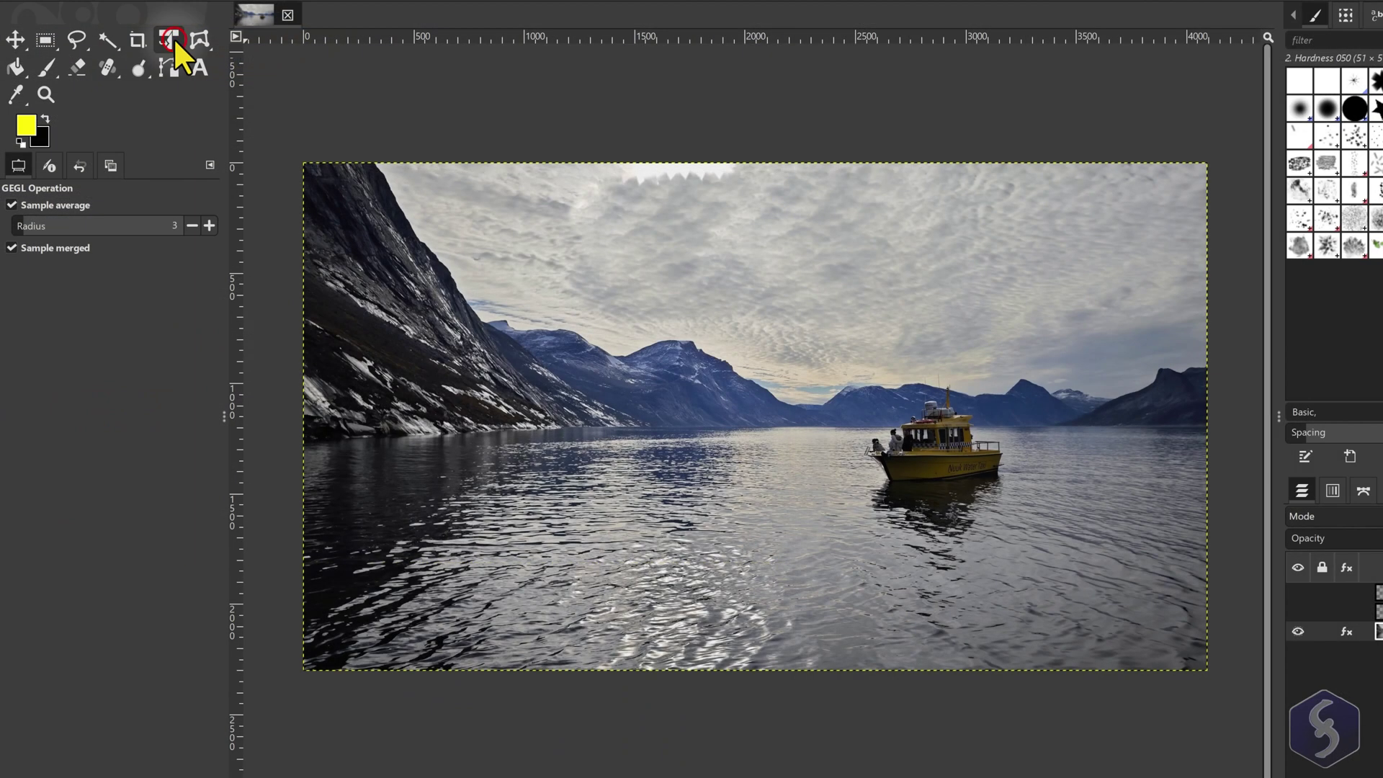
left_click(175, 38)
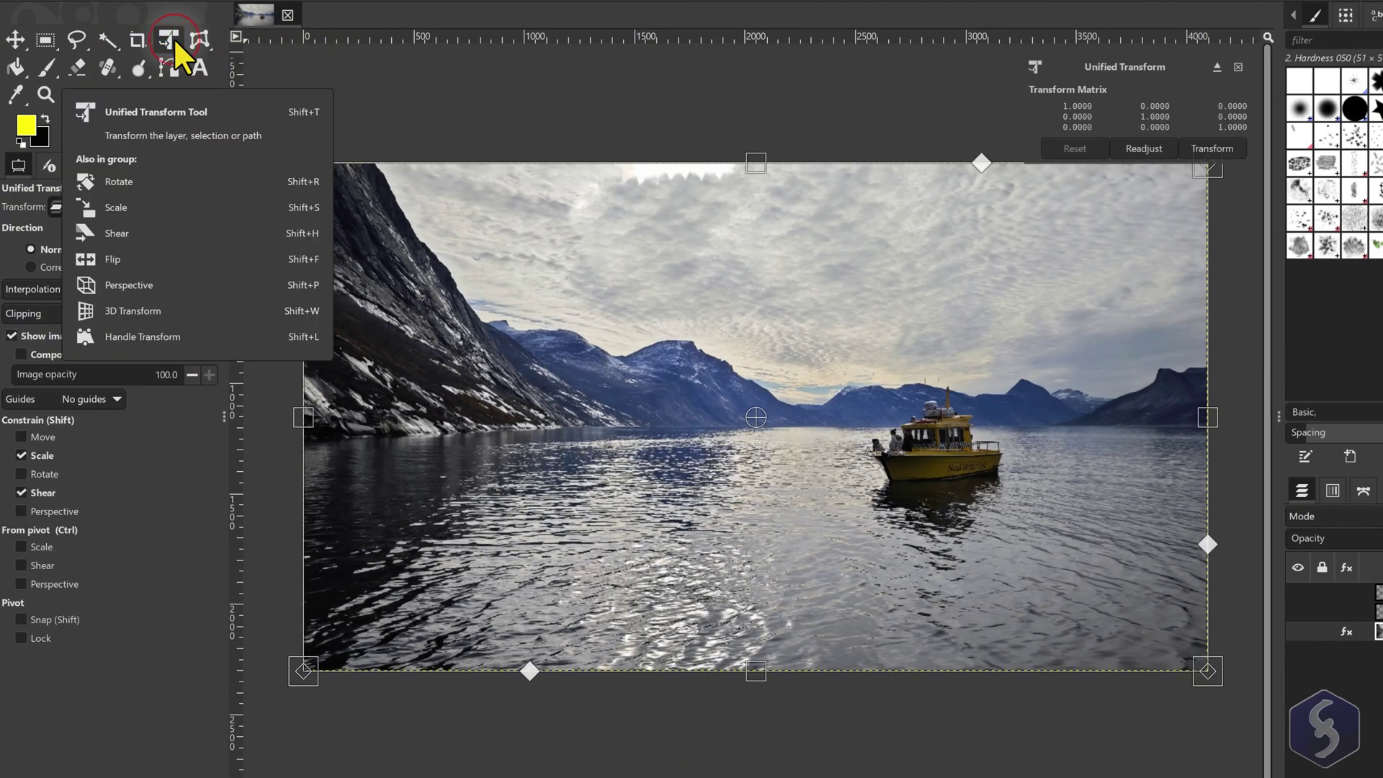
left_click_drag(577, 364, 423, 286)
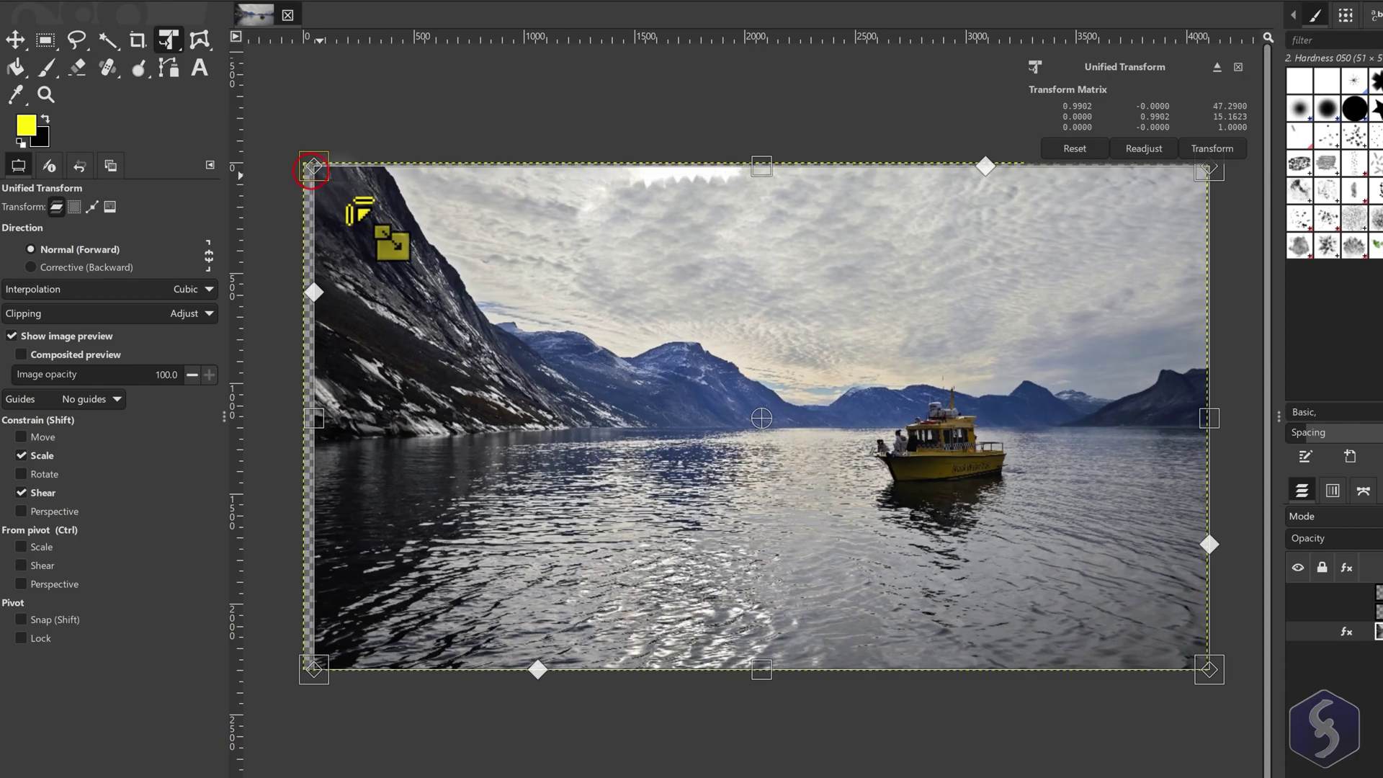
left_click_drag(304, 161, 424, 228)
left_click_drag(371, 169, 420, 328)
Stretch the layer back to fill the canvas, rotate it upright, and shear its left edge
left_click_drag(624, 257, 339, 185)
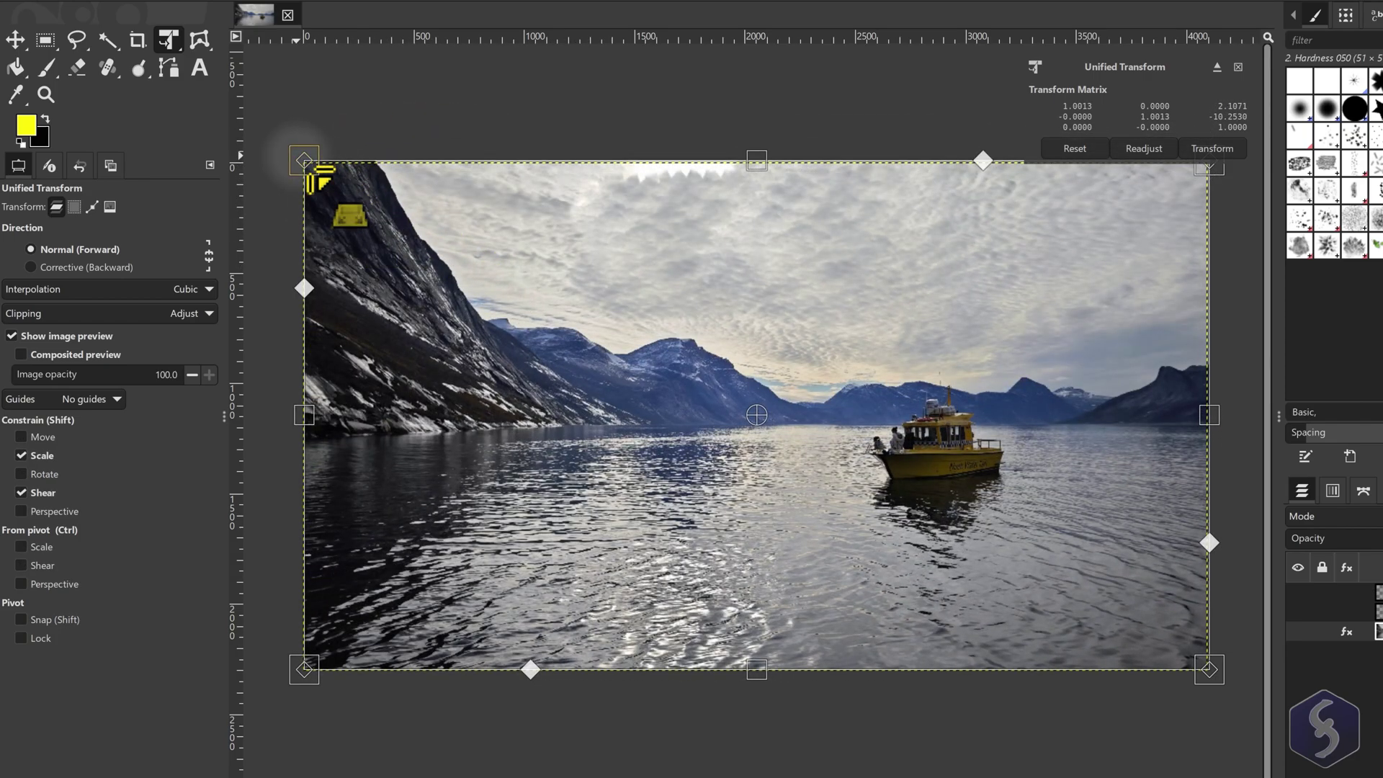
left_click_drag(304, 160, 325, 170)
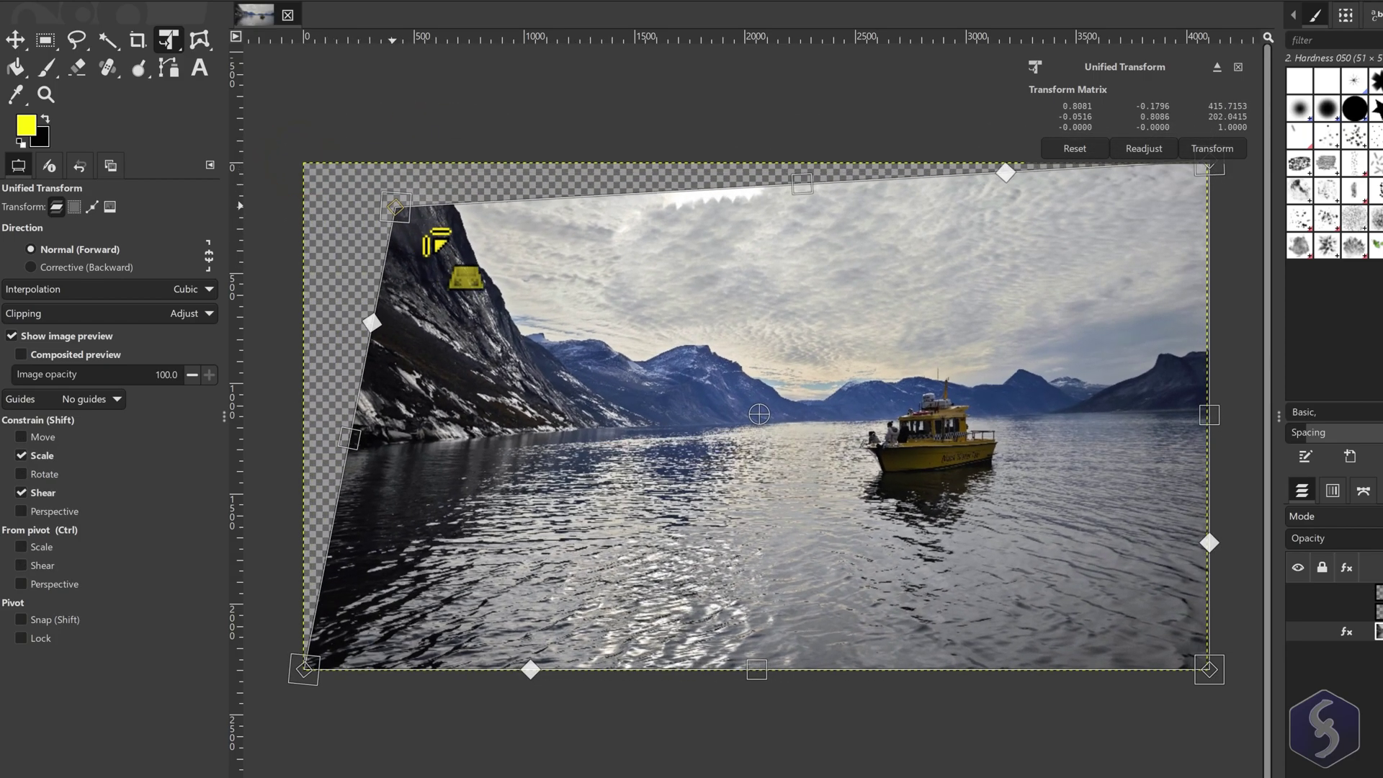
left_click_drag(505, 281, 272, 163)
left_click_drag(272, 259, 370, 741)
key("ctrl+z")
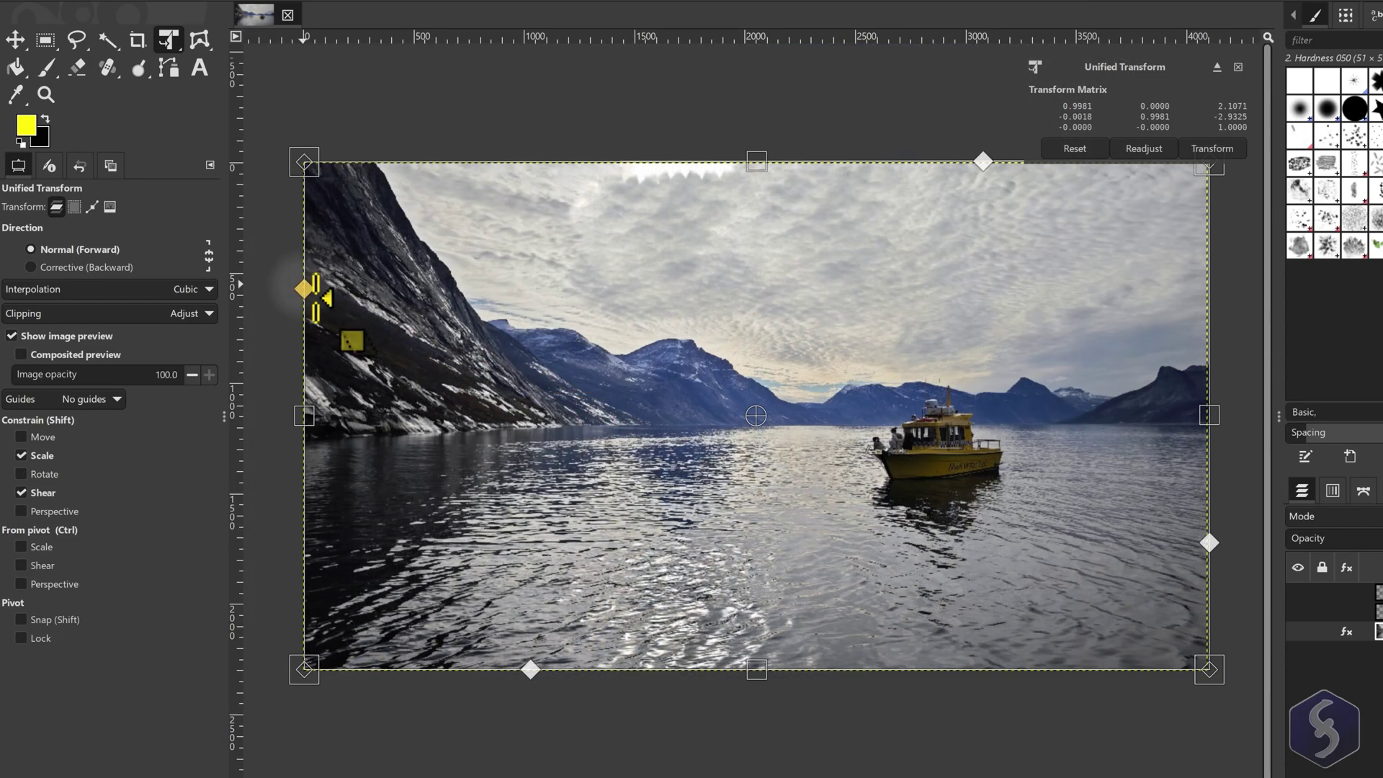
mouse_move(303, 285)
left_mouse_down()
mouse_move(312, 442)
mouse_move(304, 207)
mouse_move(304, 290)
left_mouse_up()
Flip the photo horizontally and vertically with the Flip tool, restoring it each time
left_click(167, 39)
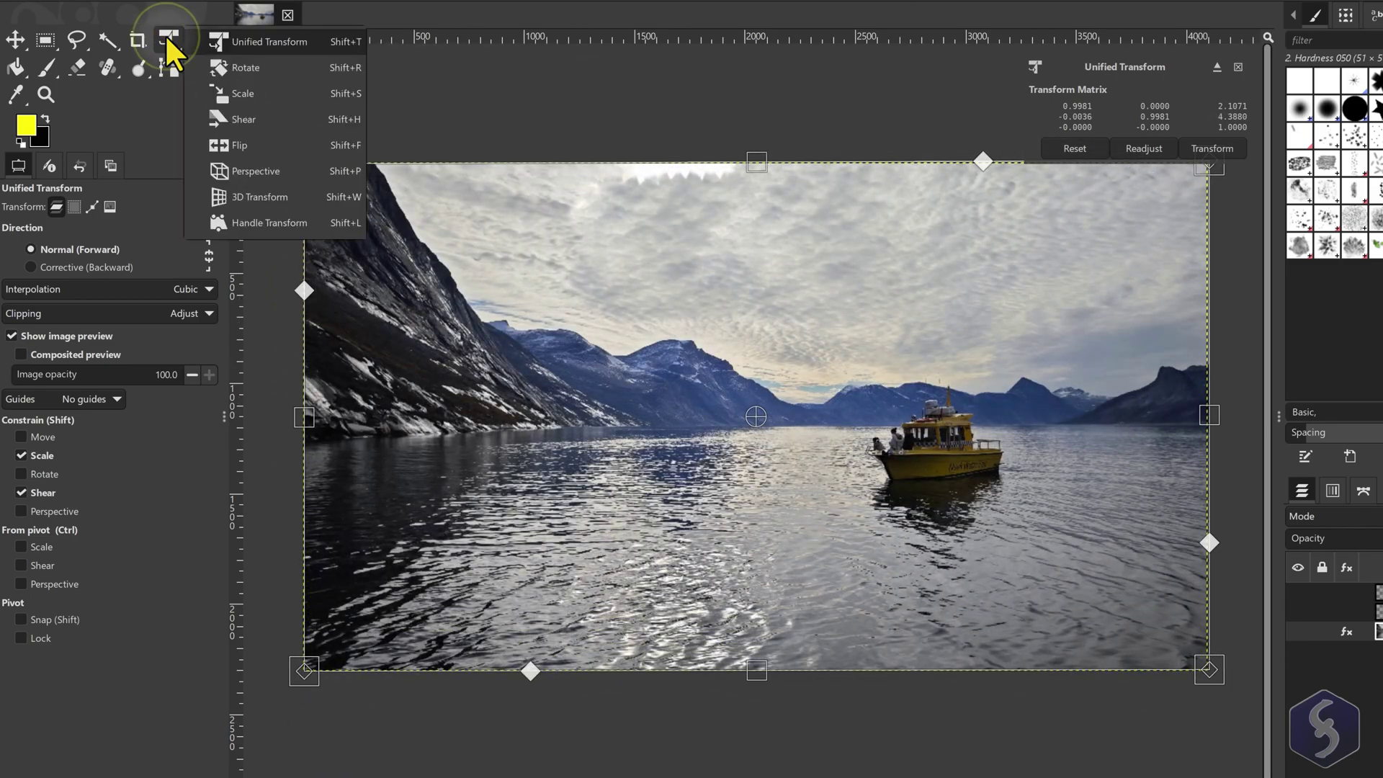
left_click(262, 144)
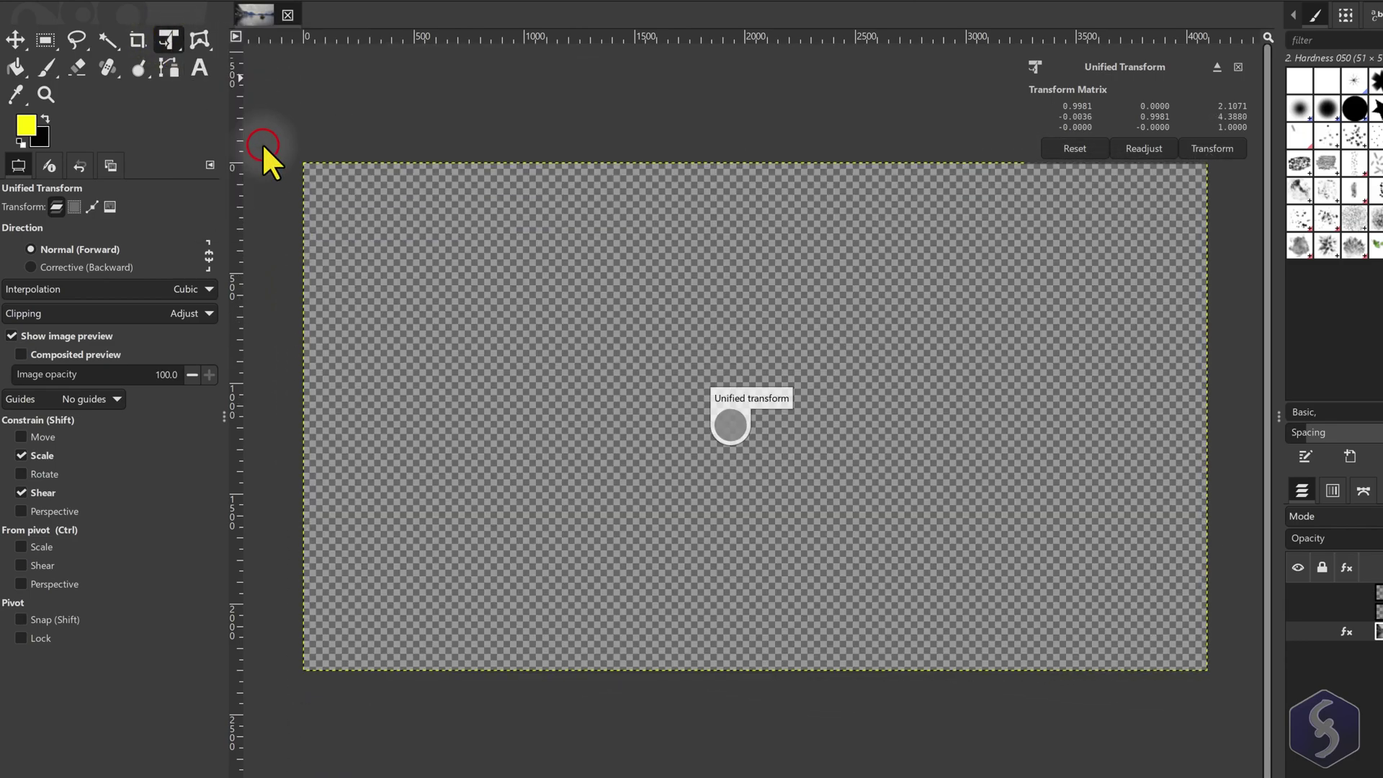
left_click(653, 394)
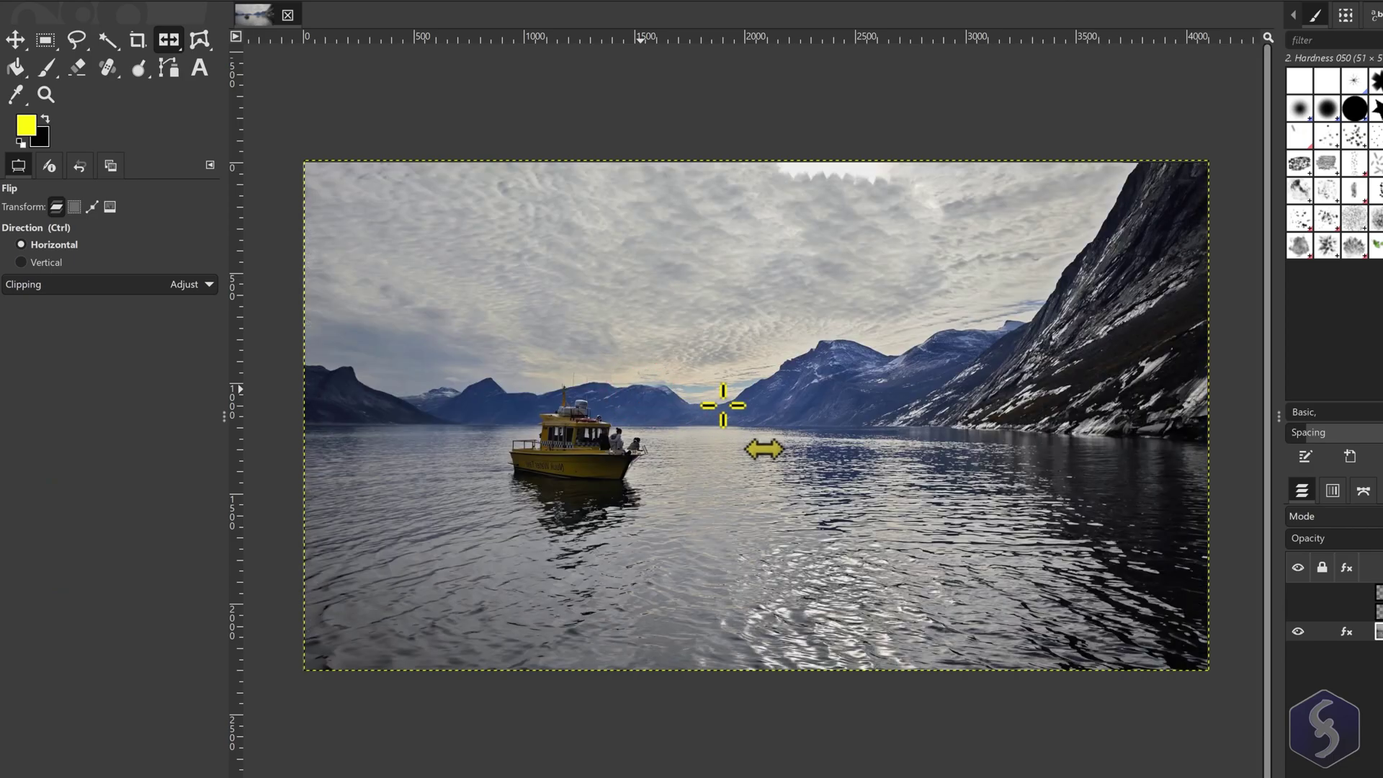
left_click(895, 411)
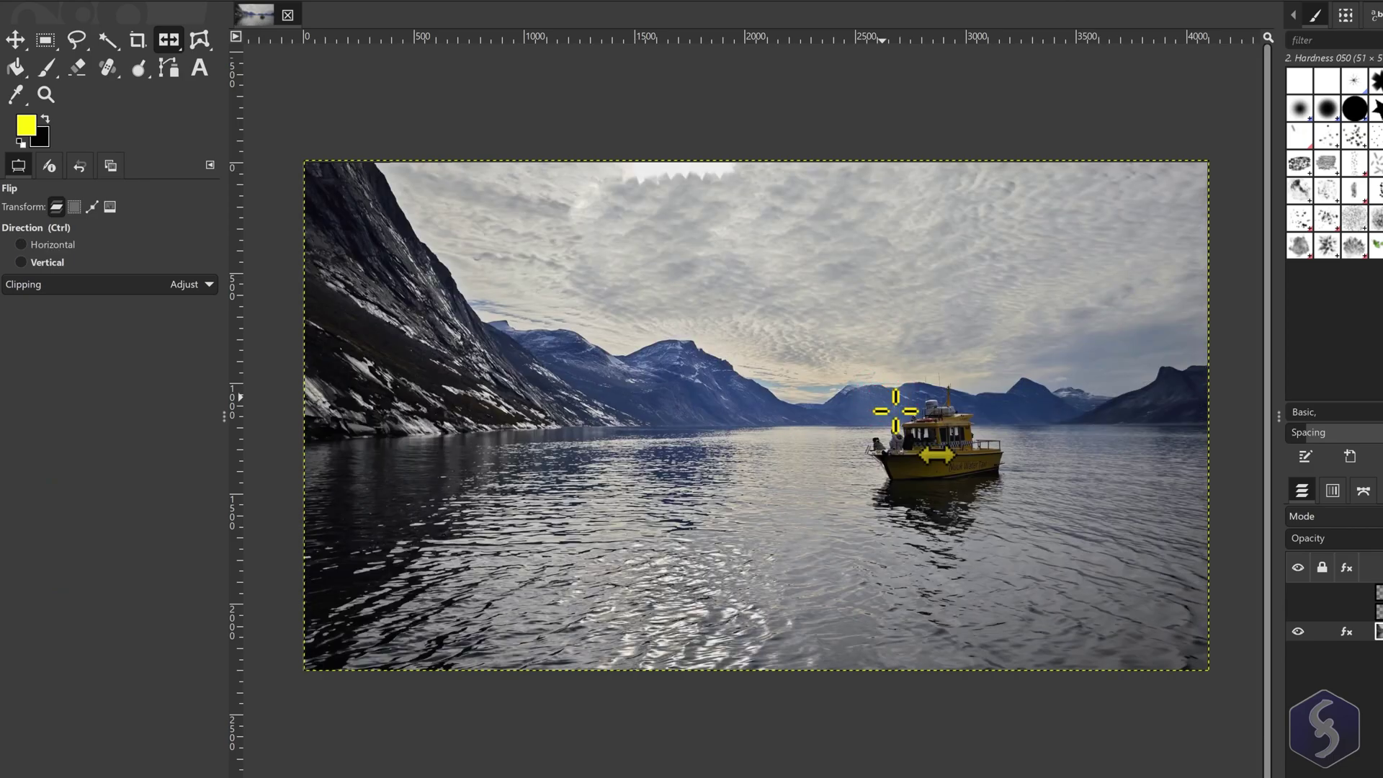
left_click(735, 382)
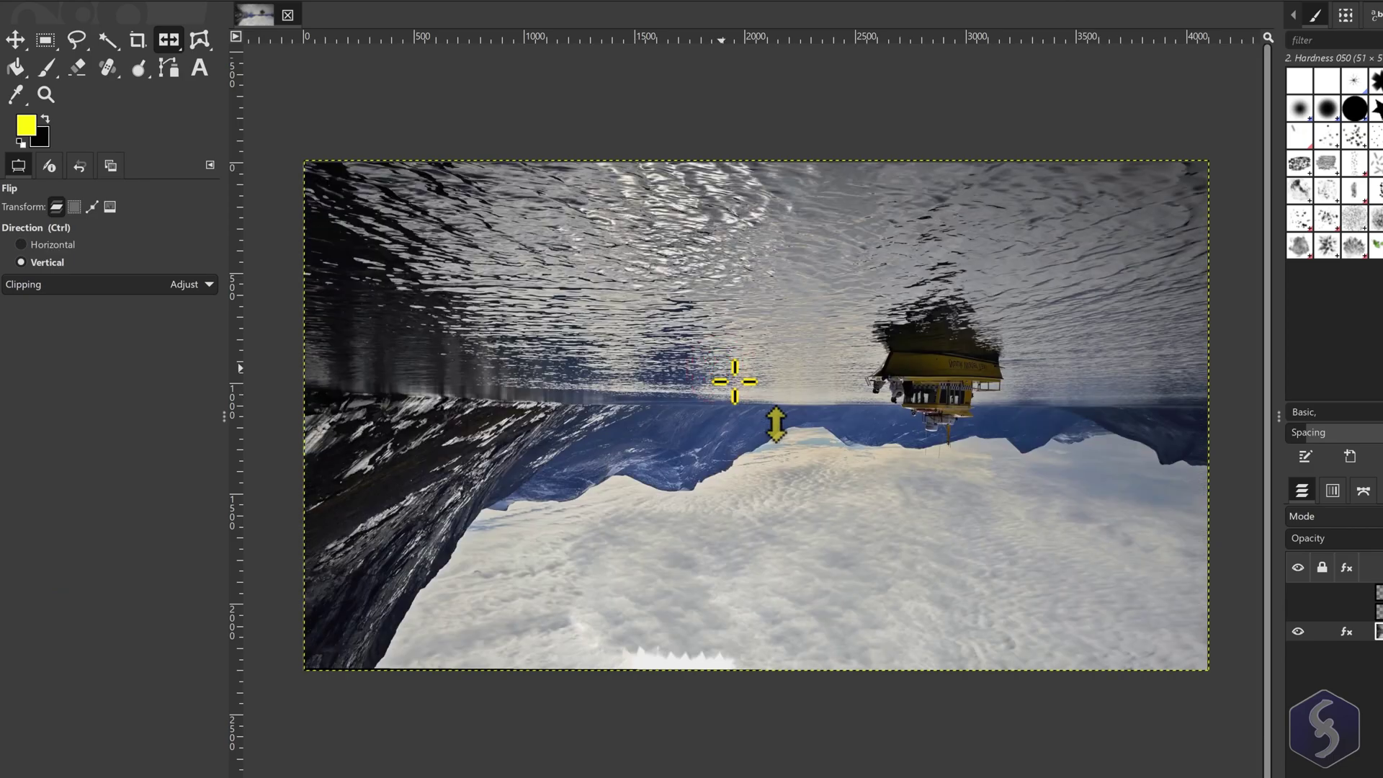
left_click(735, 382, "ctrl")
left_click(198, 37)
Warp two spikes up from the mountain ridge, then cancel the warp
left_click(272, 40)
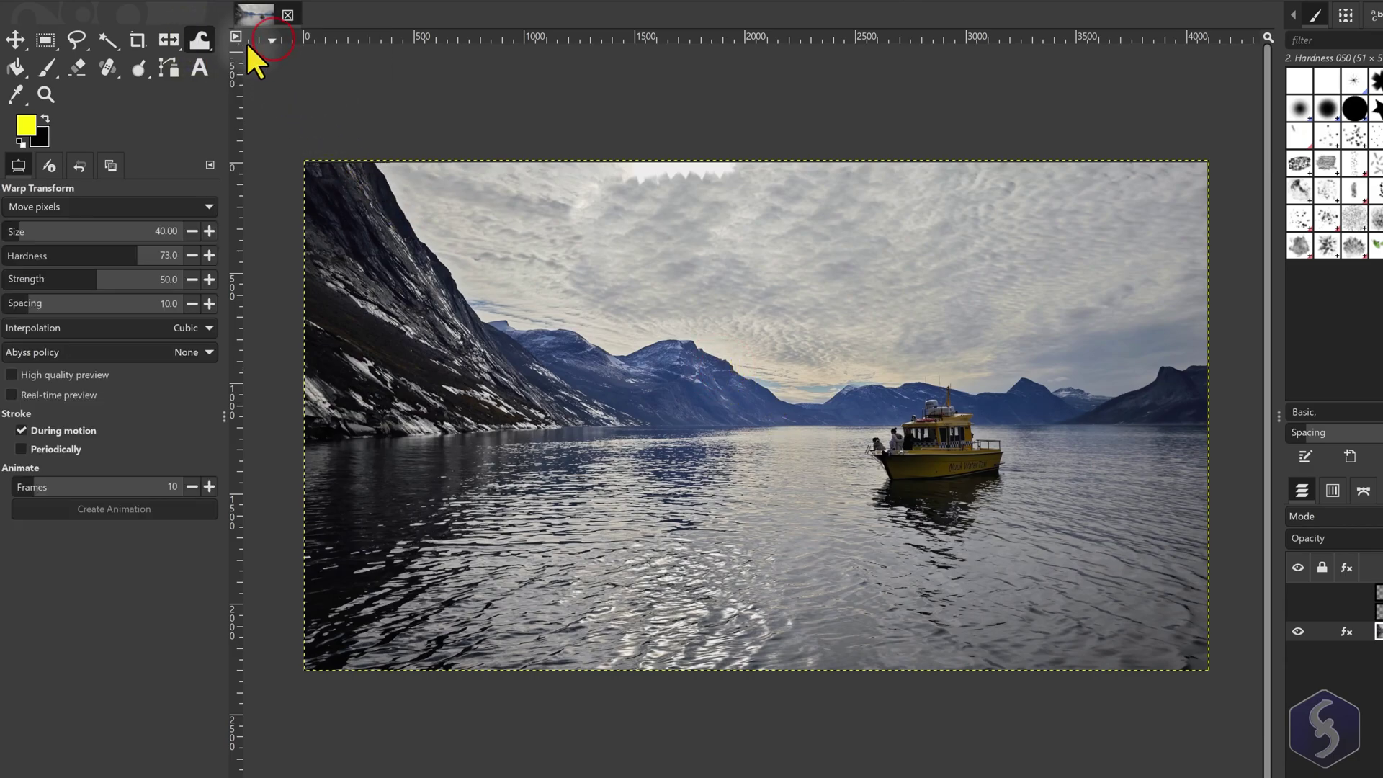
scroll(630, 364, "up", 5)
mouse_move(577, 377)
left_mouse_down()
mouse_move(633, 364)
mouse_move(666, 324)
left_mouse_up()
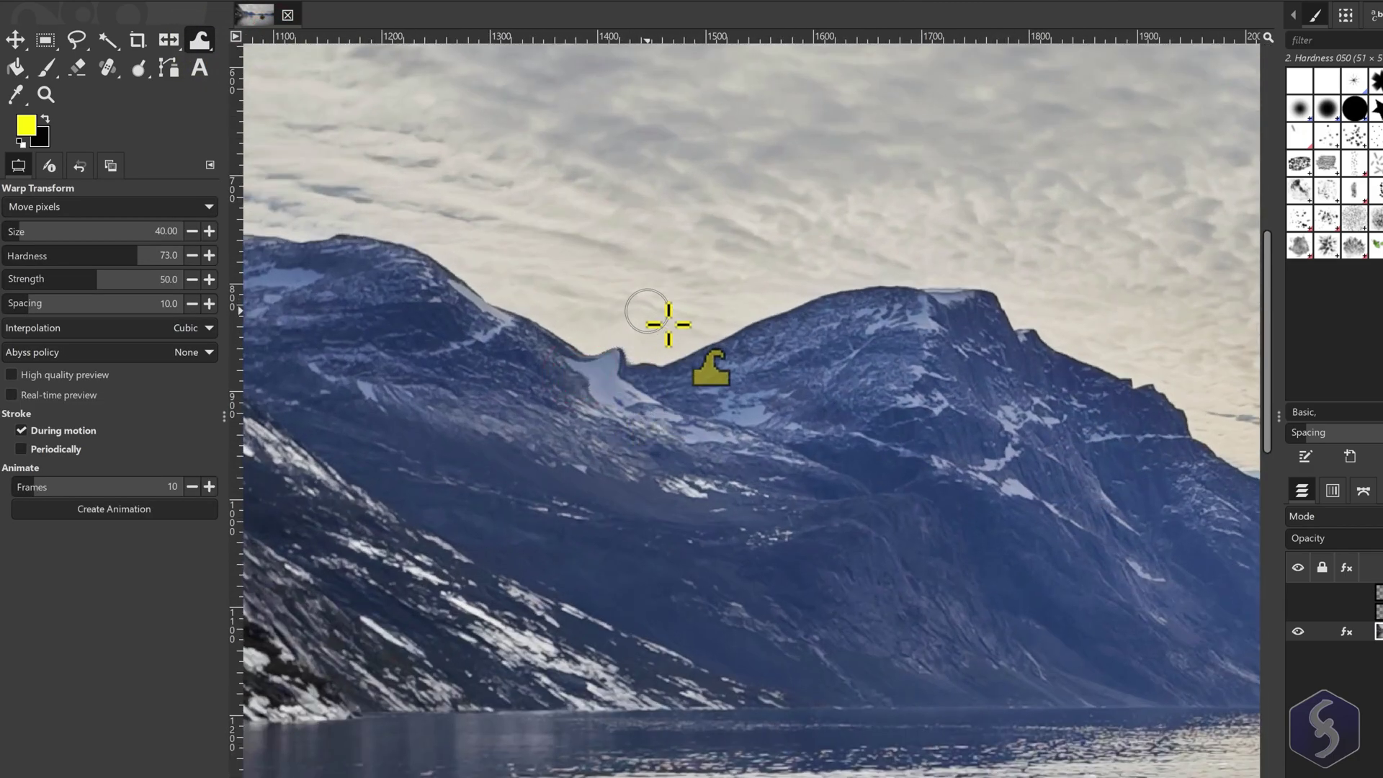
left_click_drag(658, 384, 677, 316)
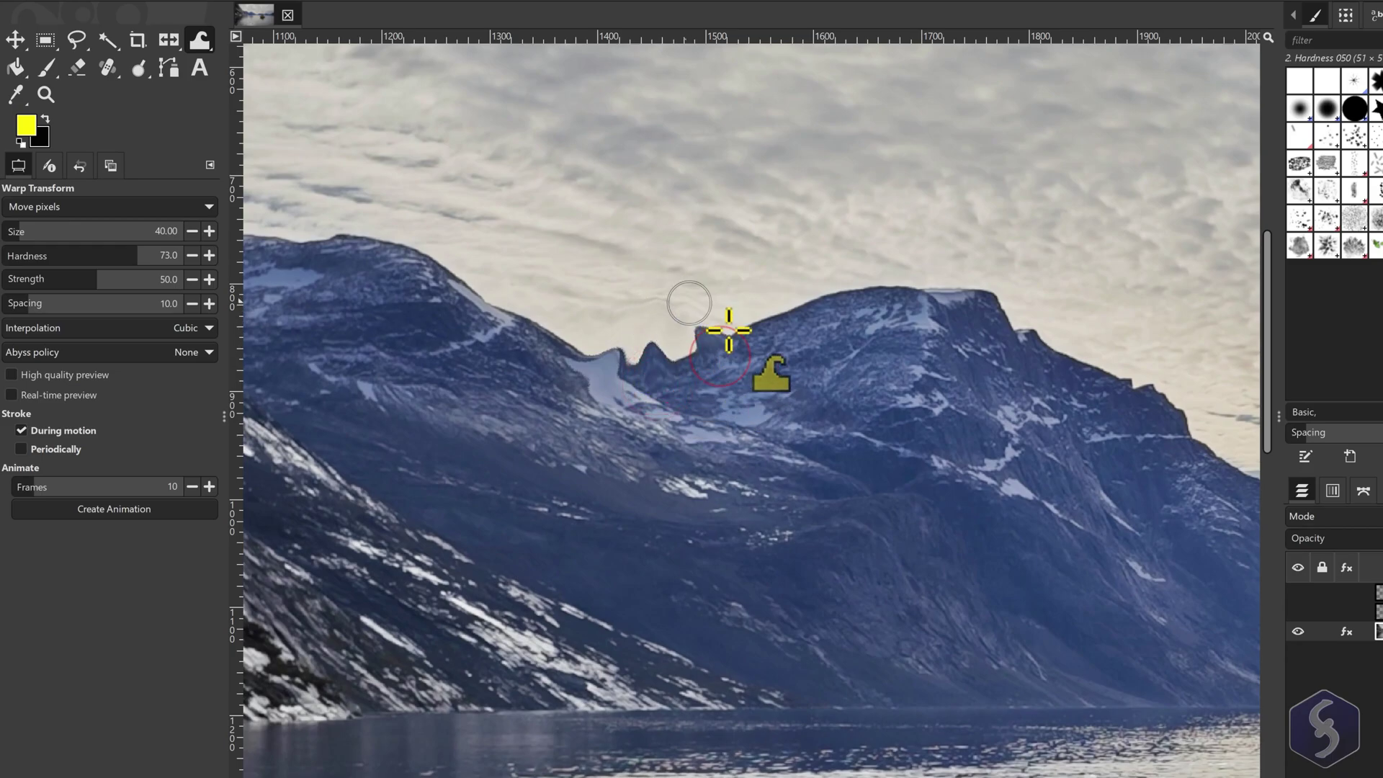
key("Escape")
Build a closed Cage Transform cage of seven points around the yellow boat's hull
left_click(196, 37)
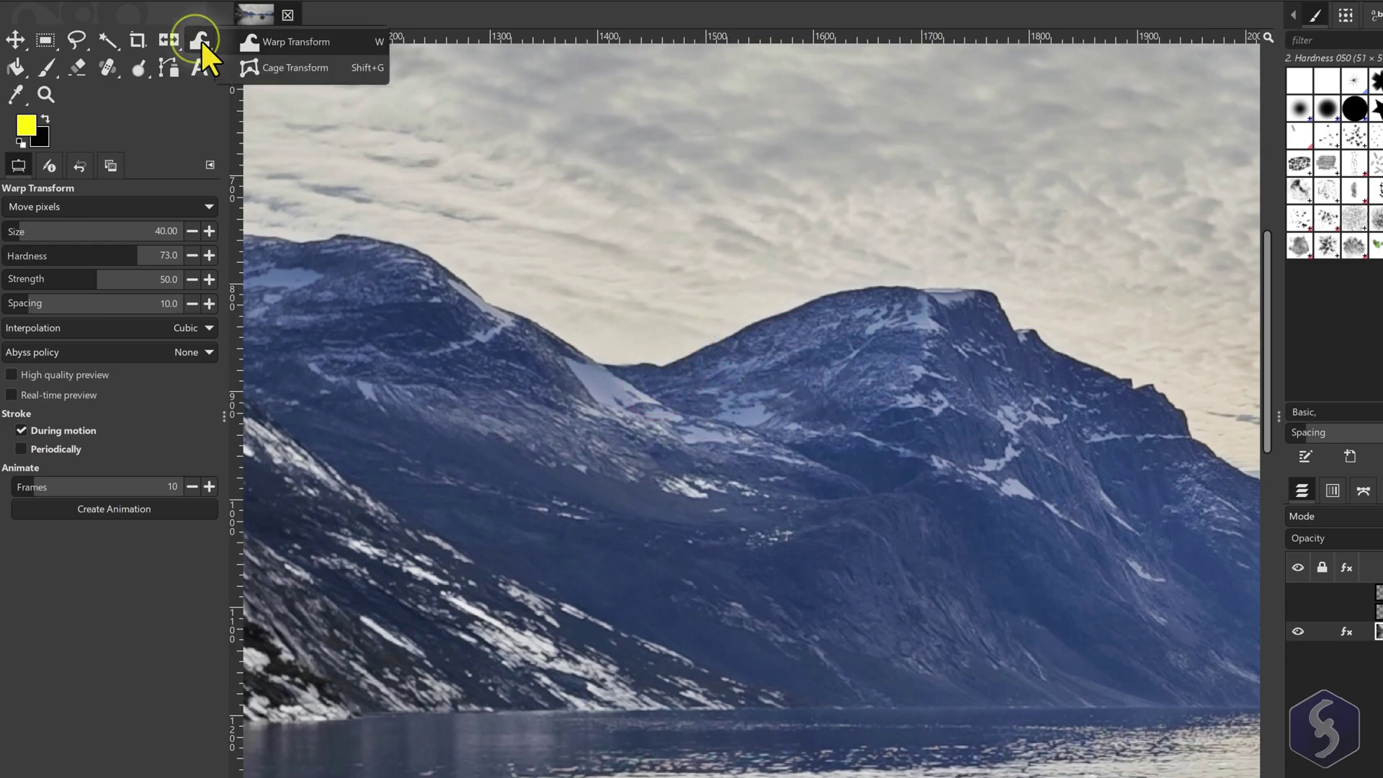
left_click(268, 62)
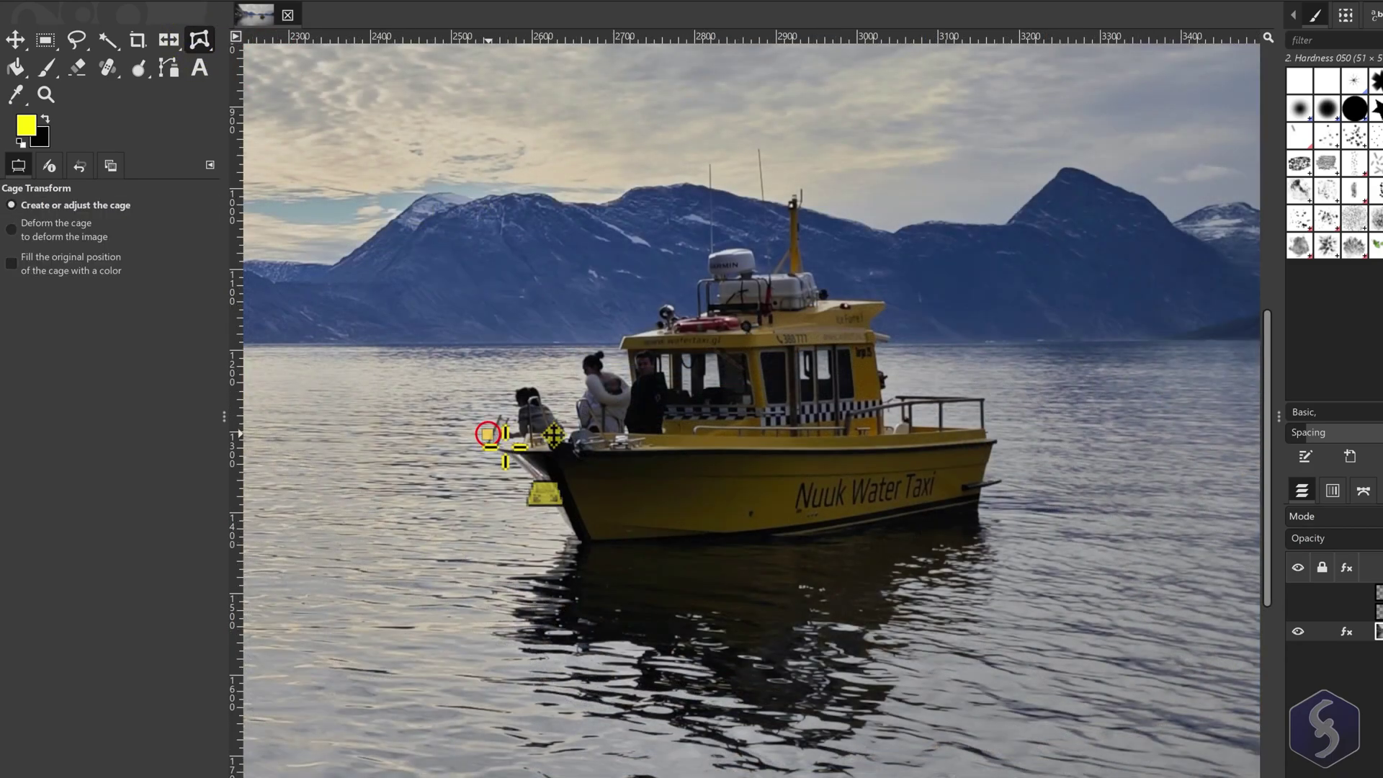
left_click(569, 423)
left_click(982, 429)
left_click(979, 500)
left_click(772, 536)
left_click(573, 537)
left_click(532, 468)
left_click(488, 435)
Pull the hull's bottom down, apply the cage deformation, and select a 712 × 442 px sky rectangle
left_click_drag(782, 545, 790, 587)
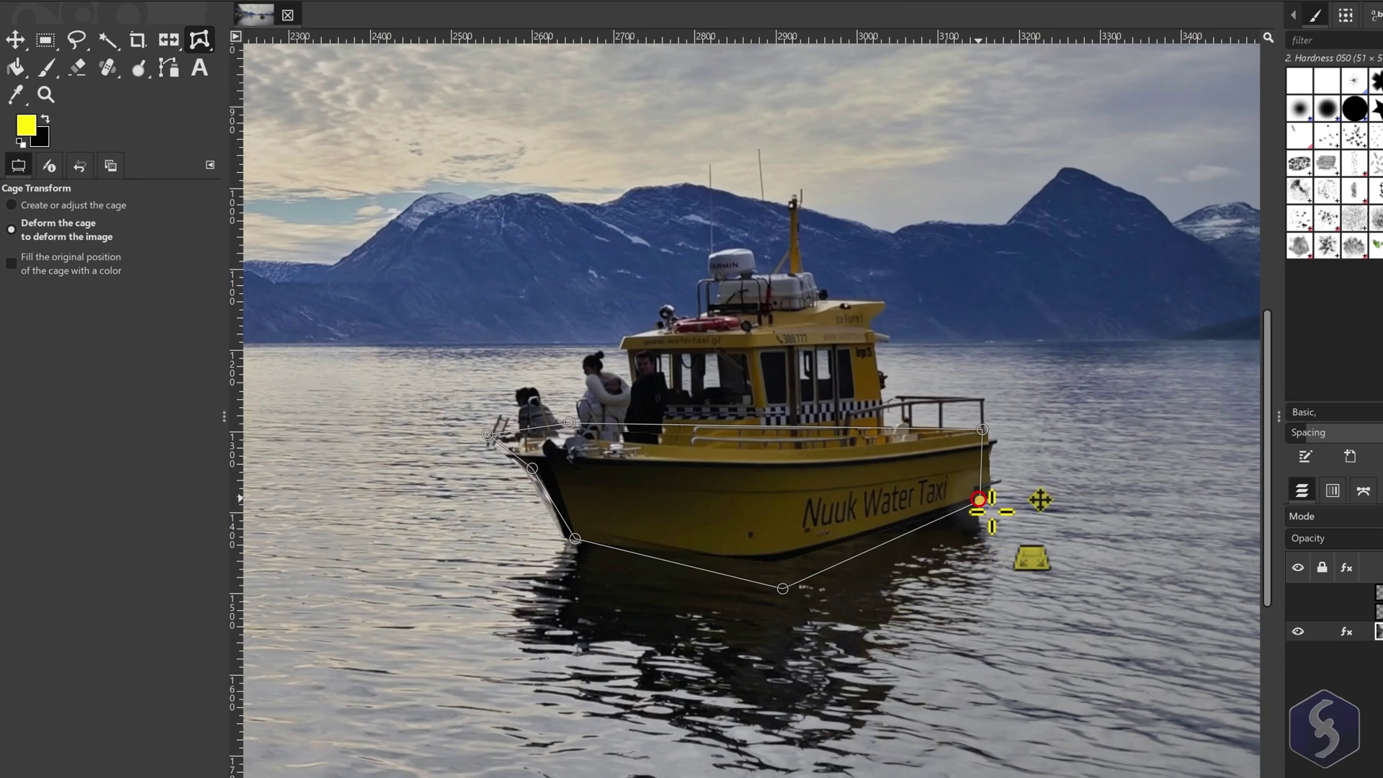
key("Return")
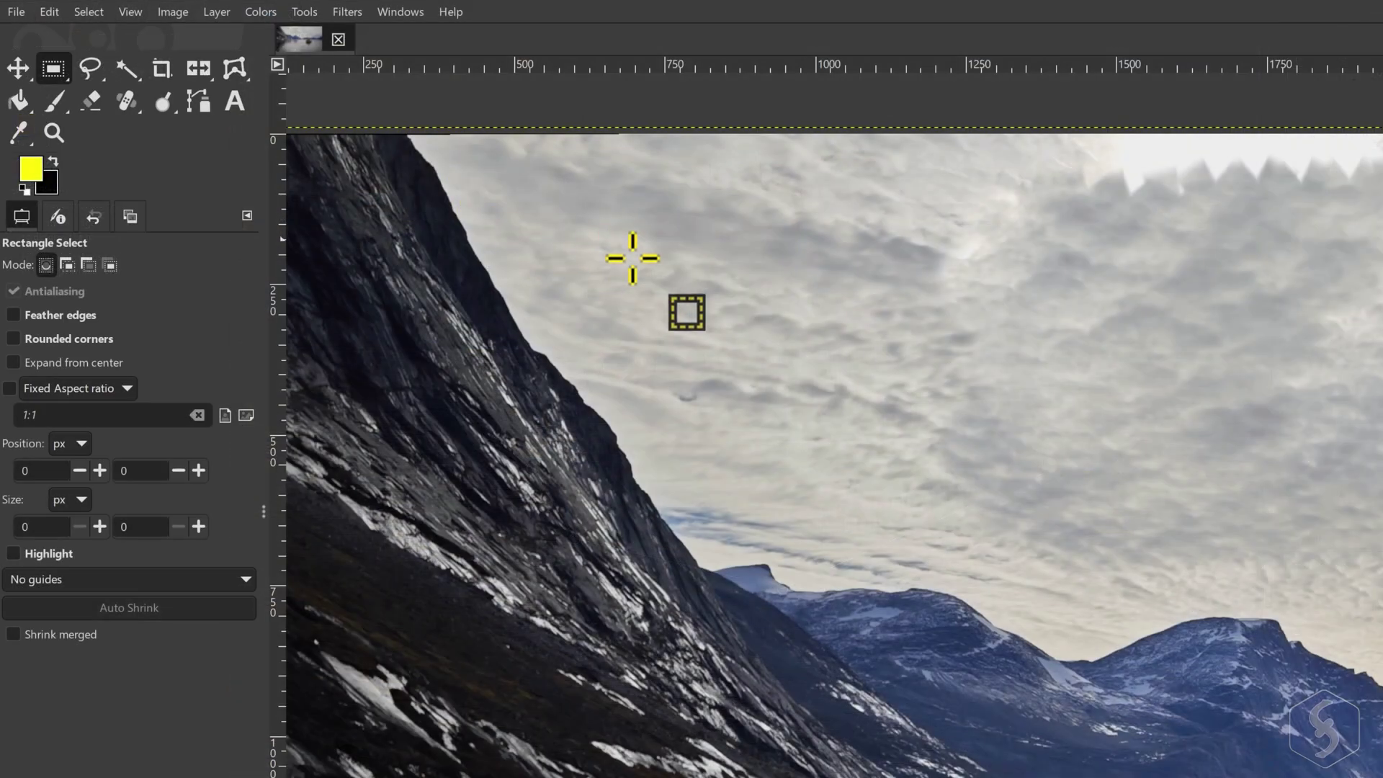
left_click_drag(639, 237, 1067, 503)
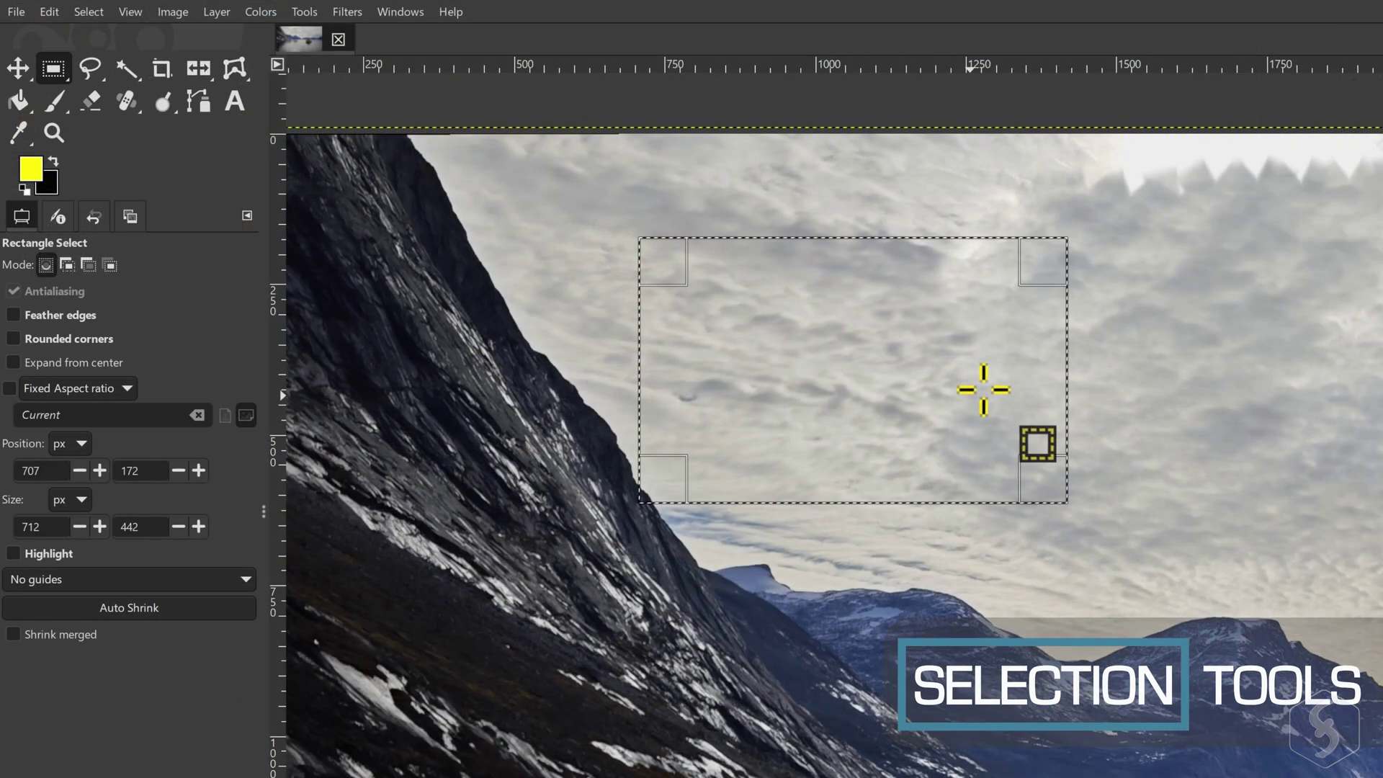
Paint a blue zigzag inside the selection, undo it, and invert the selection's colours
key("p")
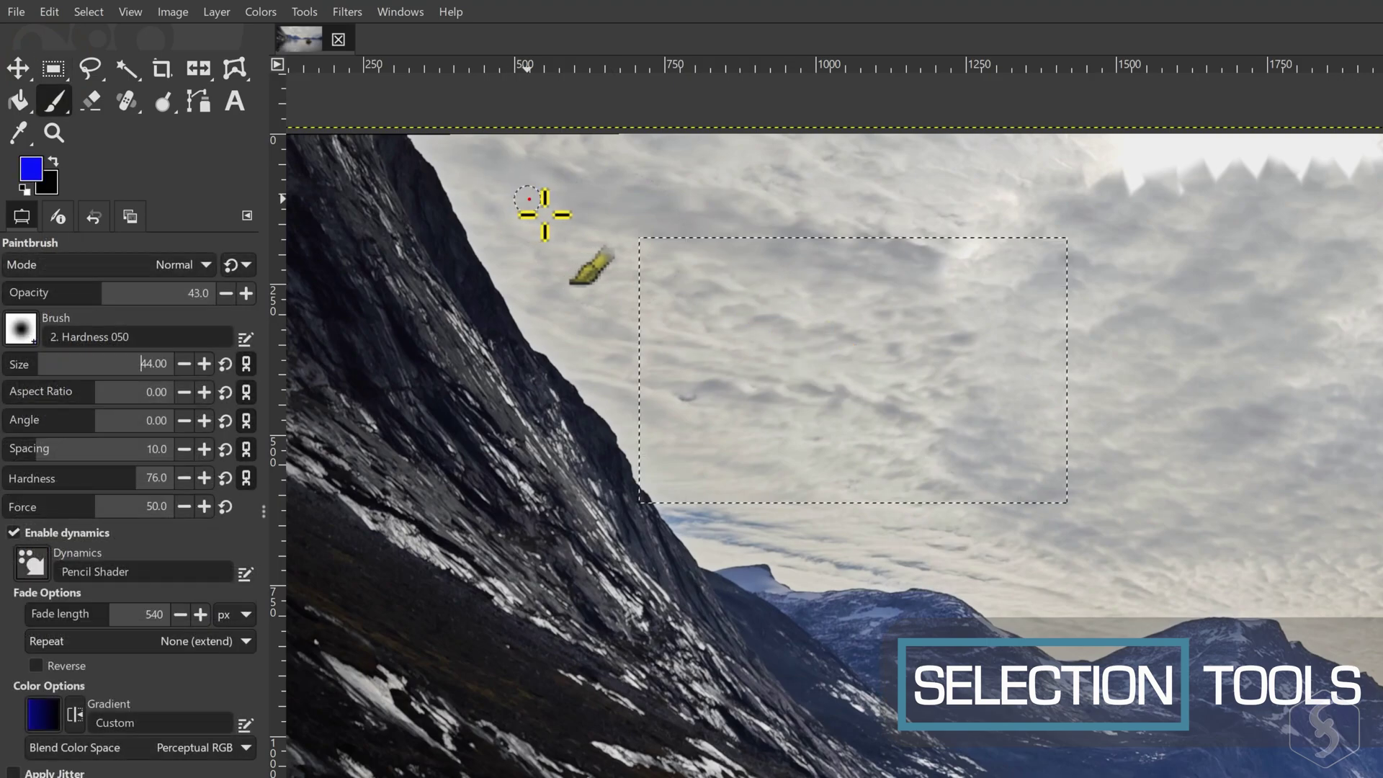
mouse_move(623, 252)
left_mouse_down()
mouse_move(779, 279)
mouse_move(701, 325)
mouse_move(883, 356)
mouse_move(933, 420)
mouse_move(855, 451)
mouse_move(955, 501)
left_mouse_up()
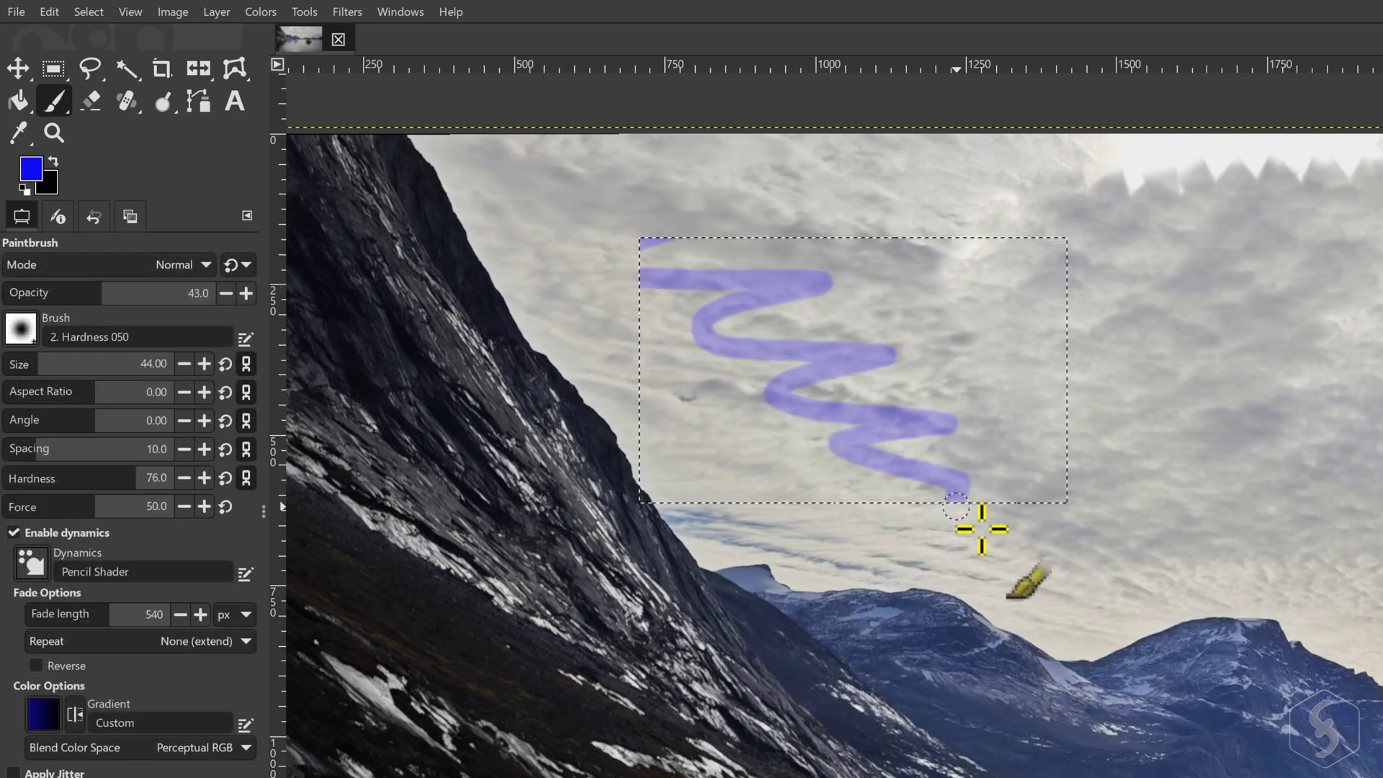
key("ctrl+z")
left_click(256, 12)
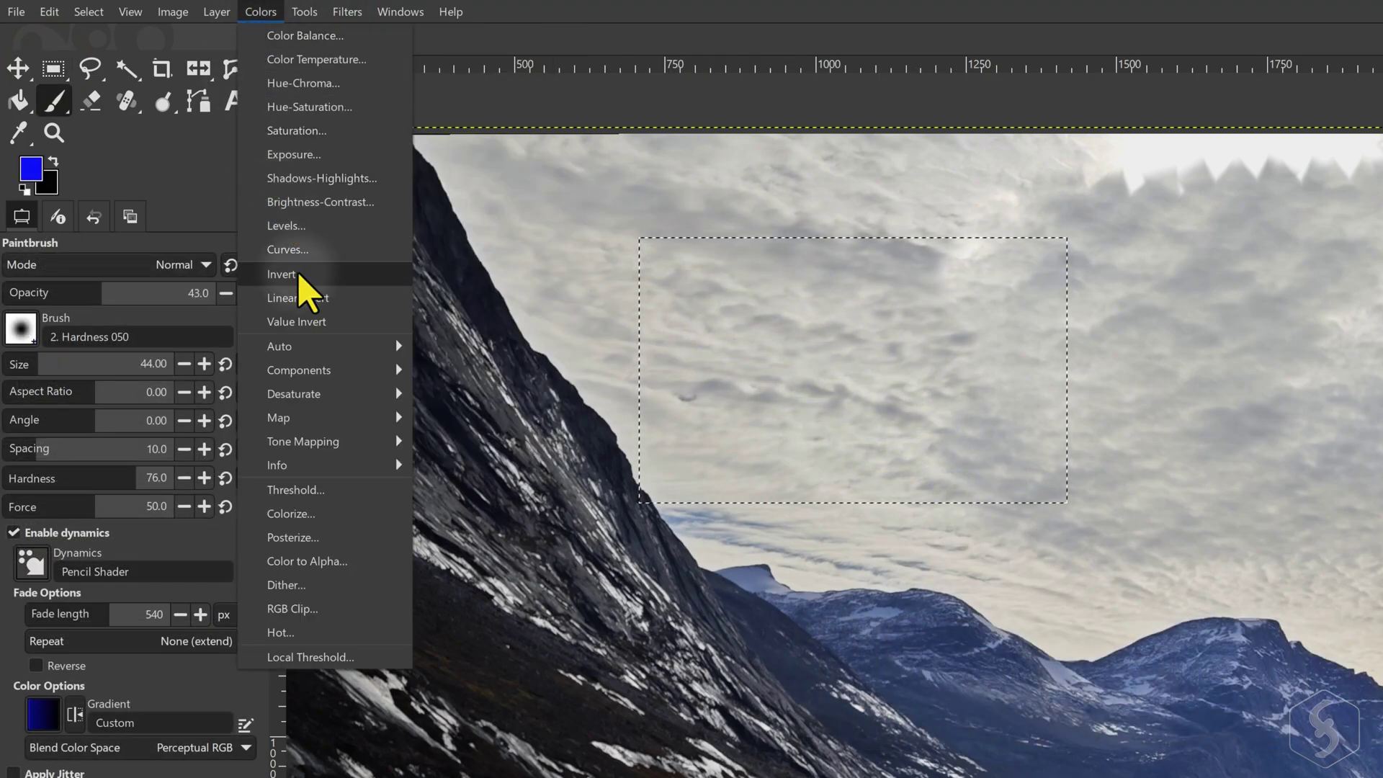
left_click(297, 273)
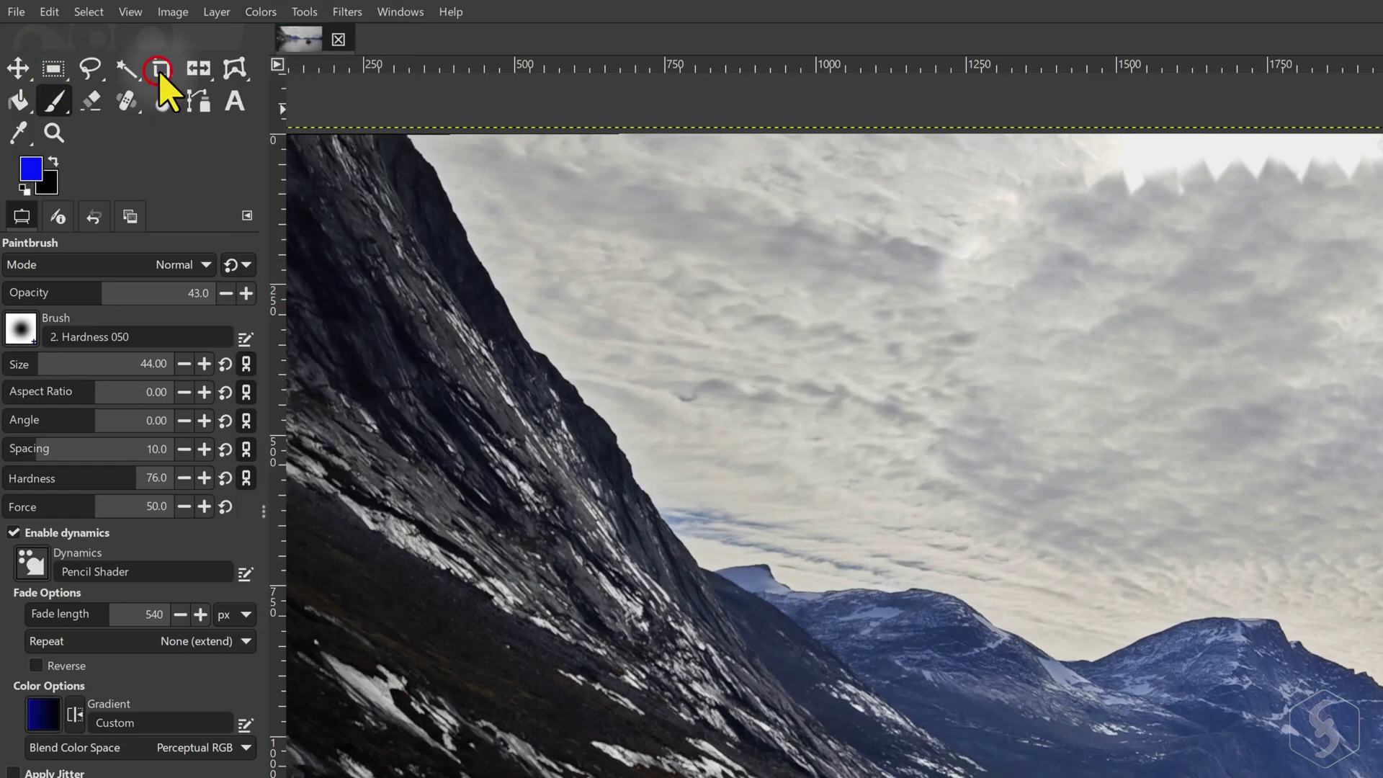
Select a new rectangle of sky, then an oval area with Ellipse Select
key("r")
left_click_drag(601, 219, 964, 424)
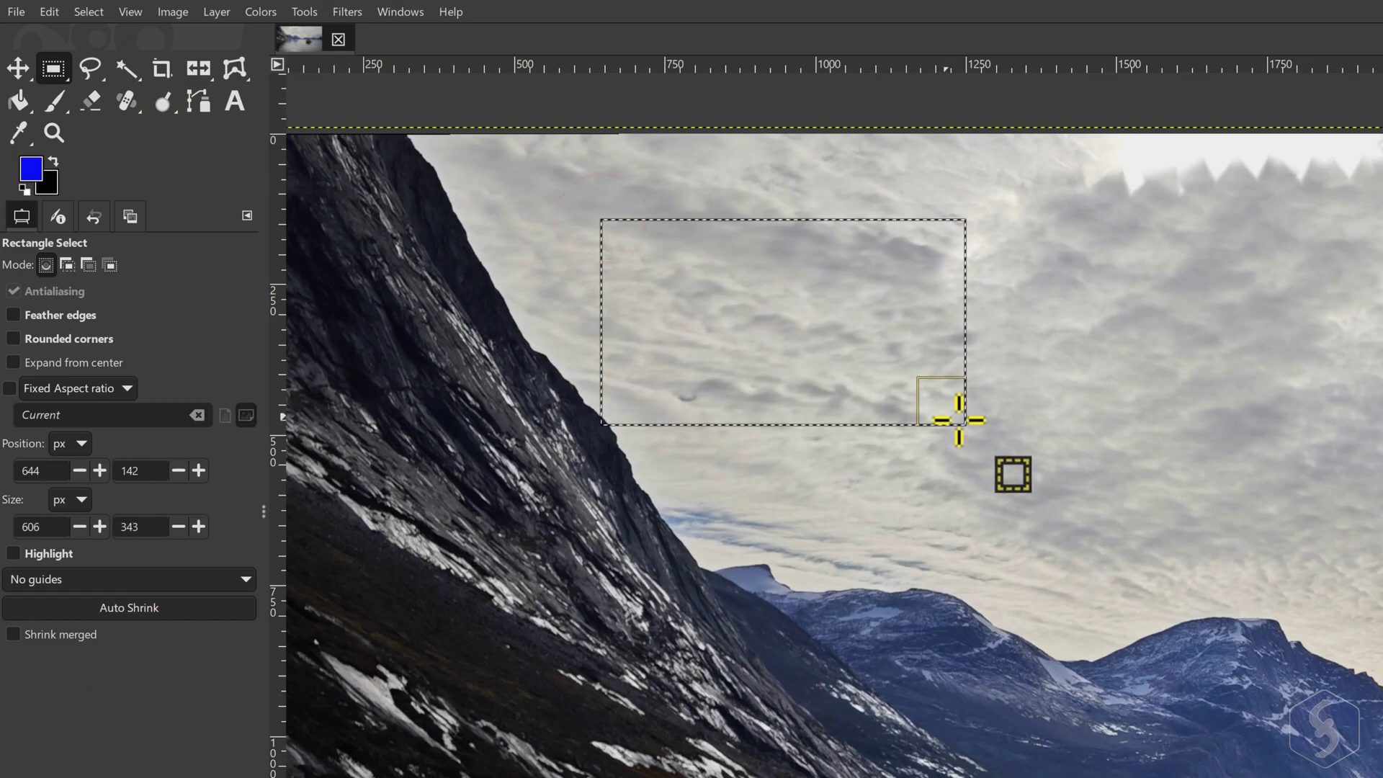
left_click_drag(68, 70, 170, 108)
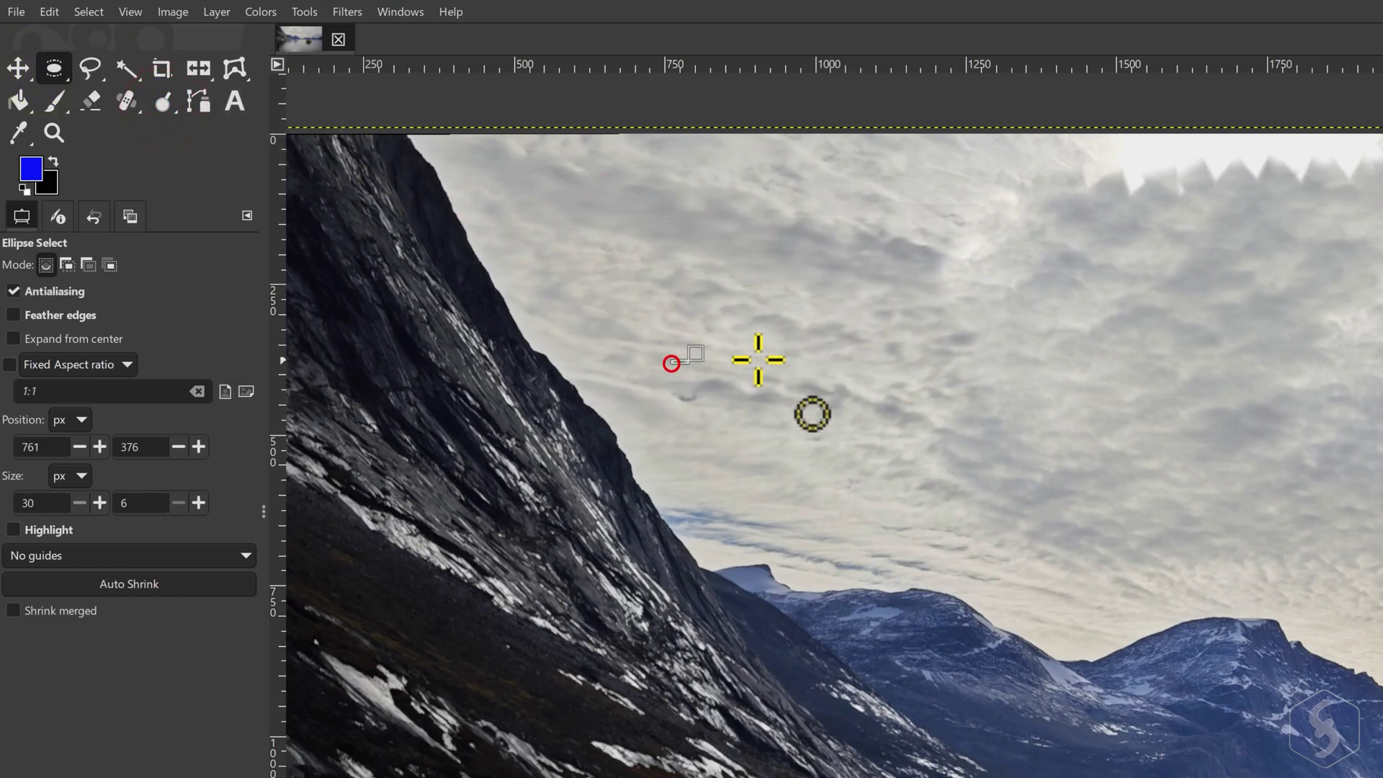
left_click_drag(758, 360, 901, 223)
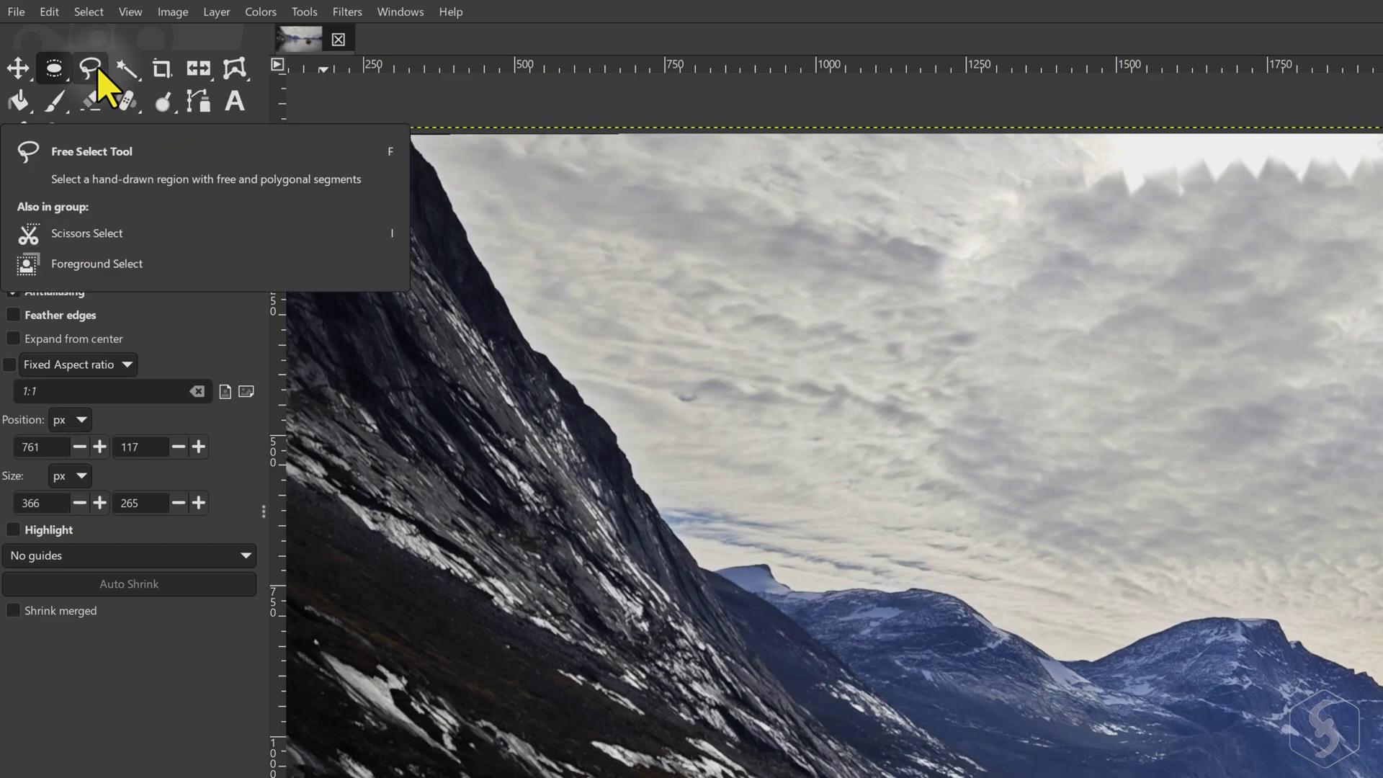
Outline a sky area with Free Select using straight and freehand edges, then select a 546 × 310 px rectangle
left_click(98, 70)
left_click(684, 210)
left_click(648, 344)
left_click(820, 412)
mouse_move(820, 412)
left_mouse_down()
mouse_move(920, 355)
mouse_move(898, 272)
mouse_move(692, 208)
left_mouse_up()
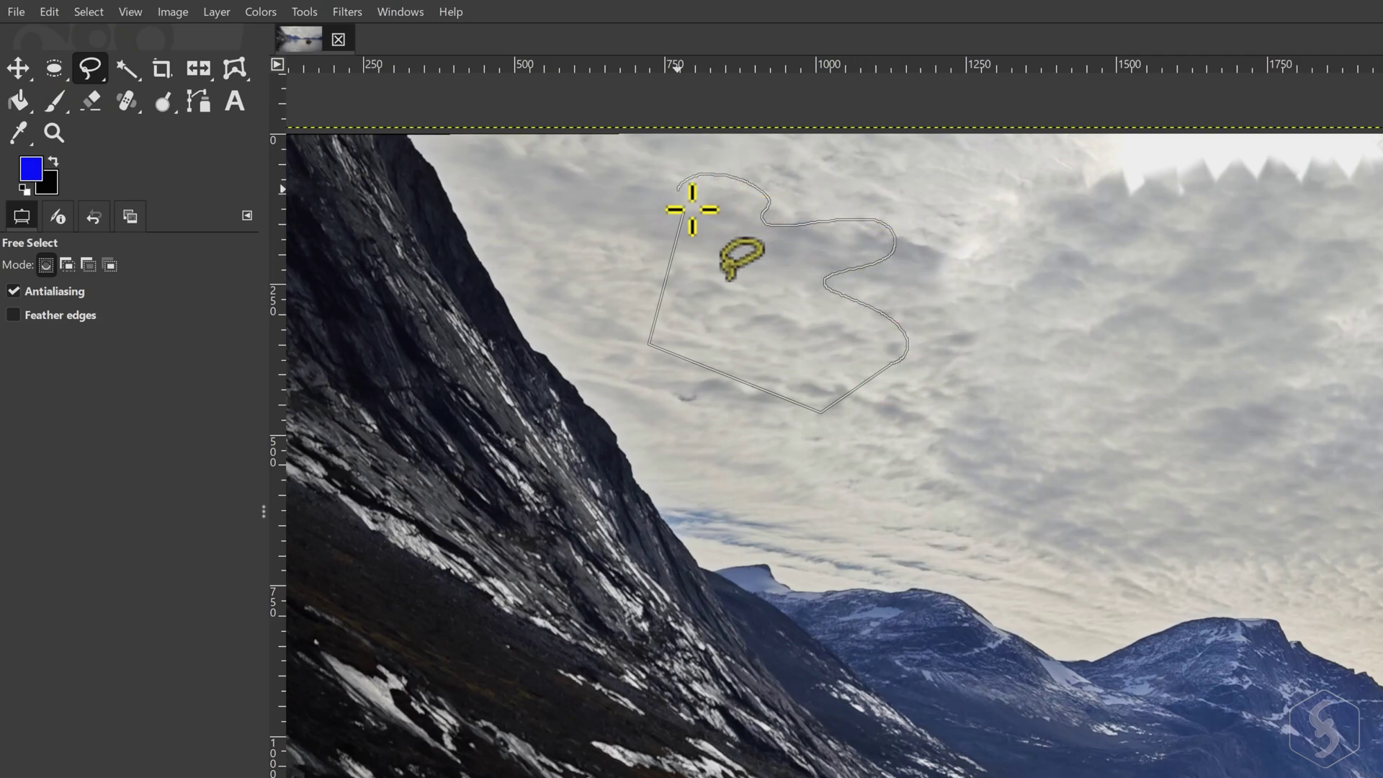
key("Return")
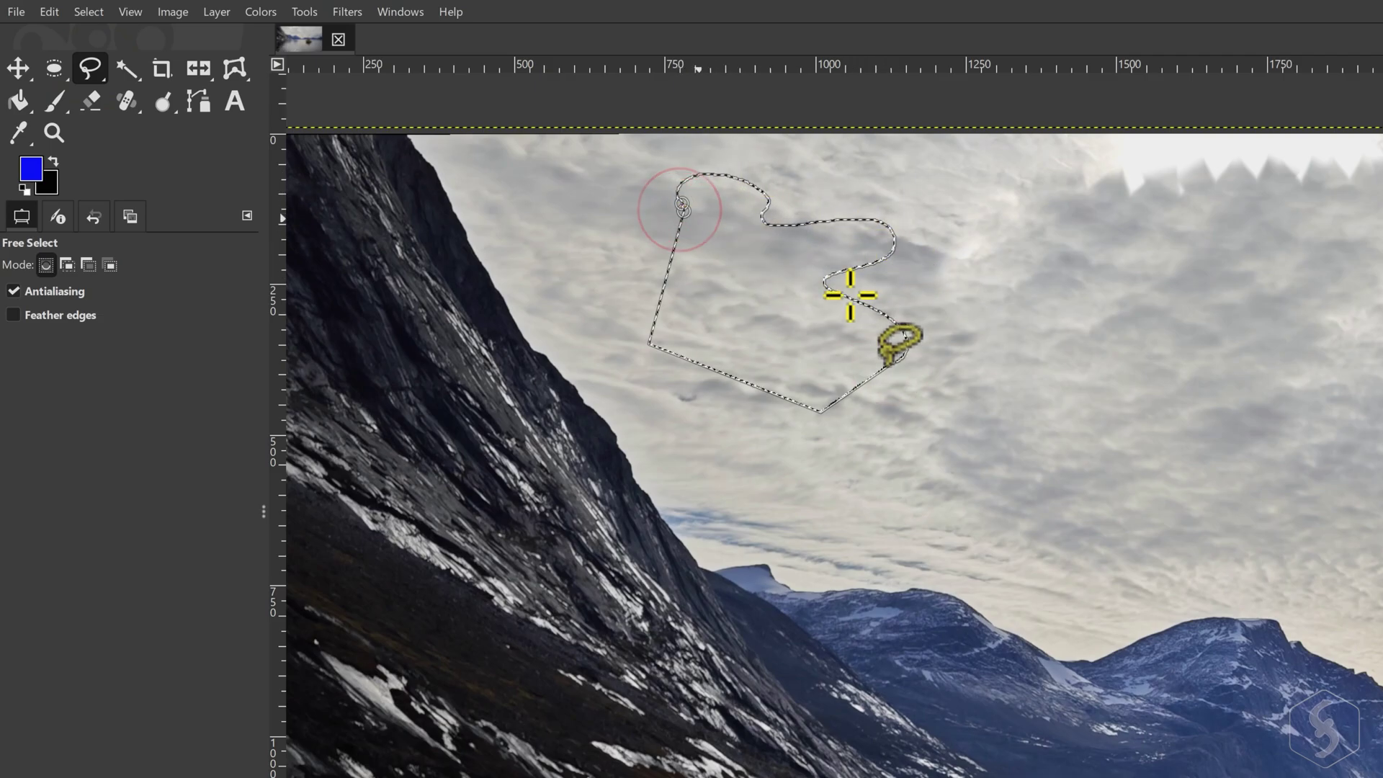
left_click_drag(832, 222, 1211, 442)
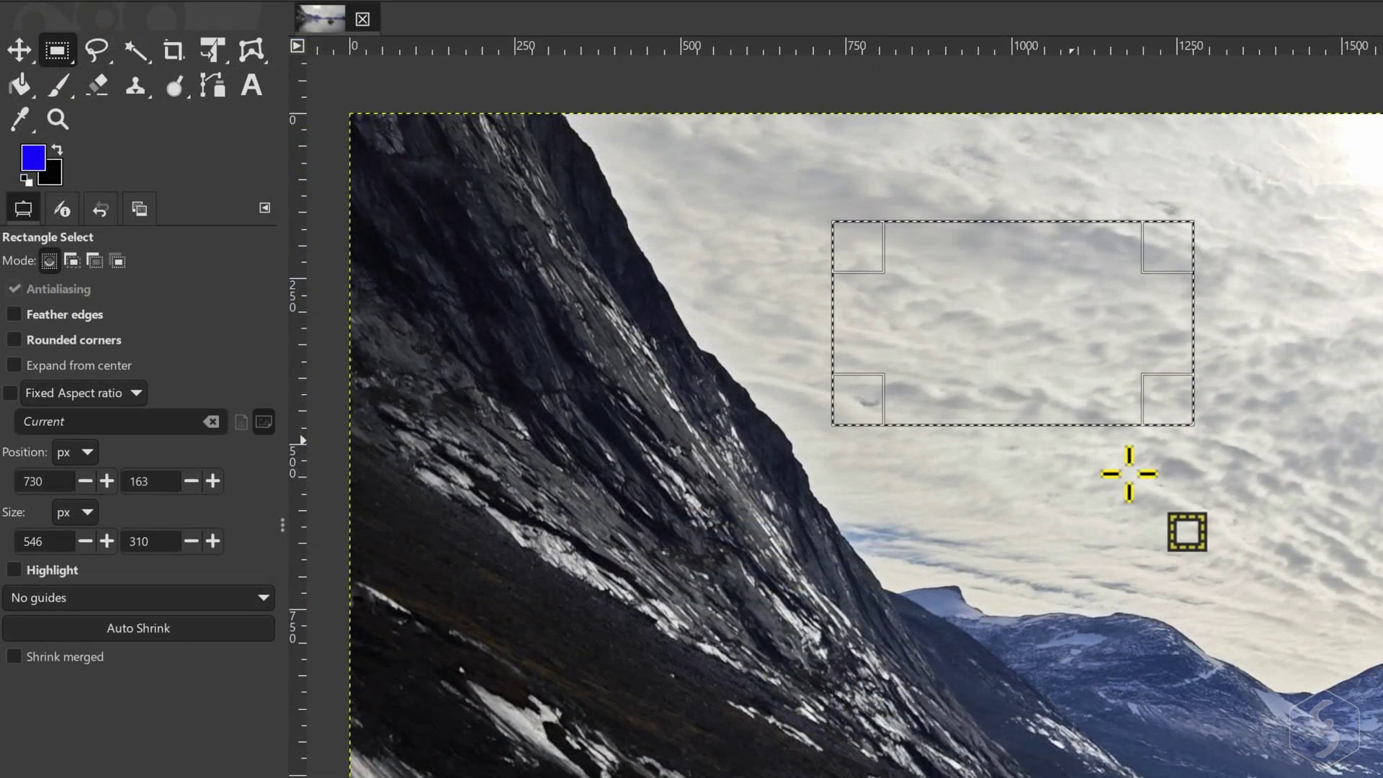
Cut the lasso sky area and paste it as its own layer, toggling layer visibility to check
left_click(1086, 490)
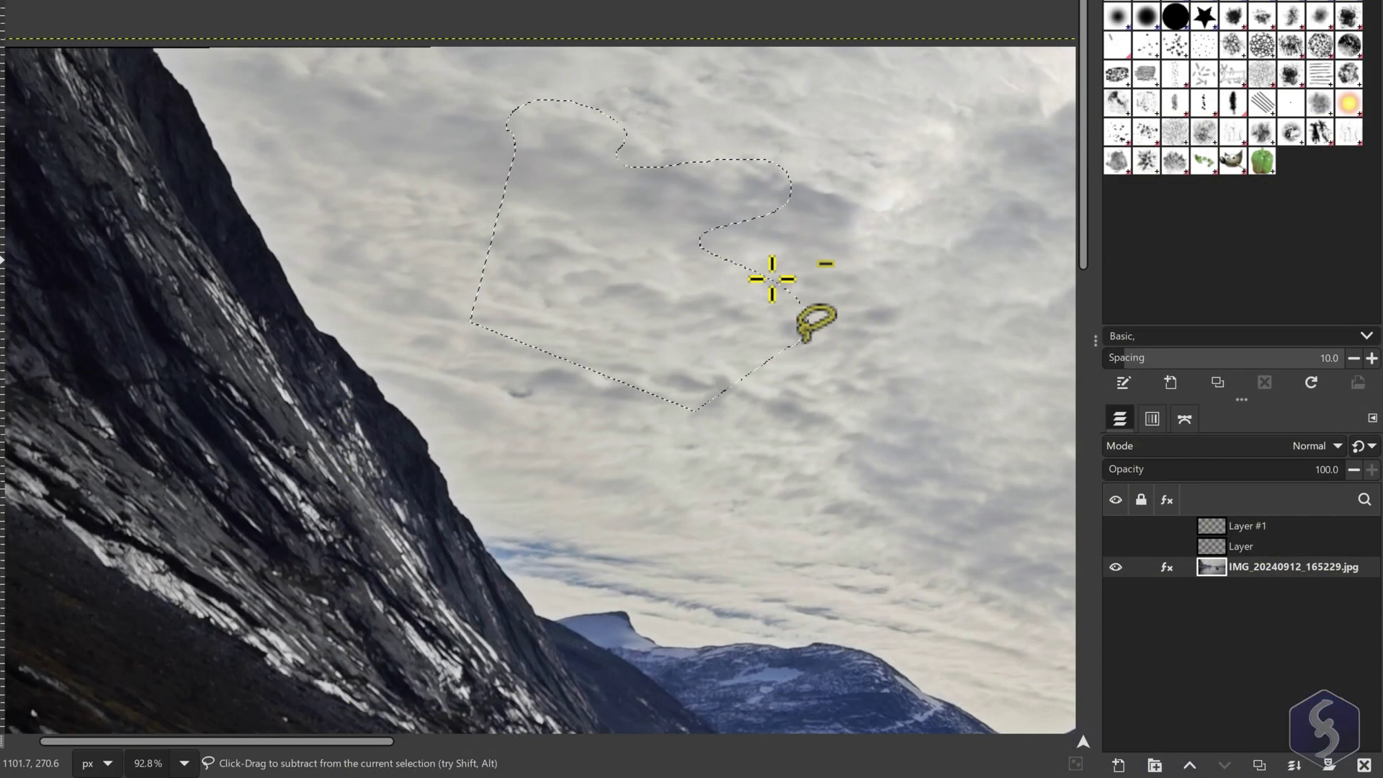
key("ctrl+x")
key("ctrl+v")
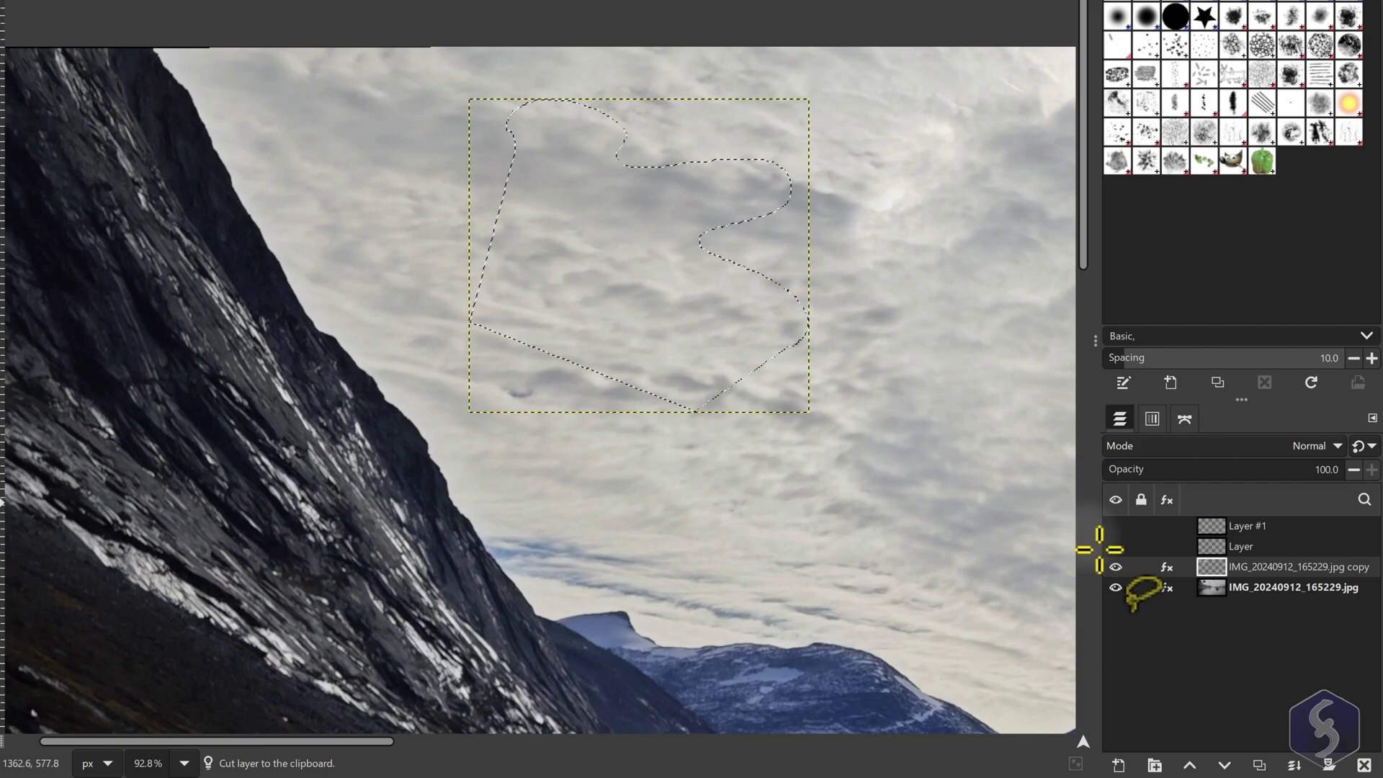
left_click(1116, 566)
left_click(1116, 566)
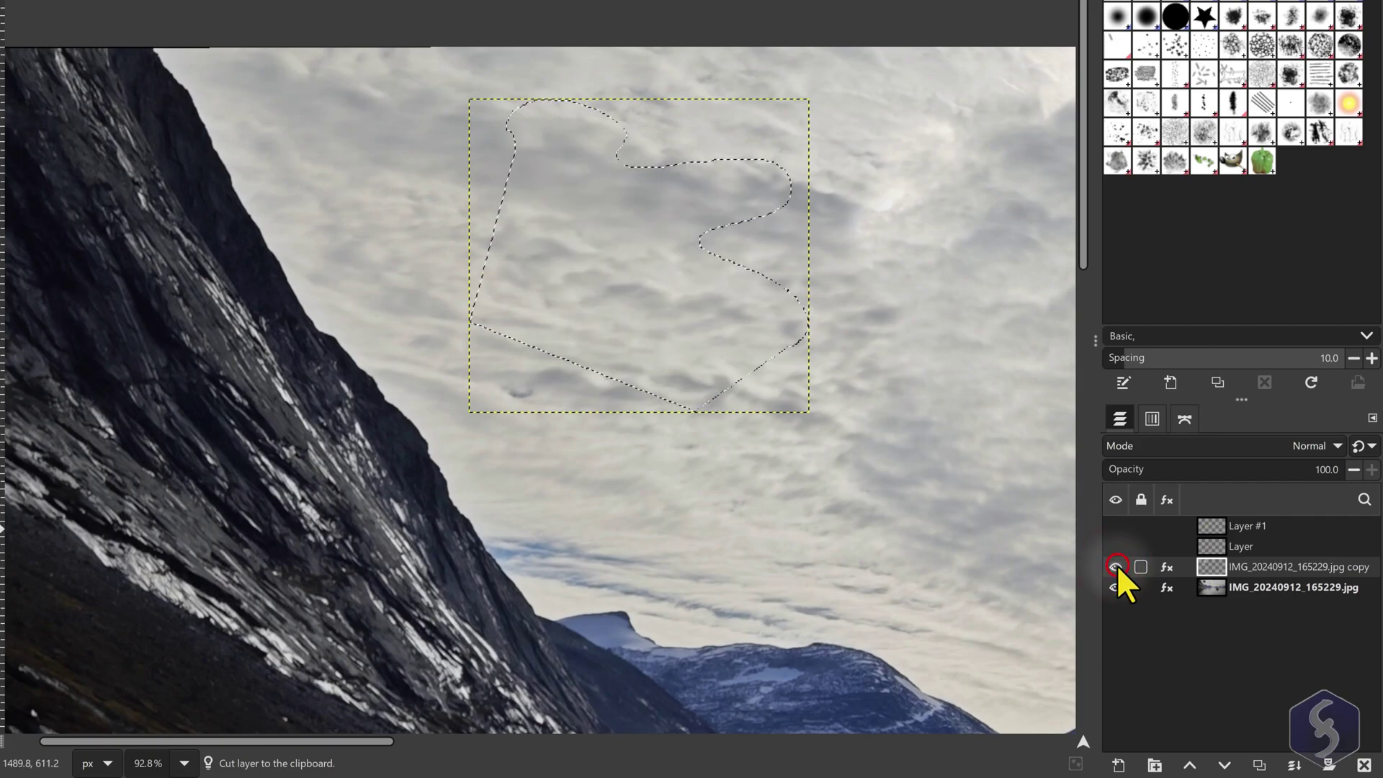
left_click(1113, 587)
left_click(1114, 587)
left_click(1116, 566)
left_click(1116, 566)
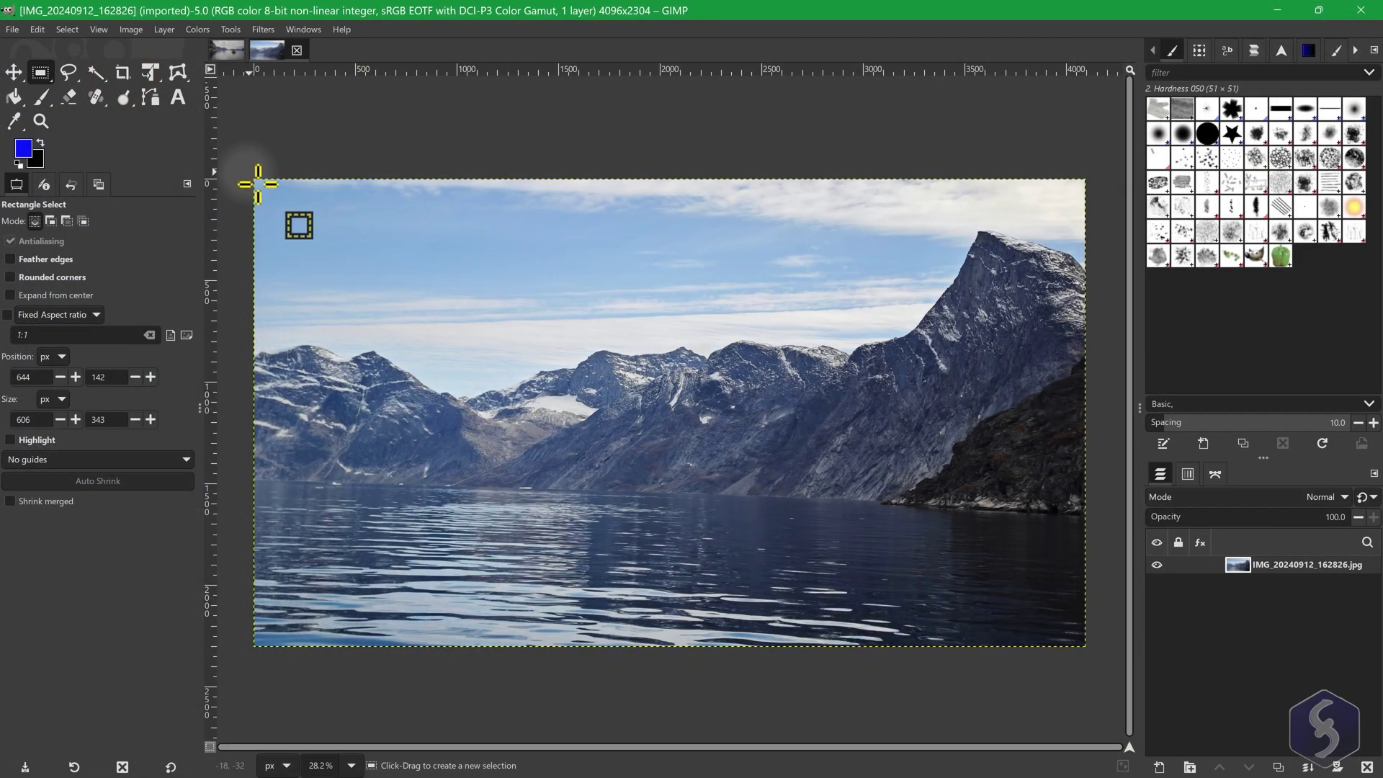
Select all of IMG_20240912_162826.jpg and cut it to the clipboard
left_click_drag(246, 173, 1124, 660)
left_click(1264, 567)
key("ctrl+x")
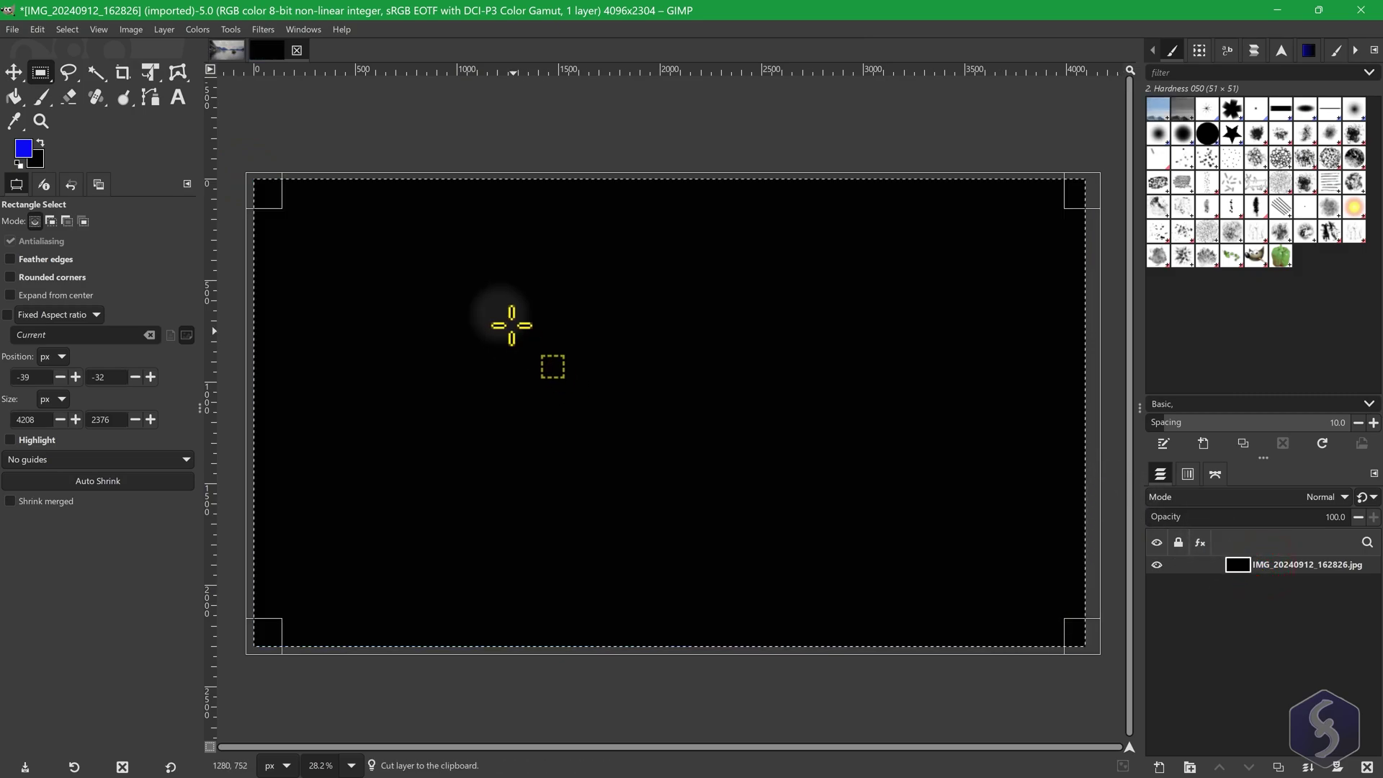
Paste the cut photo as a new layer on the first photo and scale it down toward the lower right
left_click(229, 50)
key("ctrl+v")
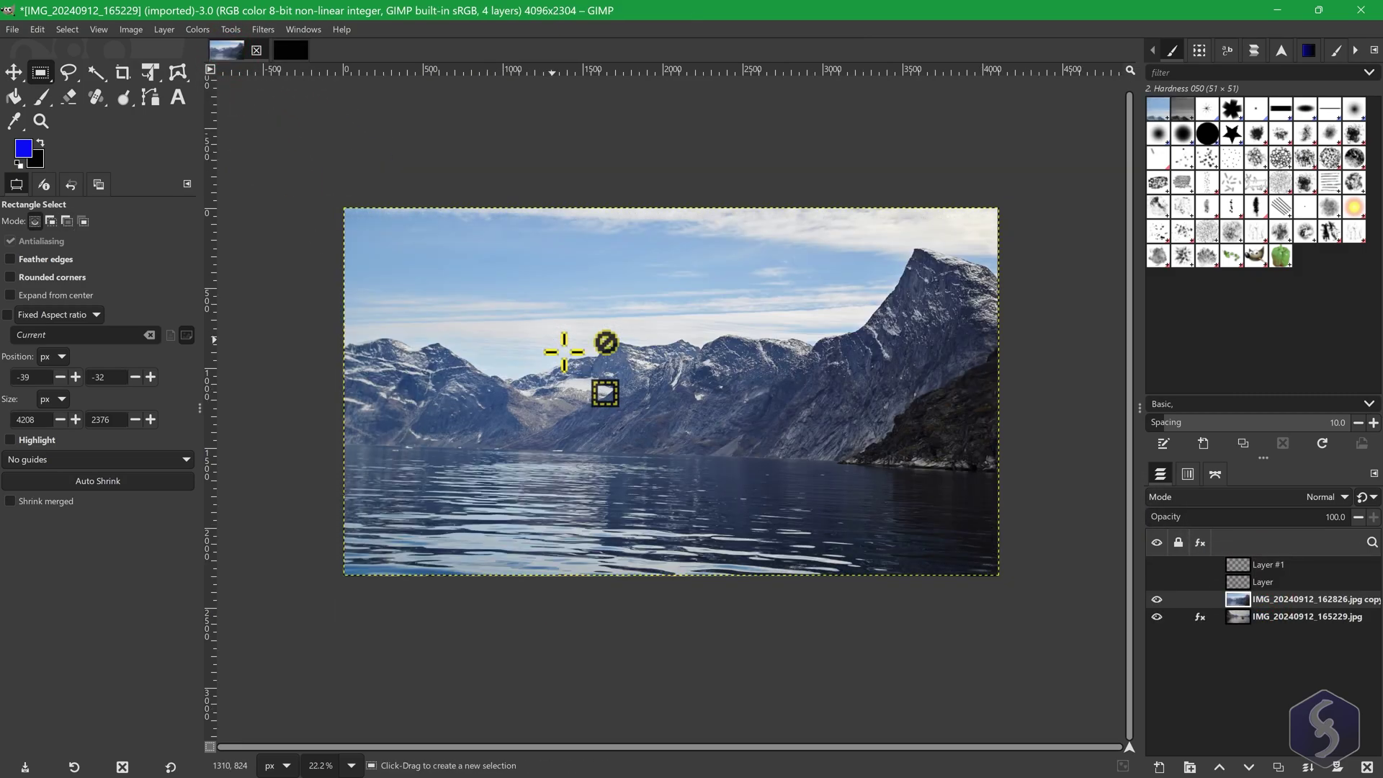
left_click(149, 72)
mouse_move(361, 229)
left_mouse_down()
mouse_move(750, 414)
mouse_move(494, 339)
left_mouse_up()
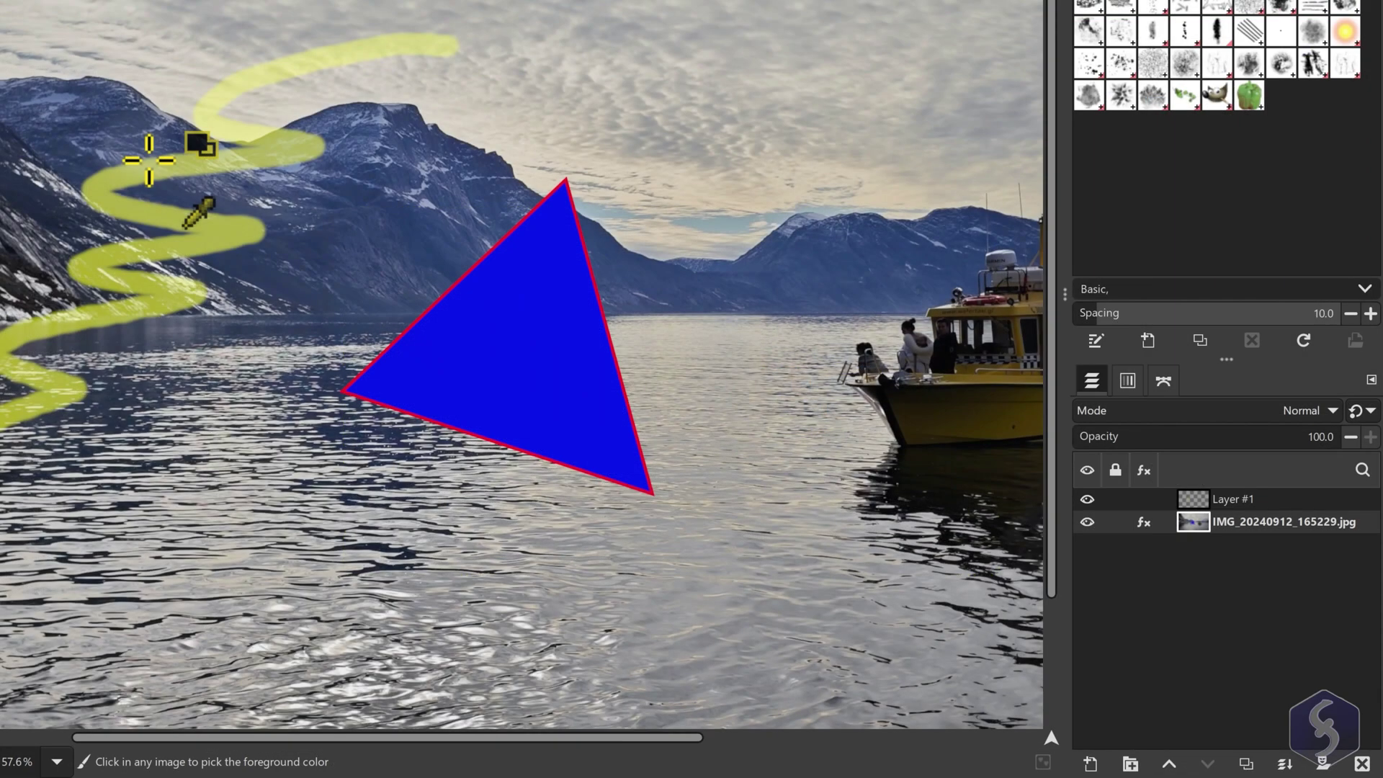
scroll(272, 185, "up", 6)
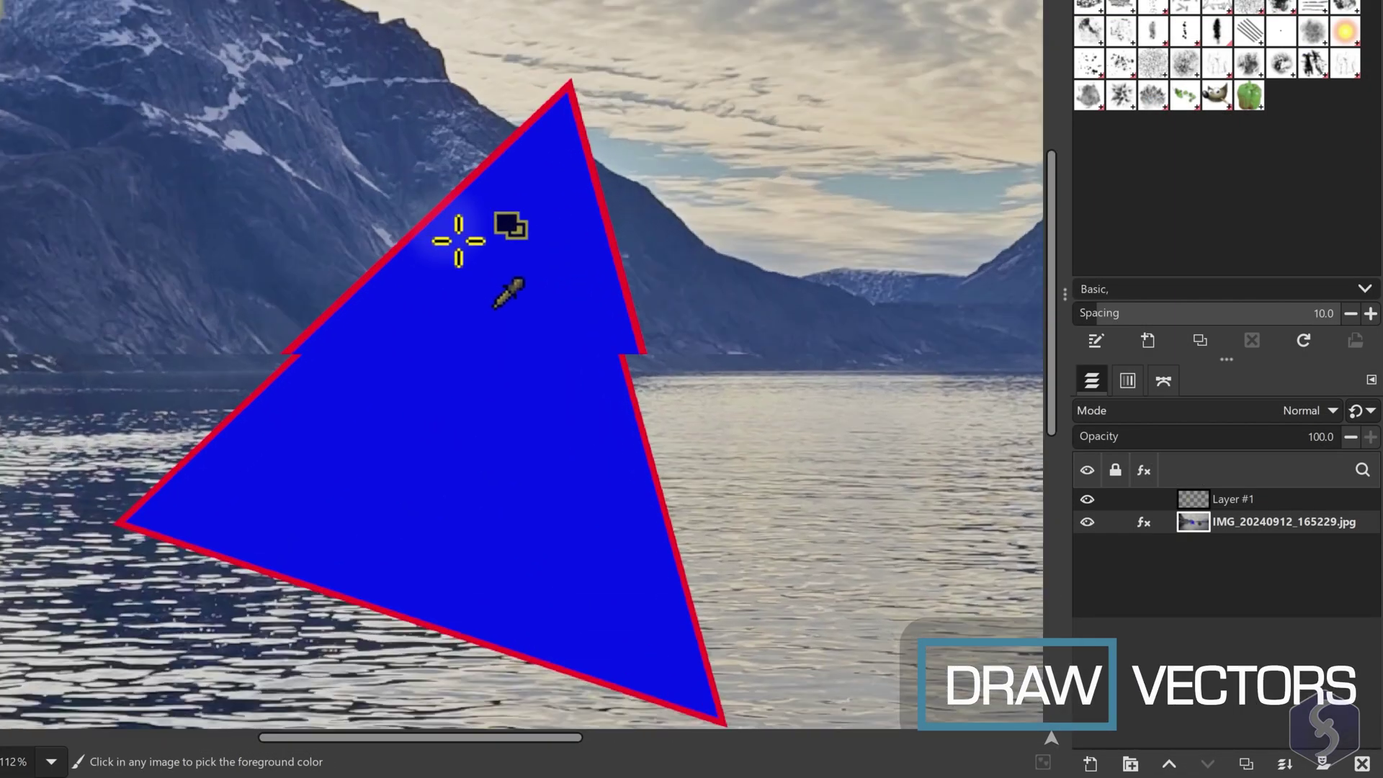
scroll(461, 241, "down", 5)
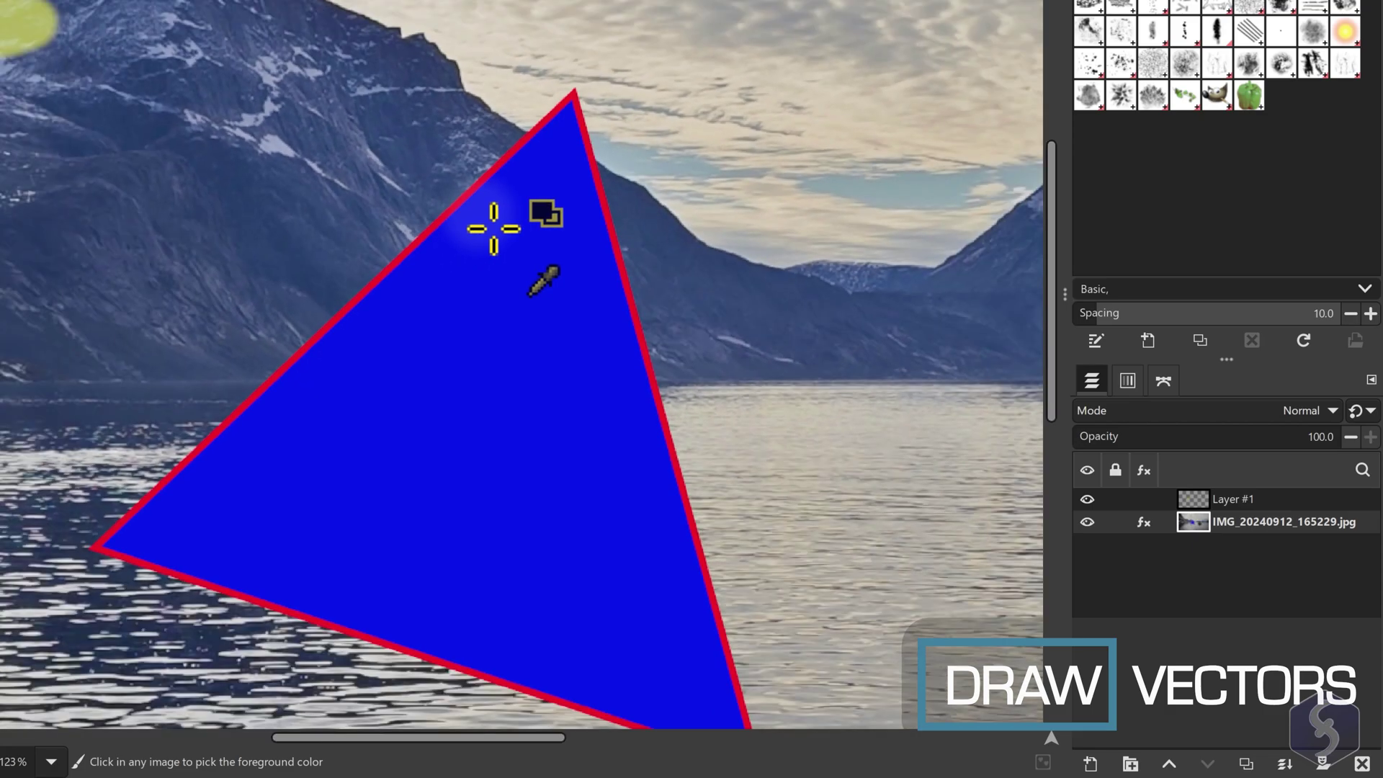
scroll(494, 229, "down", 5)
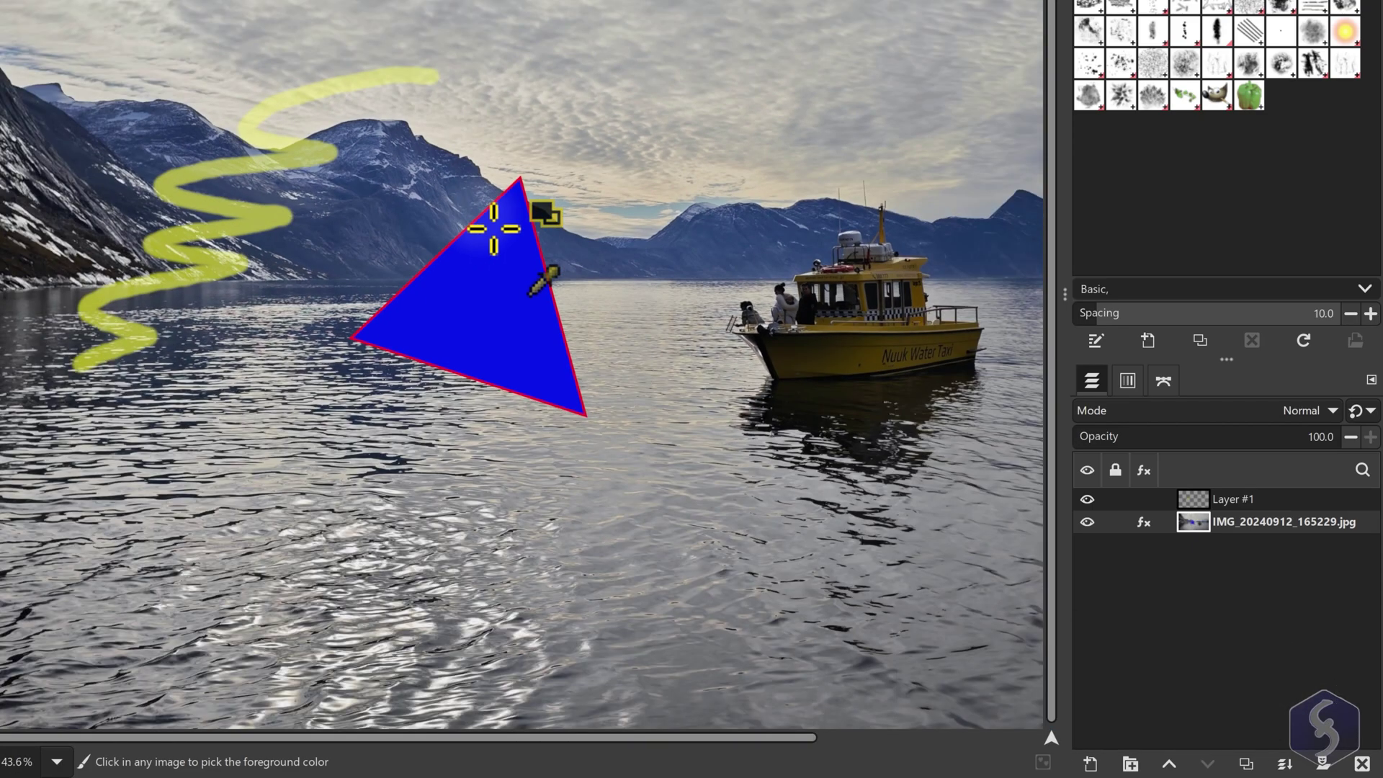
scroll(494, 229, "up", 2)
scroll(401, 192, "up", 1)
scroll(278, 201, "up", 1)
scroll(262, 191, "down", 1)
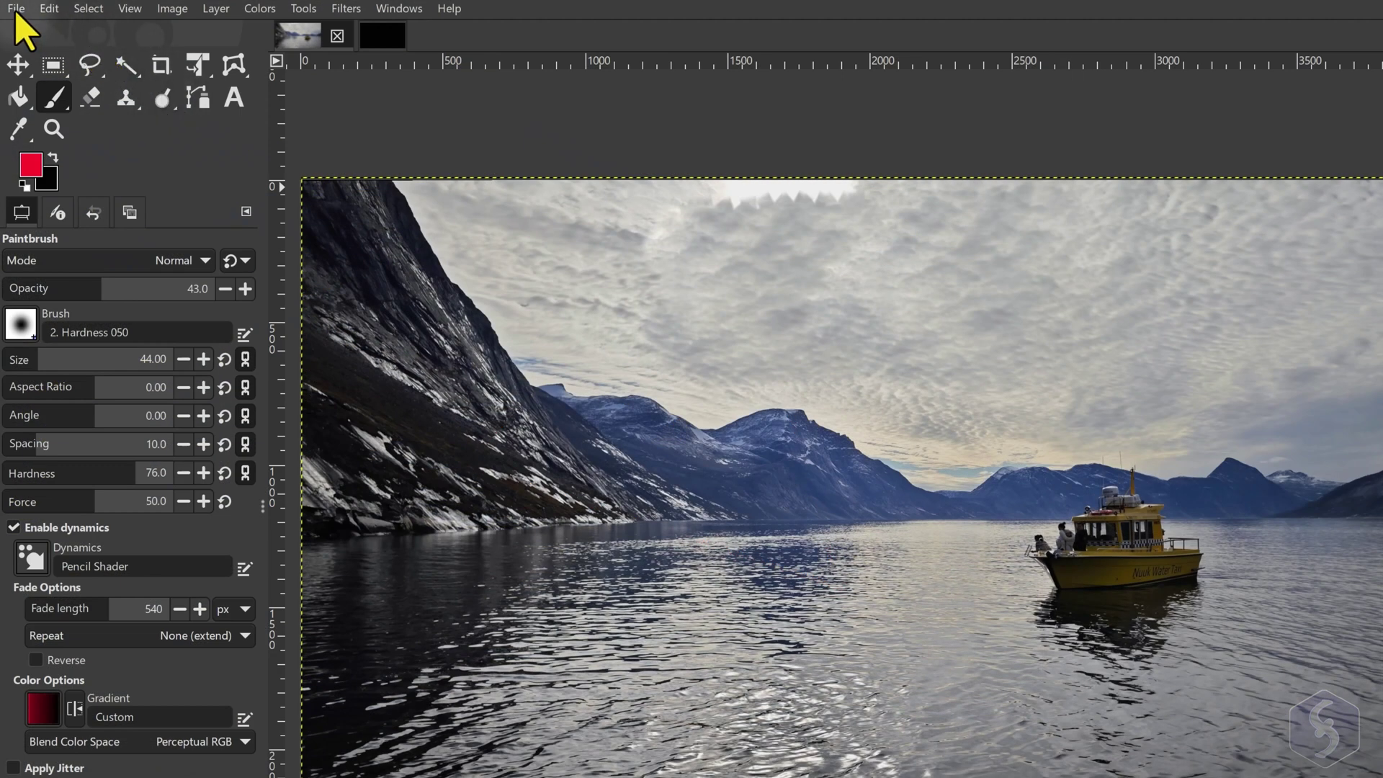
Start a new image in landscape orientation and expand its Advanced Options
left_click(16, 10)
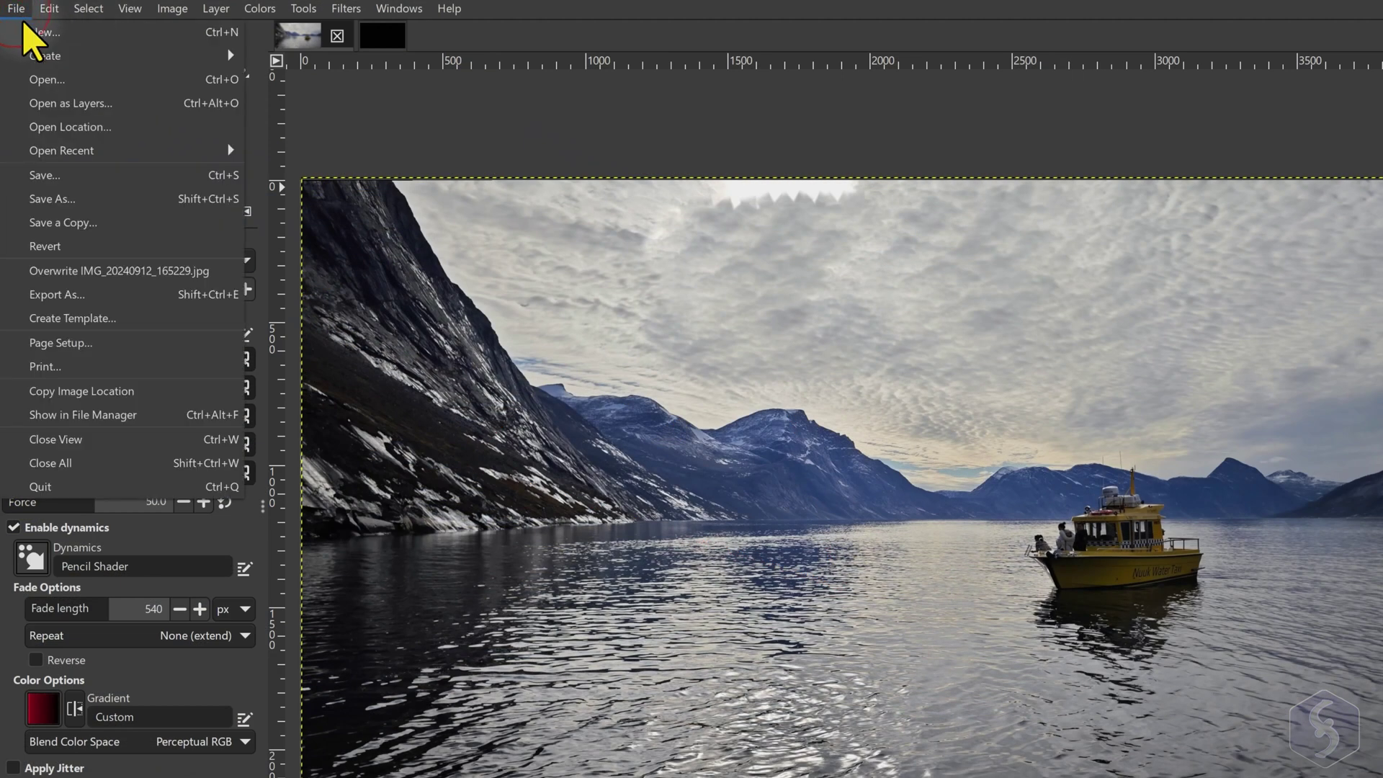
left_click(27, 30)
double_click(308, 219)
double_click(308, 252)
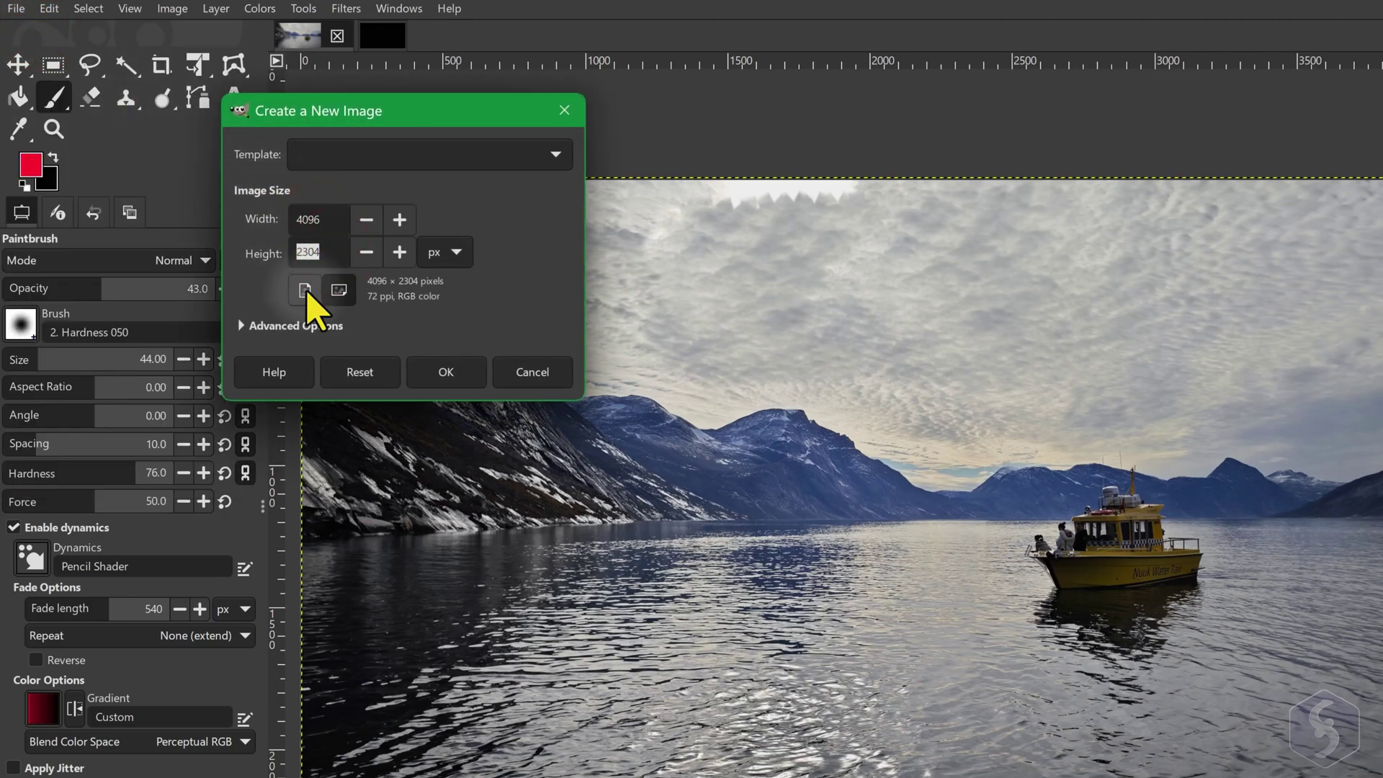
left_click(344, 290)
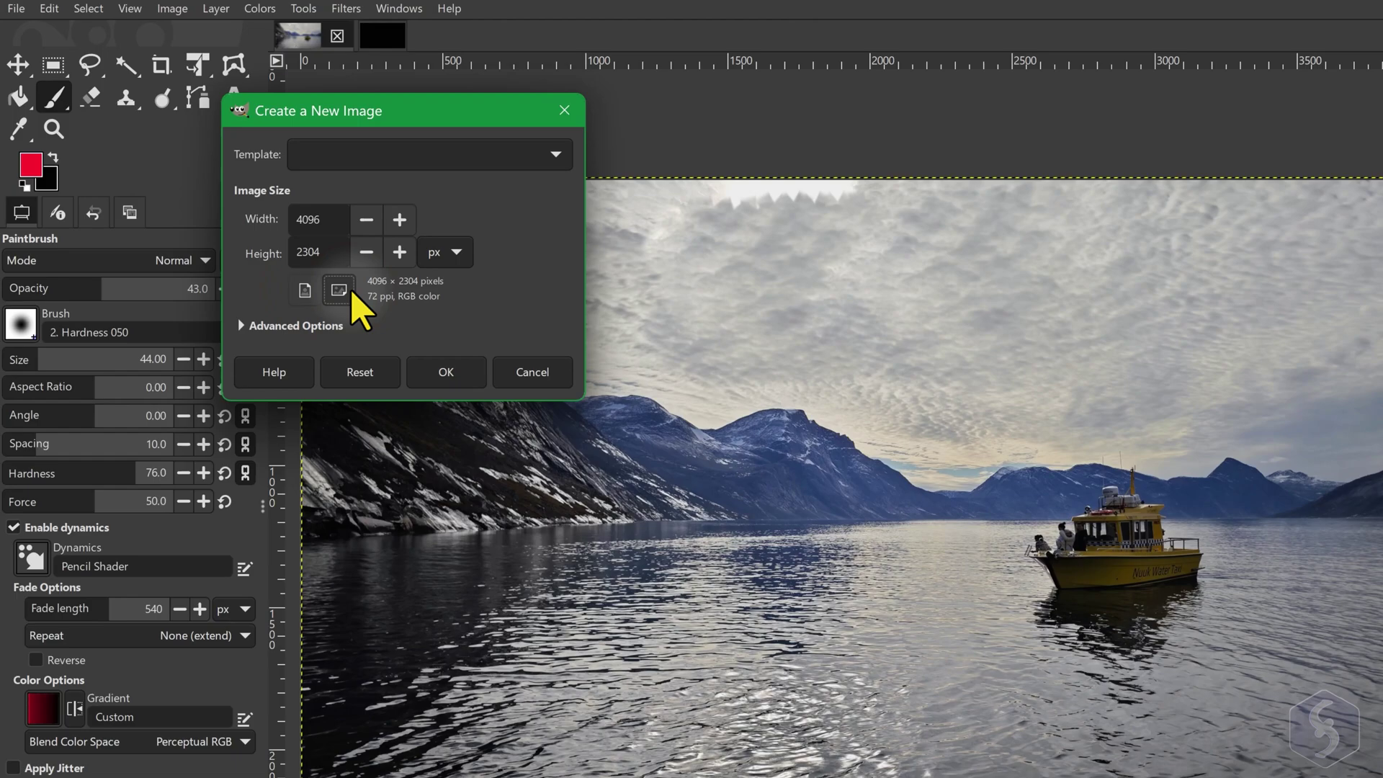
left_click(245, 325)
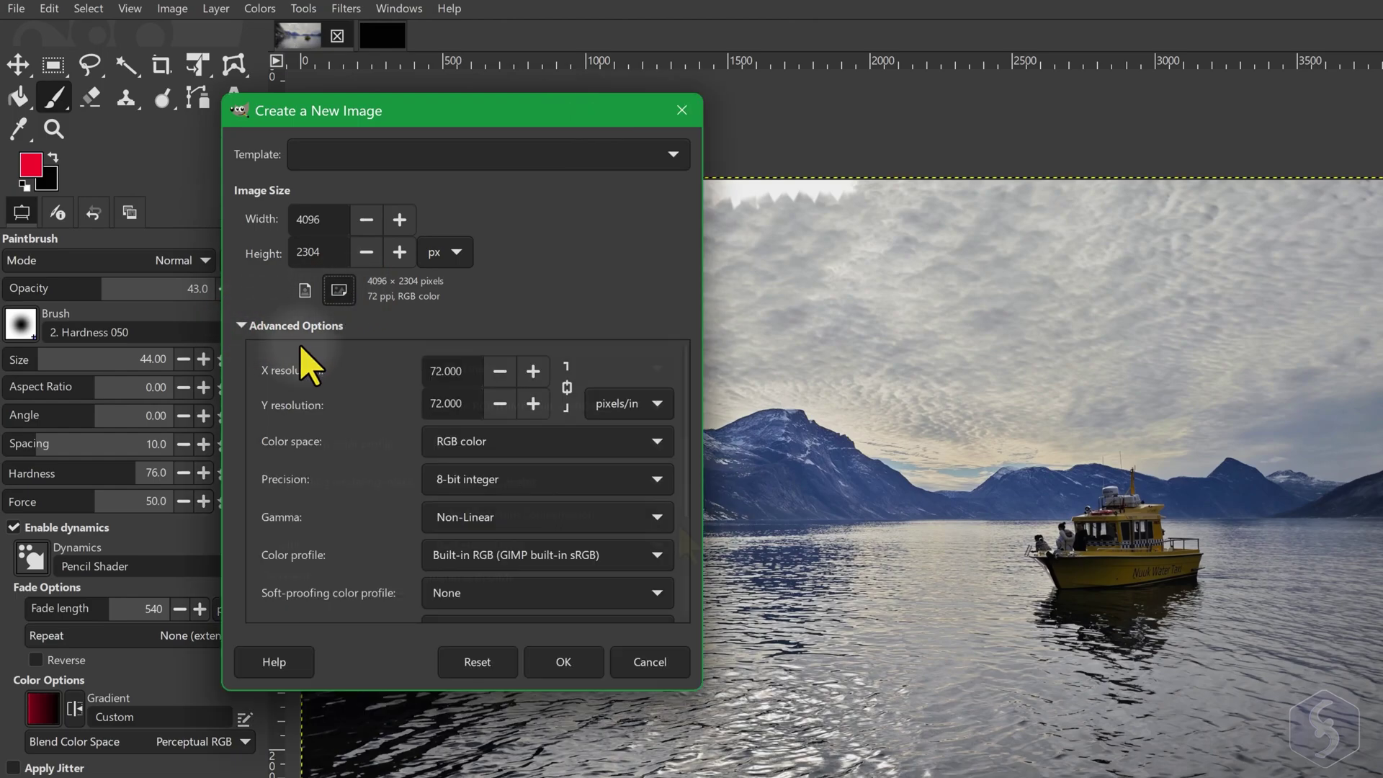
scroll(295, 360, "down", 4)
Set Fill with to white, then change it to Transparency and create the image
left_click(513, 539)
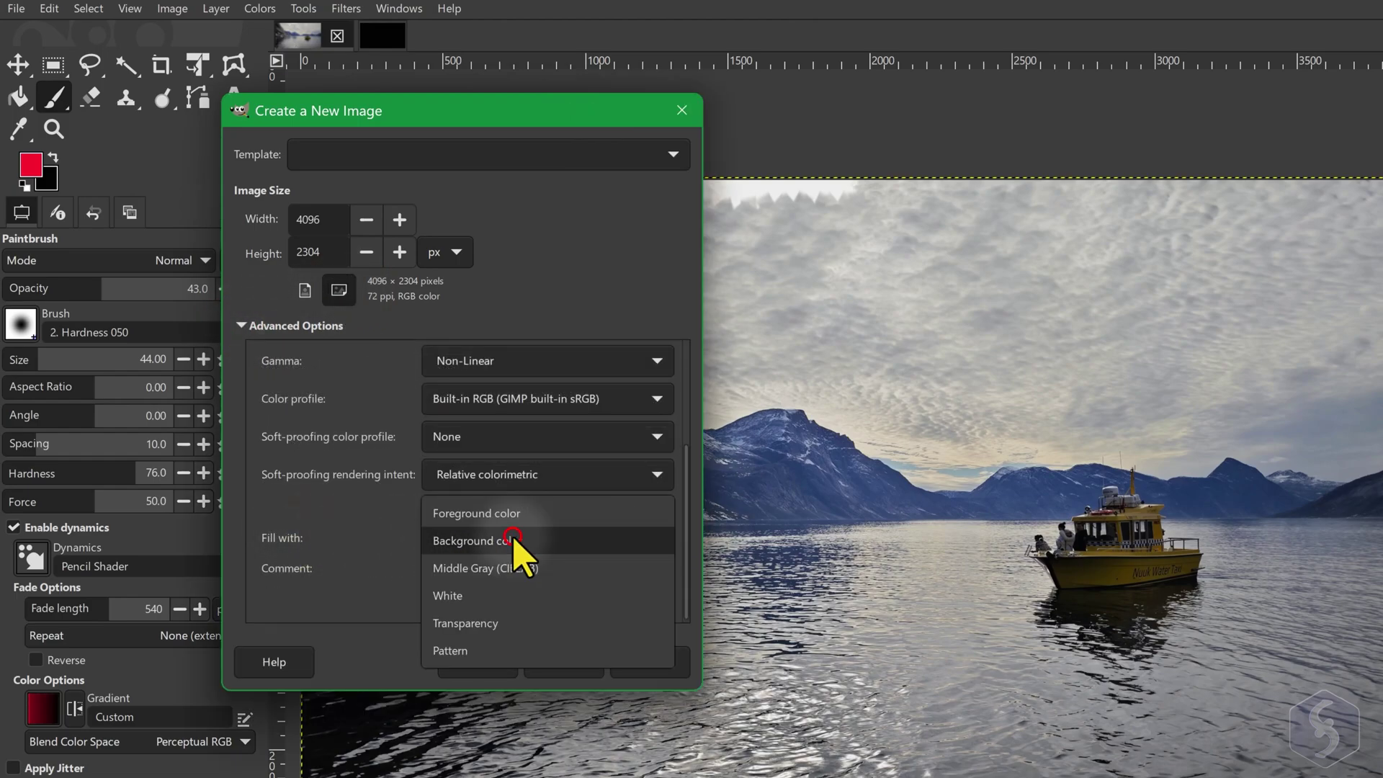
left_click(495, 598)
left_click(572, 665)
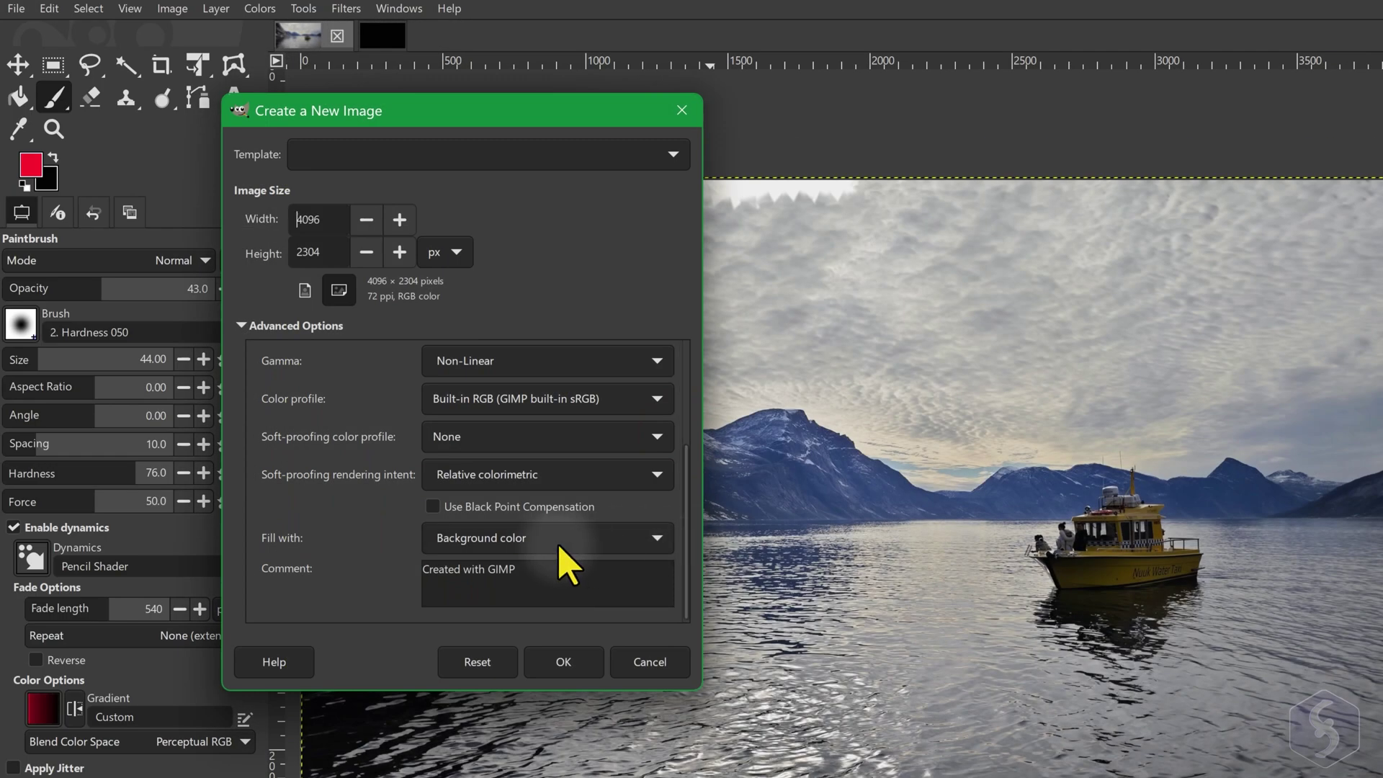
left_click(533, 540)
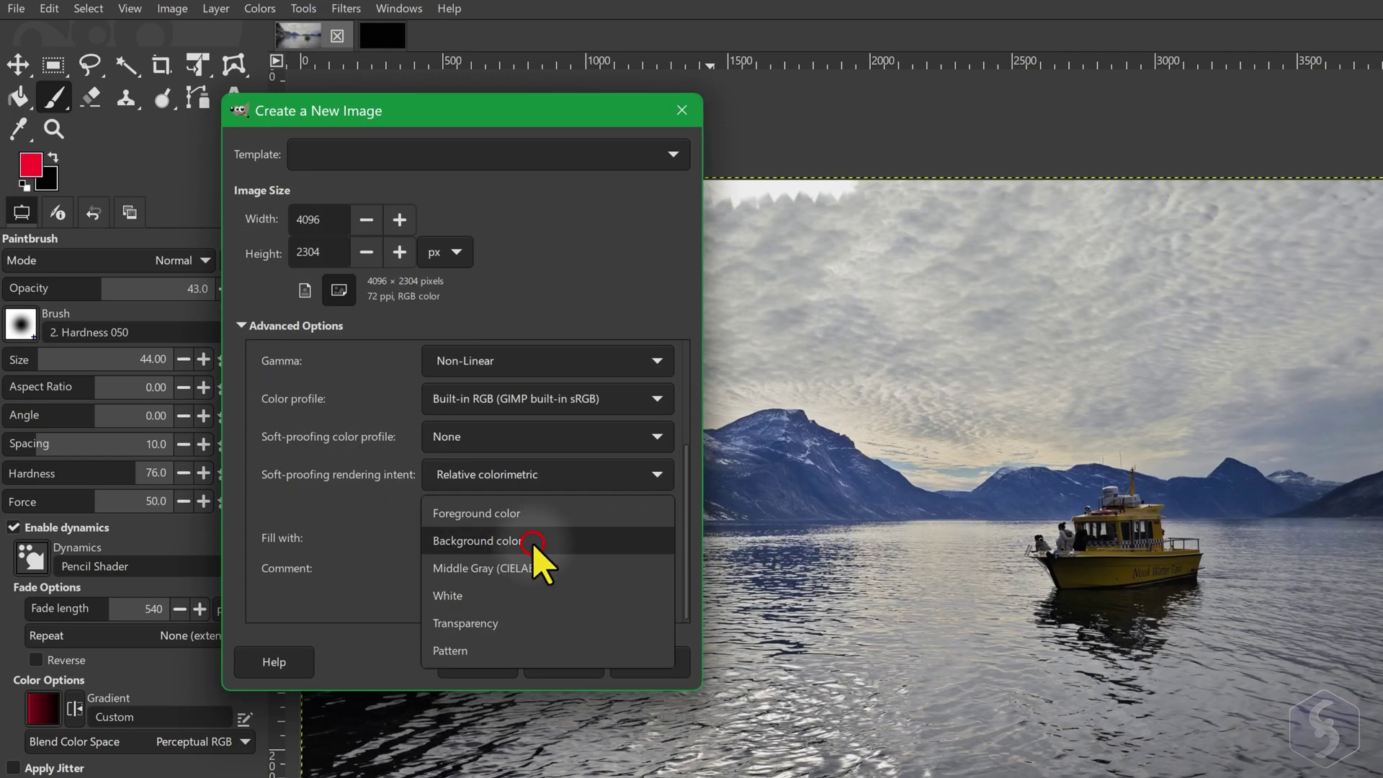
left_click(504, 624)
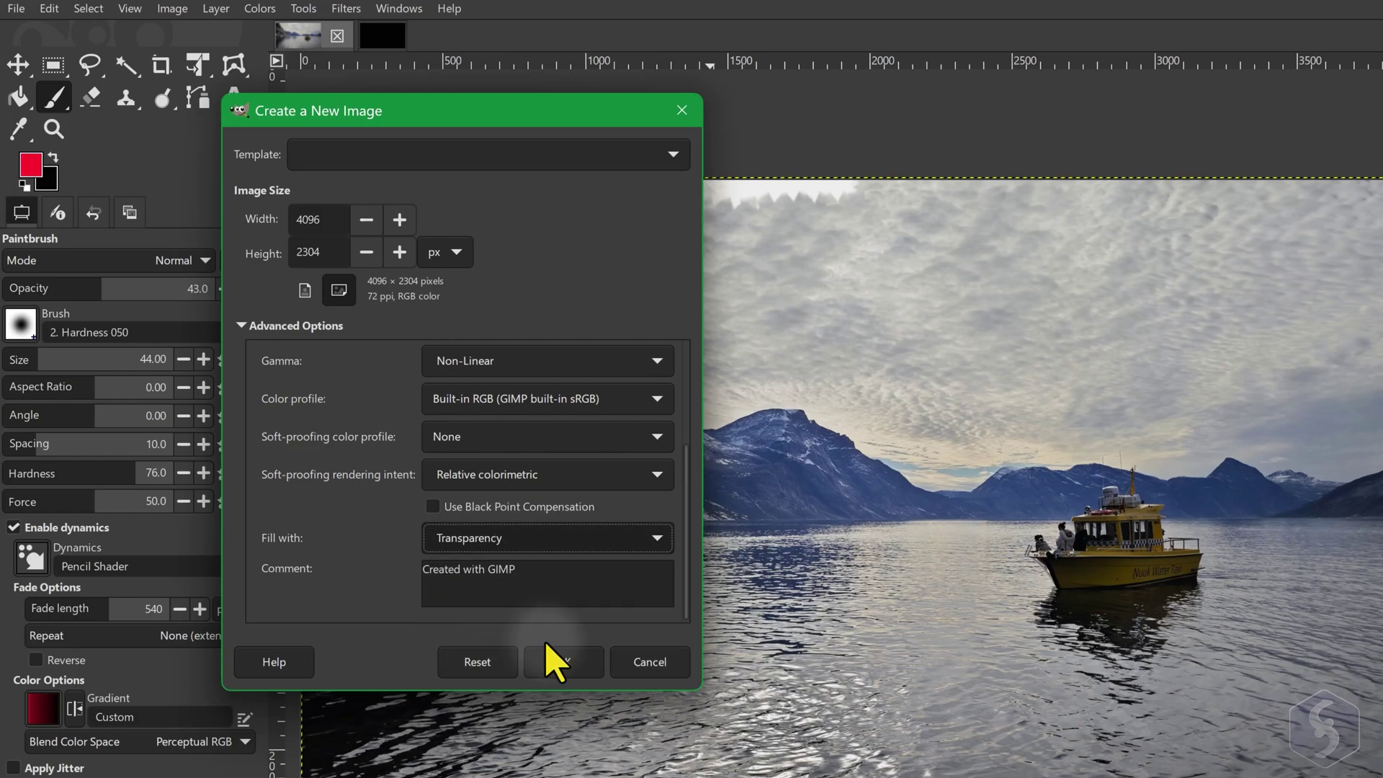
left_click(565, 661)
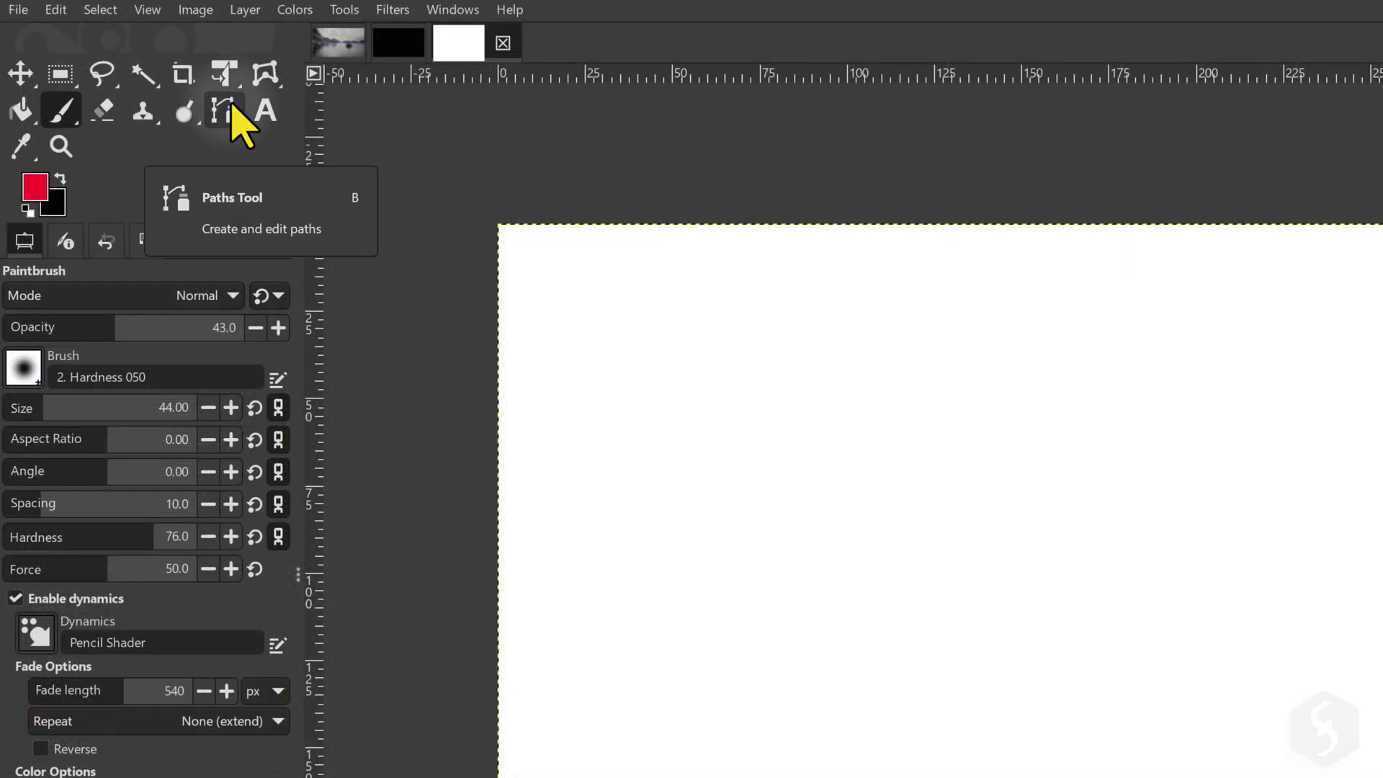
Draw a five-anchor path with curved segments, then lower and curve its lower-left corner
left_click(223, 110)
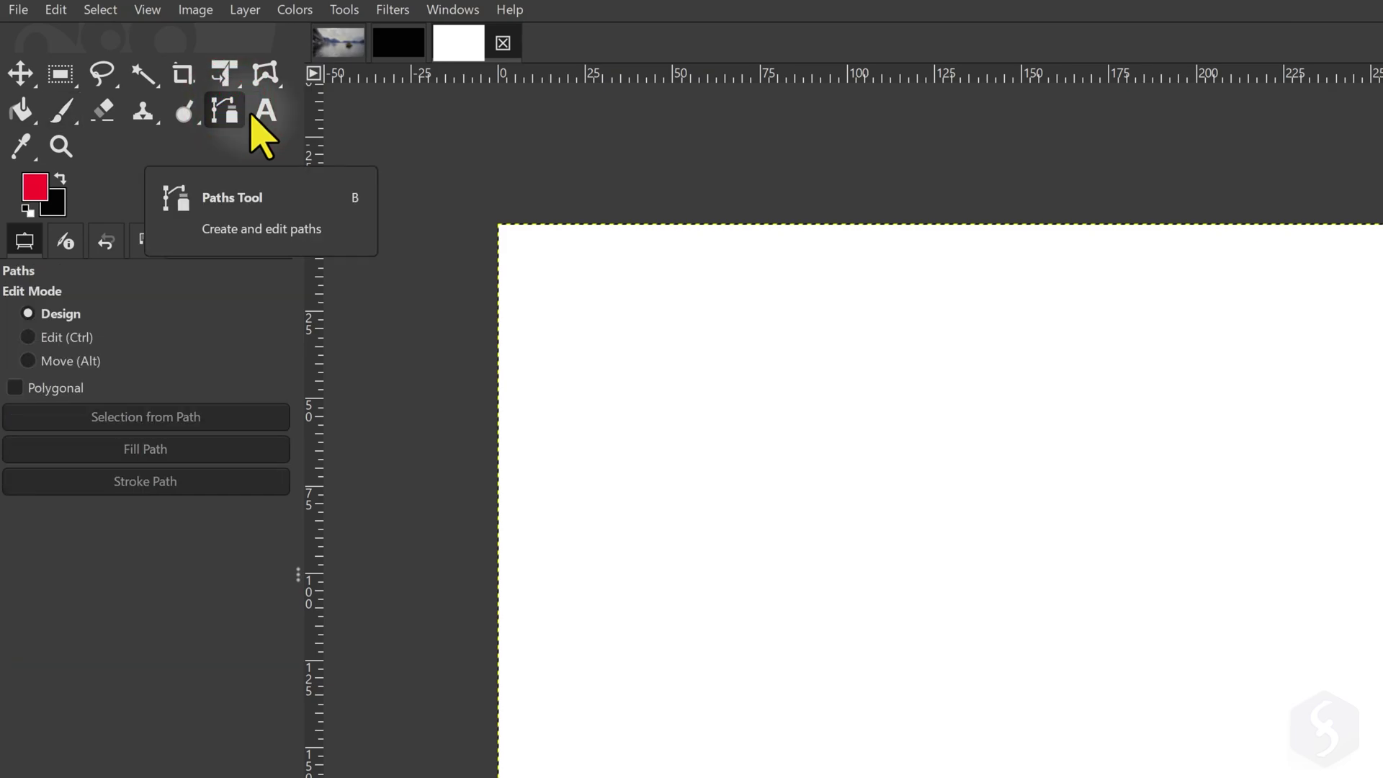
scroll(676, 356, "up", 2)
left_click(769, 285)
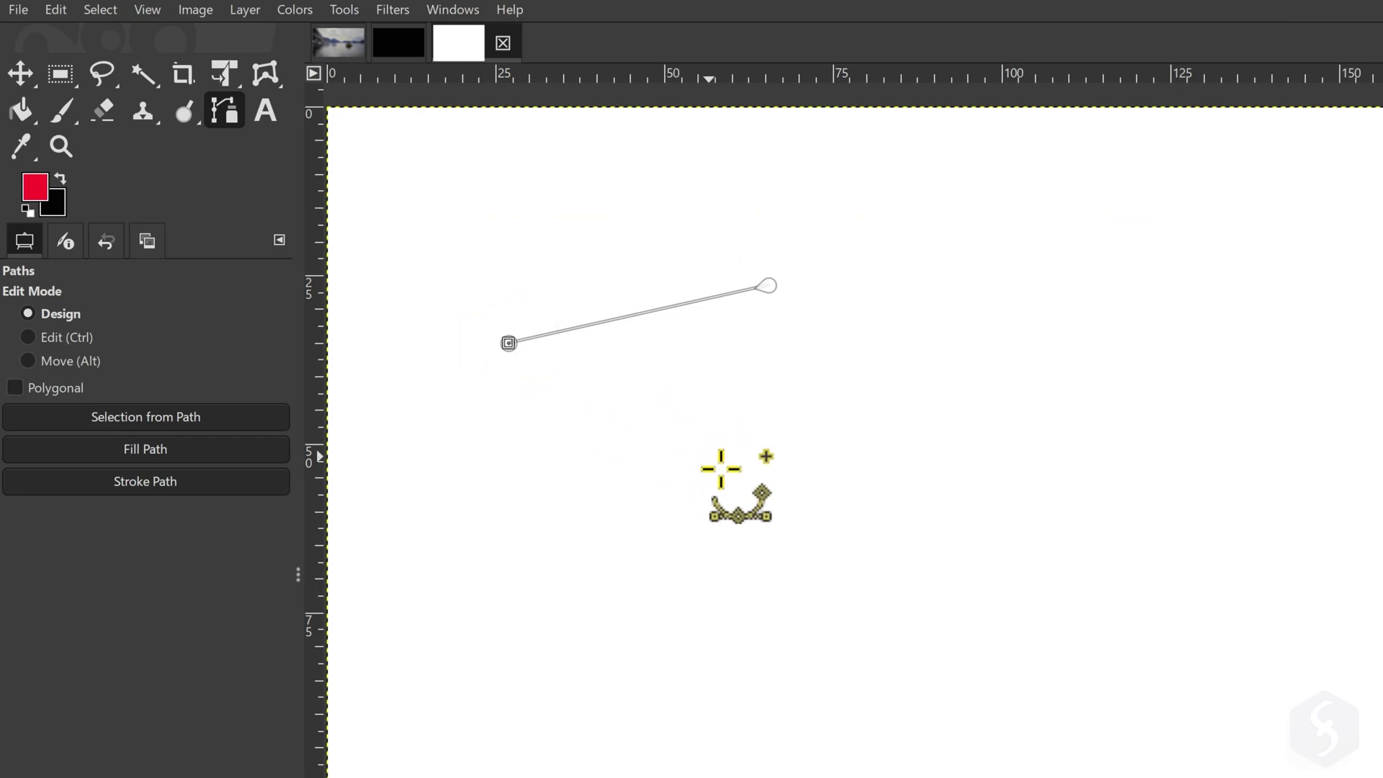
left_click_drag(805, 446, 971, 298)
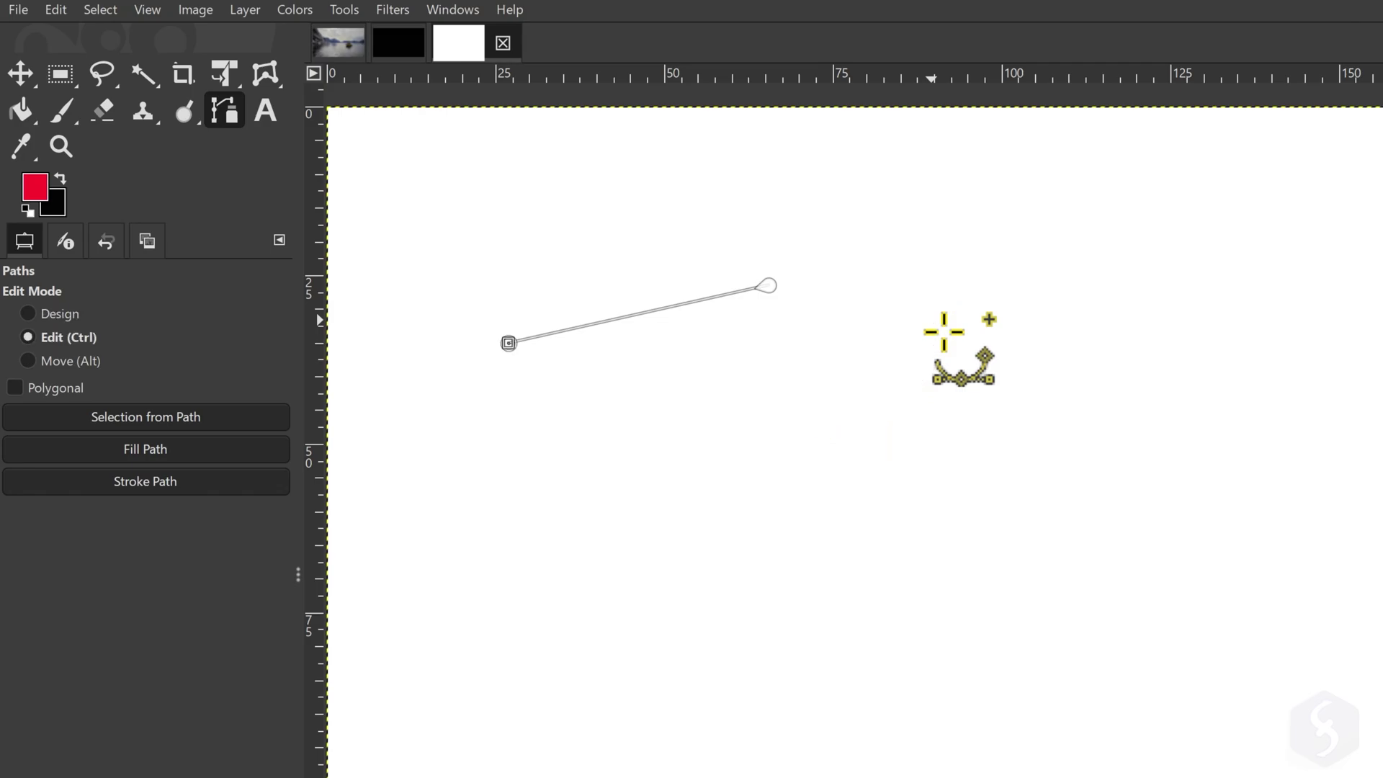
left_click(627, 428)
left_click_drag(757, 487, 893, 438)
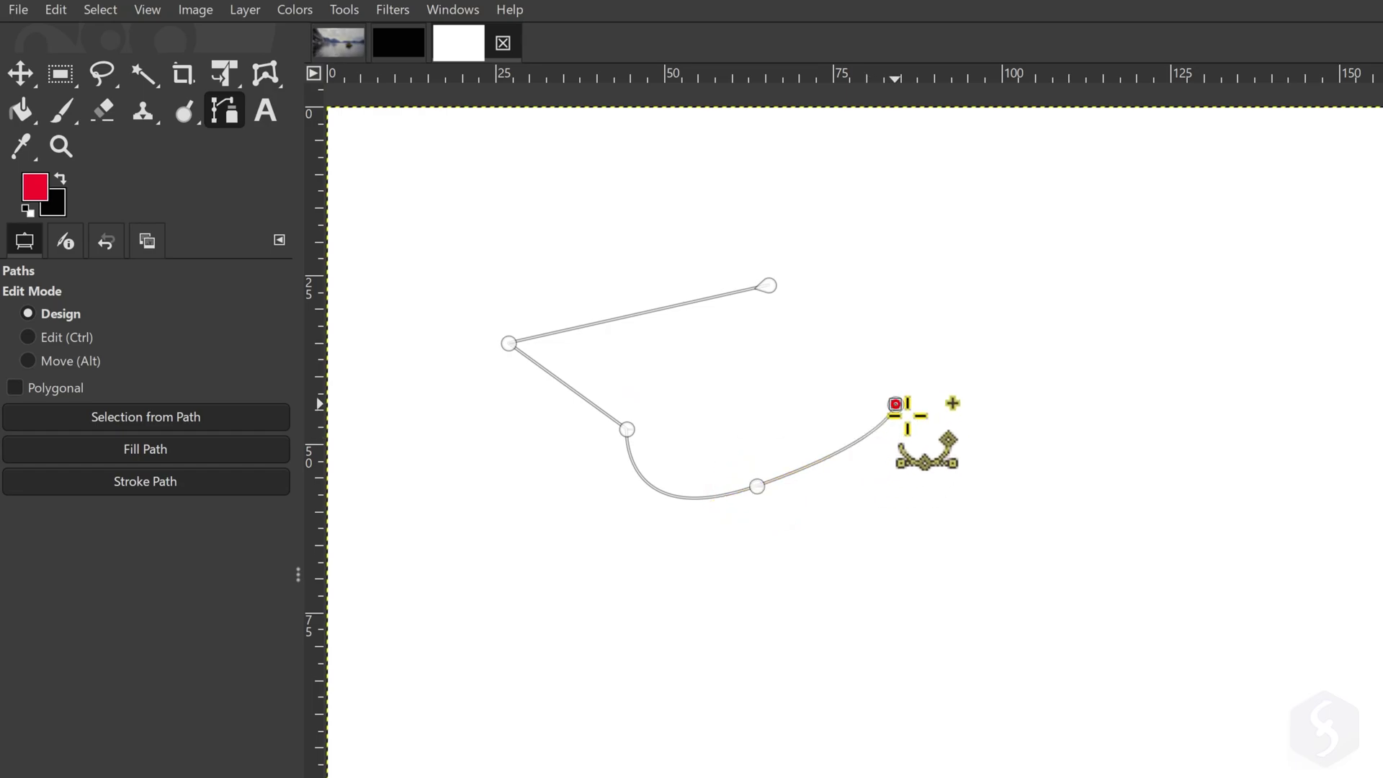
left_click(947, 332)
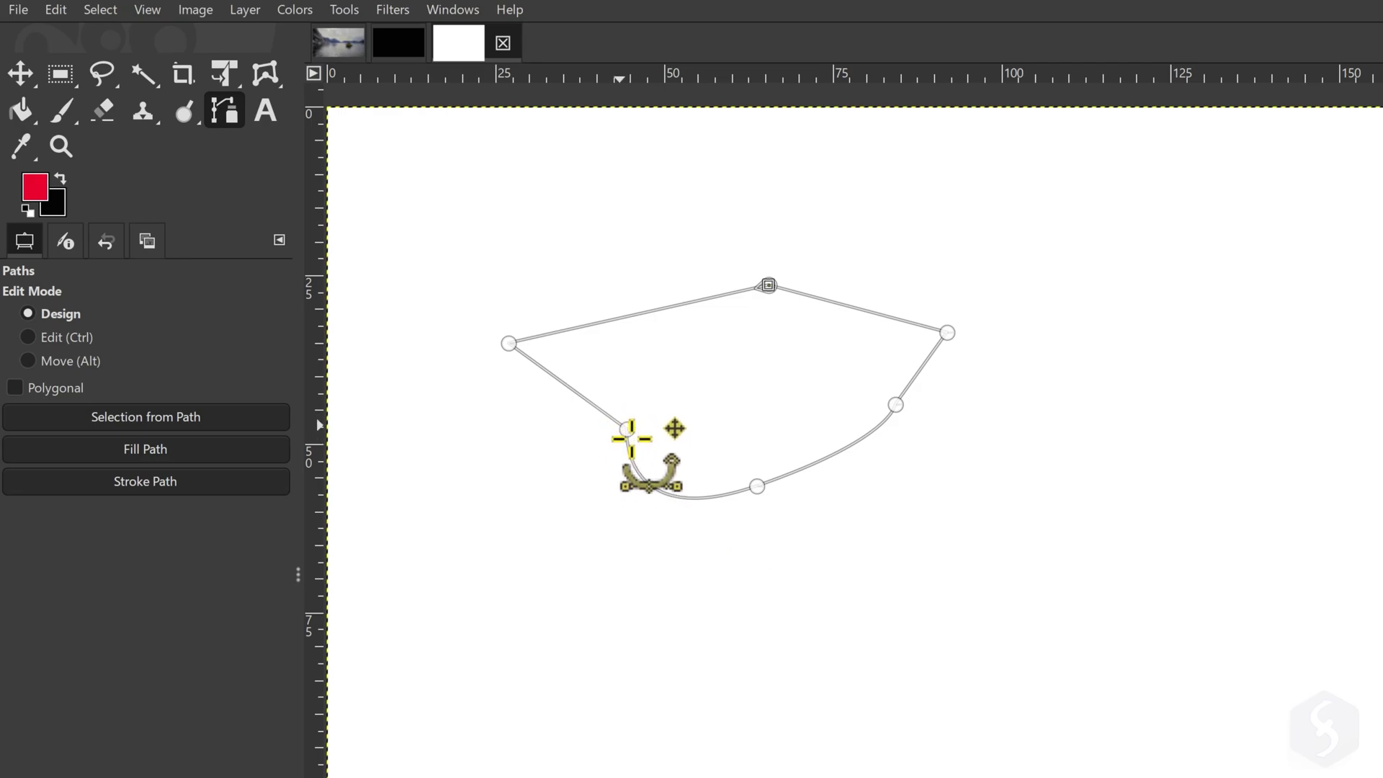
mouse_move(625, 428)
left_mouse_down()
mouse_move(648, 417)
mouse_move(639, 392)
mouse_move(574, 432)
mouse_move(620, 454)
left_mouse_up()
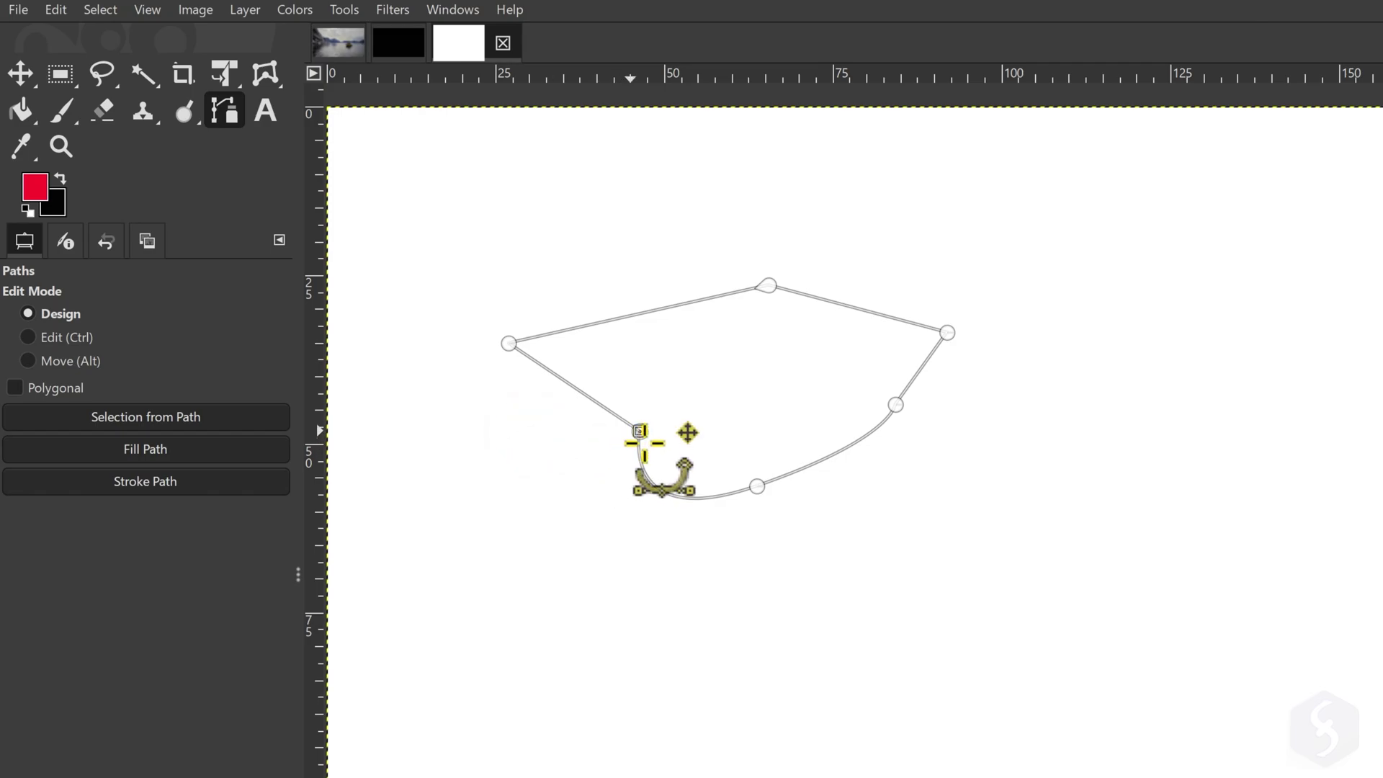
left_click_drag(641, 440, 533, 513)
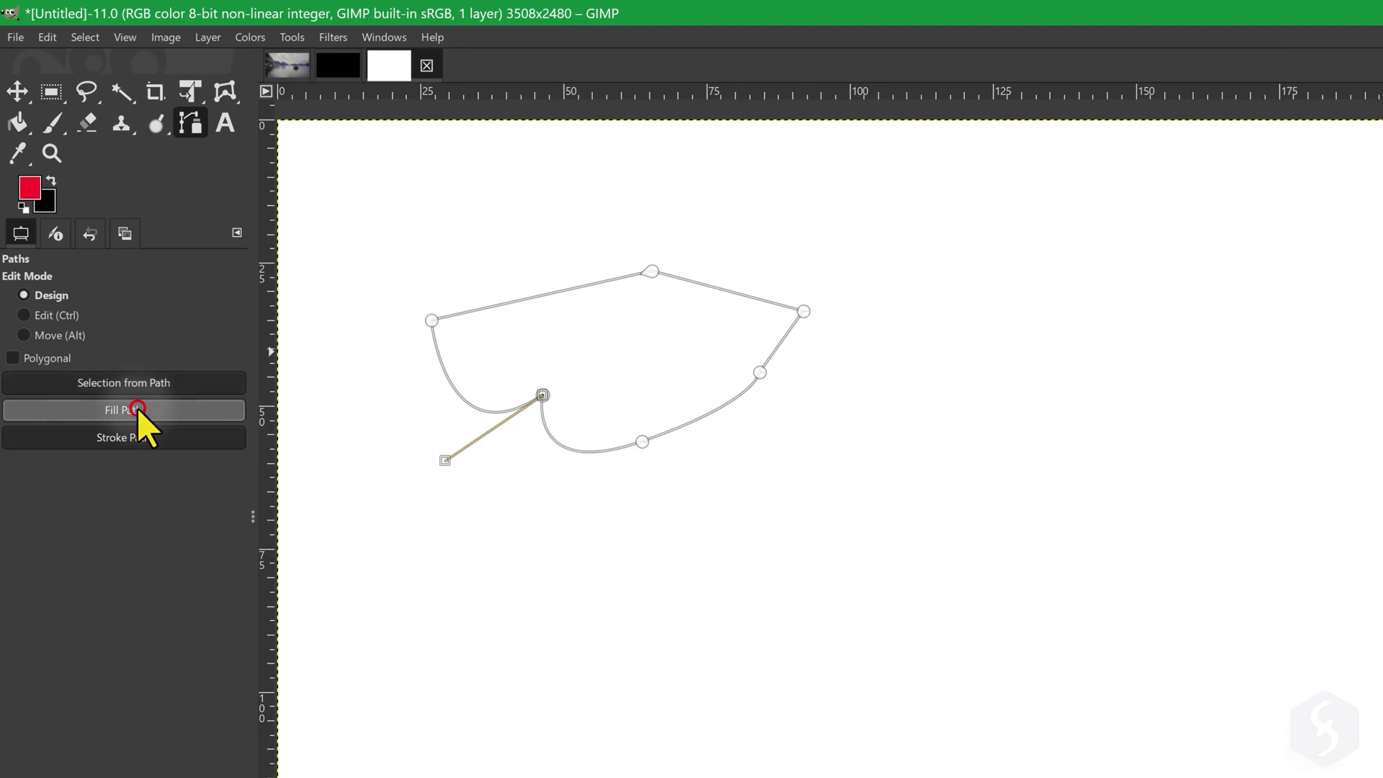
Fill the path shape with red and stroke its outline in blue
left_click(139, 412)
left_click(907, 607)
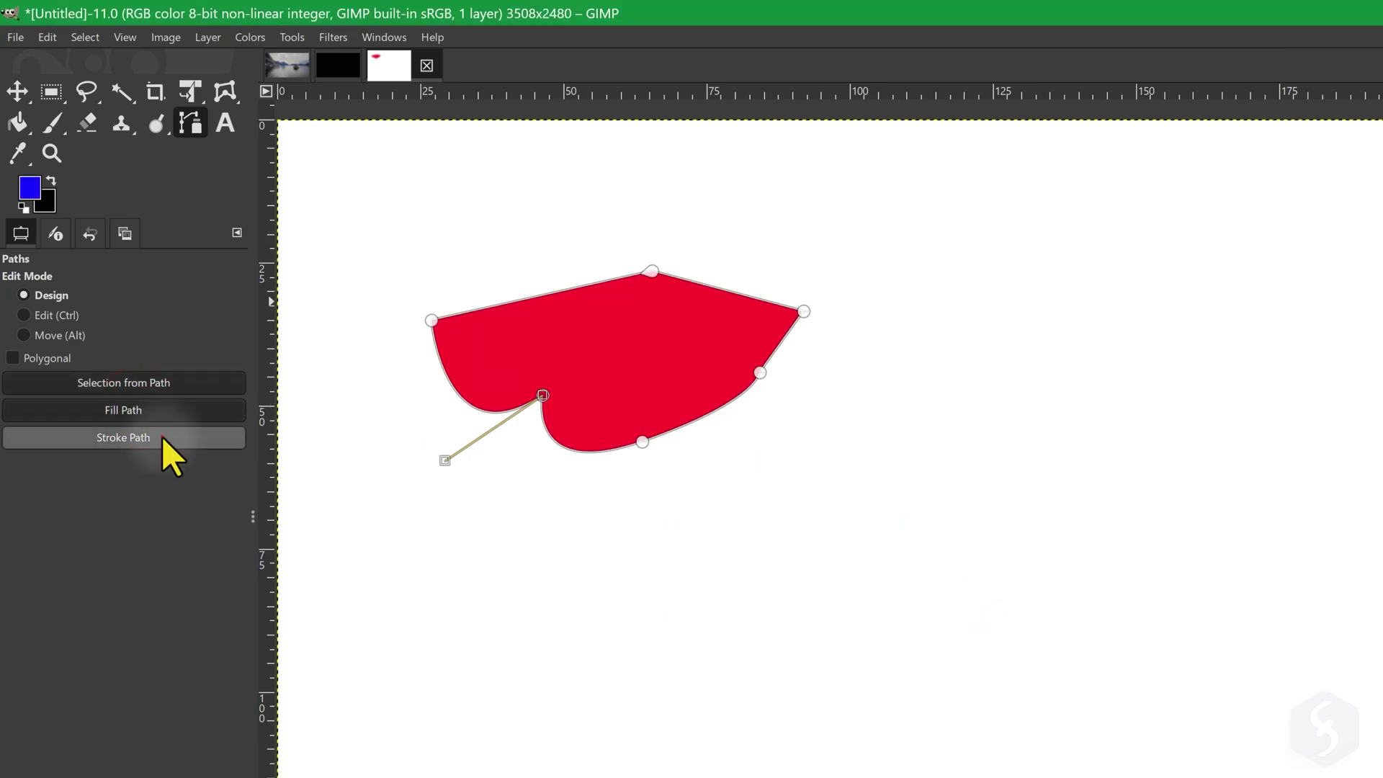
left_click(162, 436)
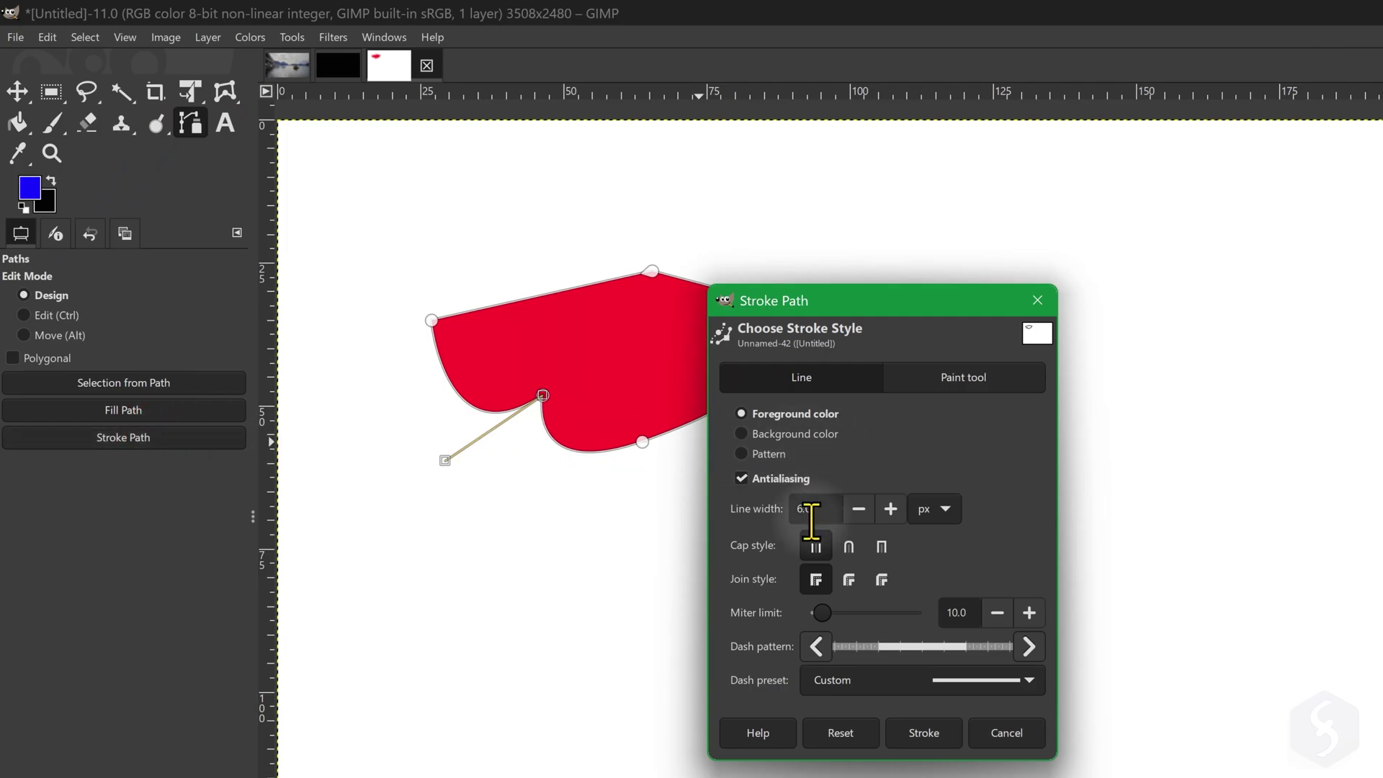
left_click(935, 726)
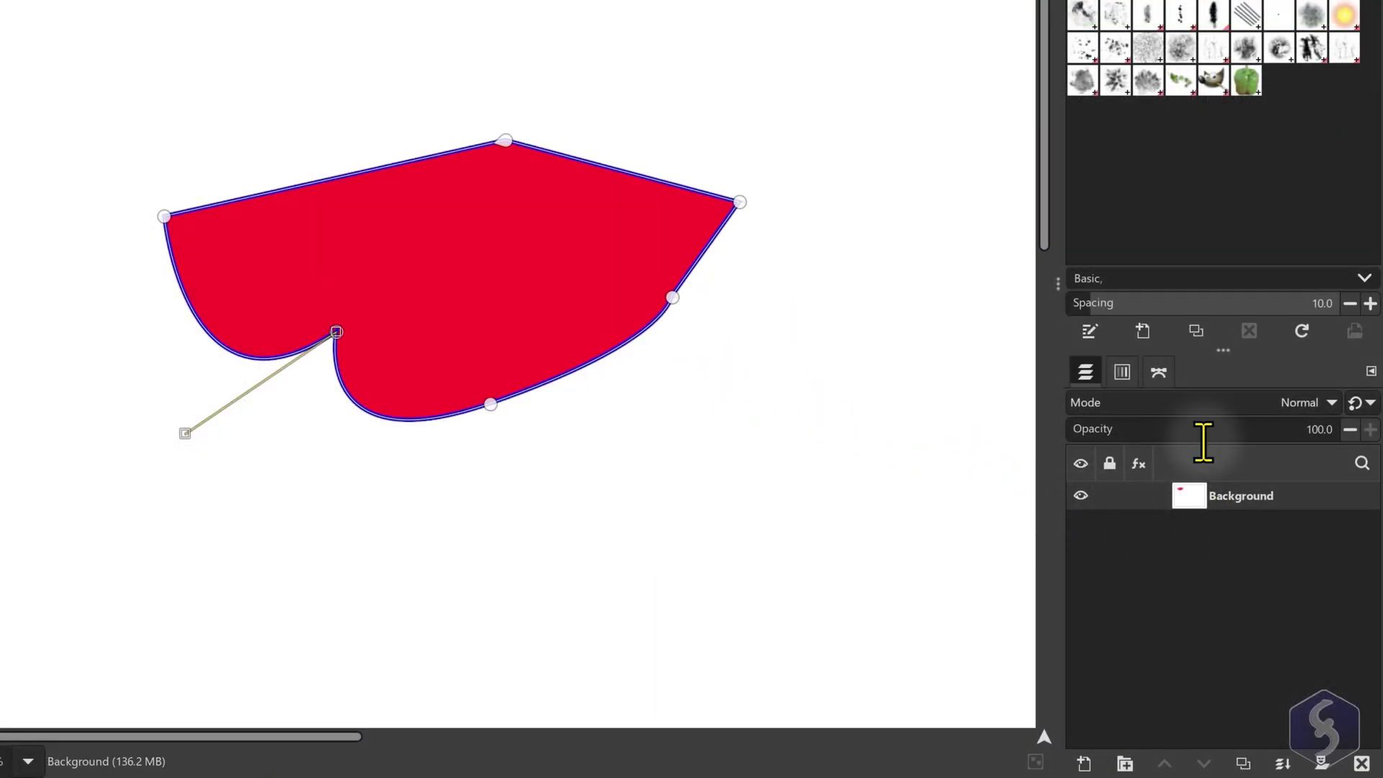
Toggle the path's visibility in the Paths list, then toggle the Background layer off and on
left_click(1160, 372)
left_click(1081, 441)
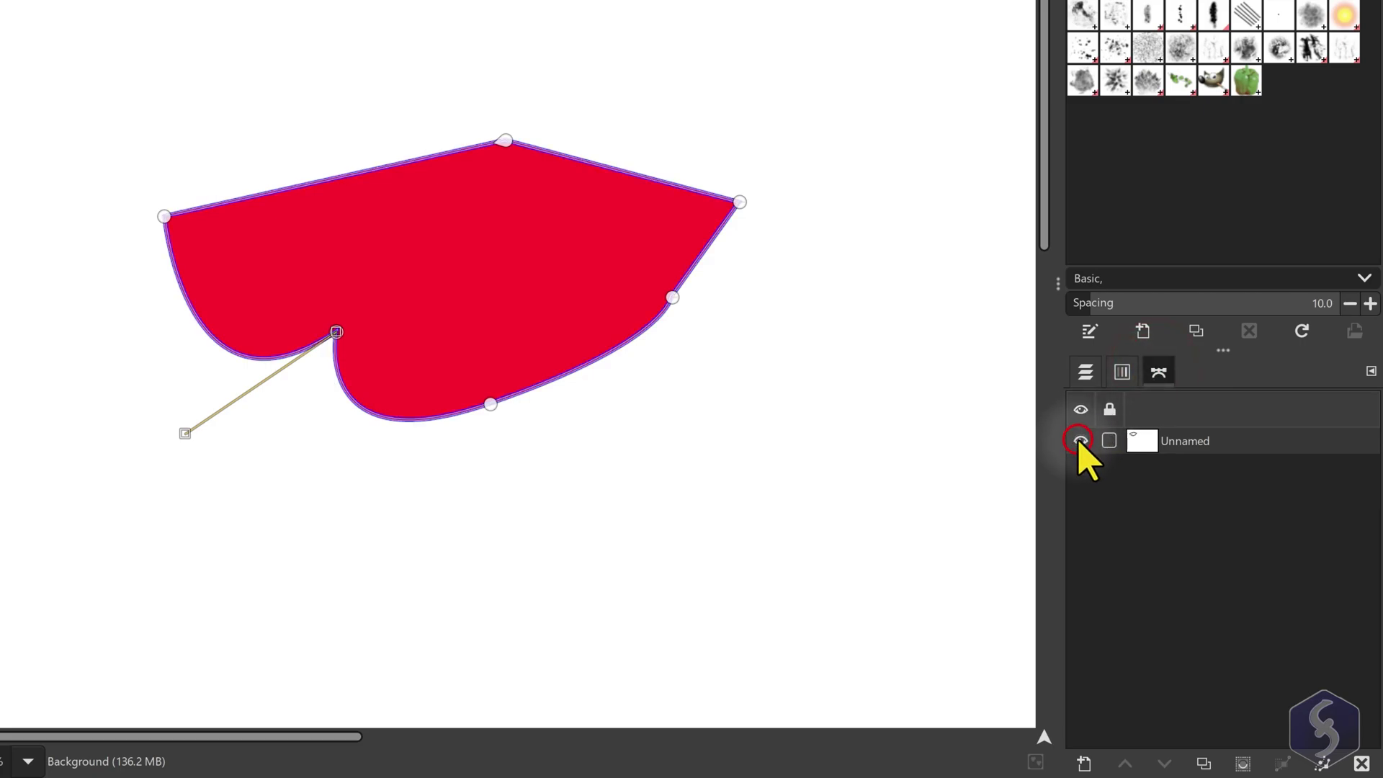
left_click(1081, 441)
left_click(1081, 441)
left_click(1081, 441)
left_click(1081, 441)
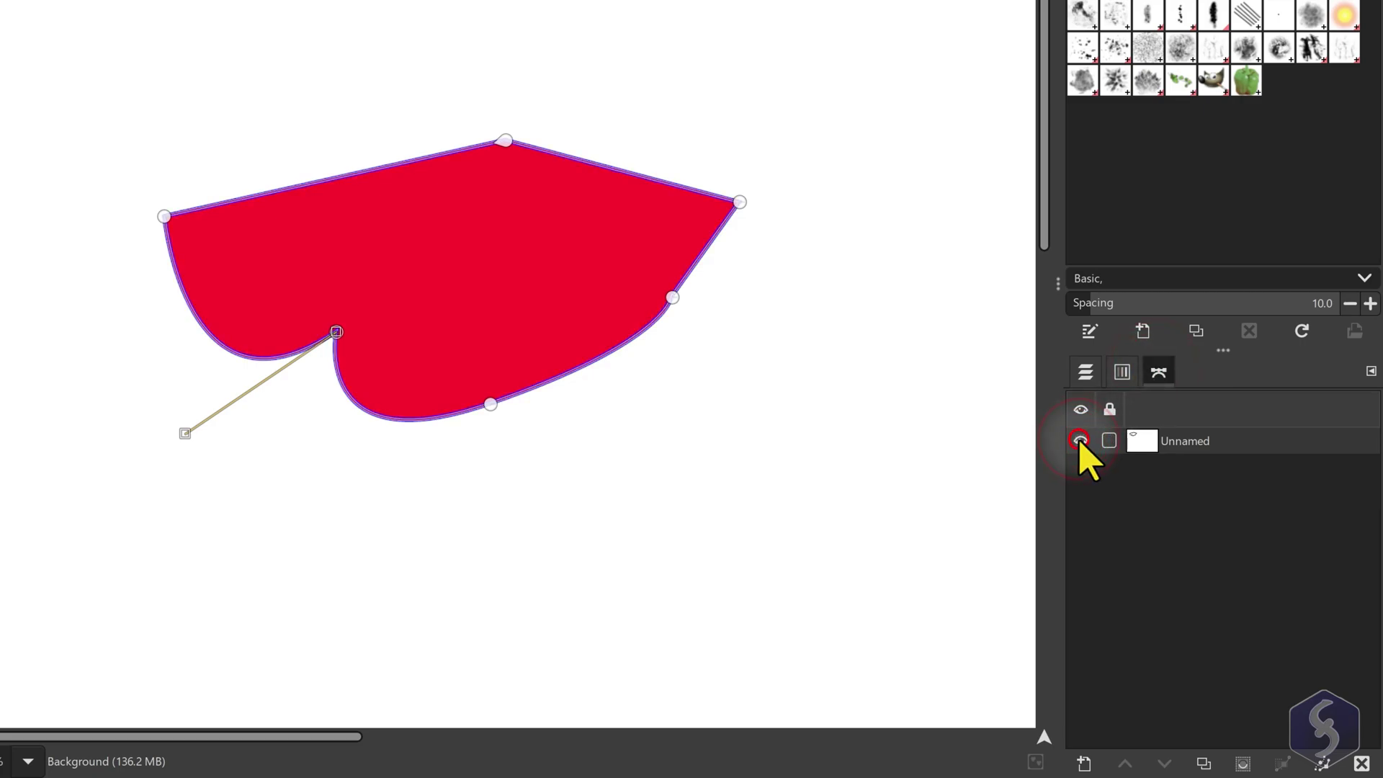
left_click(1083, 371)
left_click(1080, 496)
left_click(1081, 496)
left_click(1080, 496)
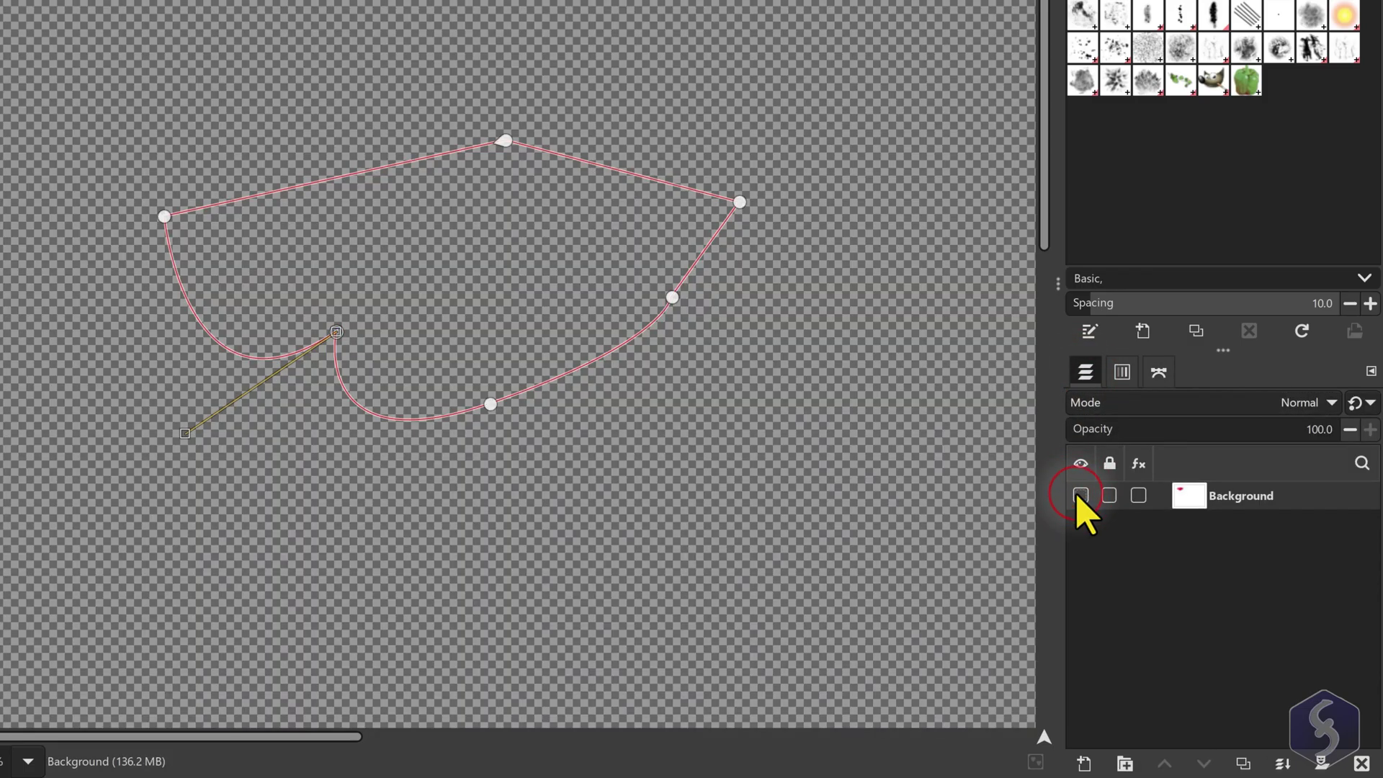
left_click(1080, 496)
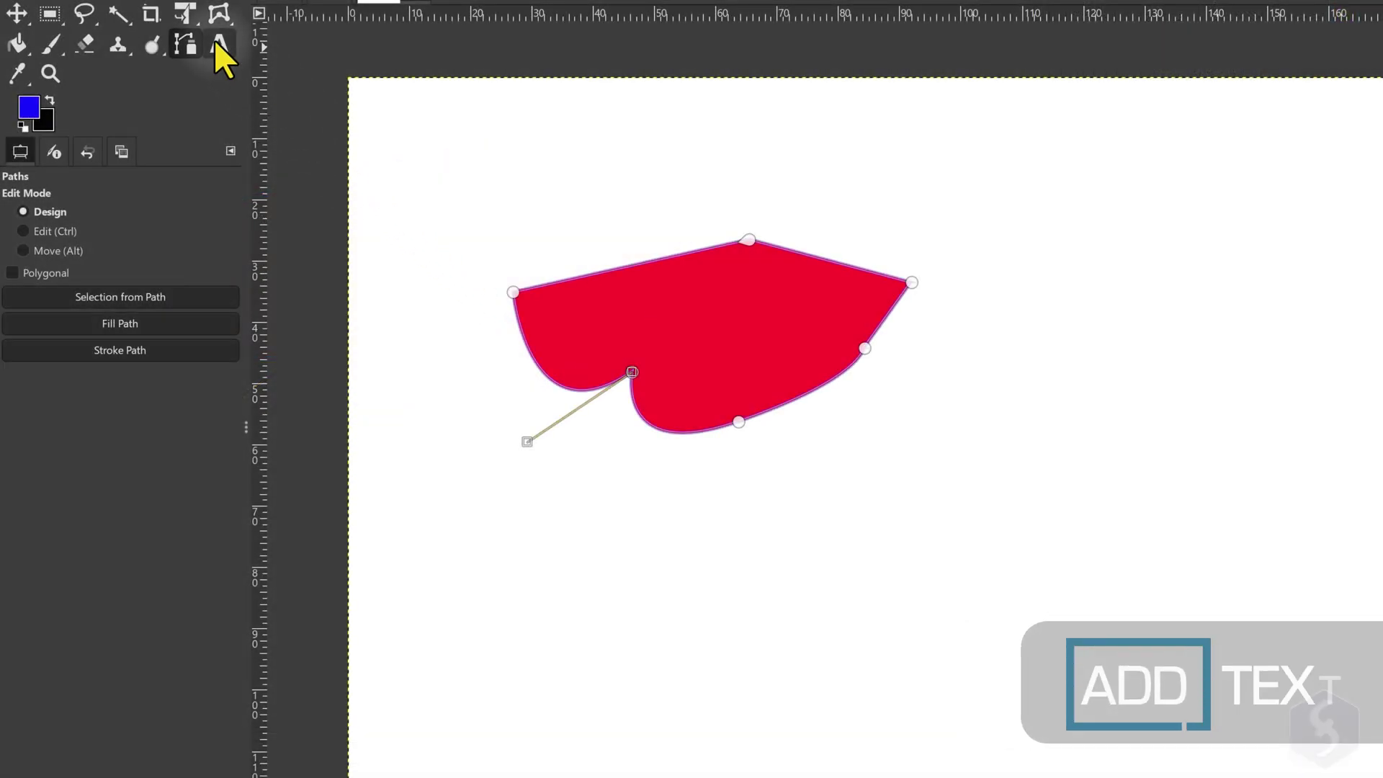
Add a text box below the shape reading 'This is GIMP!'
left_click(214, 42)
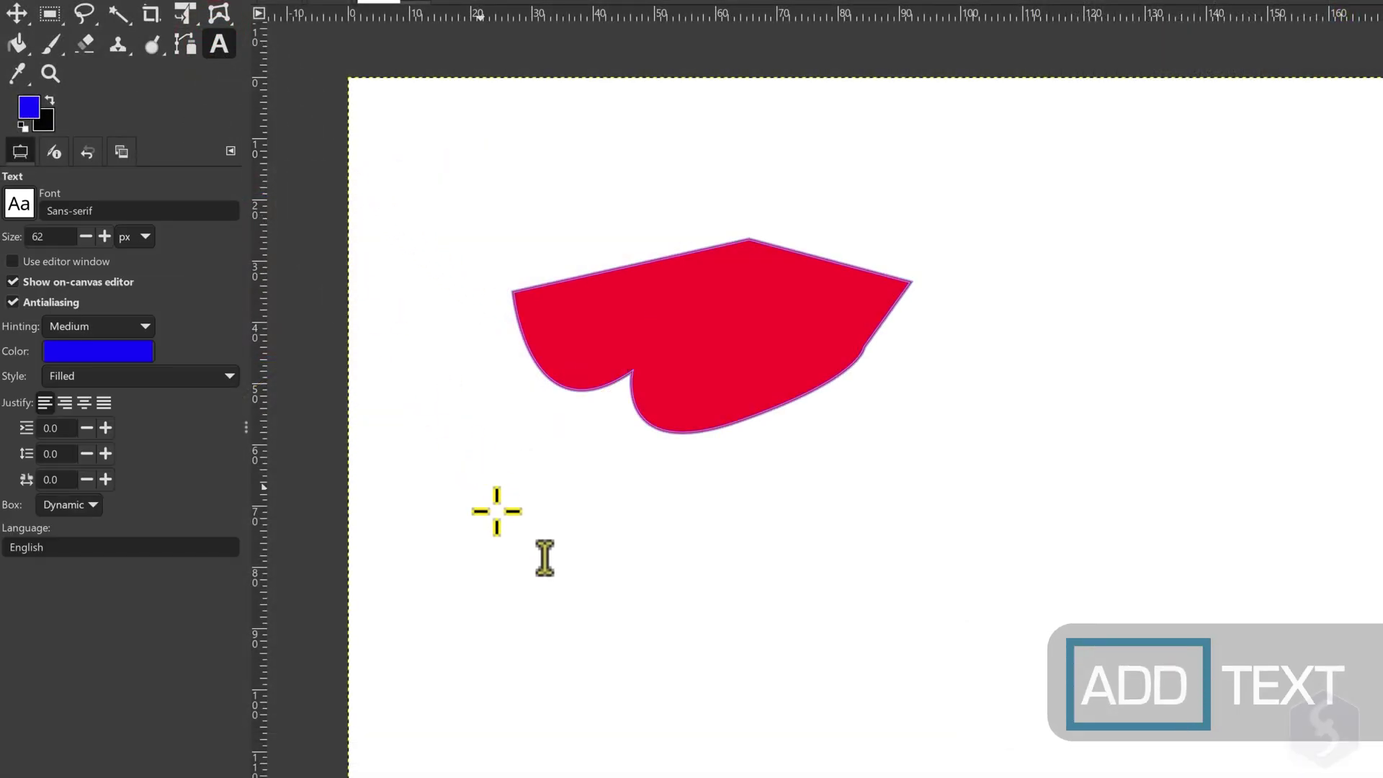
left_click(475, 529)
type("This is")
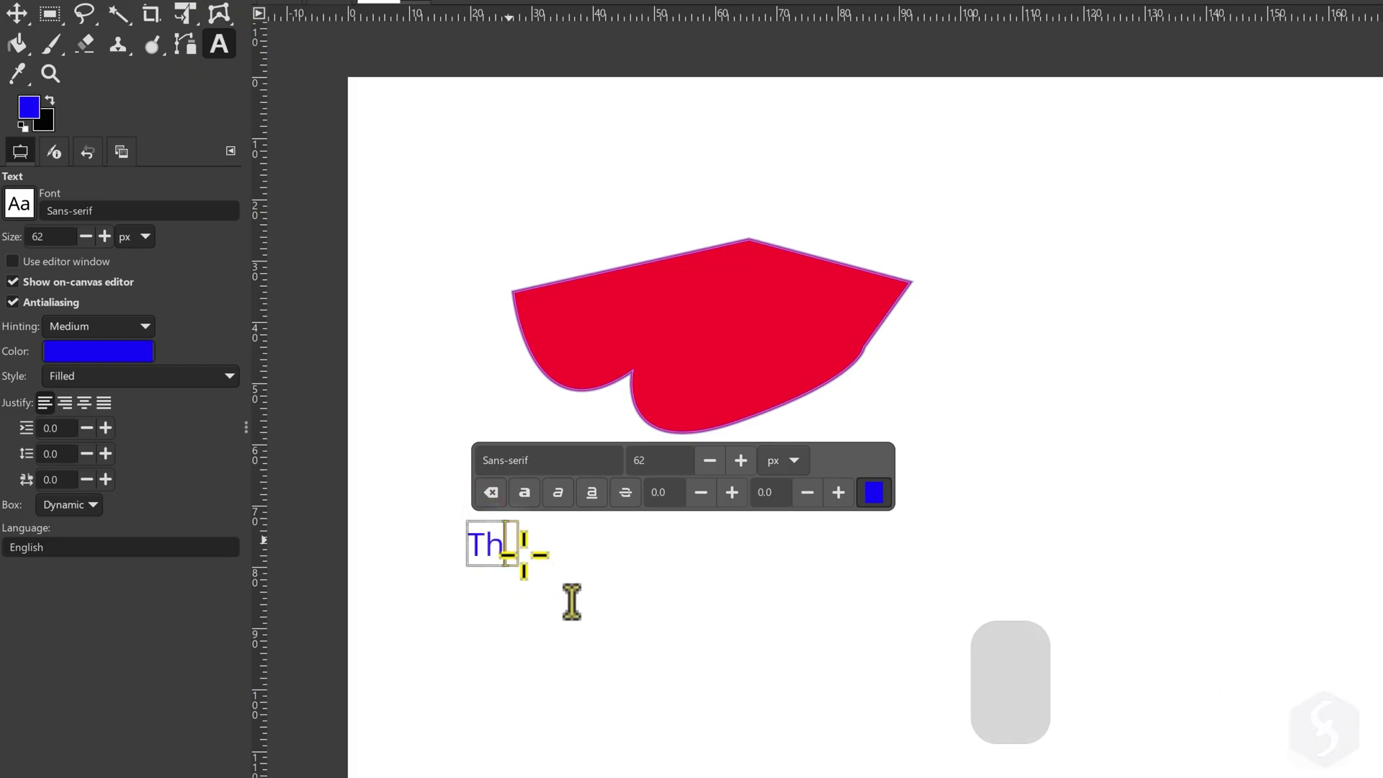
type(" G")
type("IMP!")
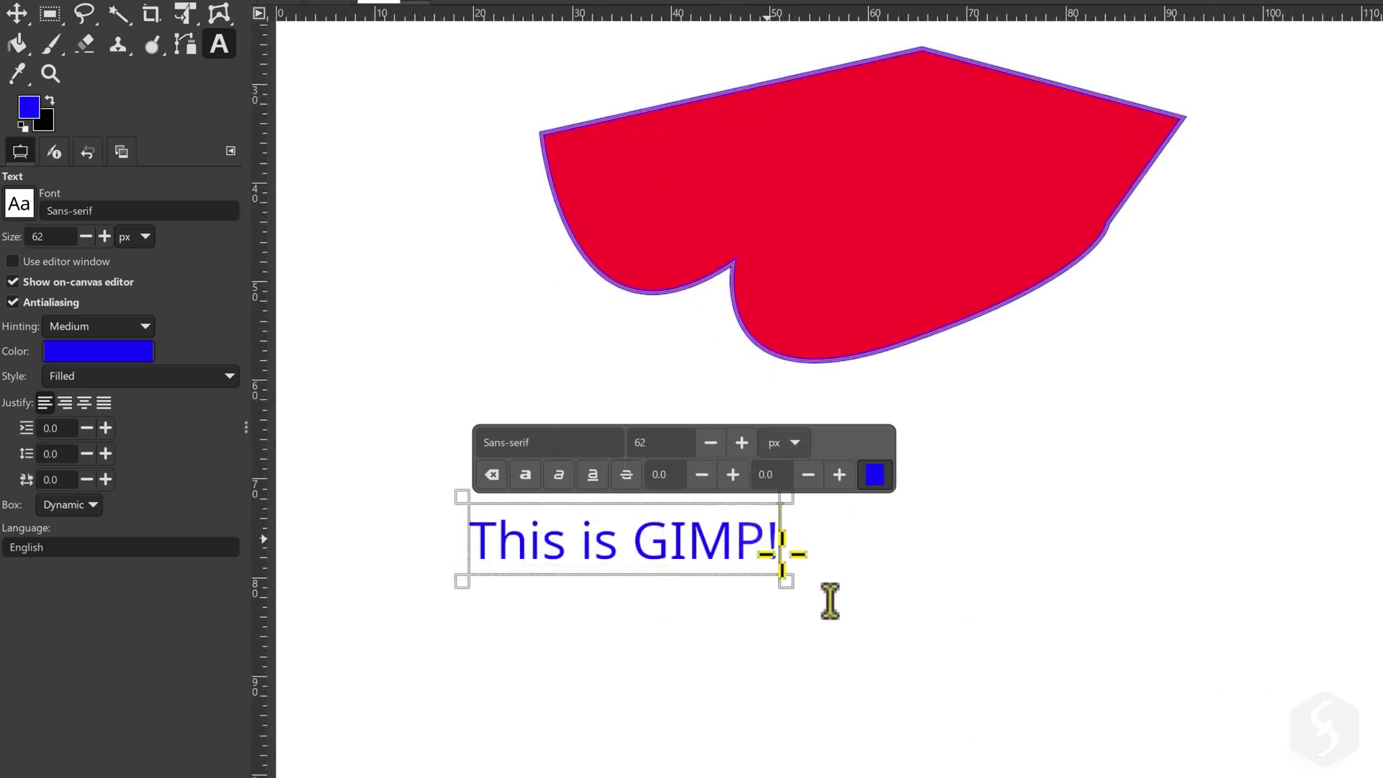
Make the word GIMP bold, 67 px, Consolas Bold and magenta
left_click_drag(772, 558, 626, 557)
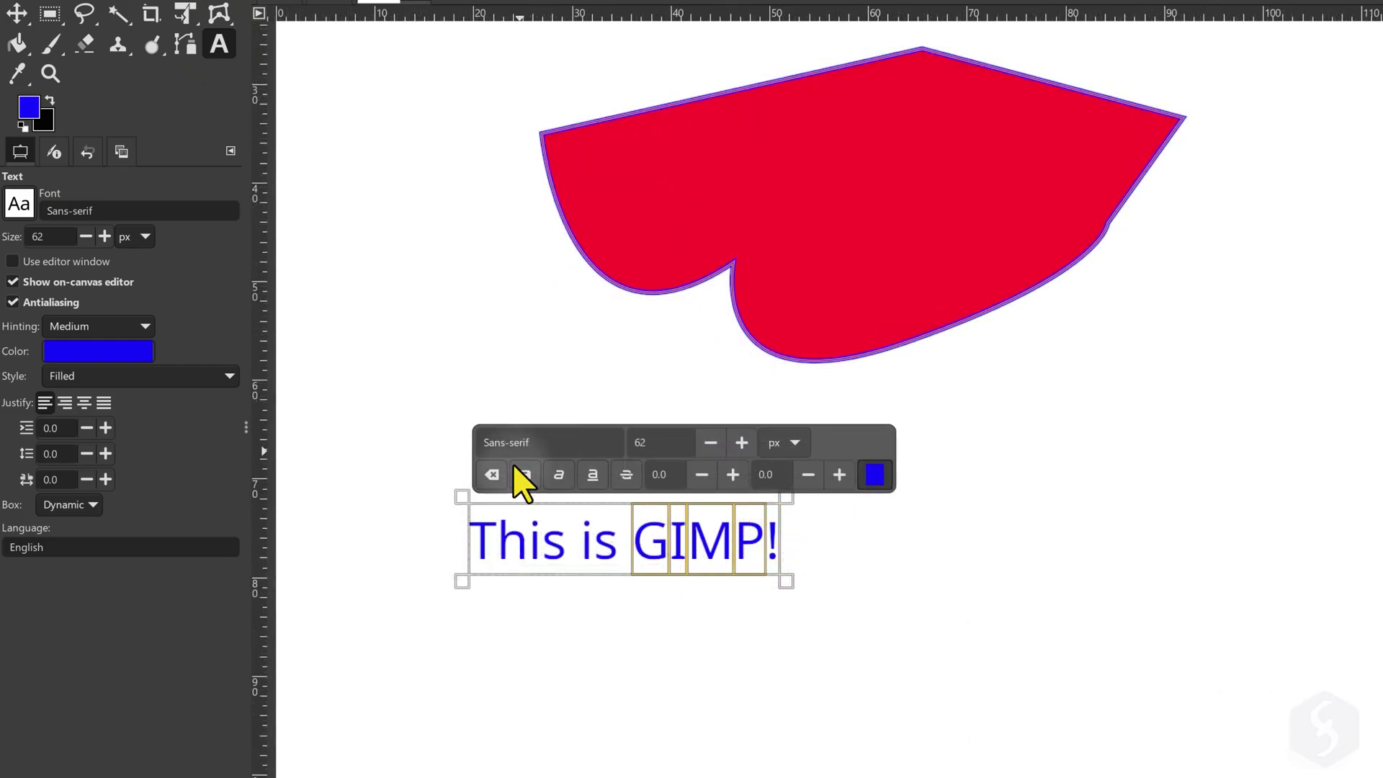
left_click(533, 474)
scroll(634, 444, "up", 5)
left_click(556, 440)
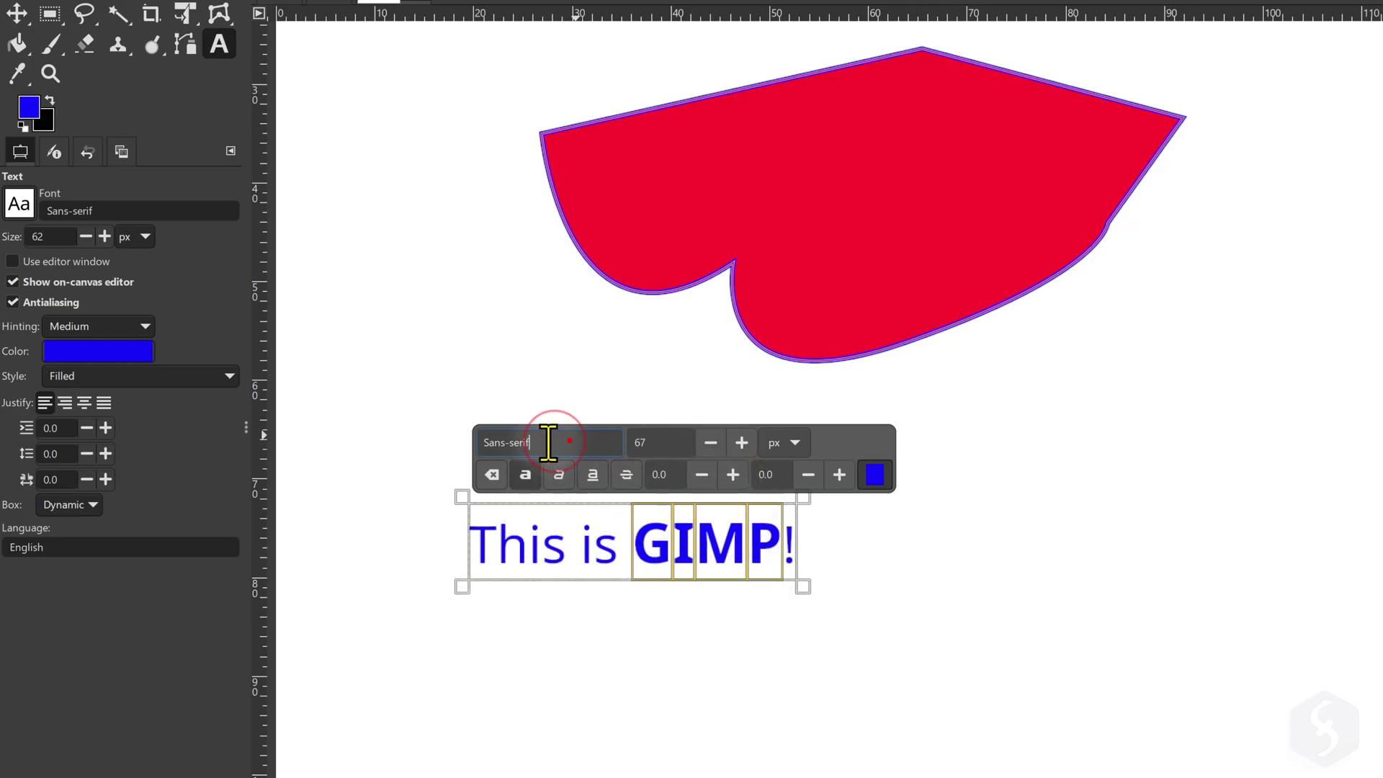
type("Consolas")
key("Return")
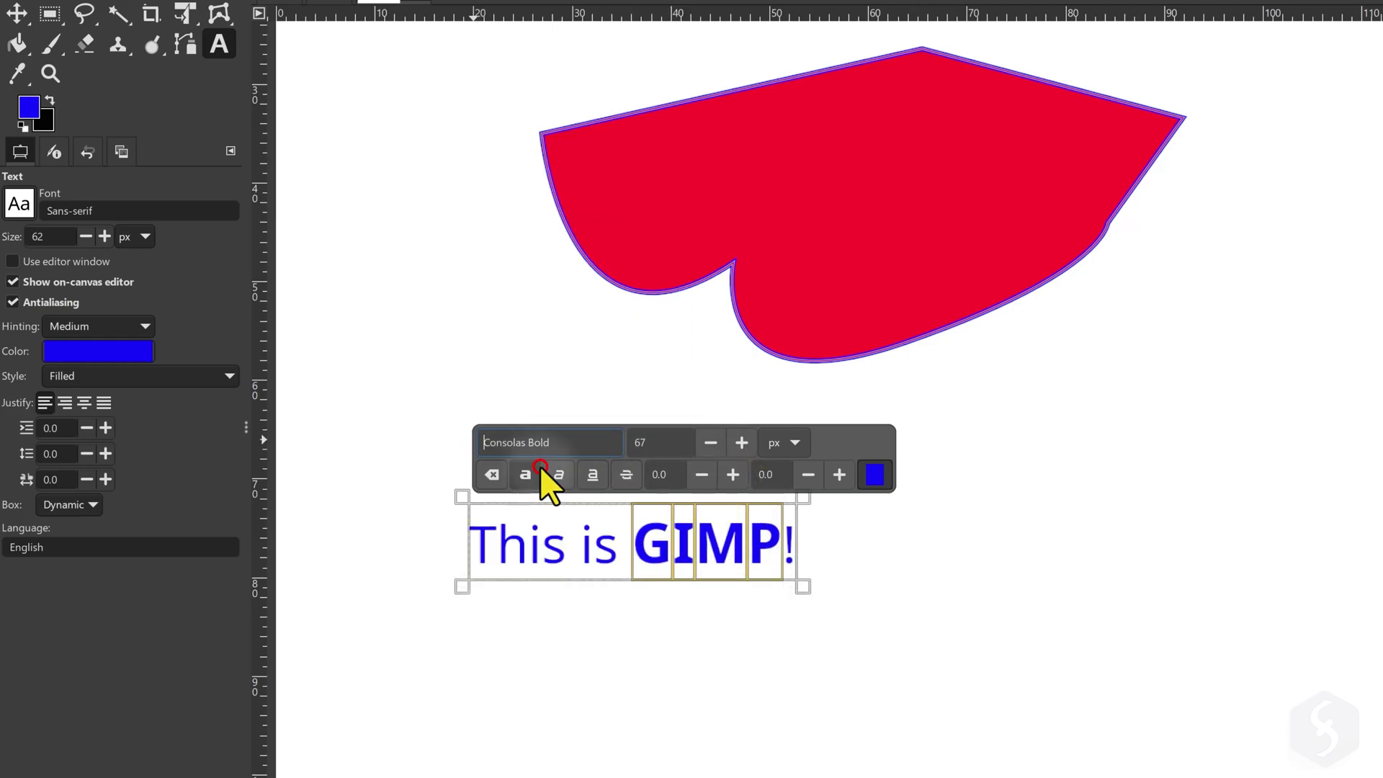
left_click(875, 474)
left_click(825, 328)
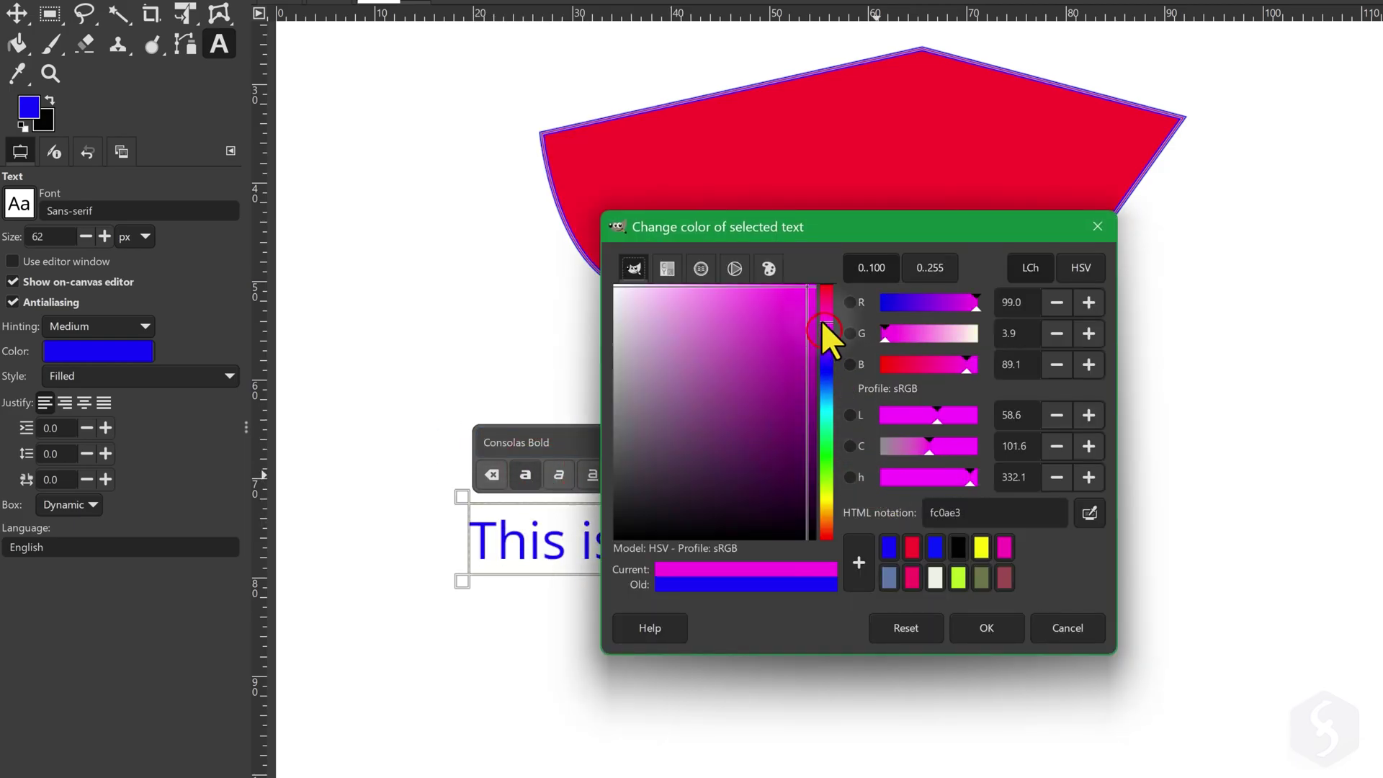
left_click(986, 627)
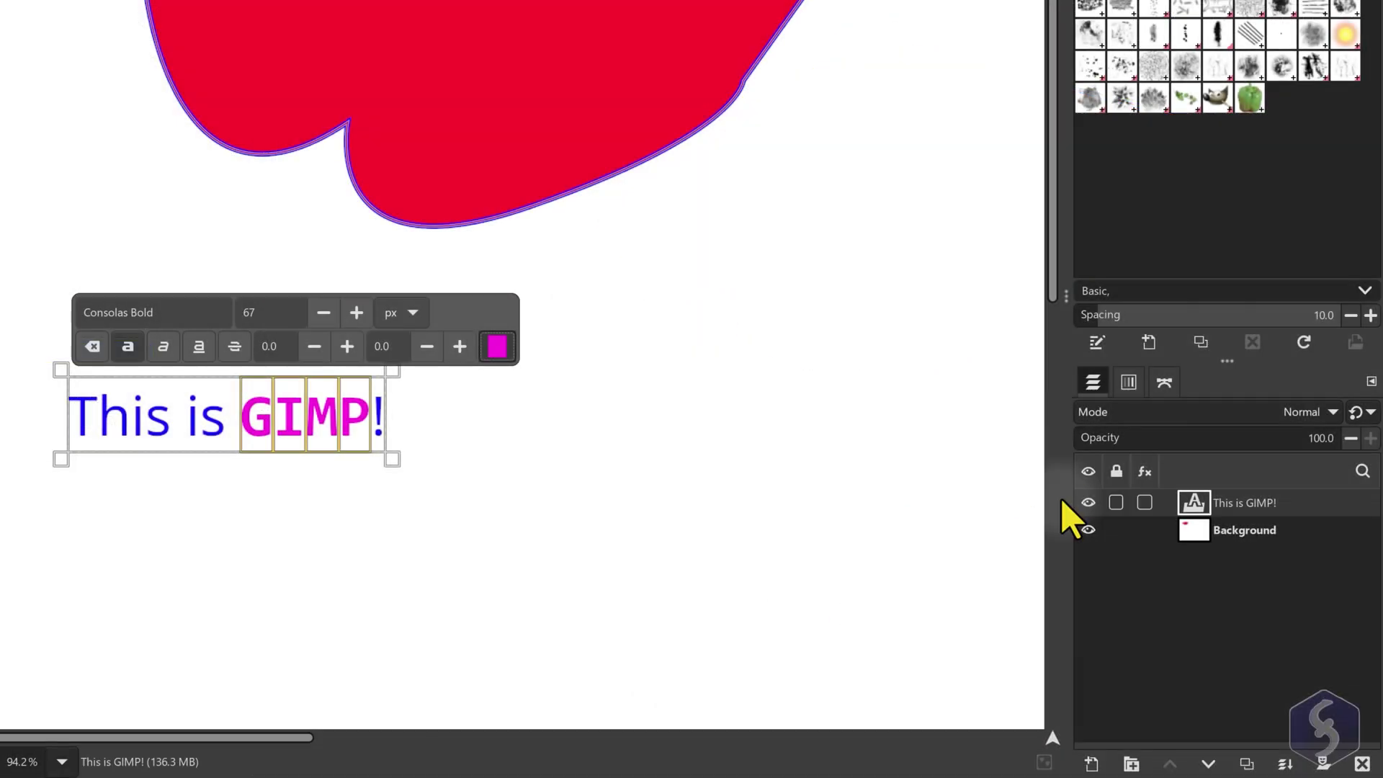
Toggle the text layer's visibility and try a transform, cancelling it so the text stays put
left_click(1090, 503)
left_click(1089, 503)
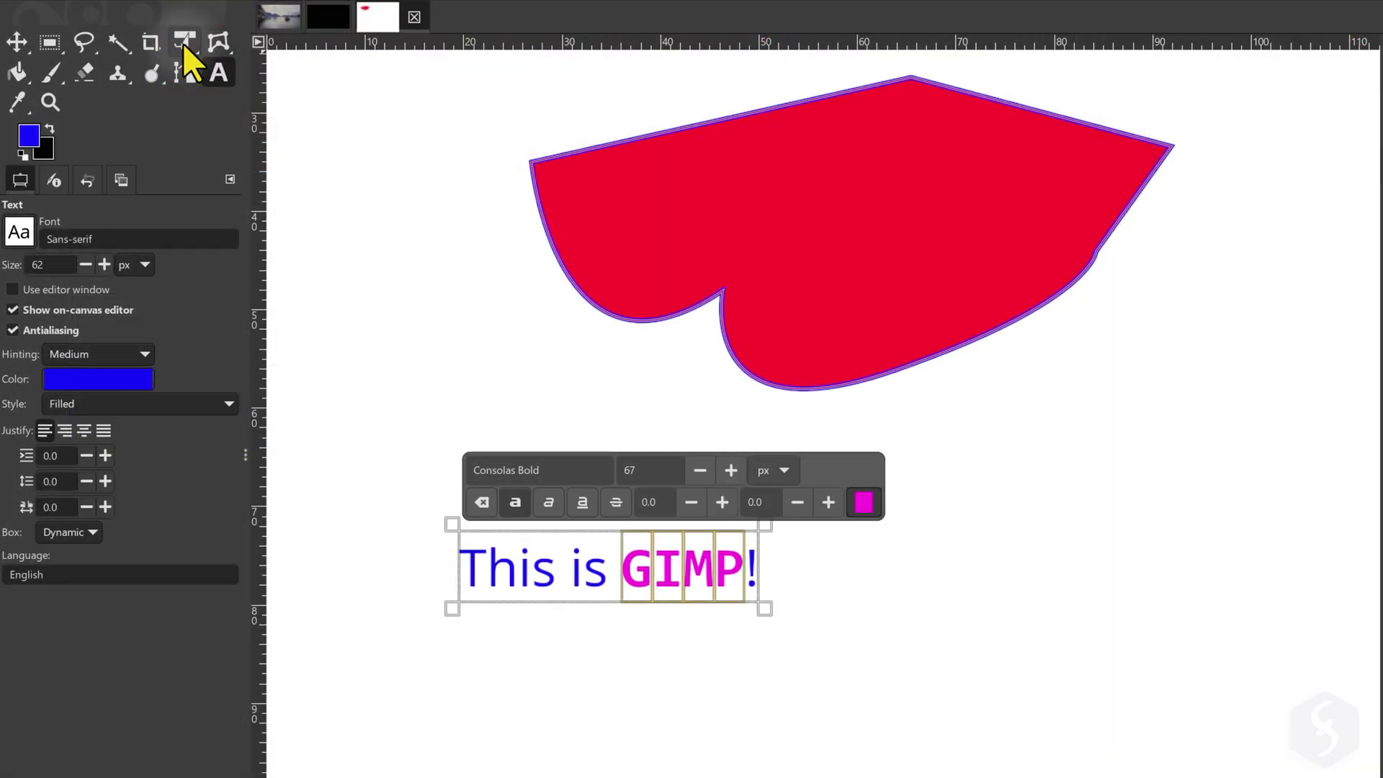
left_click(183, 44)
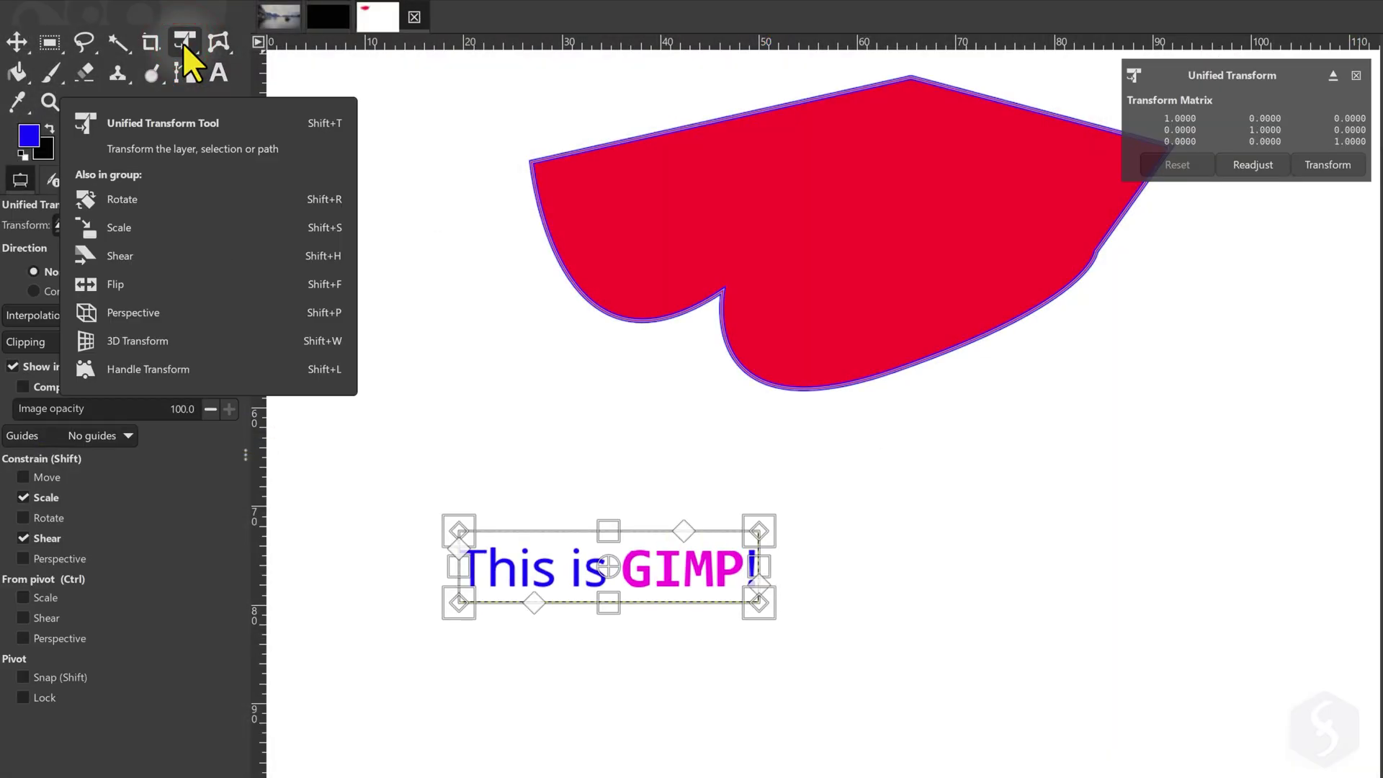
left_click_drag(687, 625, 976, 633)
key("m")
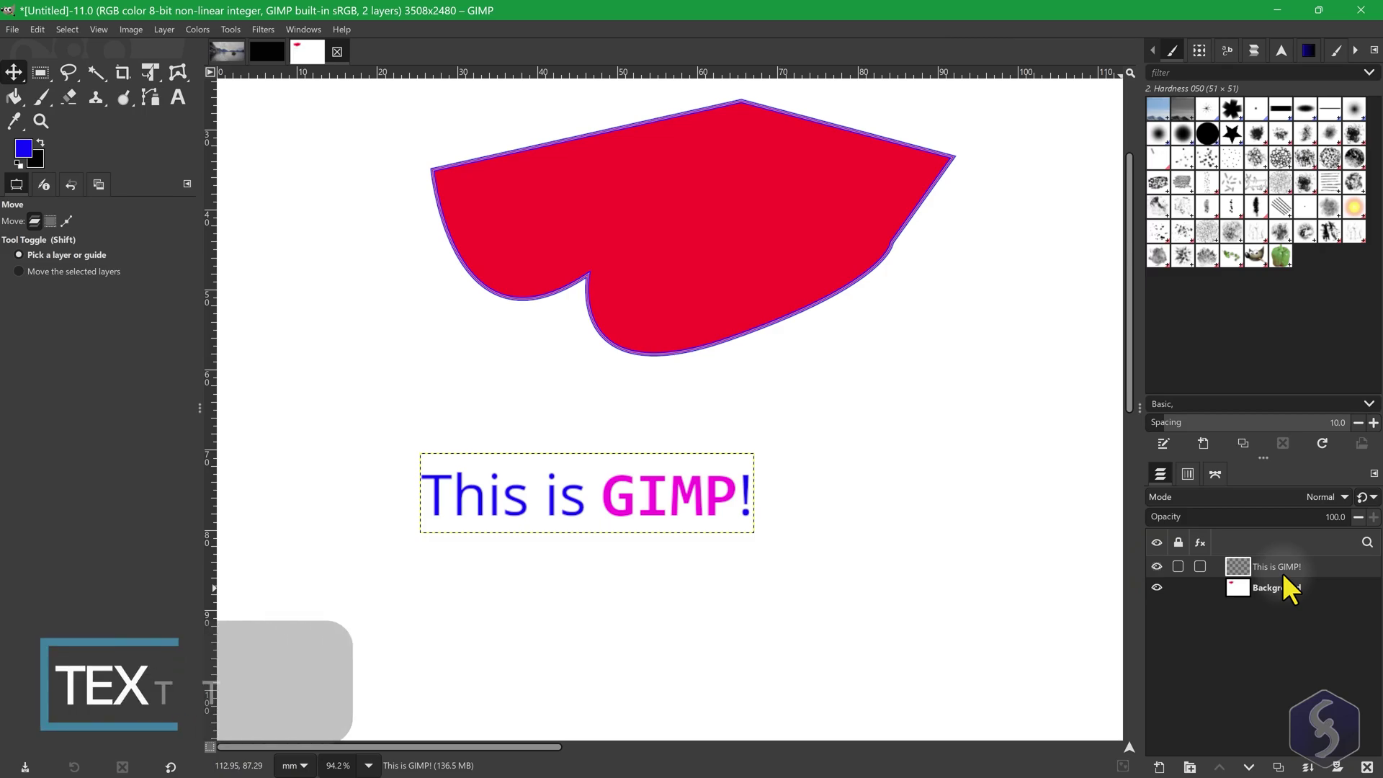
Convert the text layer to a path, hide the original text layer, and show the new path
left_click(170, 29)
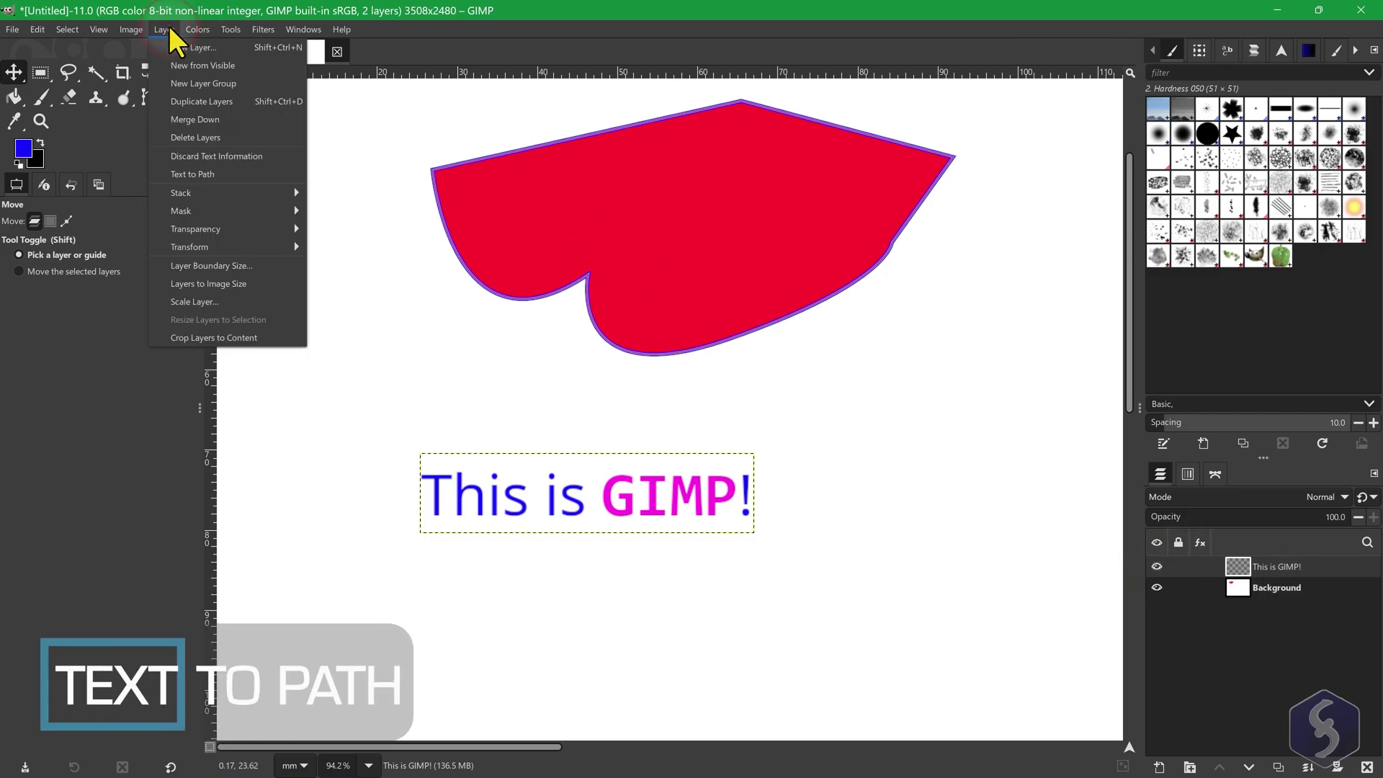
left_click(203, 174)
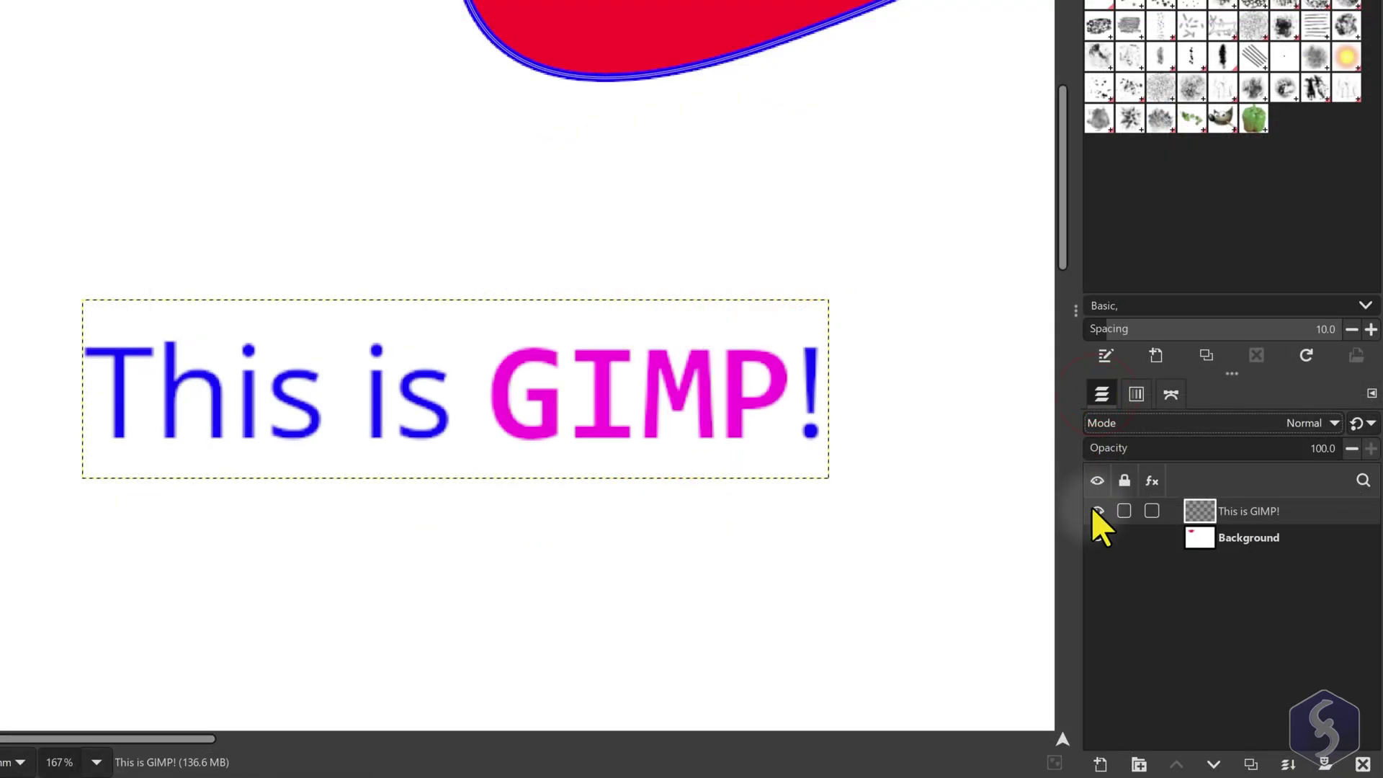
left_click(1157, 566)
left_click(1171, 394)
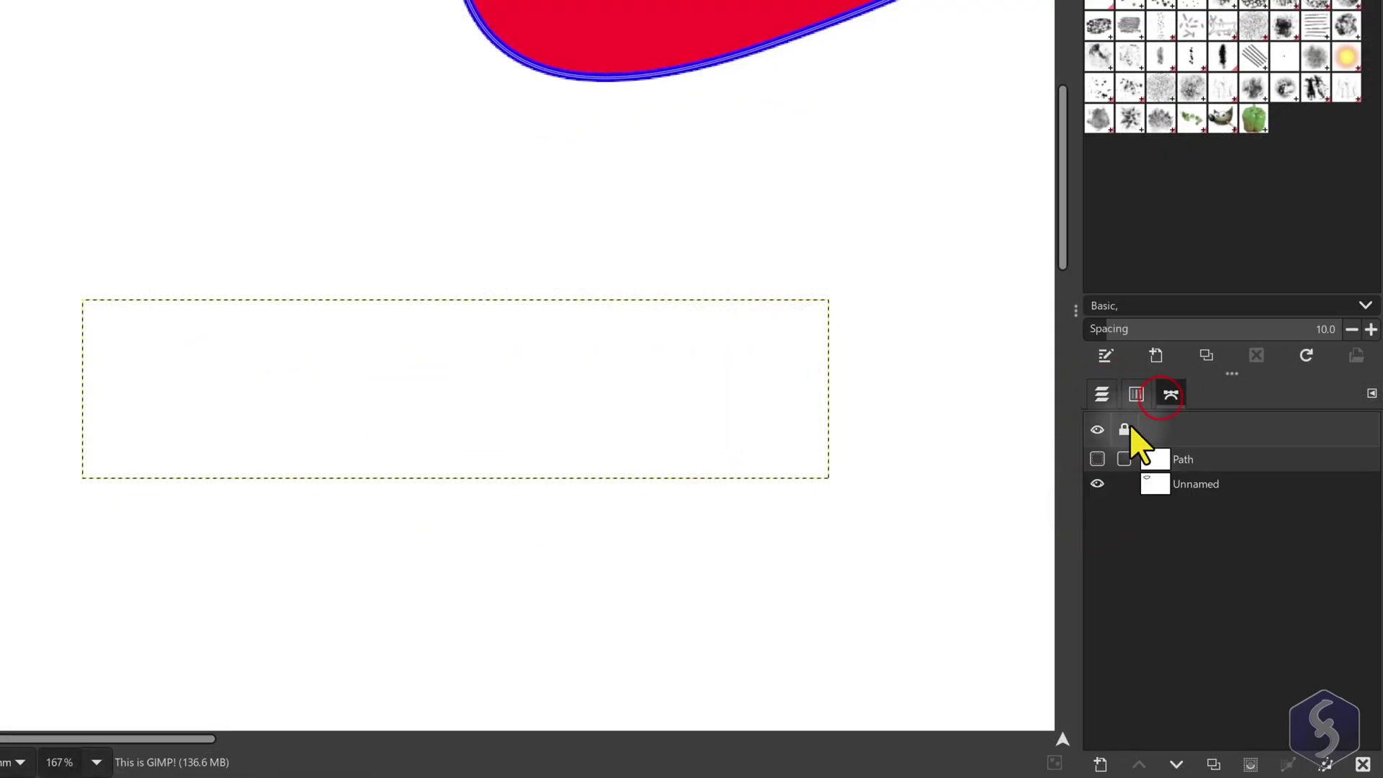
left_click(1096, 459)
left_click(1095, 459)
left_click(1096, 459)
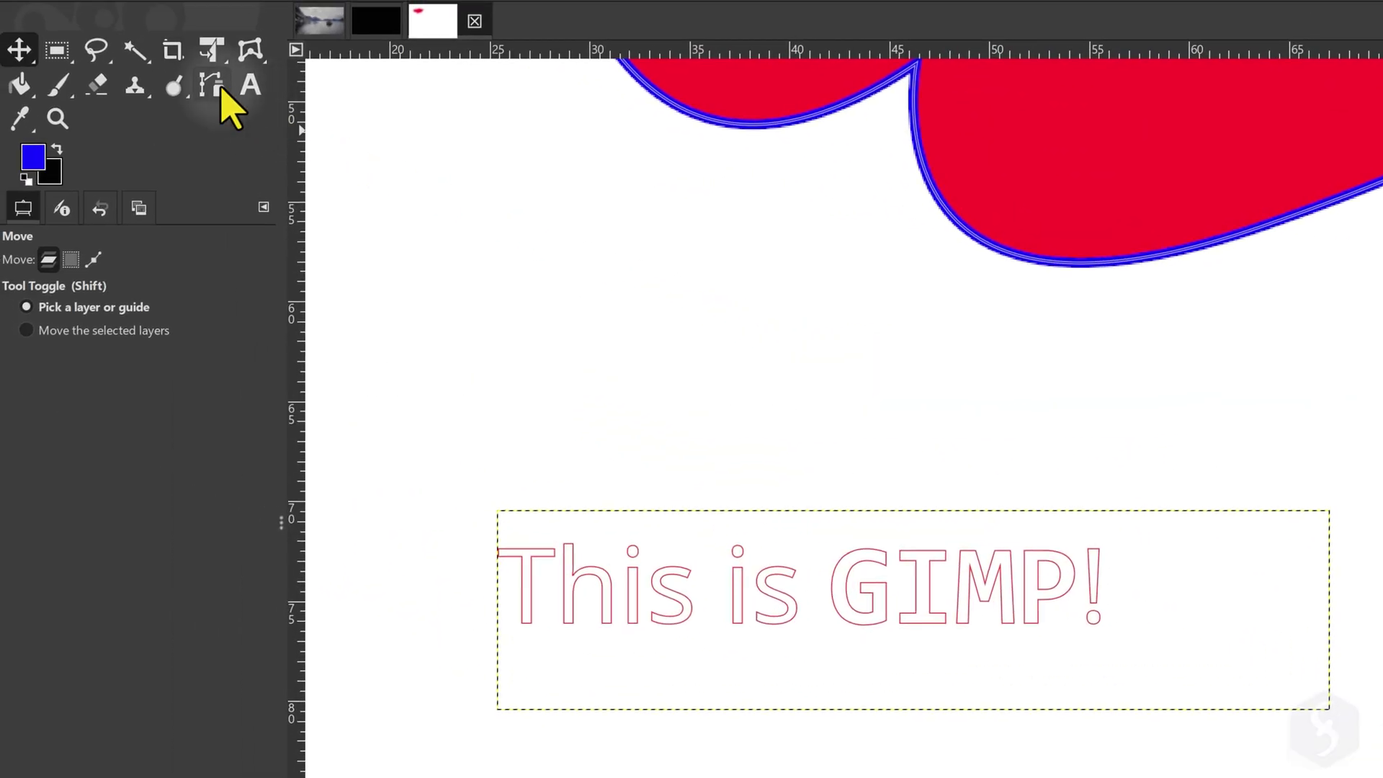
Select the text path with the Paths tool and drag an anchor of the M upward
left_click(215, 85)
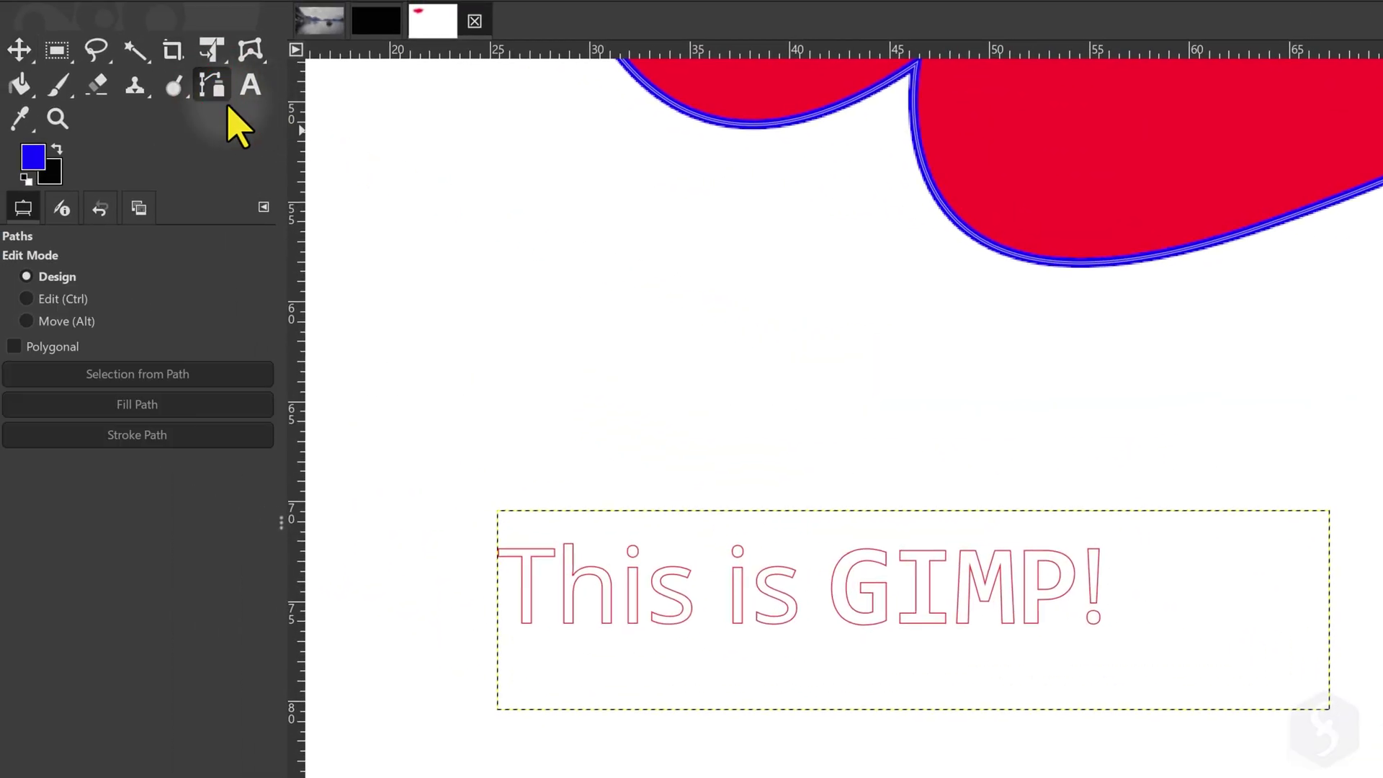
left_click(862, 613)
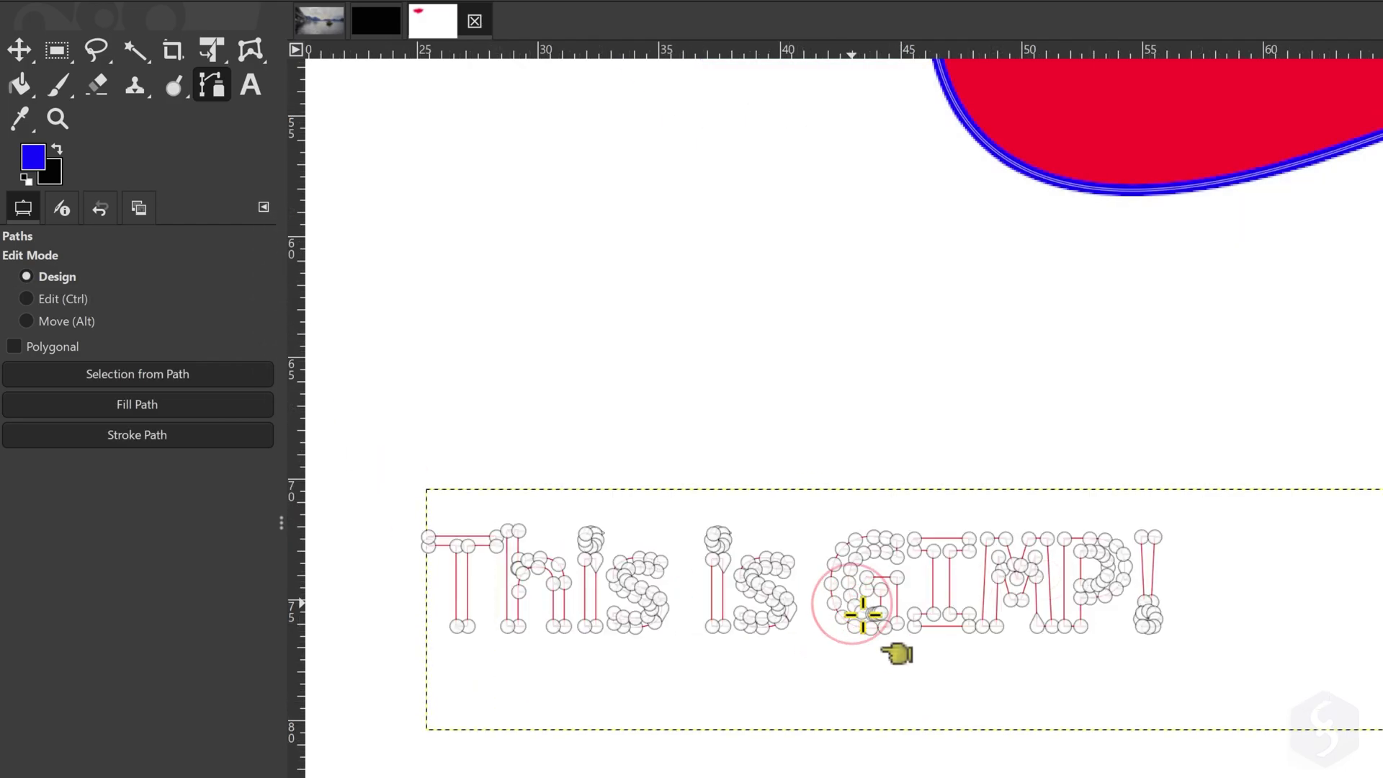
scroll(857, 616, "up", 2)
left_click(1131, 481)
left_click_drag(1131, 481, 1144, 440)
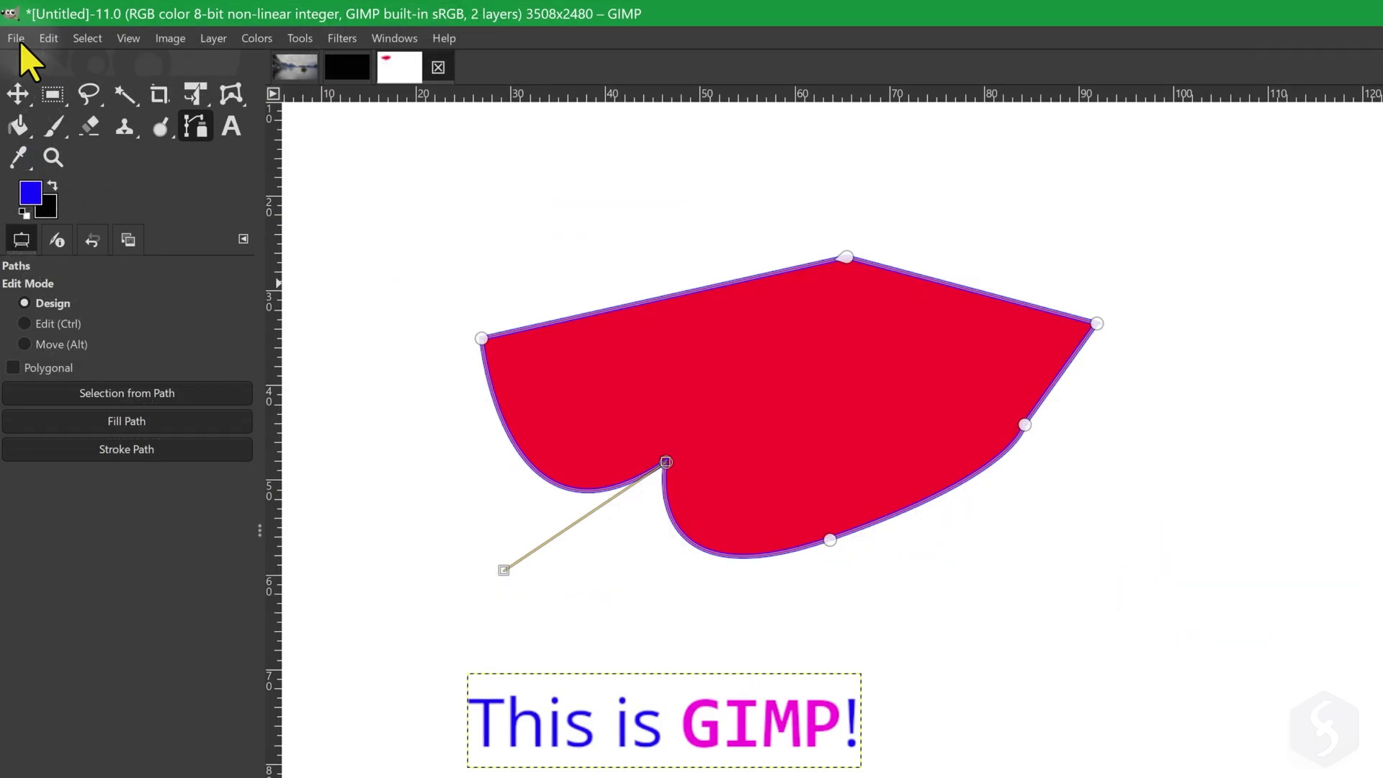
Save the image as Untitled.xcf in GIMP XCF format, then check the Background layer and paths
left_click(16, 38)
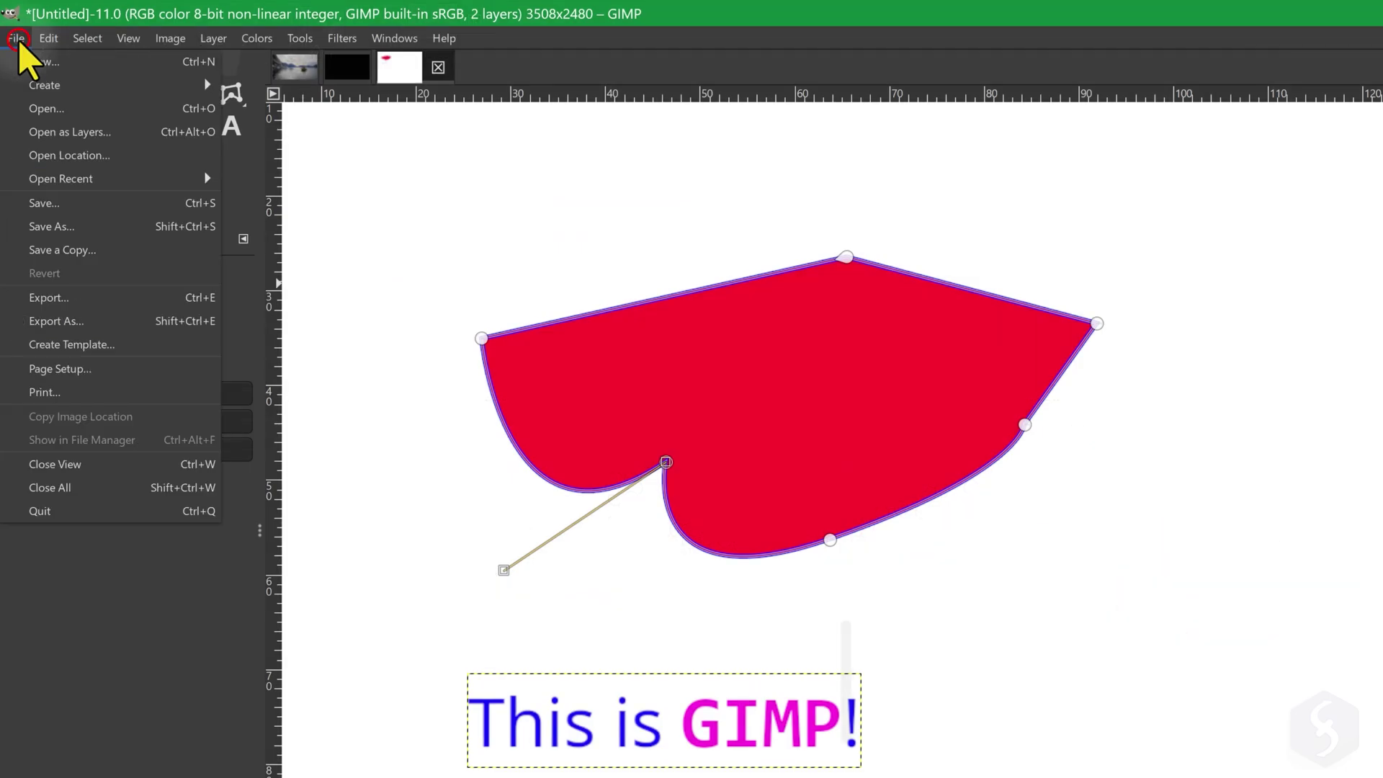
left_click(101, 229)
double_click(105, 59)
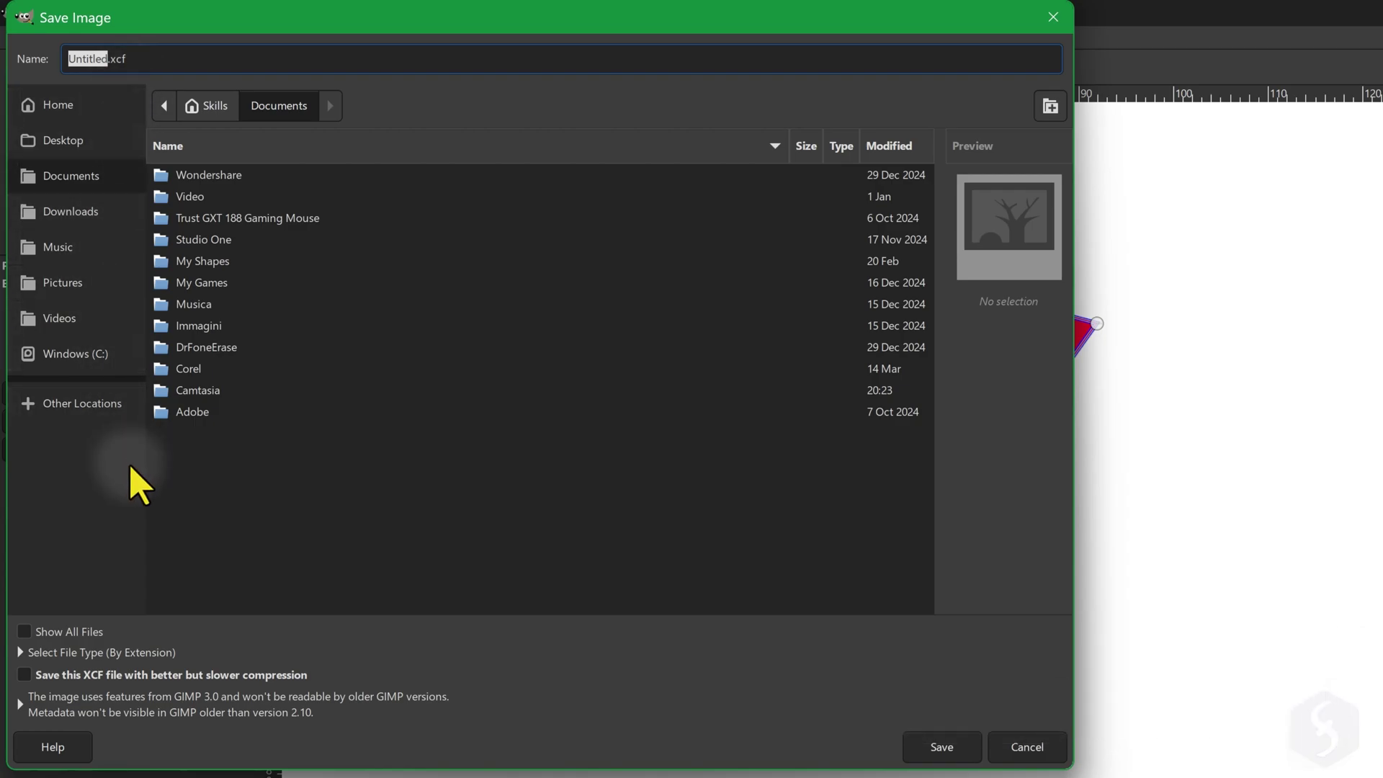
left_click(21, 652)
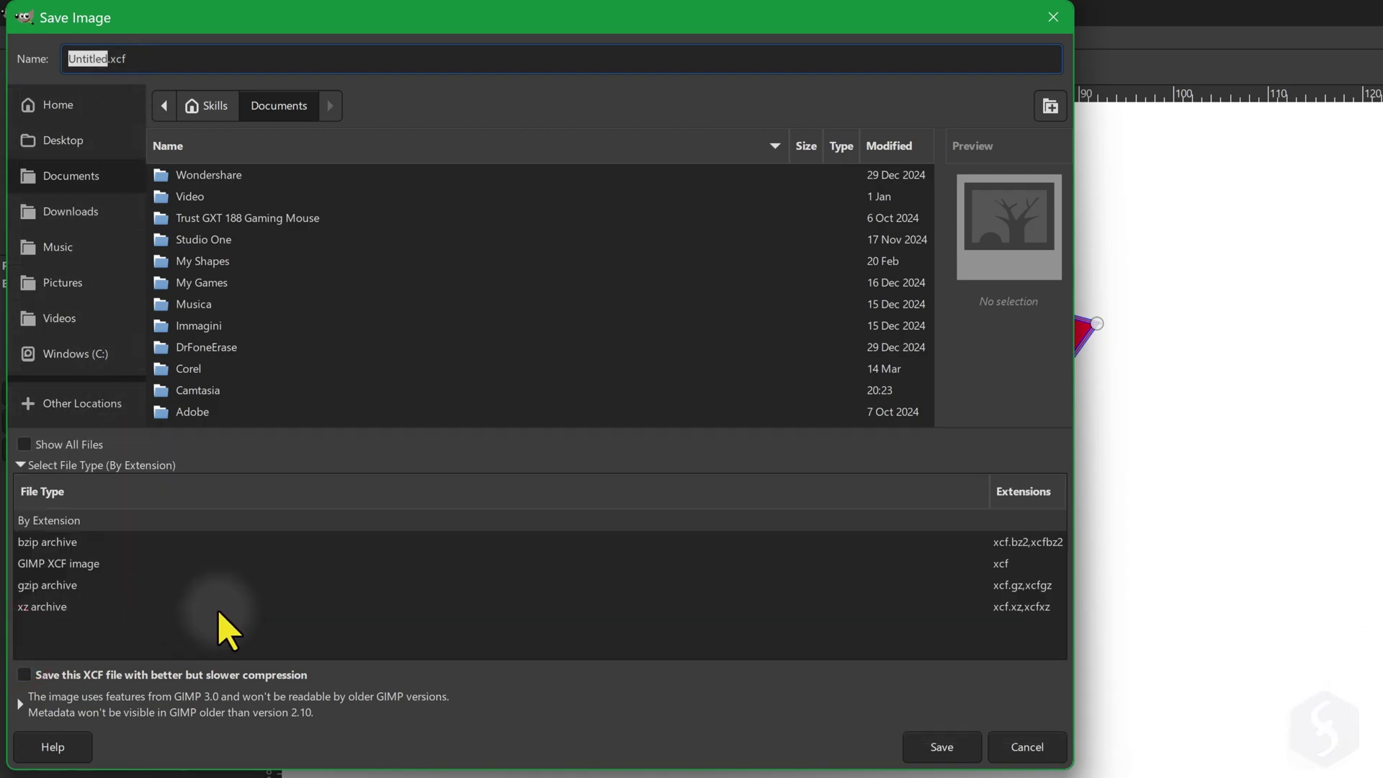
left_click(993, 558)
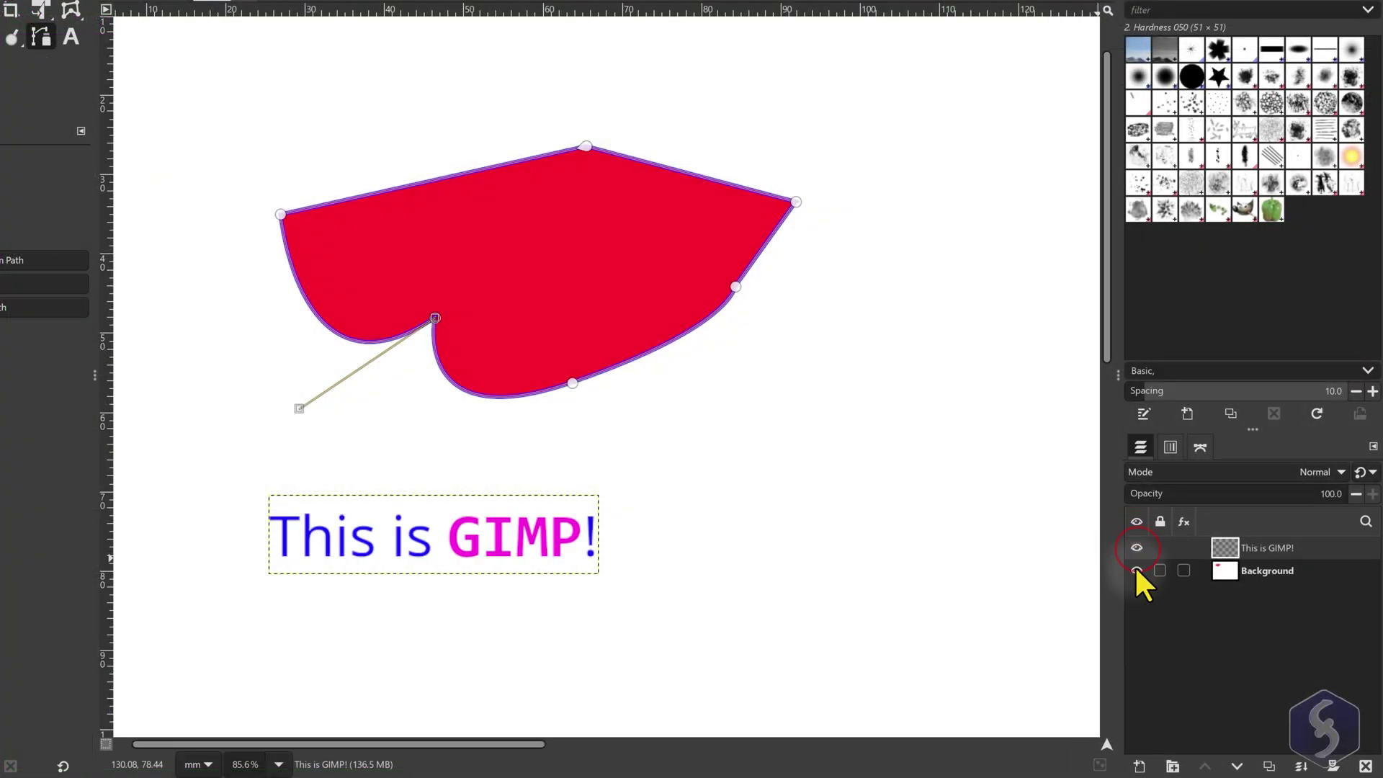
left_click(1136, 570)
left_click(1136, 570)
left_click(1200, 447)
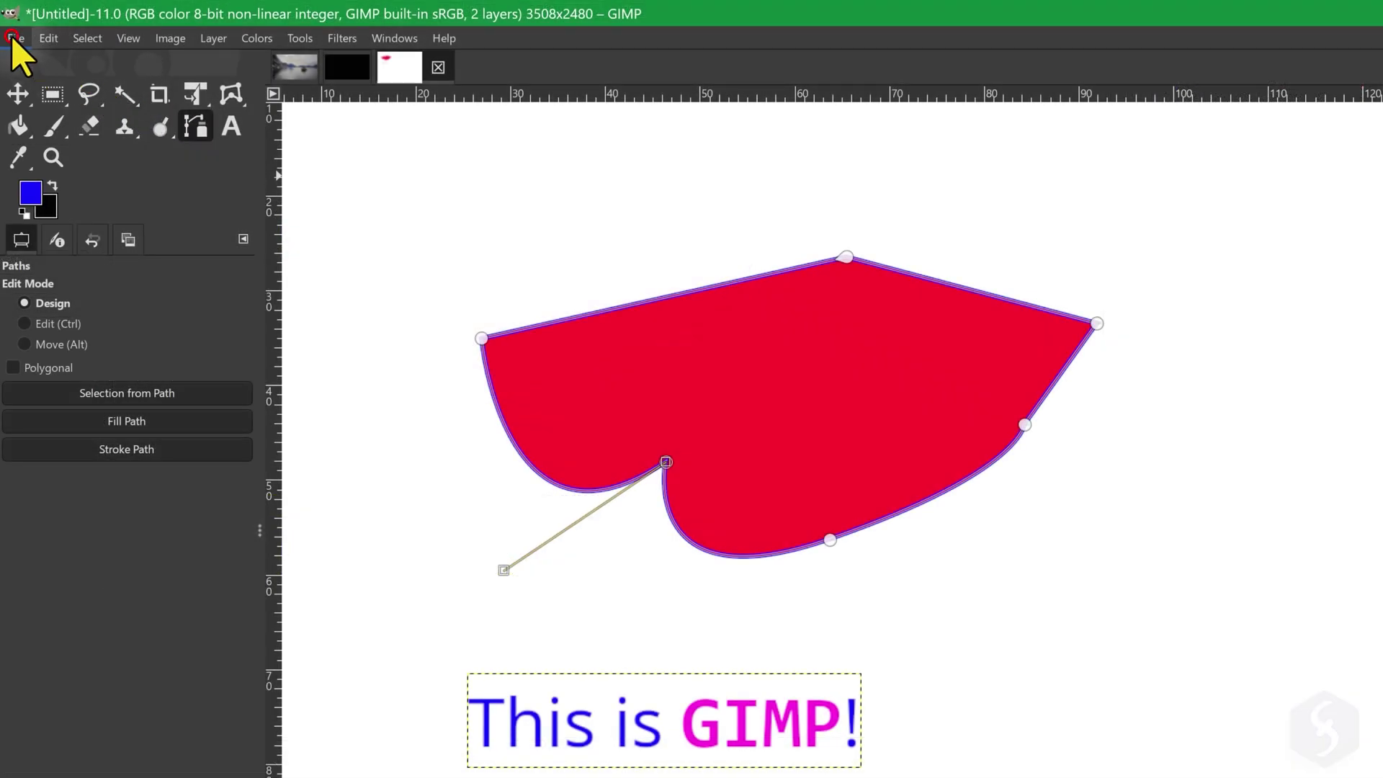
Export a copy of the image as Untitled.png in PNG format
left_click(16, 39)
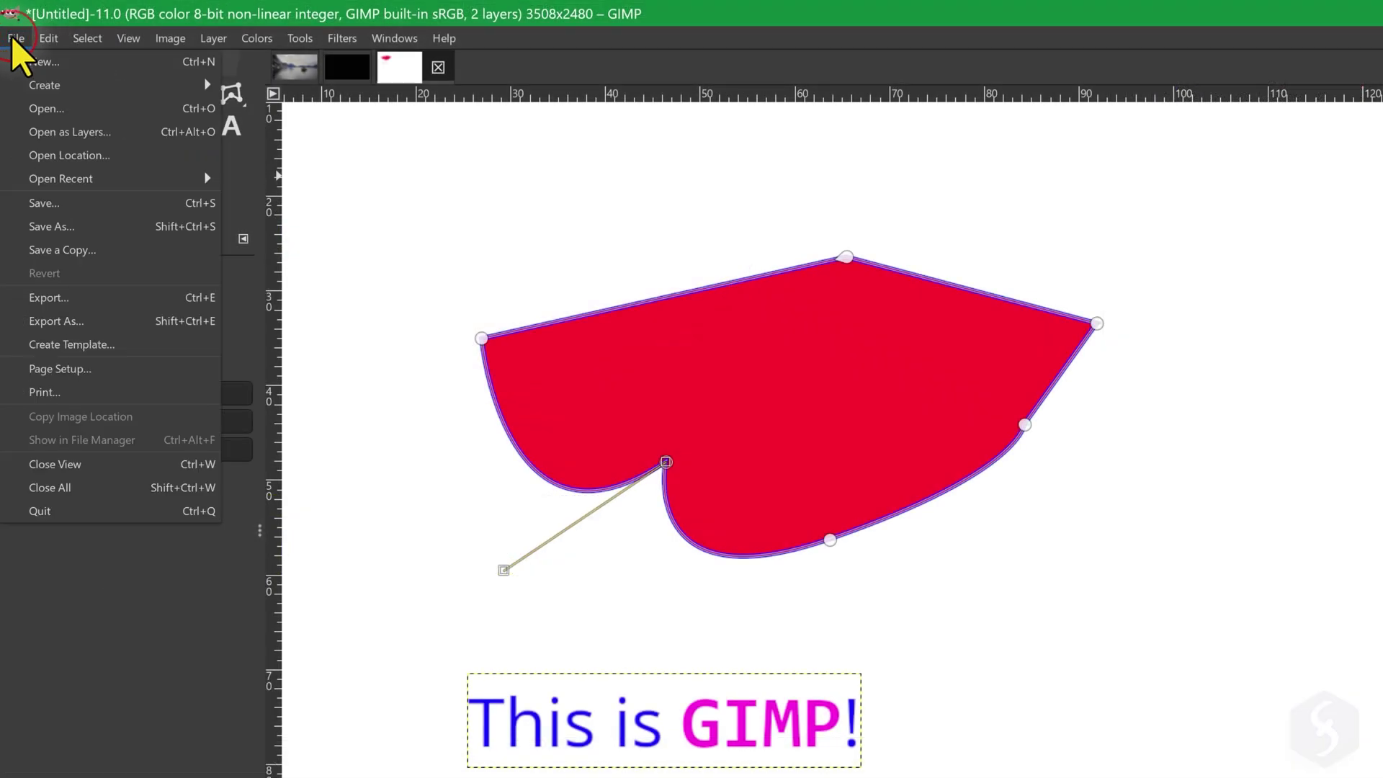
left_click(110, 319)
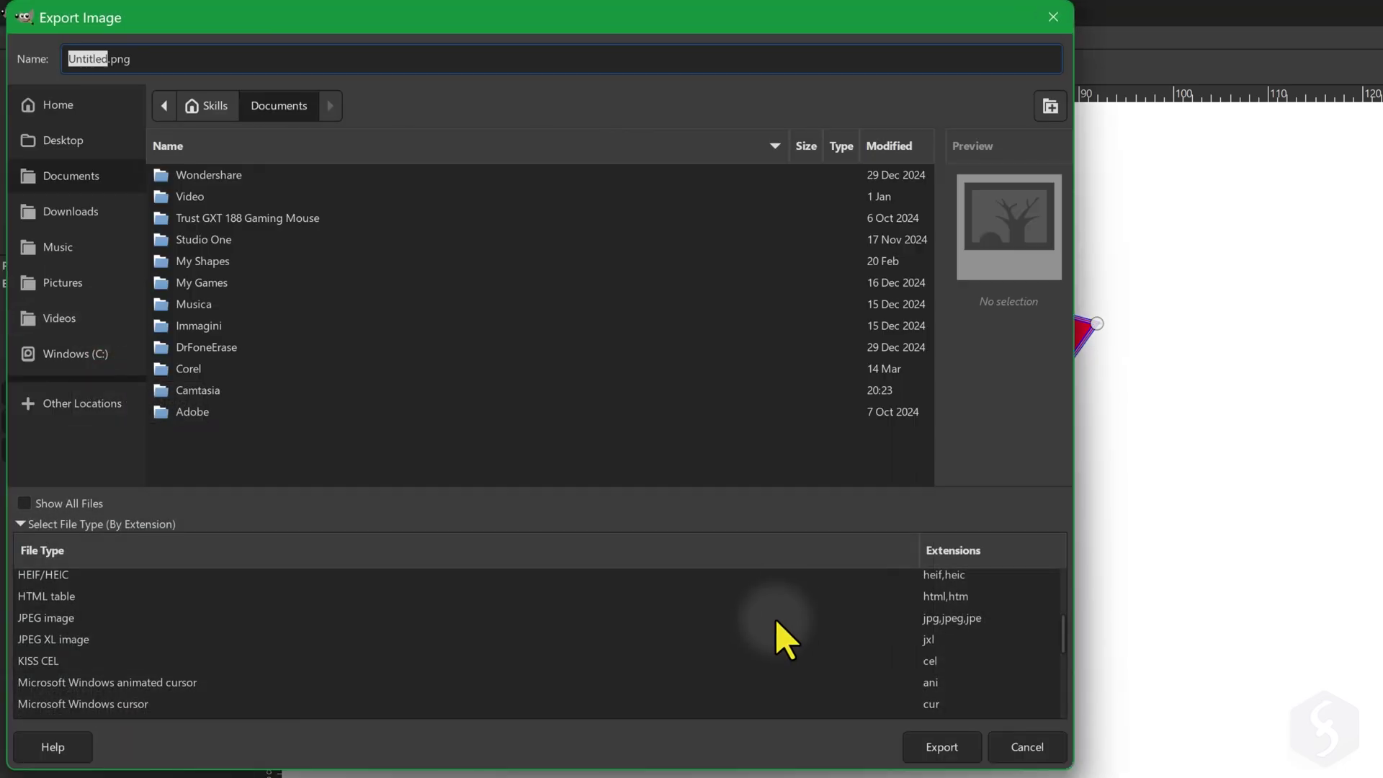
left_click(775, 621)
left_click(777, 620)
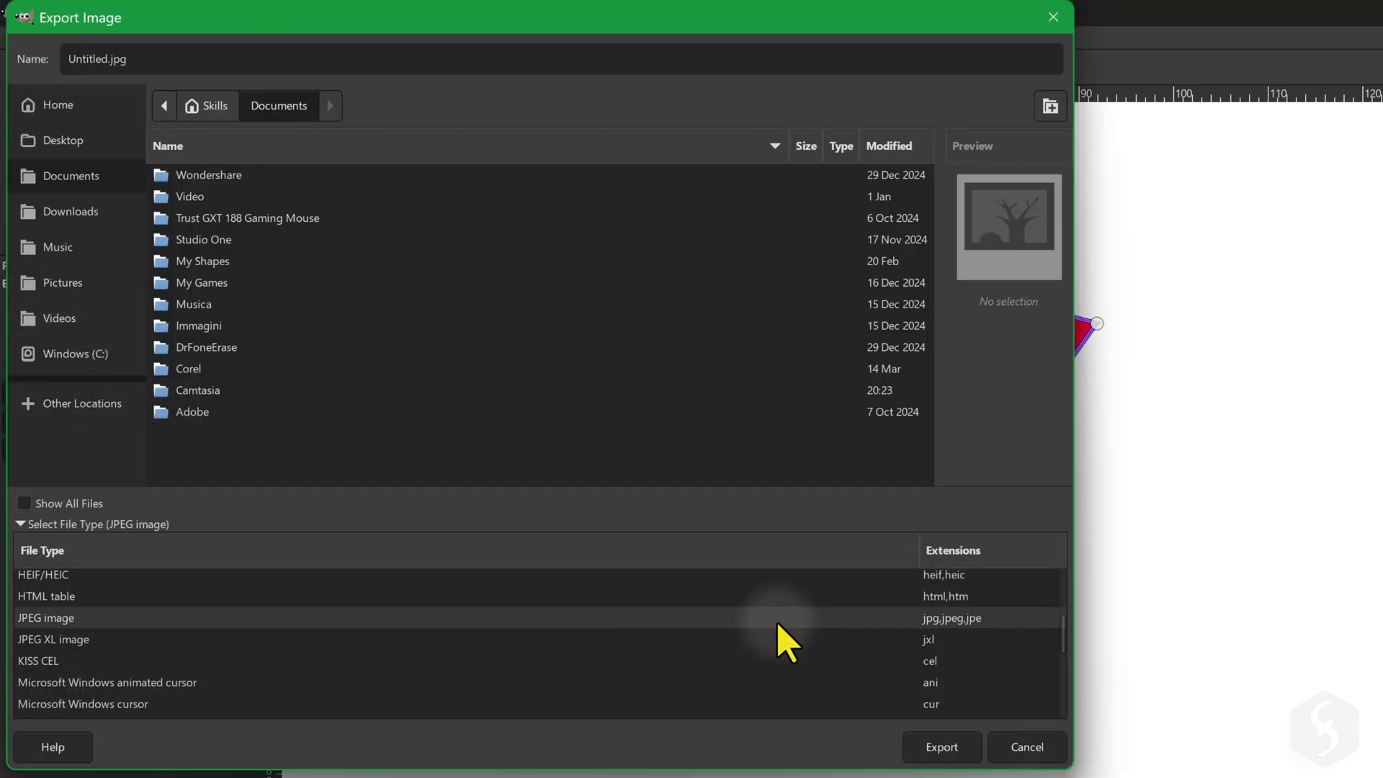
scroll(432, 641, "down", 4)
left_click(67, 623)
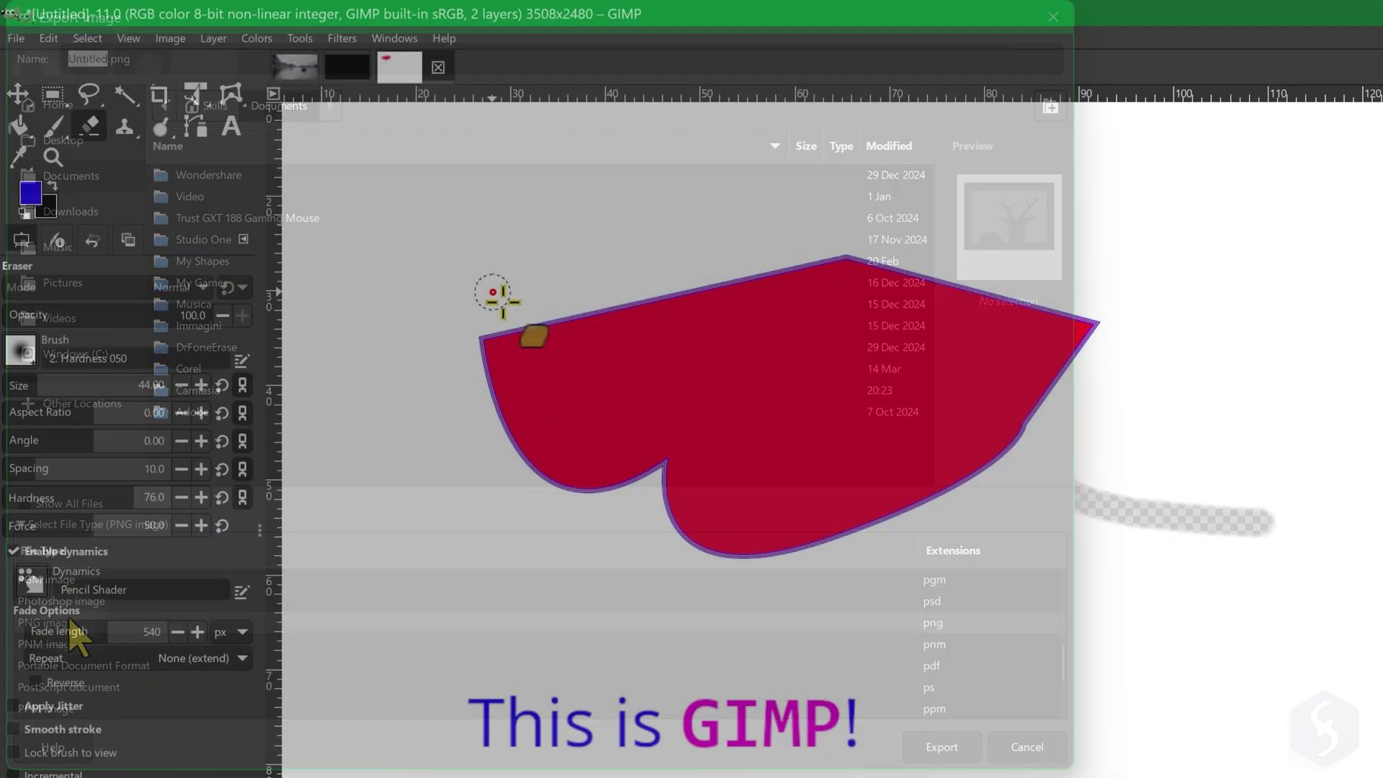
mouse_move(494, 295)
left_mouse_down()
mouse_move(585, 289)
mouse_move(626, 322)
mouse_move(686, 421)
mouse_move(981, 431)
mouse_move(1053, 473)
mouse_move(1275, 533)
left_mouse_up()
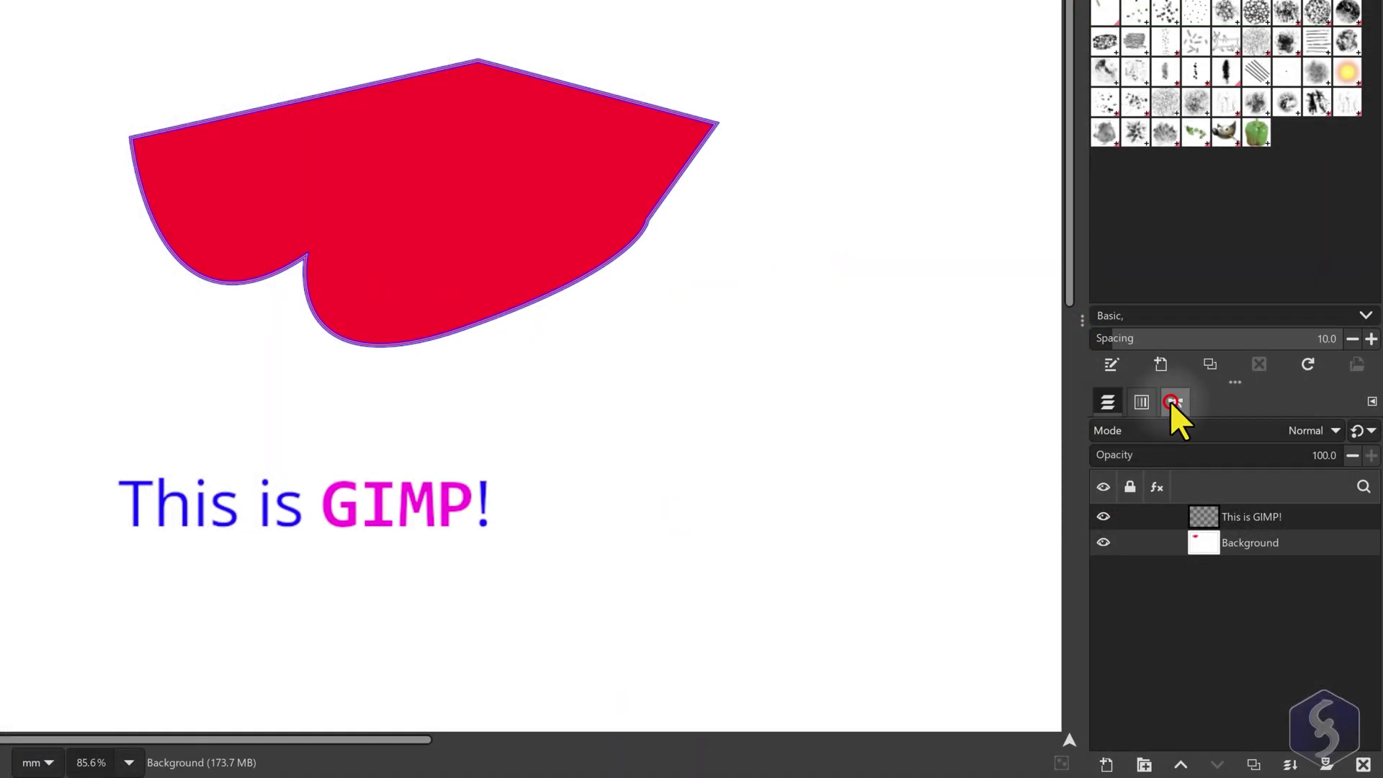
Make the Unnamed path visible in the Paths list and choose Export Paths from its context menu
left_click(1170, 400)
left_click(1103, 466)
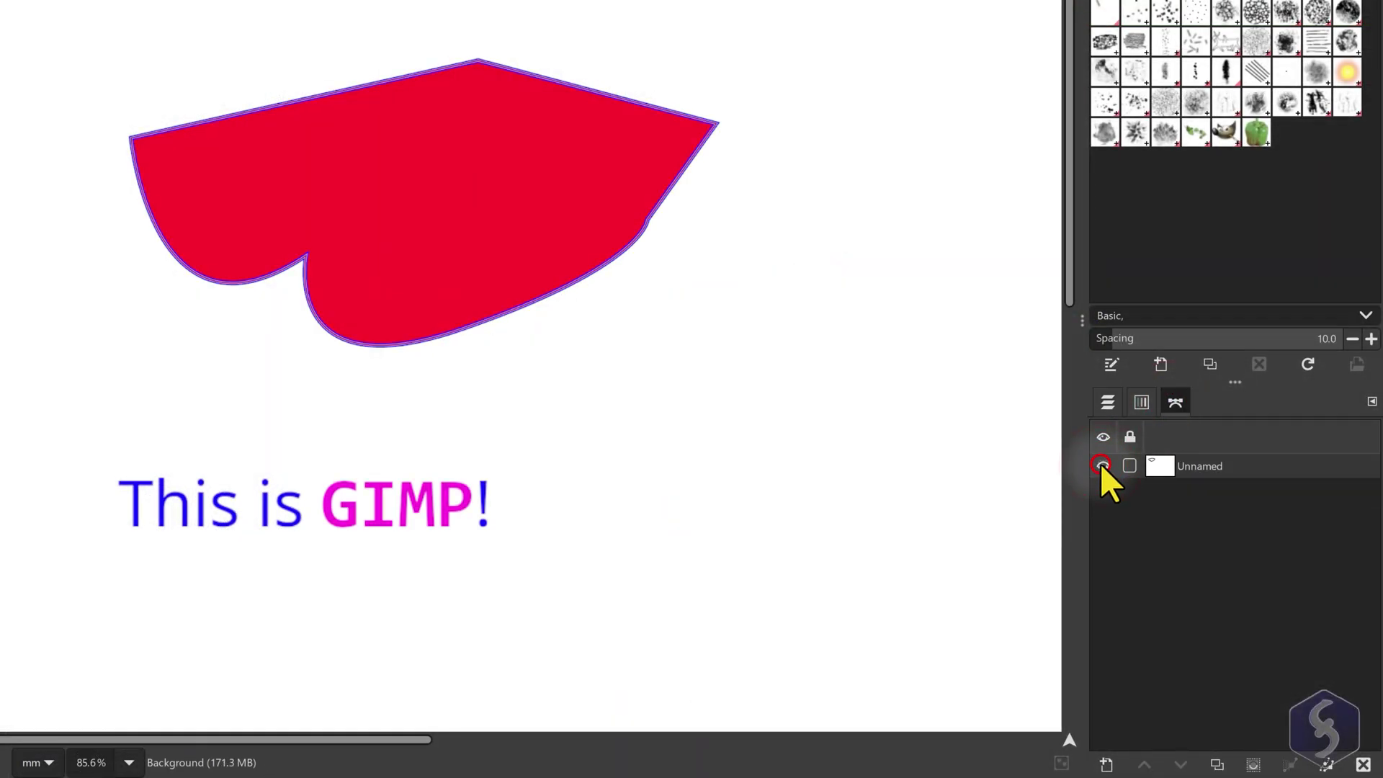
left_click(1102, 464)
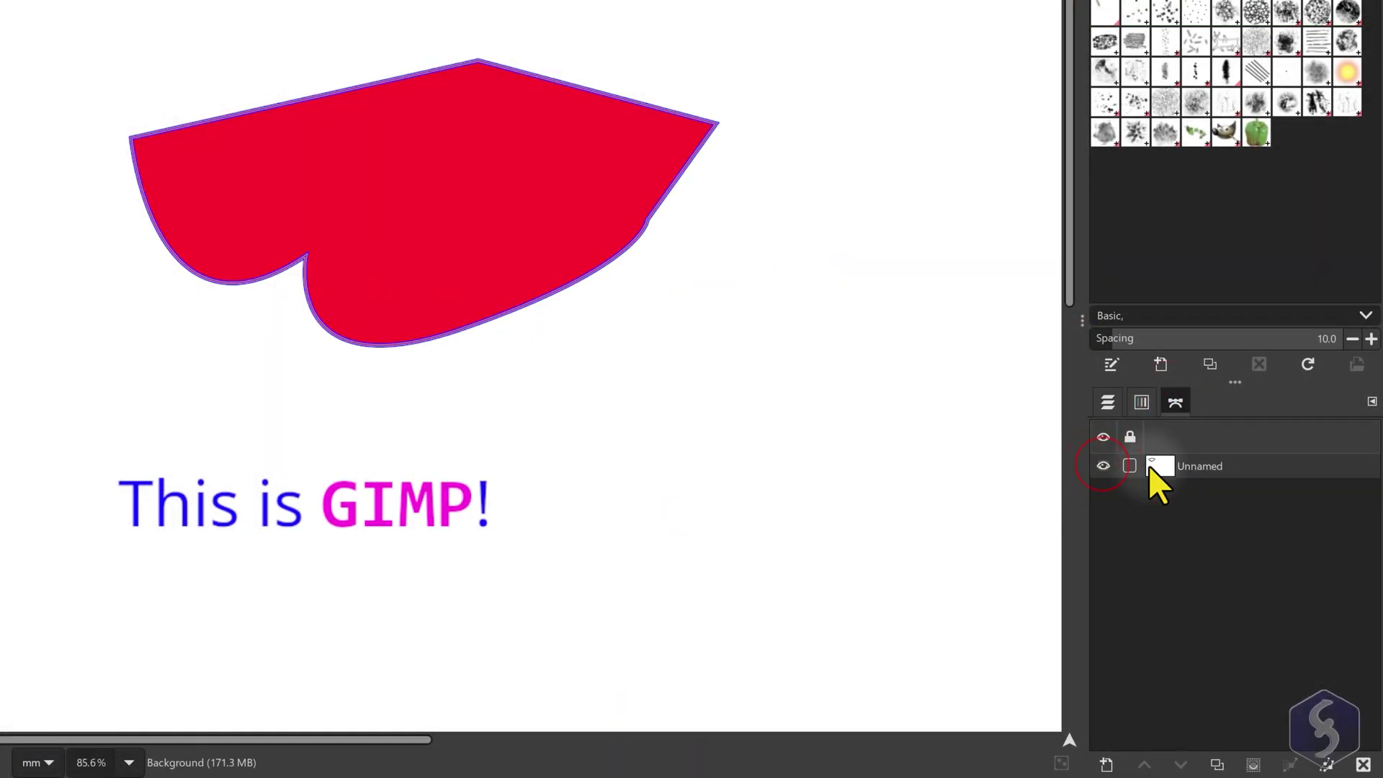
right_click(1209, 468)
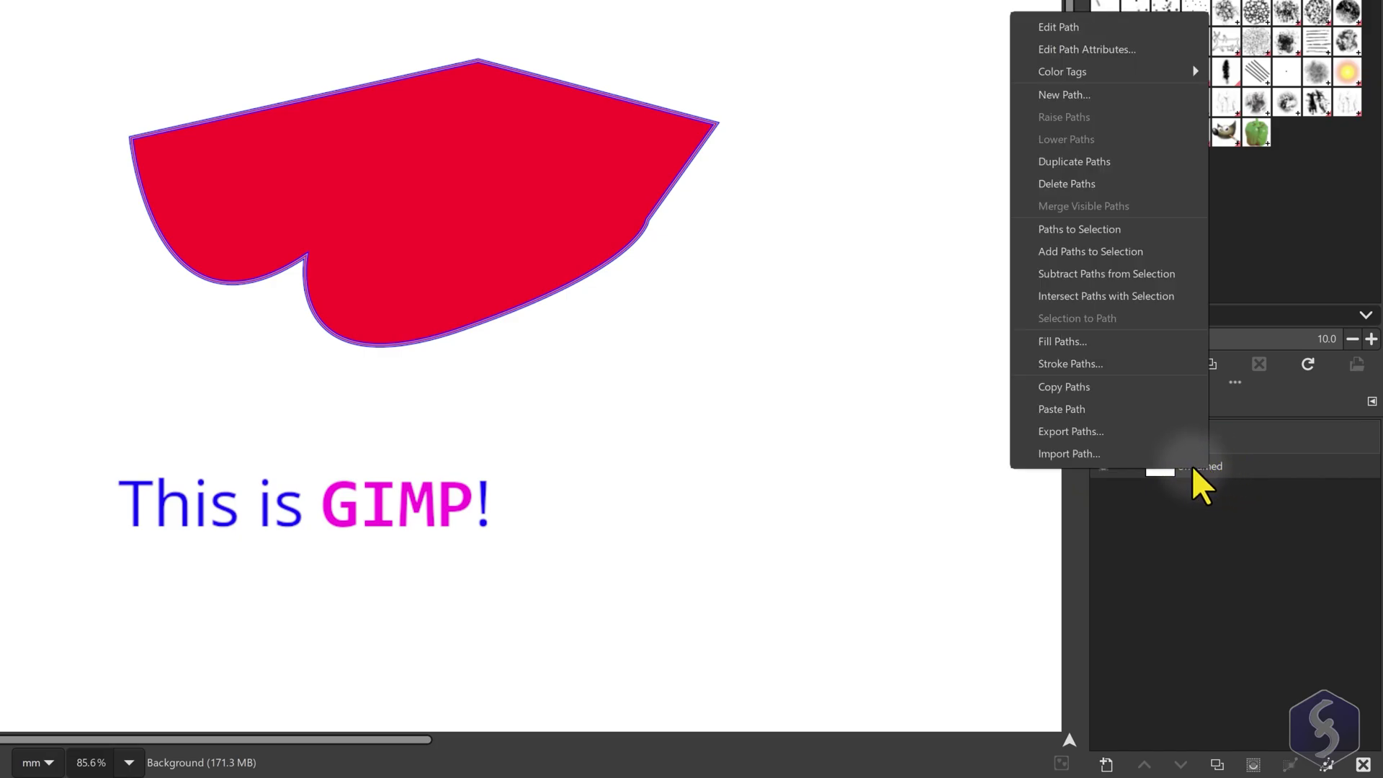
left_click(1074, 430)
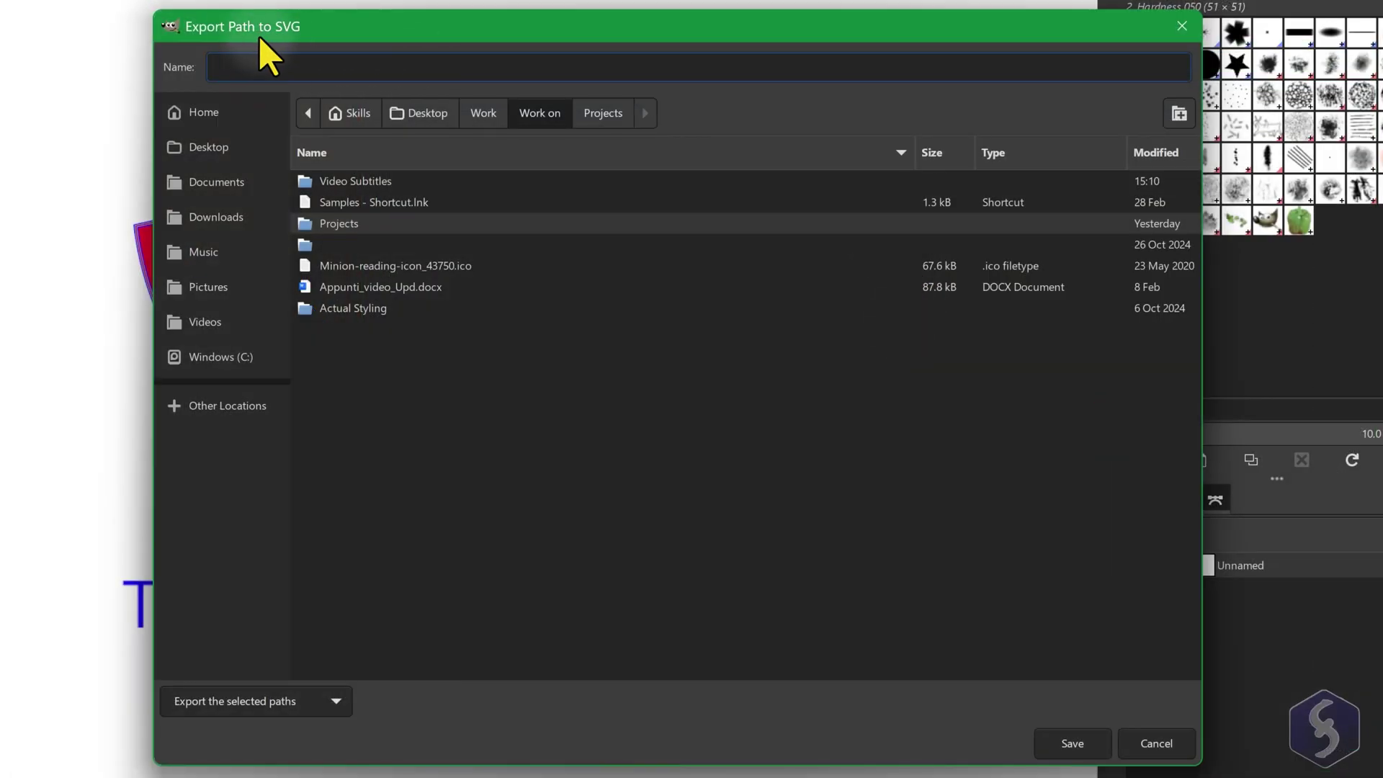